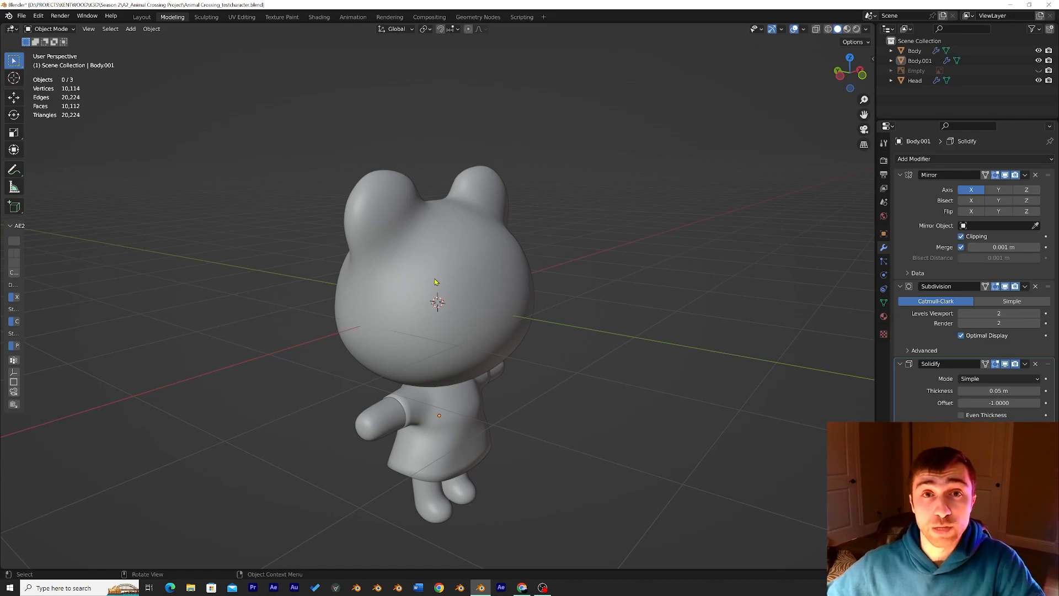
Examine the head's mesh topology in Edit Mode from several angles, and return to Object Mode
middle_click_drag(435, 282, 387, 274)
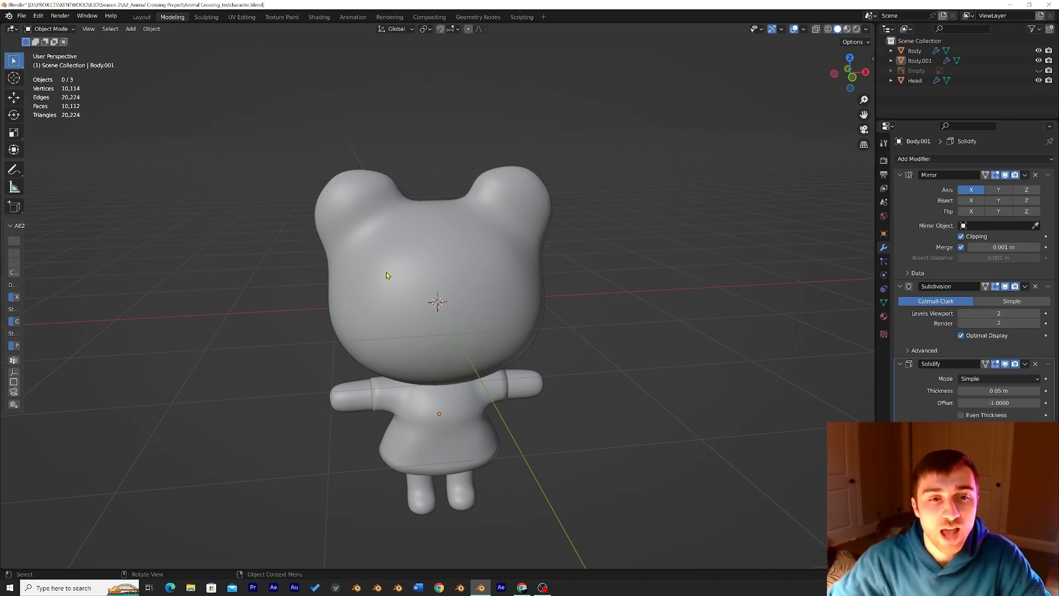
left_click(386, 272)
middle_click_drag(386, 273, 505, 331)
left_click(56, 30)
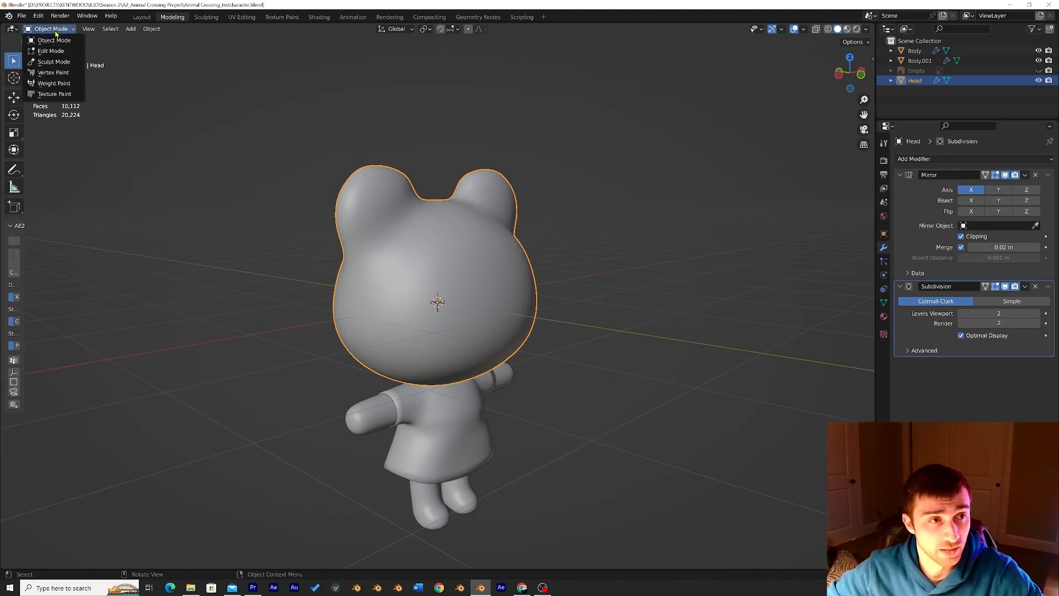
left_click(51, 51)
middle_click_drag(472, 278, 595, 279)
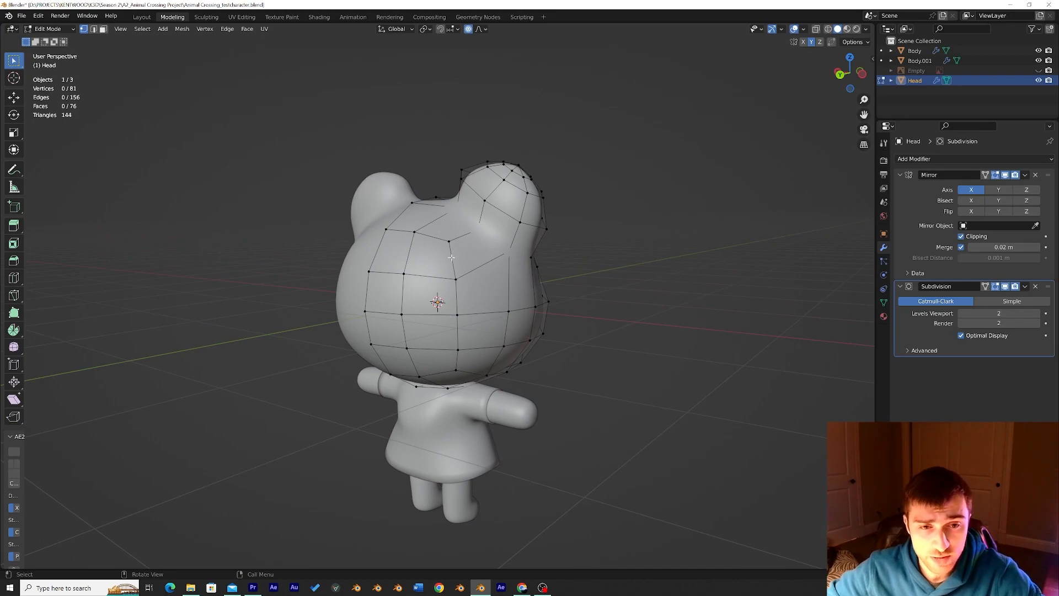
middle_click_drag(447, 244, 493, 242)
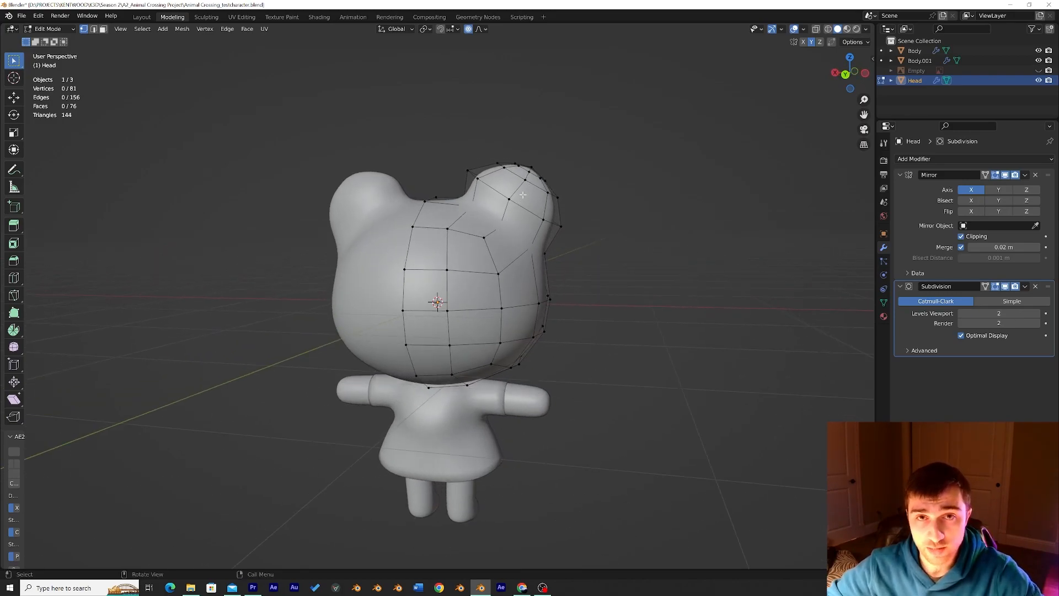
middle_click_drag(534, 209, 409, 191)
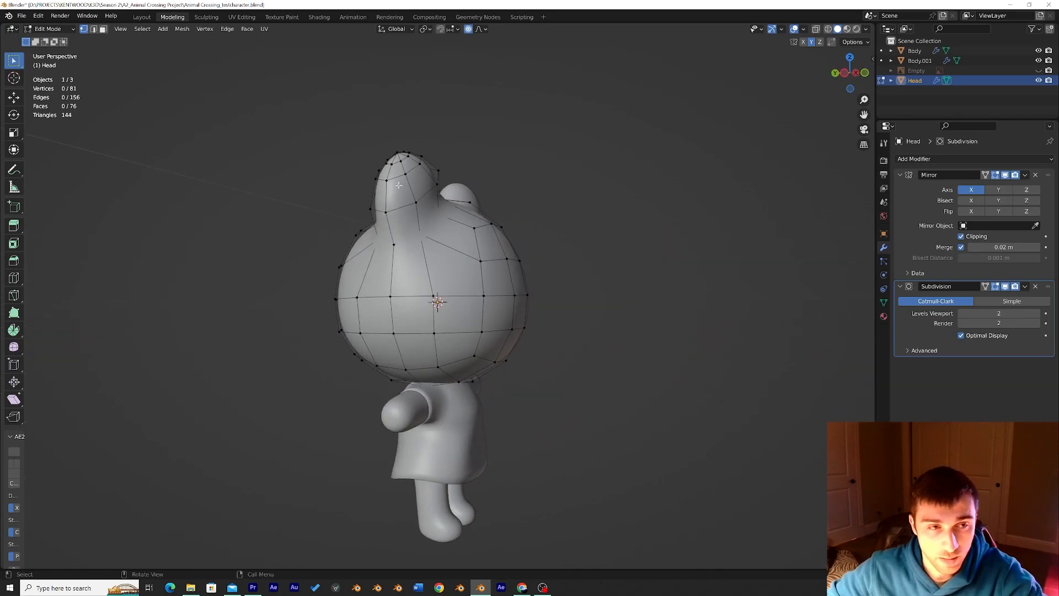
left_click(64, 30)
left_click(59, 46)
left_click(60, 29)
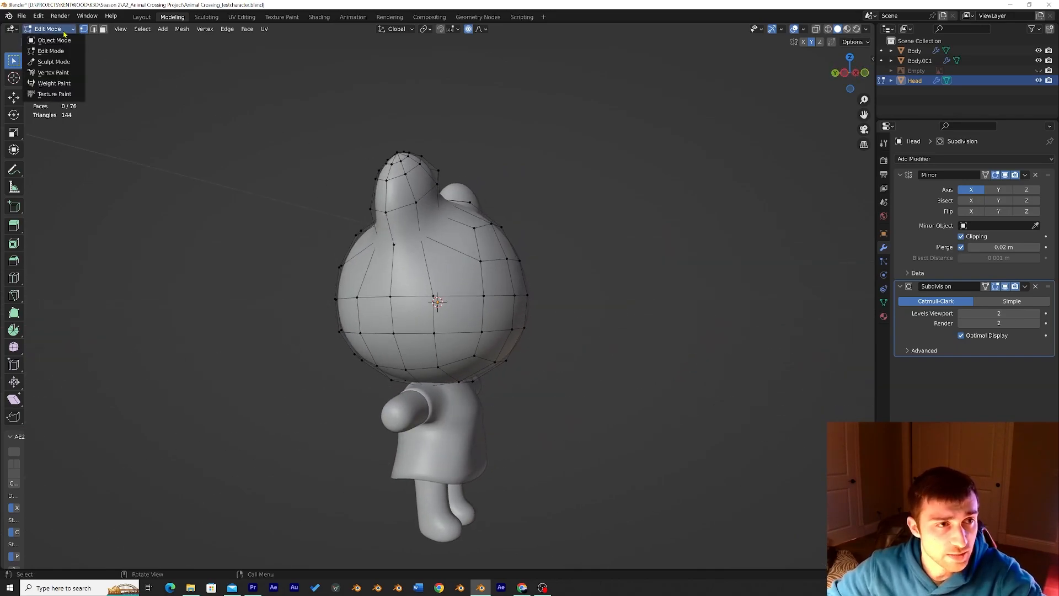
left_click(59, 40)
Select the dress, frame it in the view and open its mesh in Edit Mode
middle_click_drag(447, 294, 390, 303)
left_click(475, 412)
key("KP_Decimal")
middle_click_drag(484, 428, 465, 435)
left_click(60, 31)
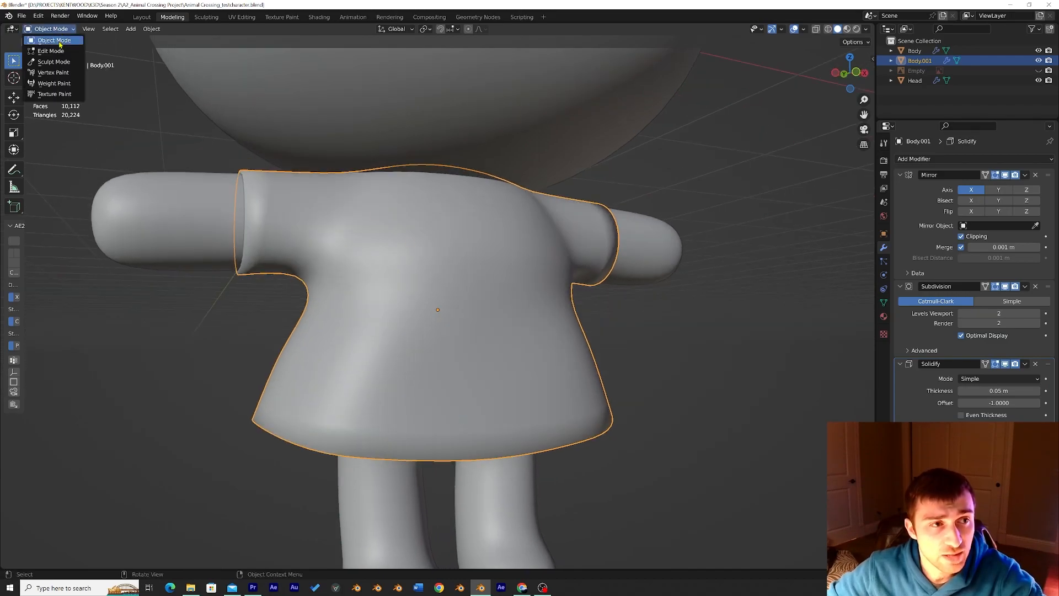
left_click(59, 47)
middle_click_drag(380, 290, 488, 291)
middle_click_drag(729, 160, 612, 187)
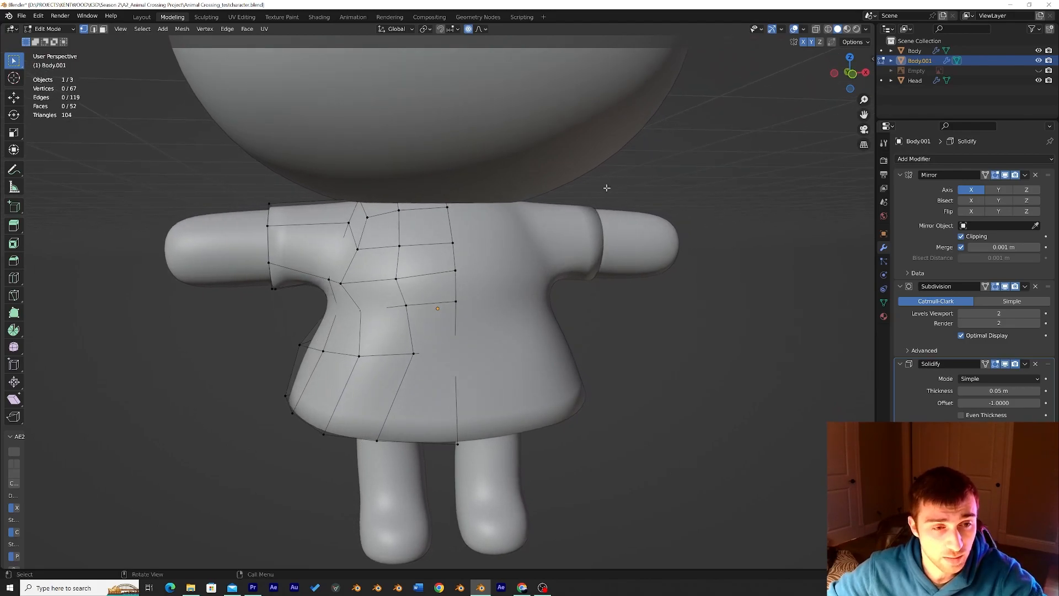
Shift the dress's sleeve-opening edge loop slightly inward along X, nudge it freely around the arm, and leave Edit Mode
middle_click_drag(294, 240, 303, 240)
left_click(273, 245, "alt")
key("g")
key("x")
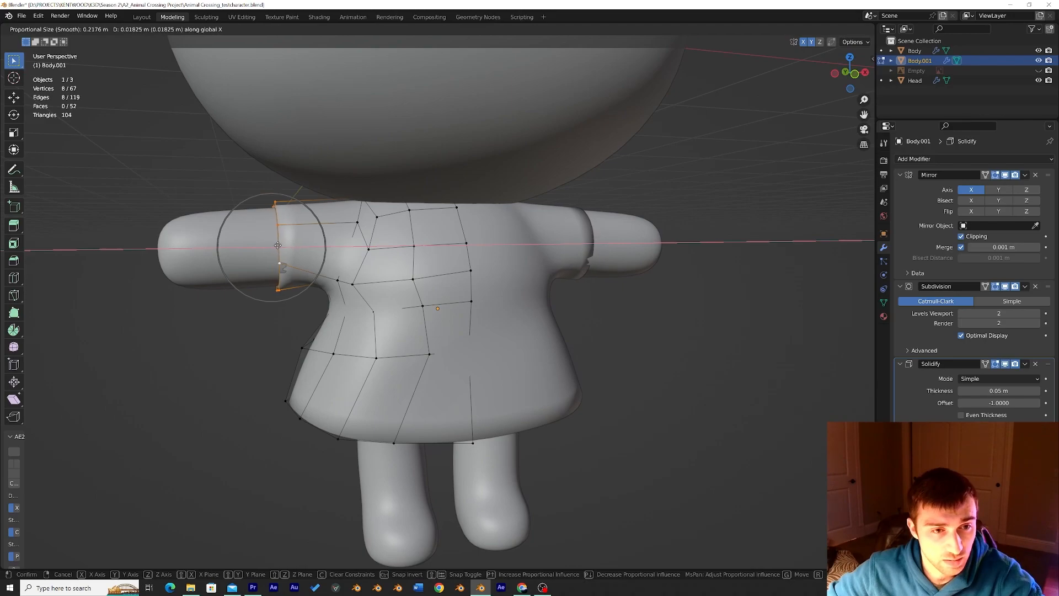
left_click(278, 245)
middle_click_drag(309, 237, 268, 218)
key("g")
left_click(303, 244)
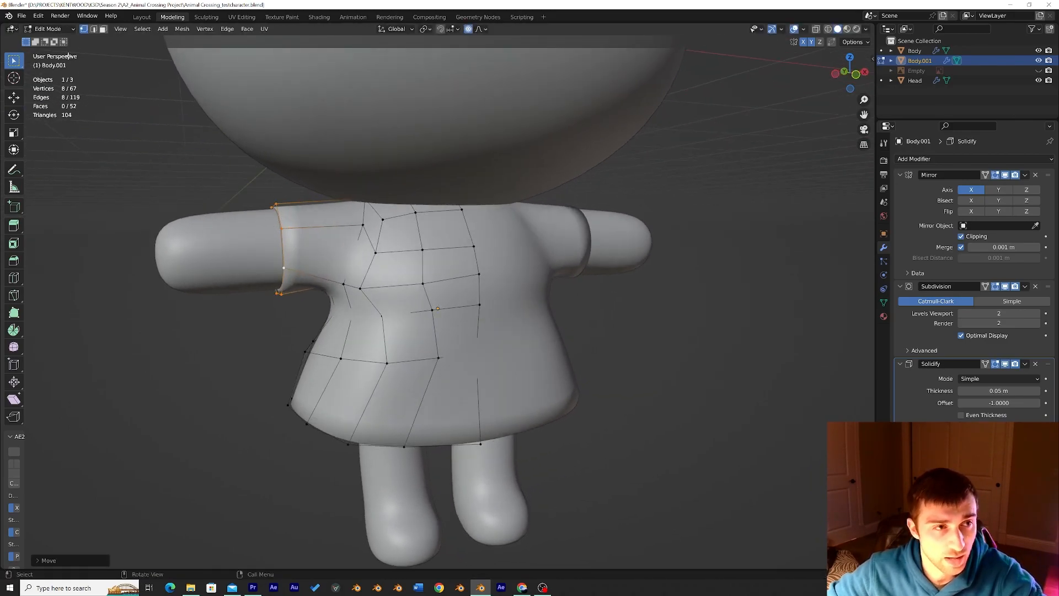
left_click(53, 29)
left_click(54, 40)
Open the body's mesh in Edit Mode and add one loop cut around the middle of the forearm
mouse_move(273, 223)
middle_mouse_down()
mouse_move(311, 225)
mouse_move(267, 252)
mouse_move(254, 220)
middle_mouse_up()
left_click(255, 220)
left_click(52, 29)
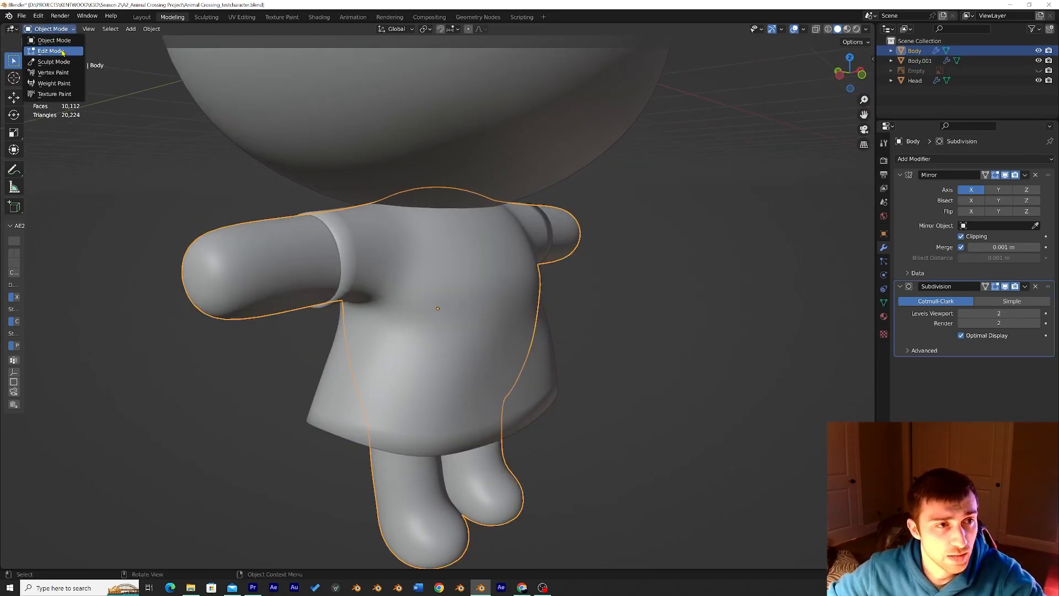
left_click(52, 49)
middle_click_drag(287, 182, 411, 168)
left_click(14, 278)
left_click(651, 224)
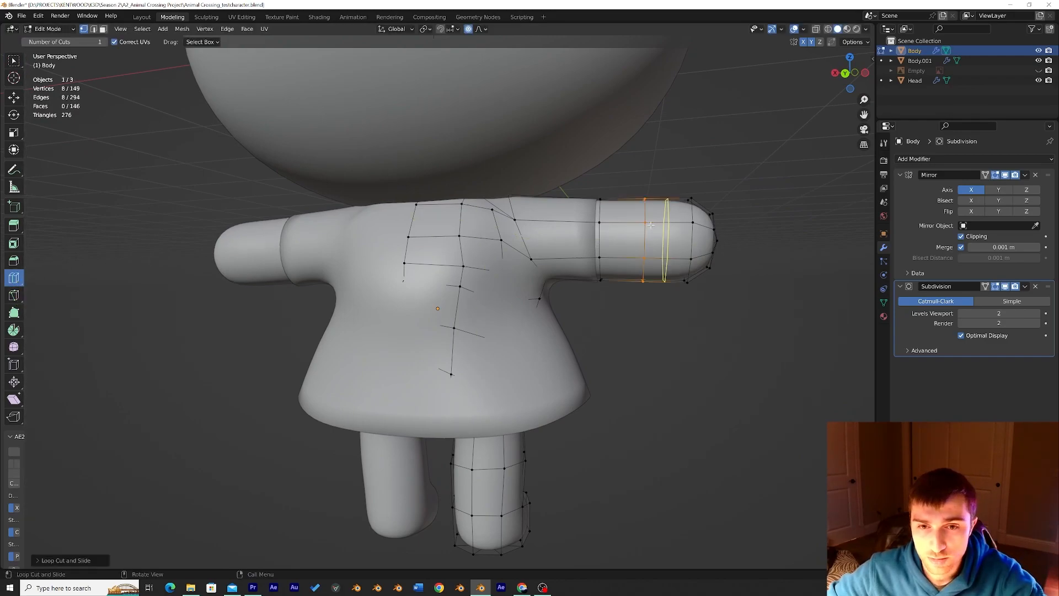
Add two loop cuts around the body's leg, one at mid-leg and one higher up below the dress hem
middle_click_drag(669, 315, 477, 318)
scroll(458, 322, "down", 3)
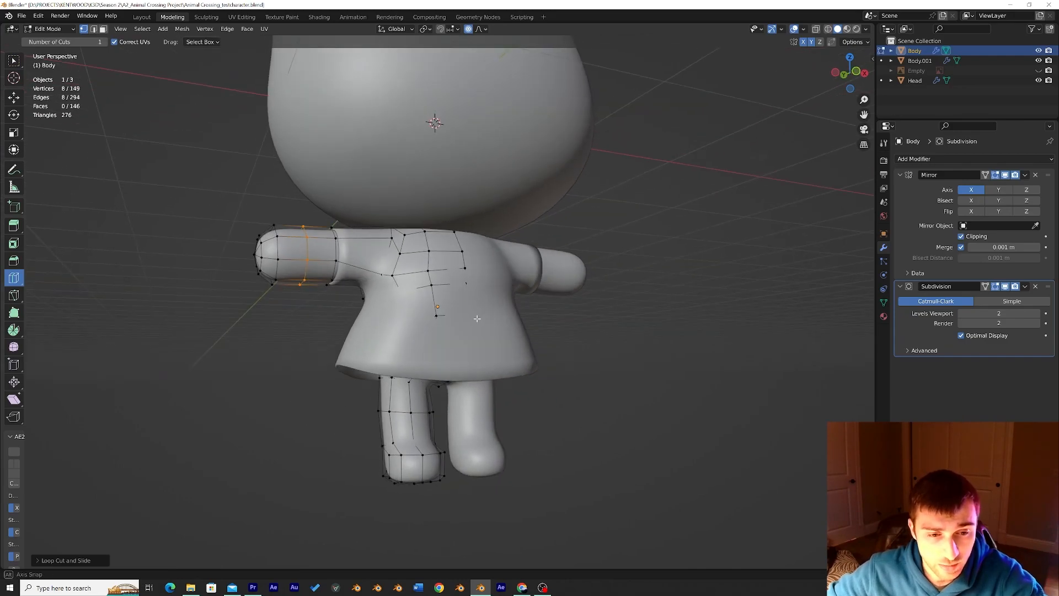
left_click(427, 416)
left_click(426, 398)
middle_click_drag(426, 398, 475, 404)
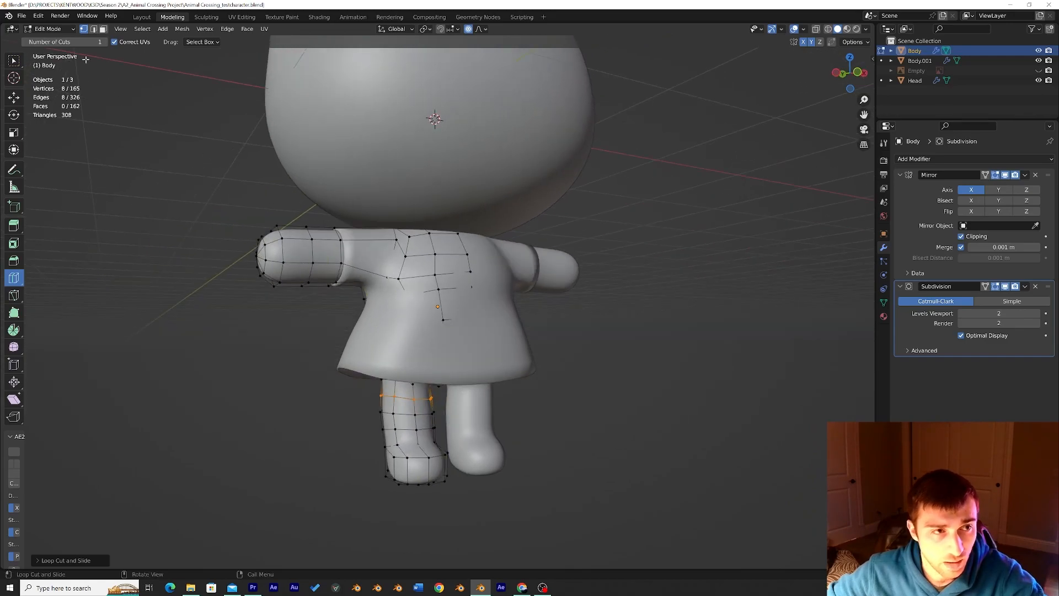
Compare the body in Object Mode and Edit Mode, examining the edge loops at the arm and leg joints
left_click(58, 29)
left_click(50, 38)
middle_click_drag(308, 207, 329, 251)
scroll(296, 228, "up", 3)
left_click(51, 29)
left_click(51, 52)
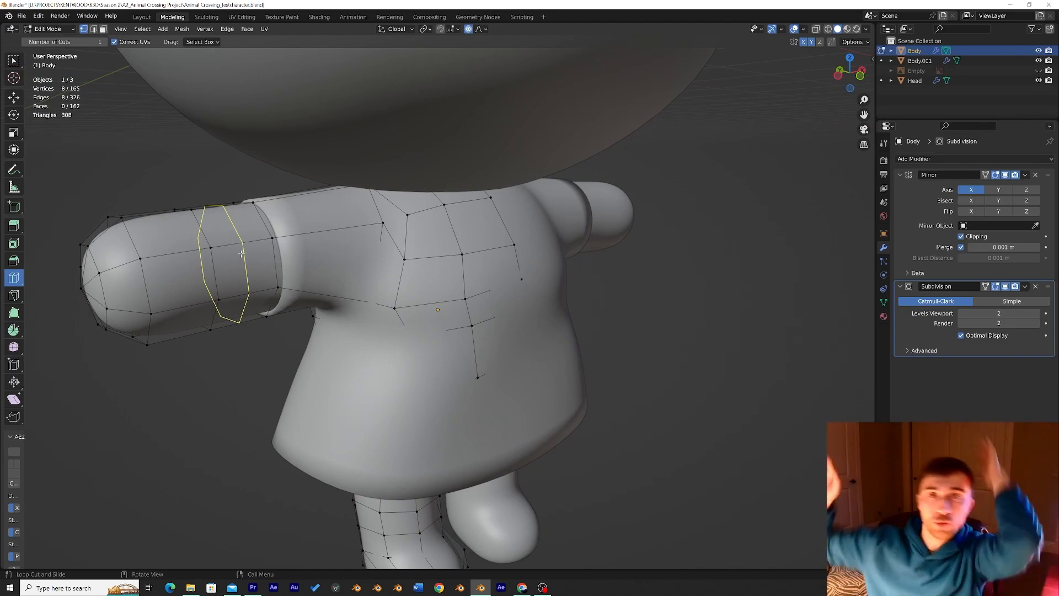
middle_click_drag(284, 251, 303, 287)
scroll(304, 287, "down", 2)
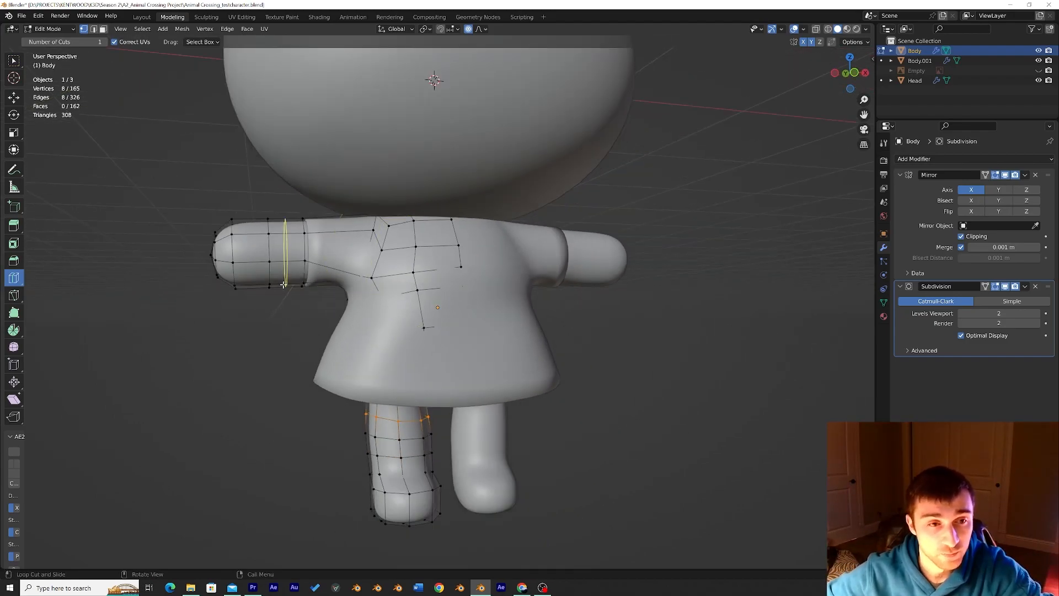
mouse_move(408, 329)
middle_mouse_down()
mouse_move(422, 325)
mouse_move(402, 325)
middle_mouse_up()
left_click(67, 30)
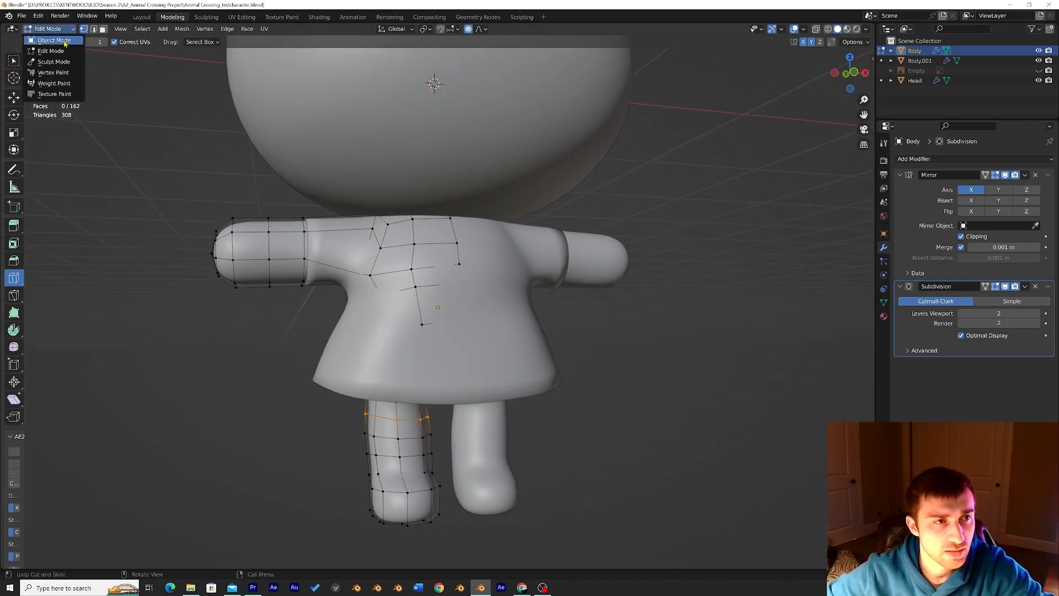
left_click(47, 39)
mouse_move(386, 290)
middle_mouse_down()
mouse_move(460, 273)
mouse_move(391, 289)
middle_mouse_up()
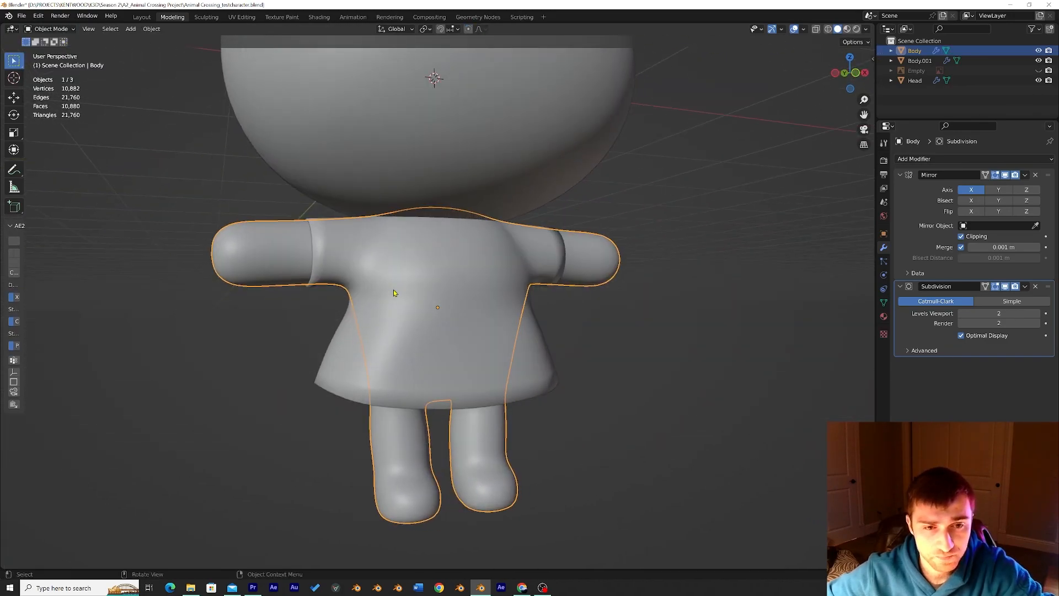
Select the head and examine in Edit Mode where its edge loops run and which half carries real geometry
left_click(410, 261)
scroll(410, 260, "down", 3)
left_click(422, 189)
key("KP_Decimal")
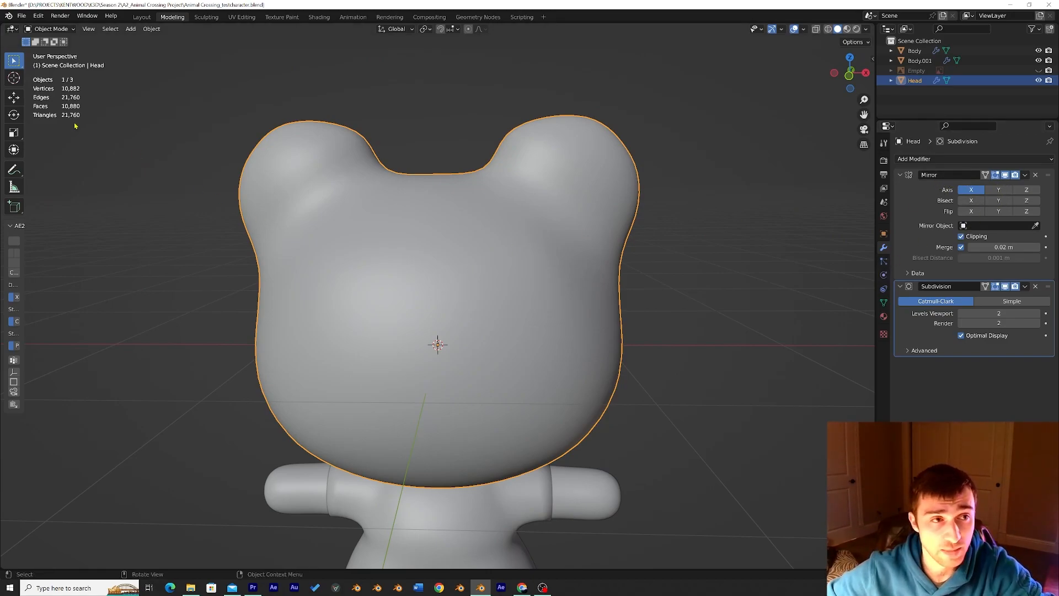
left_click(50, 29)
left_click(55, 48)
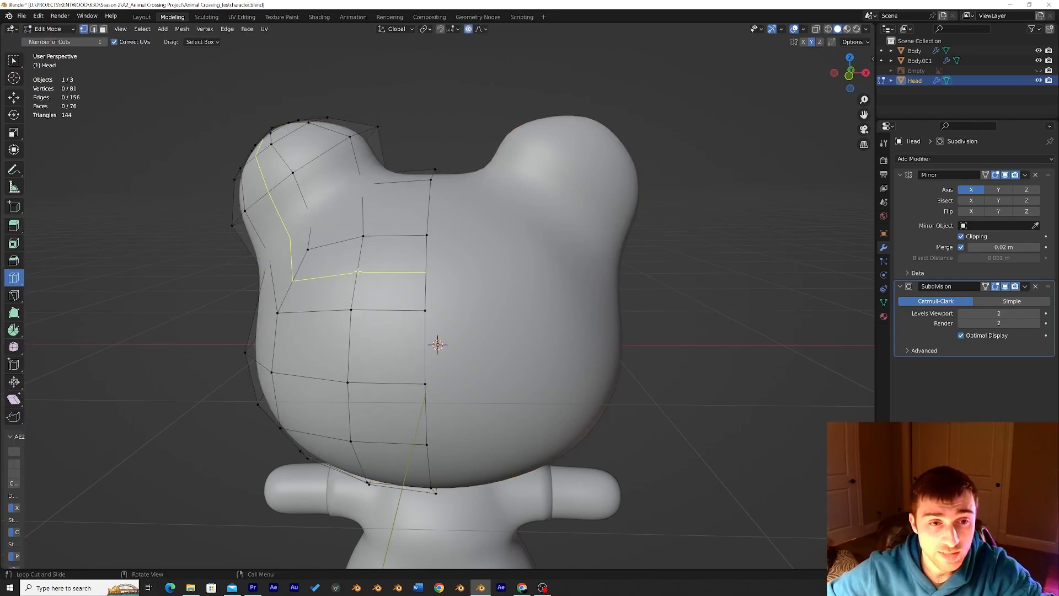
key("w")
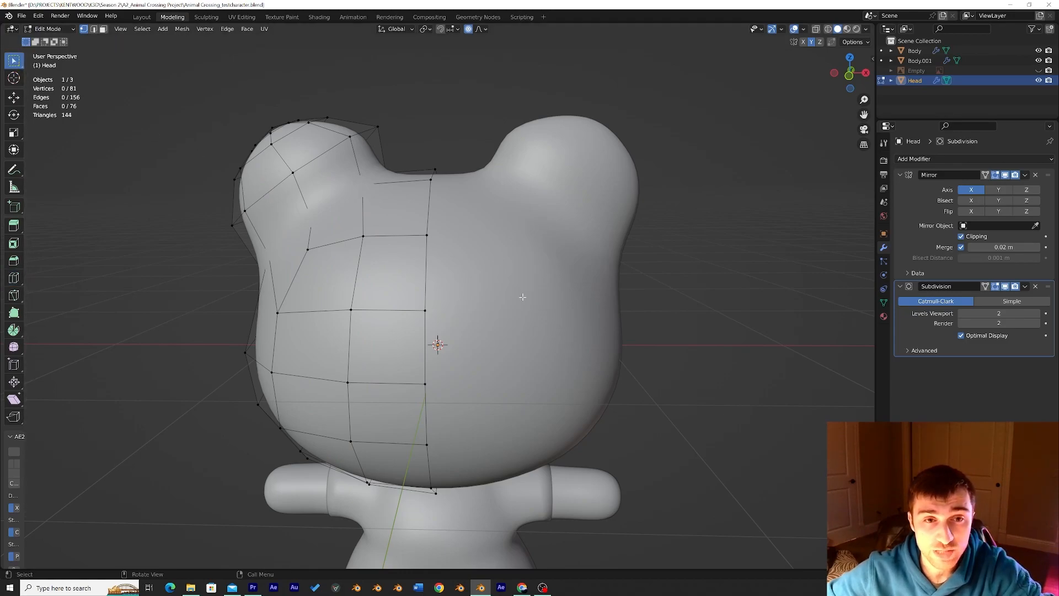
left_click(49, 29)
left_click(55, 39)
scroll(255, 199, "down", 2)
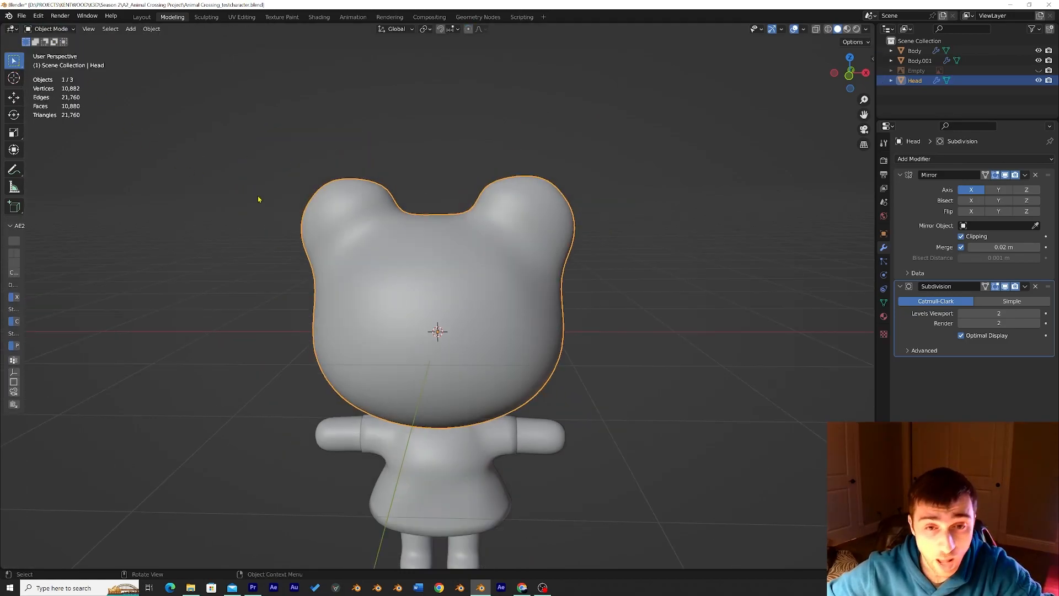
Compare the head's mirrored shape in Object Mode with its half mesh in Edit Mode
middle_click_drag(352, 267, 386, 198)
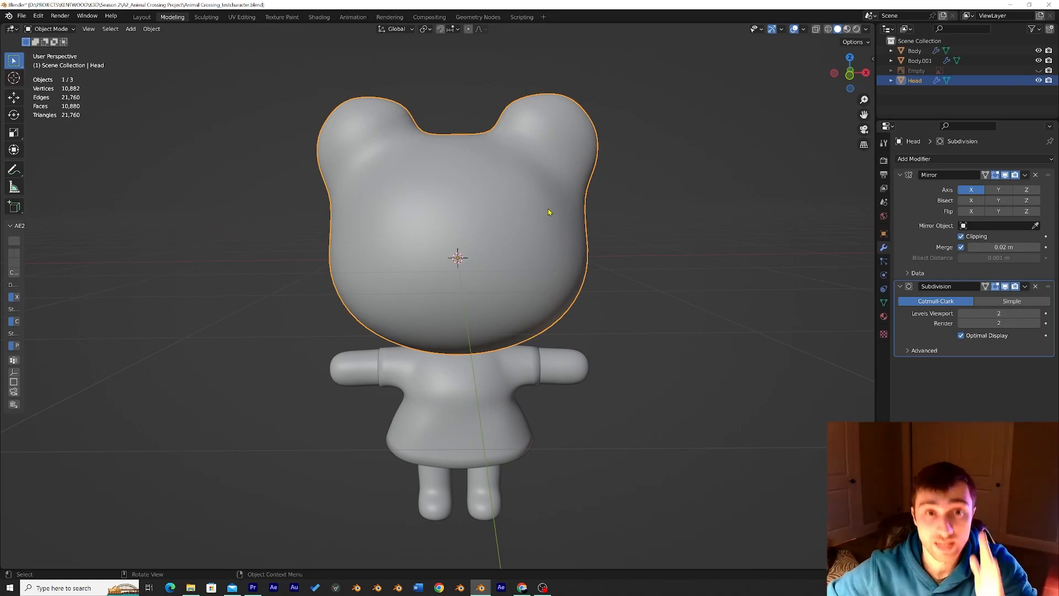
scroll(436, 220, "up", 1)
scroll(436, 221, "down", 1)
left_click(49, 28)
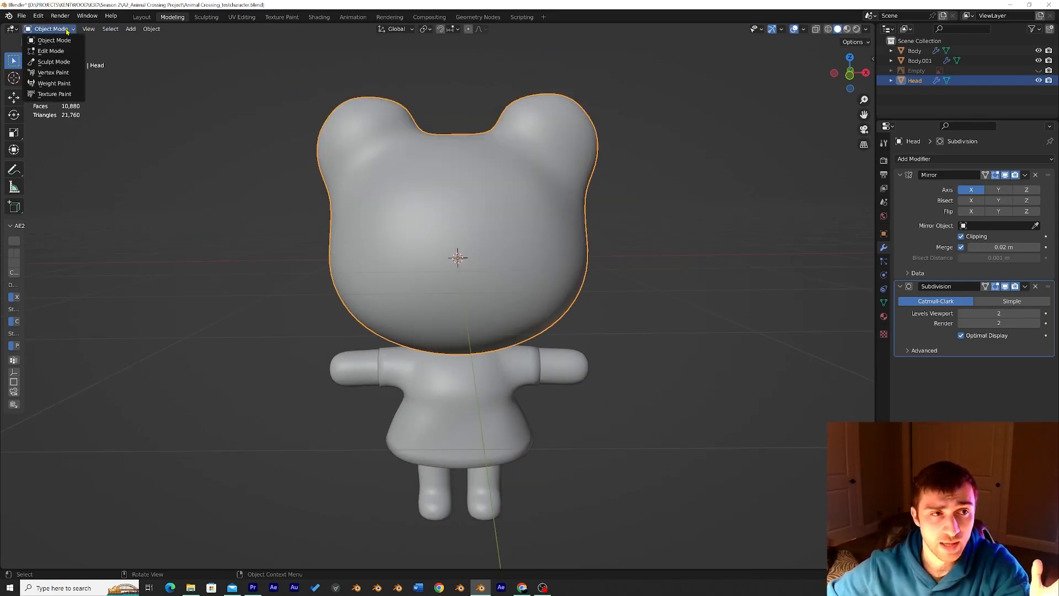
left_click(53, 53)
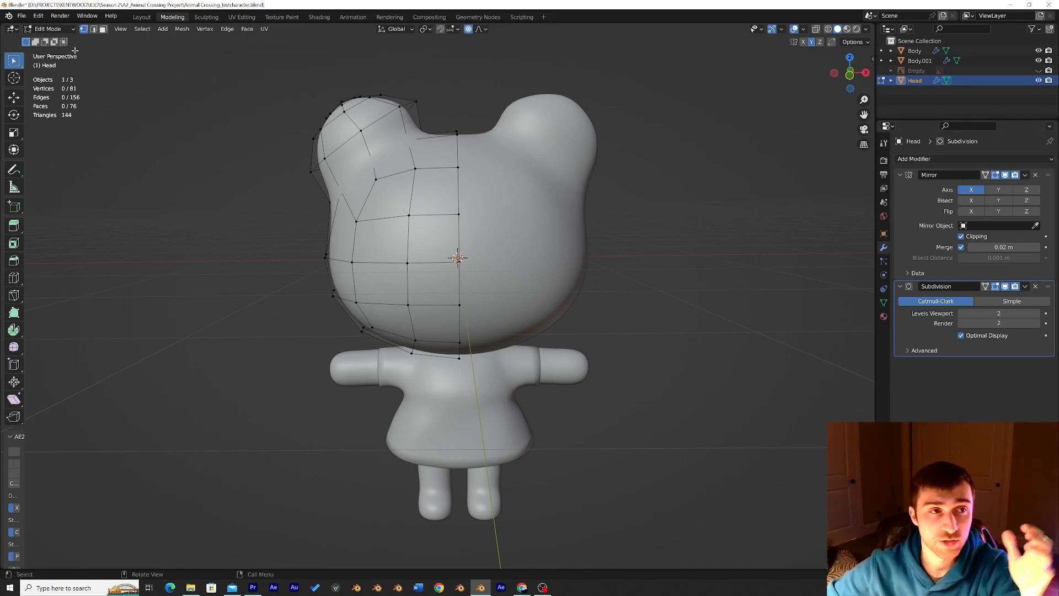
left_click(49, 29)
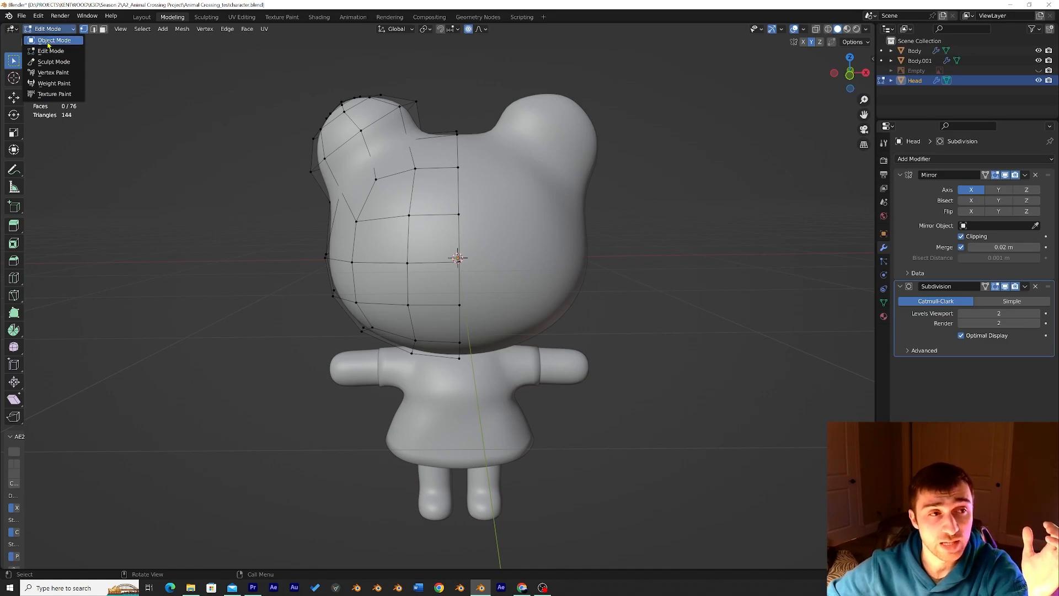
left_click(53, 41)
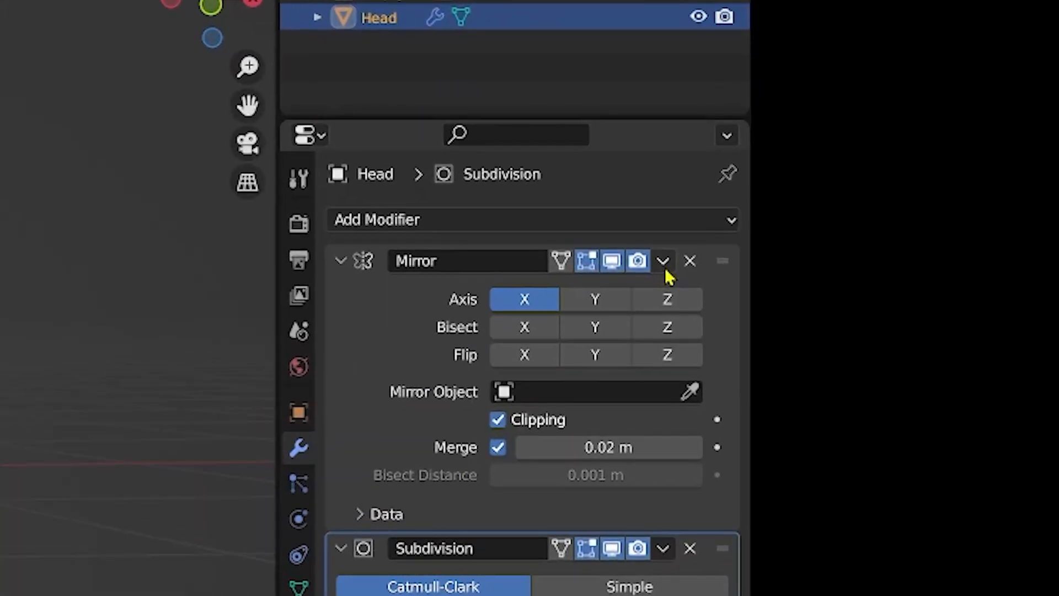
Apply the head's Mirror modifier and its Subdivision modifier with viewport level 2
left_click(813, 227)
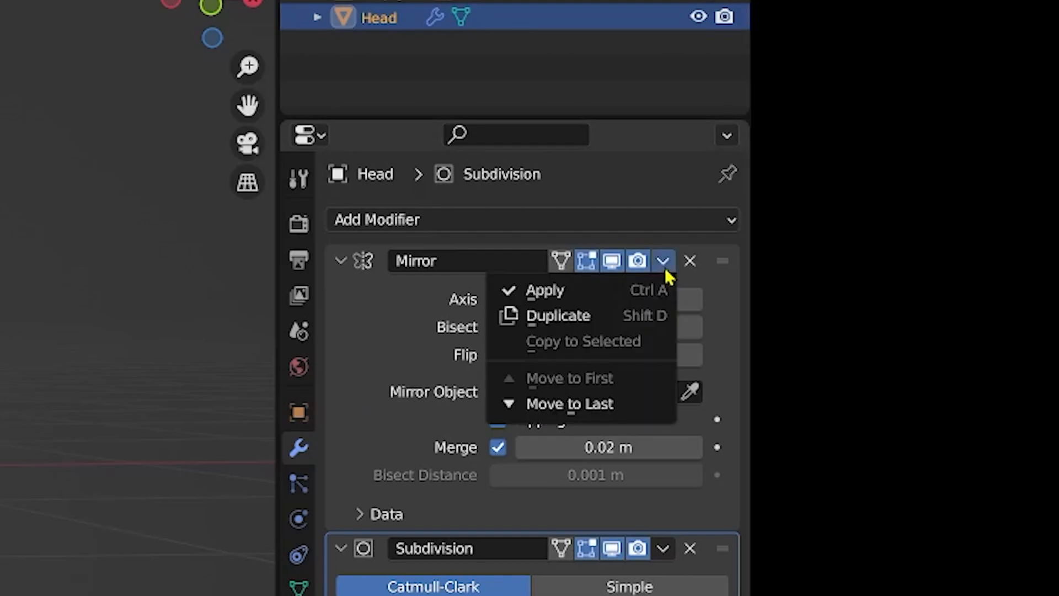
left_click(584, 291)
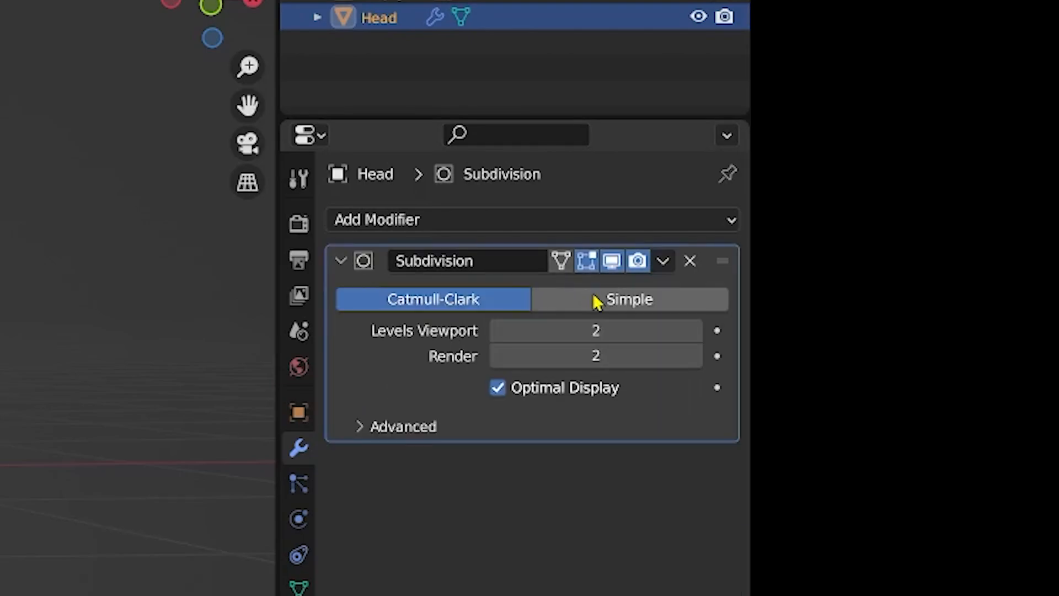
left_click(663, 260)
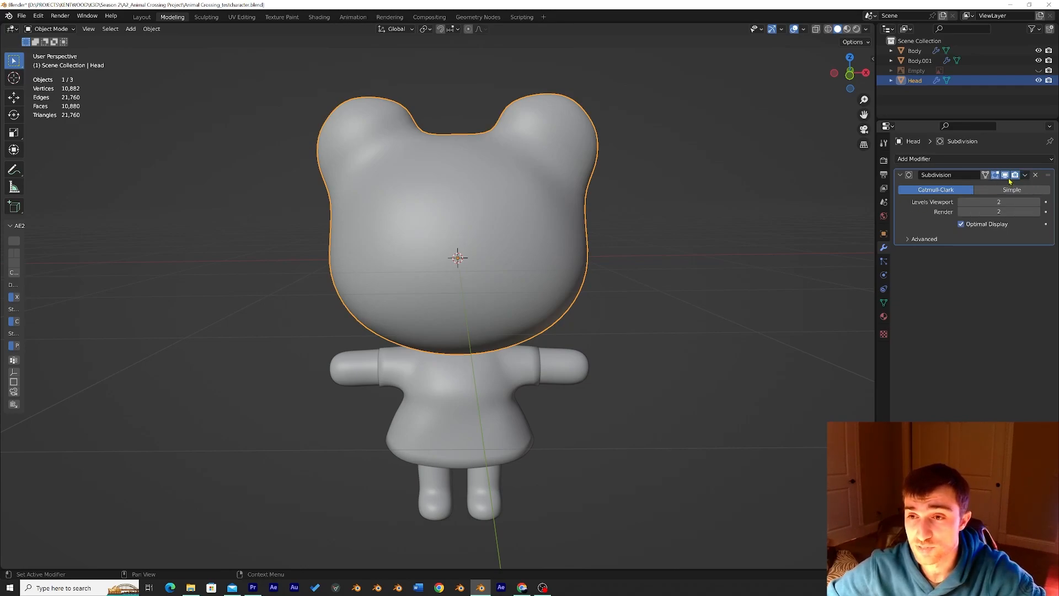
left_click(1006, 175)
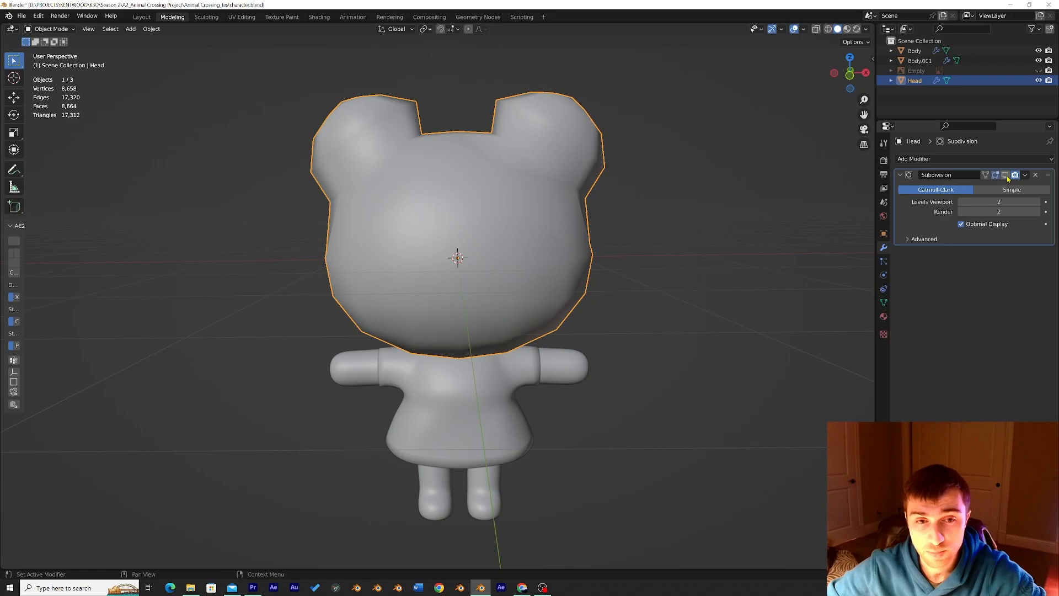
left_click(1006, 175)
left_click(1025, 175)
left_click(1015, 185)
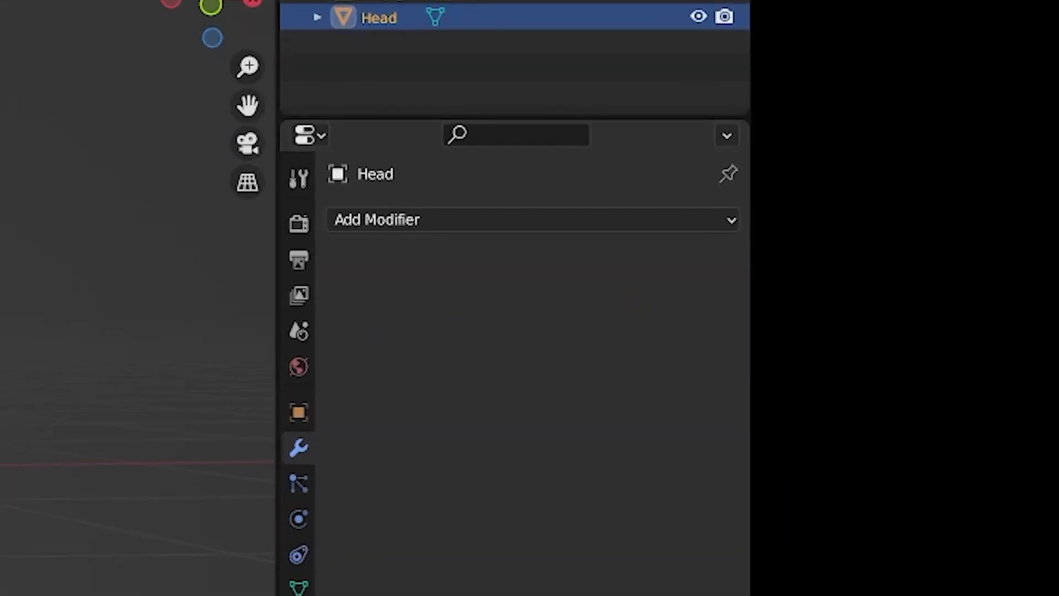
Examine the head's full mesh in Edit Mode after applying the modifiers, and return to Object Mode
left_click(50, 29)
left_click(51, 52)
middle_click_drag(409, 192, 516, 215)
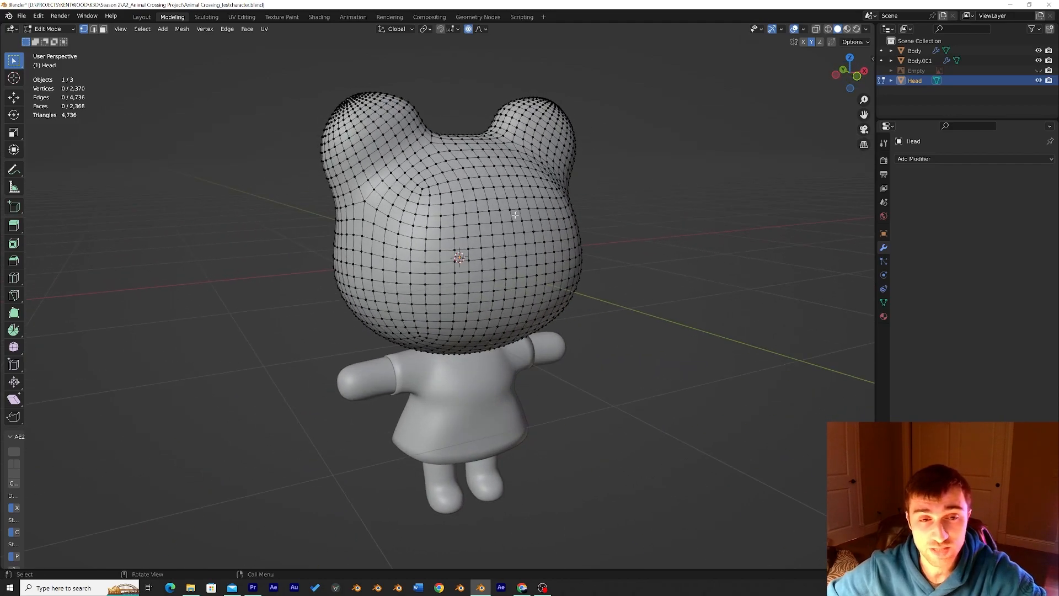
left_click(49, 29)
left_click(49, 39)
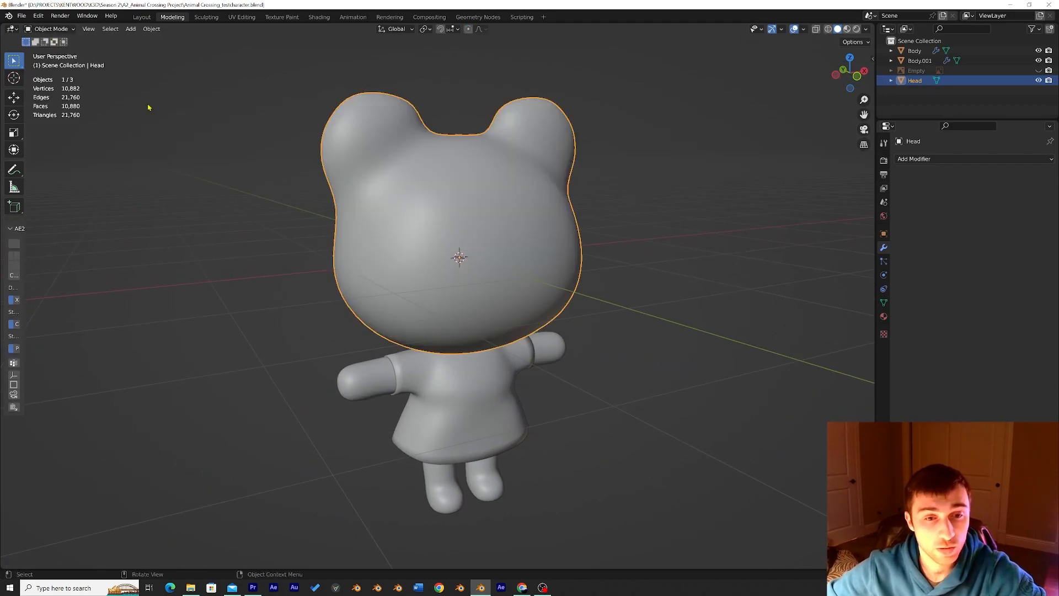
middle_click_drag(479, 321, 483, 309)
scroll(484, 304, "up", 5)
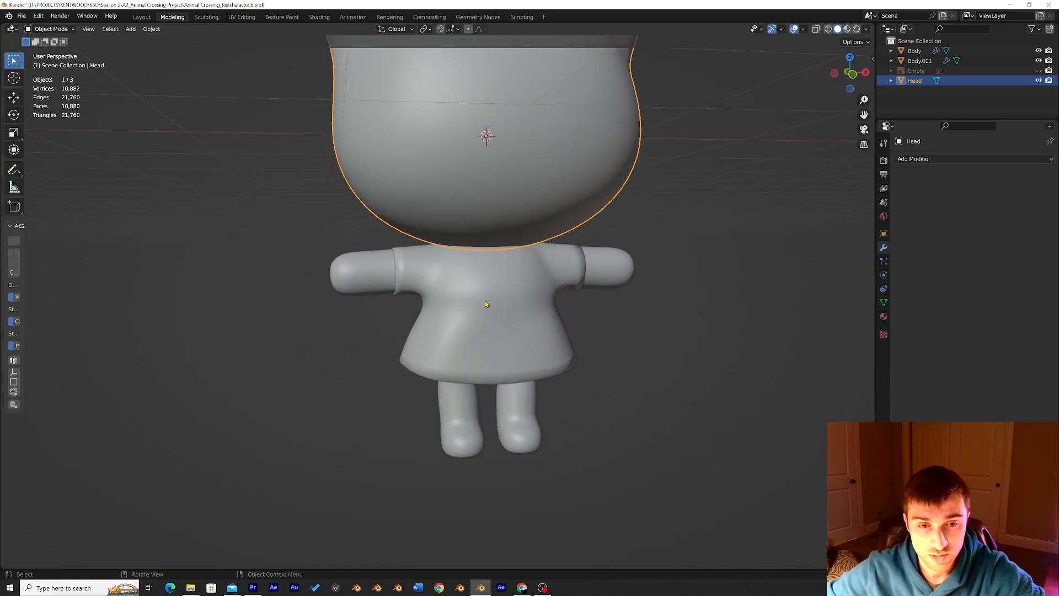
Try to apply the dress's Mirror and Subdivision modifiers ahead of its Solidify modifier
left_click(474, 295)
left_click(1021, 175)
left_click(1020, 186)
left_click(1025, 176)
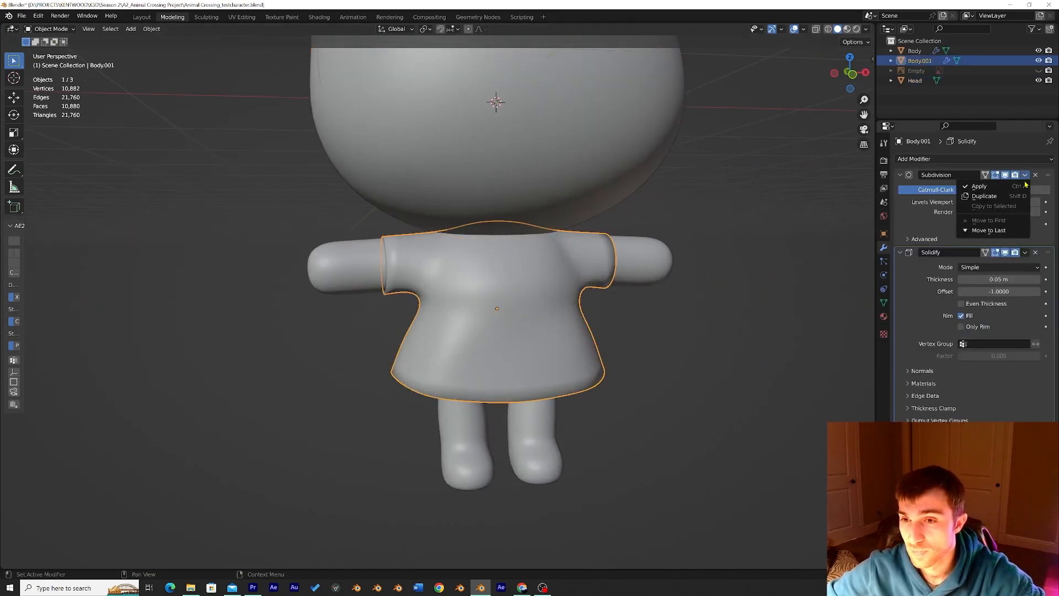
left_click(1020, 186)
left_click(1025, 175)
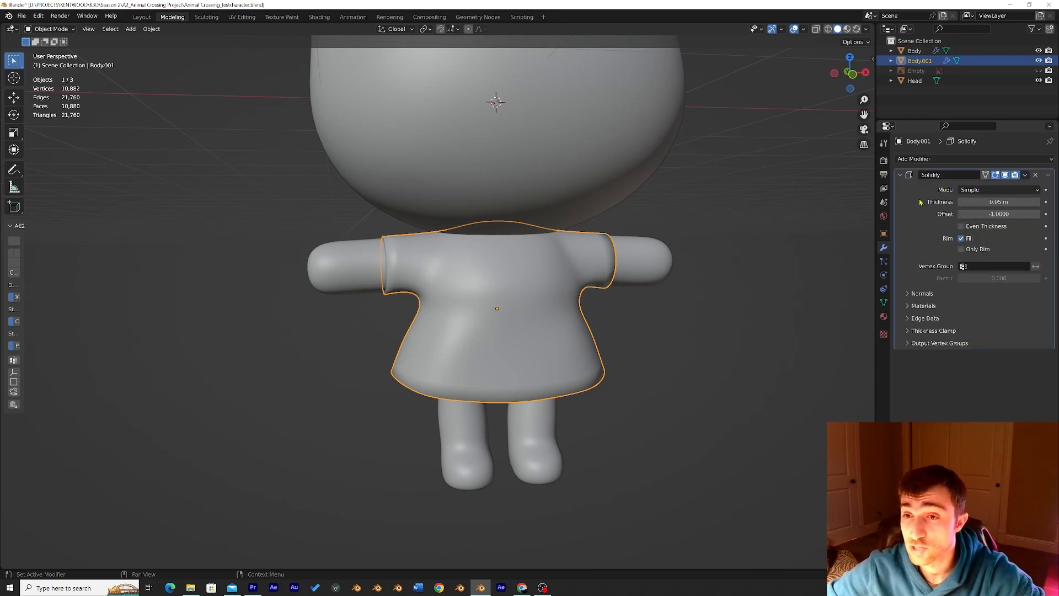
middle_click_drag(602, 312, 558, 284)
scroll(596, 279, "up", 4)
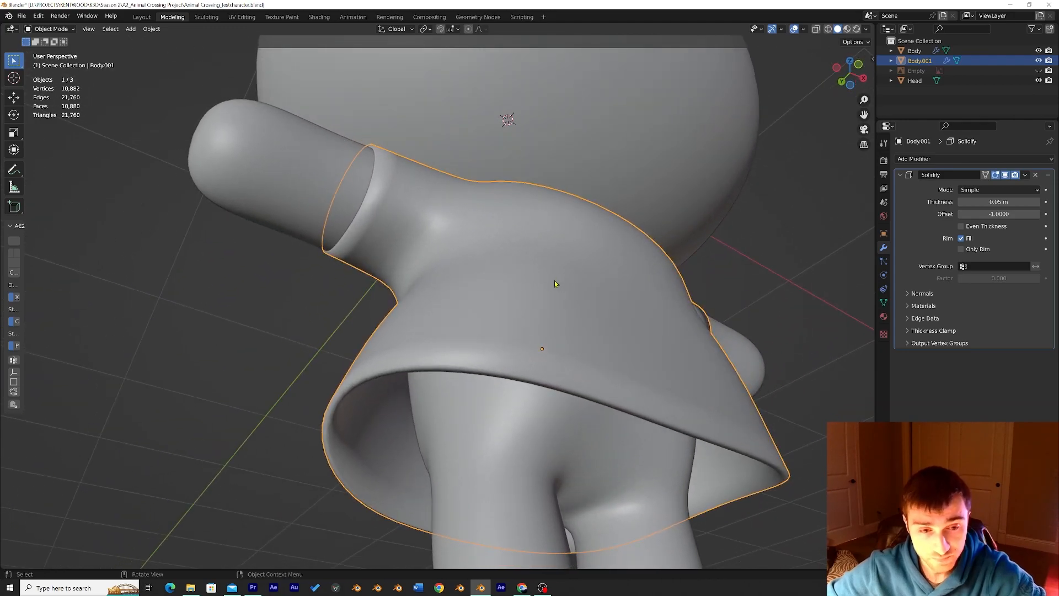
scroll(534, 297, "up", 2)
key("ctrl+z")
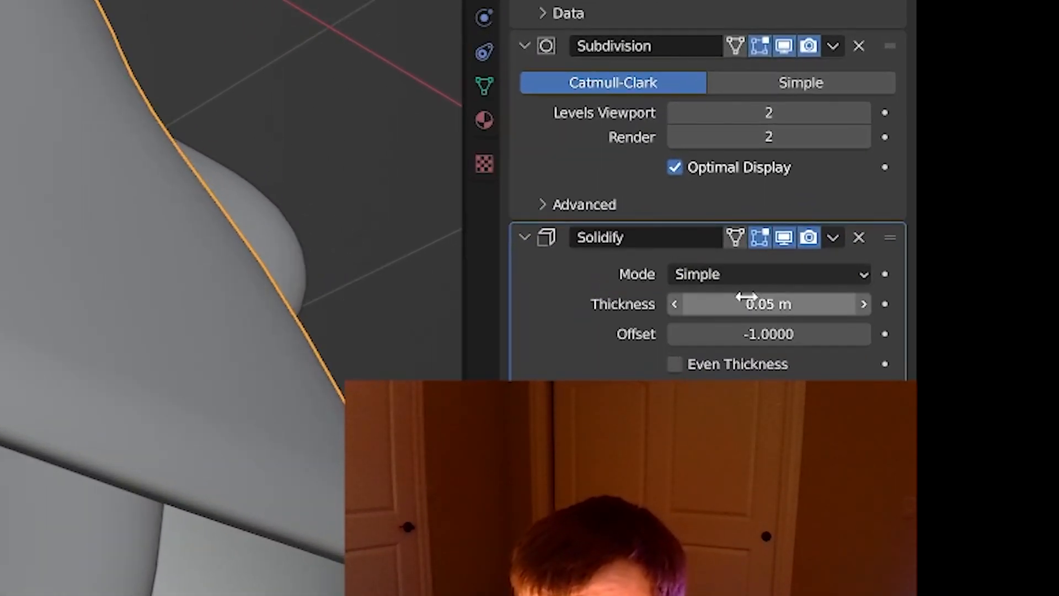
Set the thickness of the dress's Solidify modifier to 0.03 m and check the hem
mouse_move(768, 304)
left_mouse_down()
mouse_move(712, 304)
mouse_move(797, 304)
mouse_move(762, 304)
left_mouse_up()
middle_click_drag(300, 324, 267, 446)
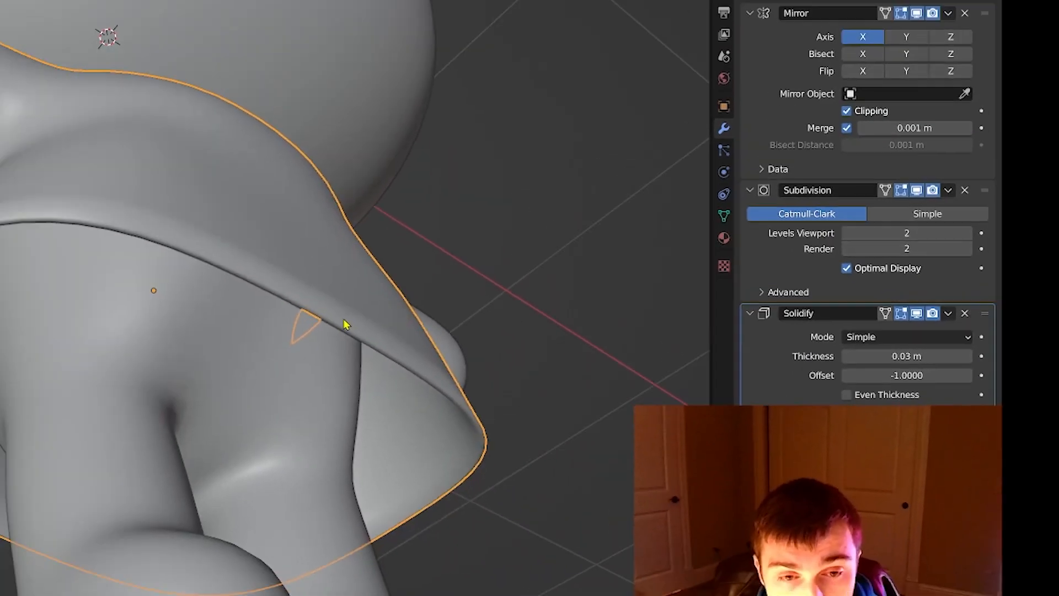
scroll(284, 399, "down", 7)
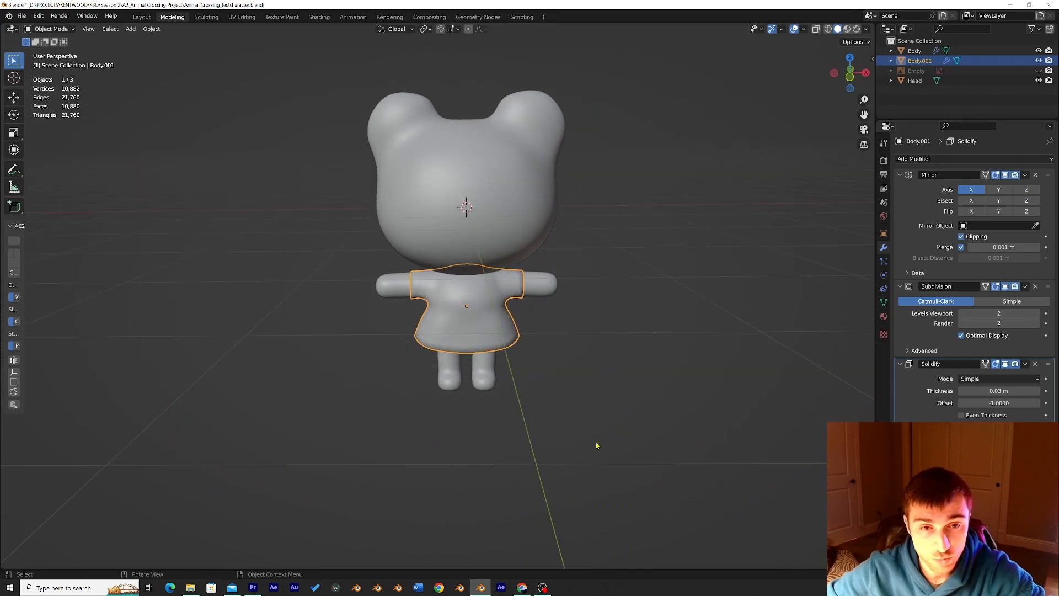
Add a plane mesh and place it beside the character's head for a Solidify demonstration
left_click(130, 29)
mouse_move(145, 40)
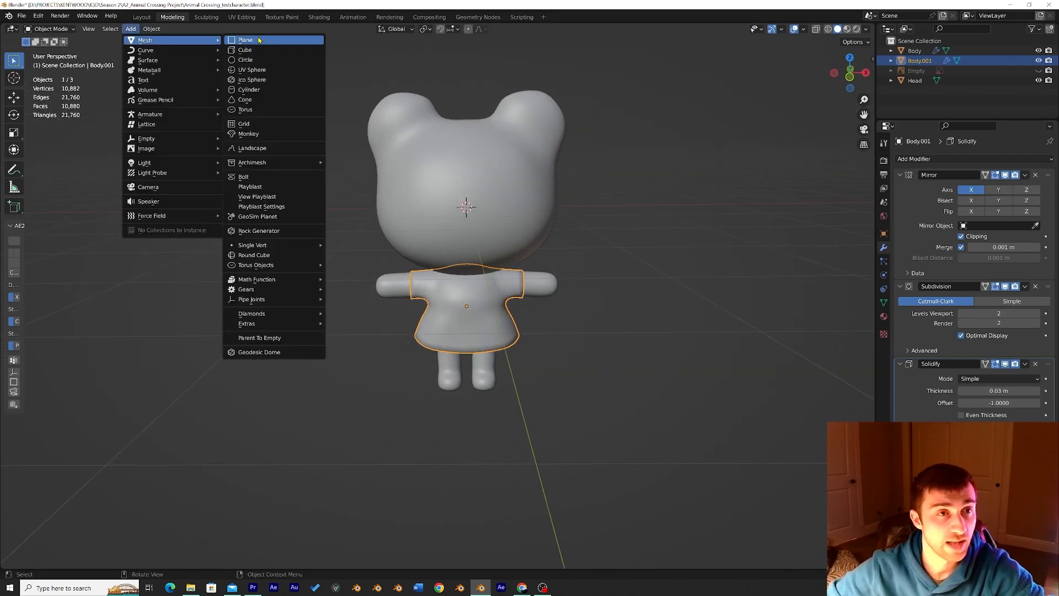
left_click(271, 40)
key("g")
left_click(715, 216)
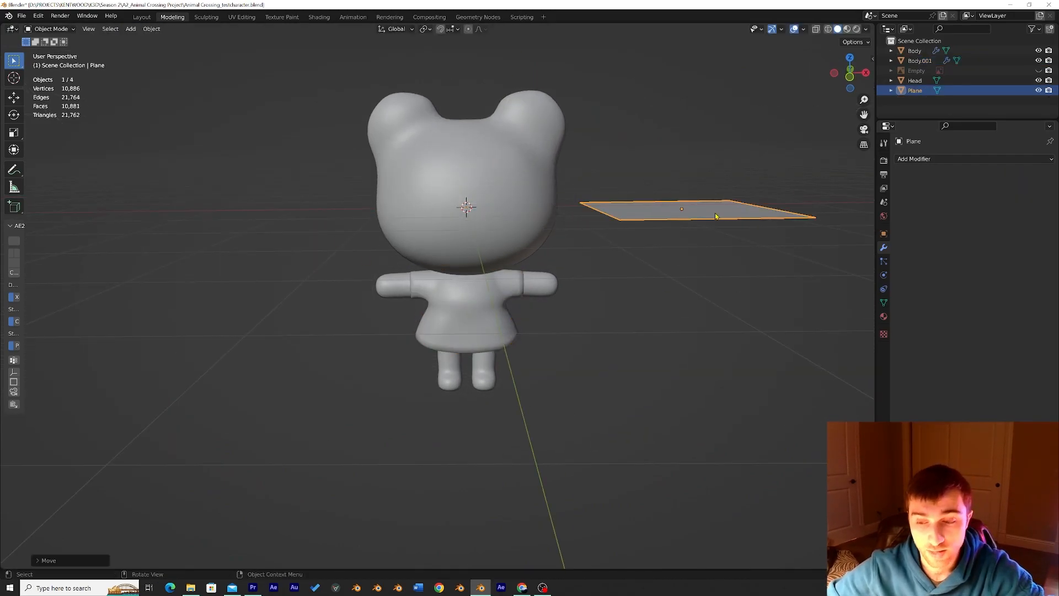
scroll(716, 215, "up", 1)
key("KP_Decimal")
middle_click_drag(702, 208, 725, 197)
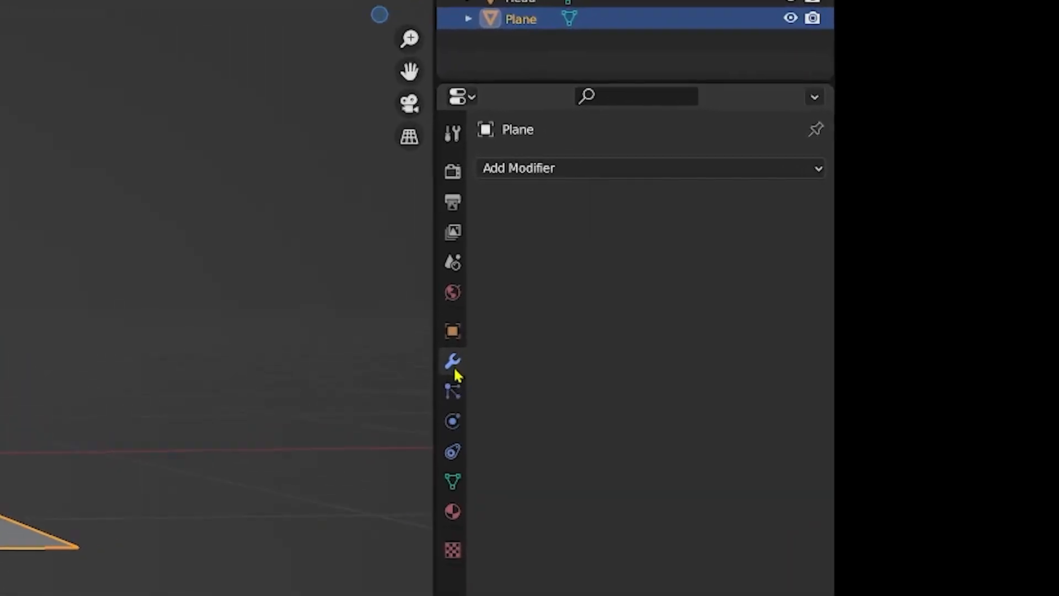
Add a Solidify modifier to the plane and try different thicknesses, up to about 0.41 m
left_click(482, 171)
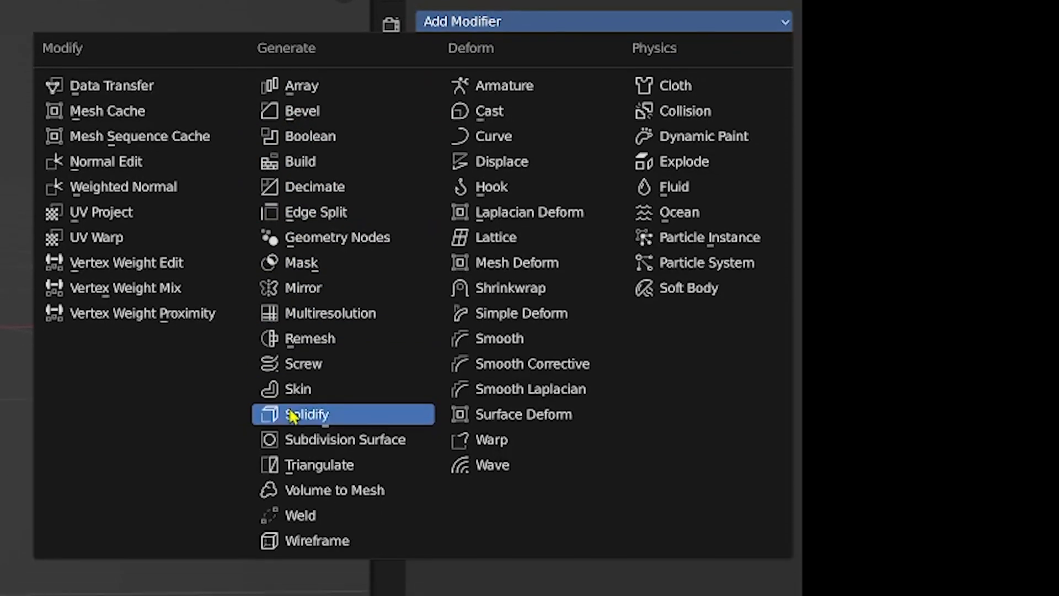
left_click(287, 561)
middle_click_drag(179, 334, 175, 317)
scroll(175, 317, "up", 1)
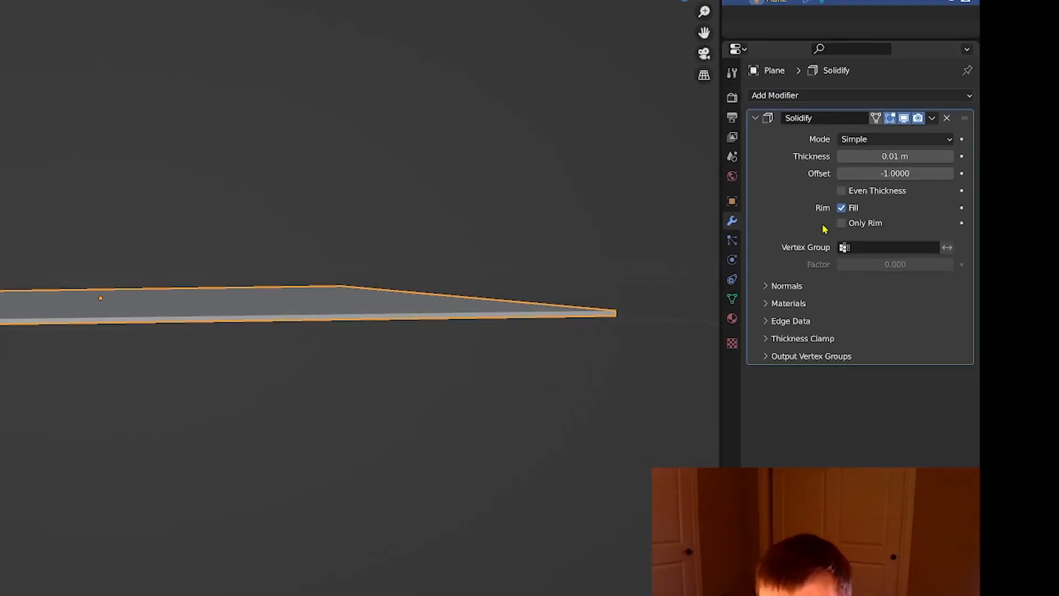
left_click_drag(651, 54, 706, 53)
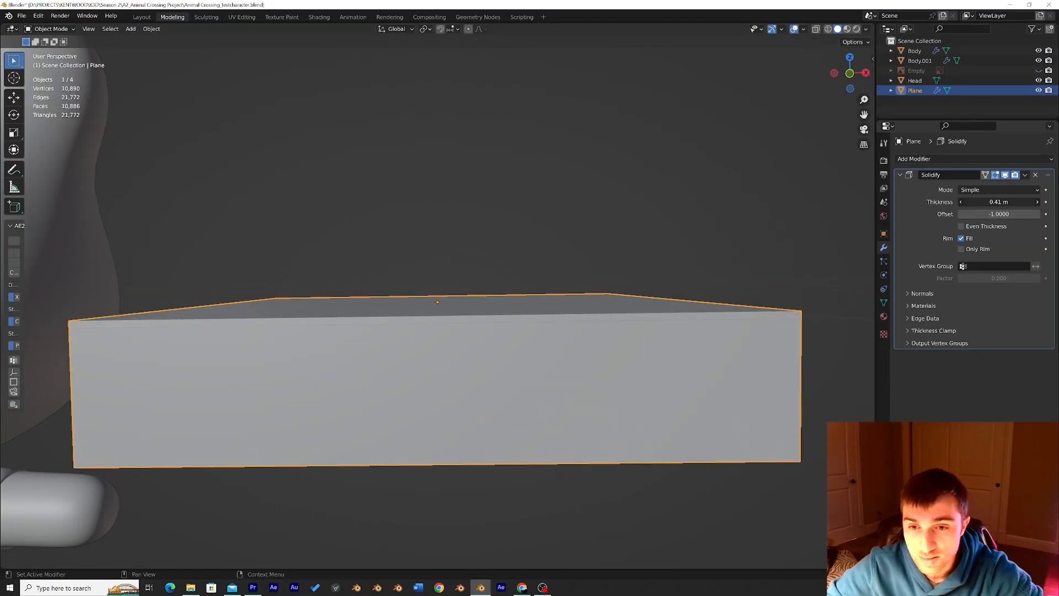
left_click_drag(999, 202, 966, 202)
Remove the Solidify modifier from the plane and delete the plane
mouse_move(717, 287)
middle_mouse_down()
mouse_move(650, 279)
mouse_move(615, 297)
mouse_move(717, 303)
middle_mouse_up()
left_click(1036, 175)
middle_click_drag(486, 314, 588, 327)
key("Delete")
Select the dress and apply its Mirror, Subdivision and Solidify modifiers in that order
left_click(422, 353)
key("KP_Decimal")
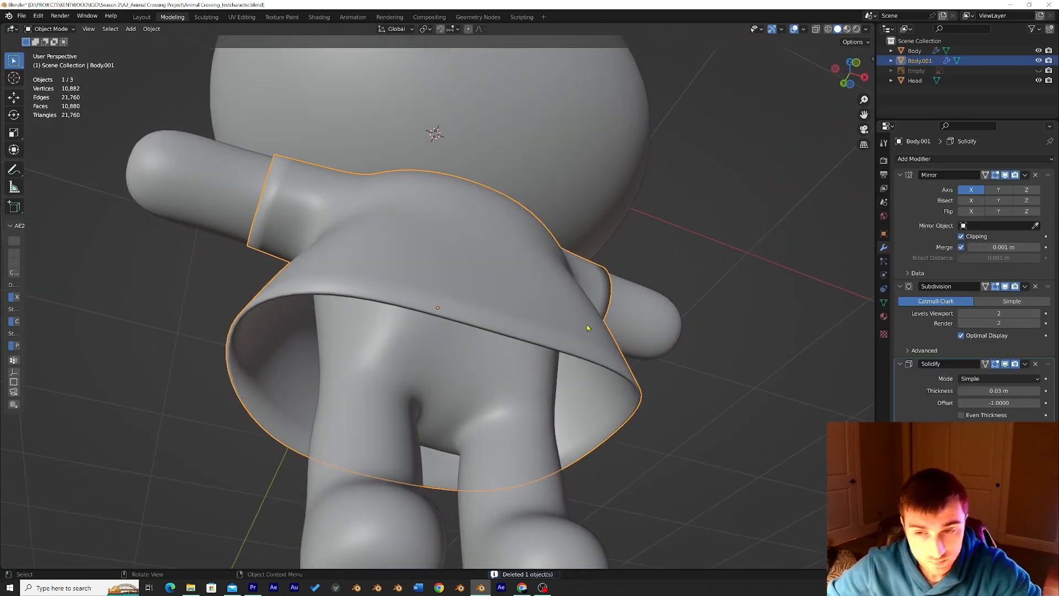
left_click(1026, 175)
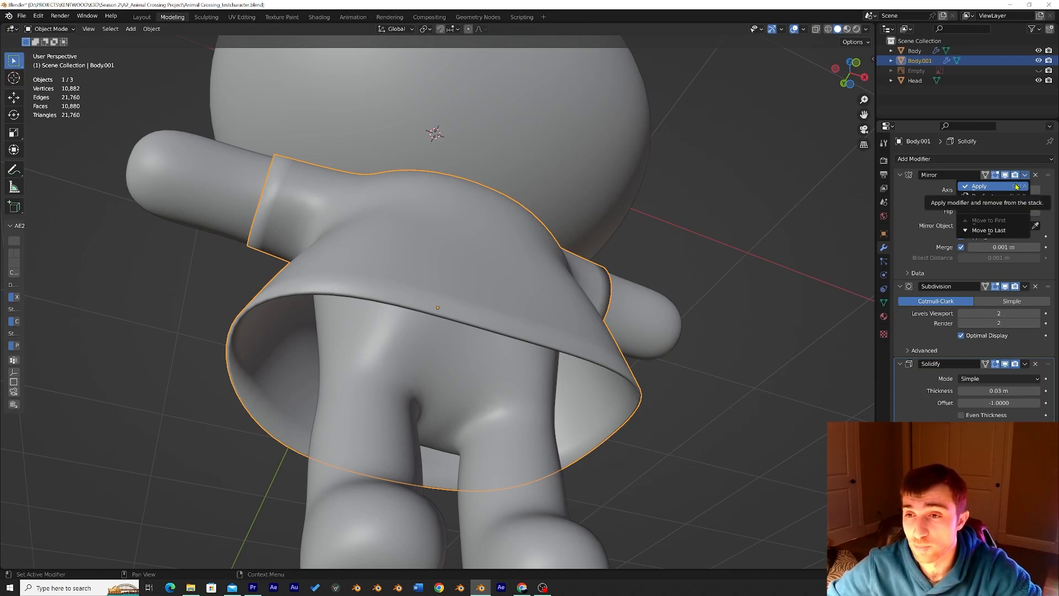
left_click(1016, 187)
left_click(1024, 175)
left_click(1017, 188)
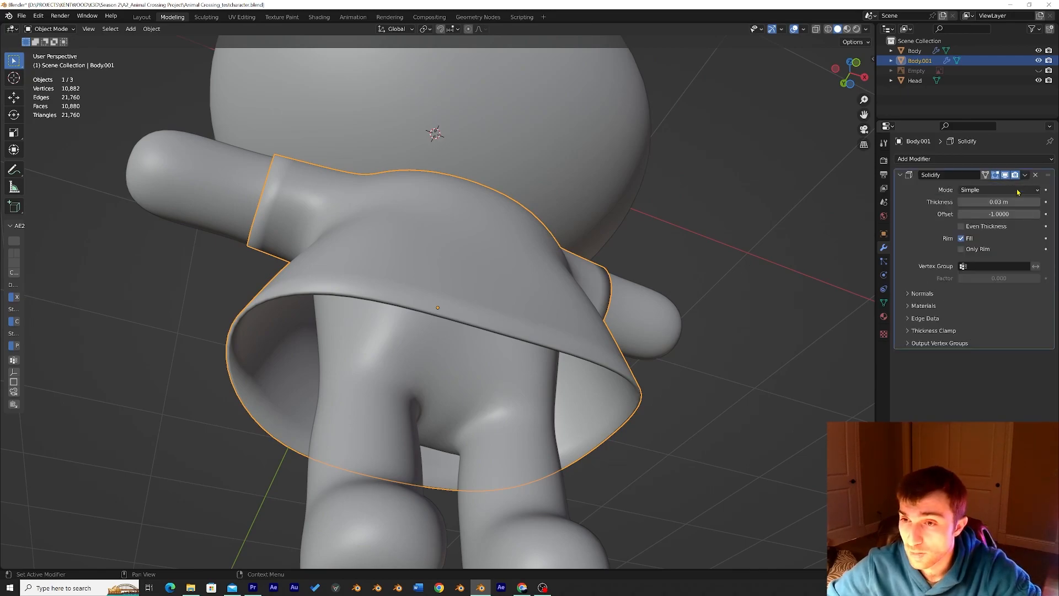
left_click(1025, 175)
left_click(1018, 188)
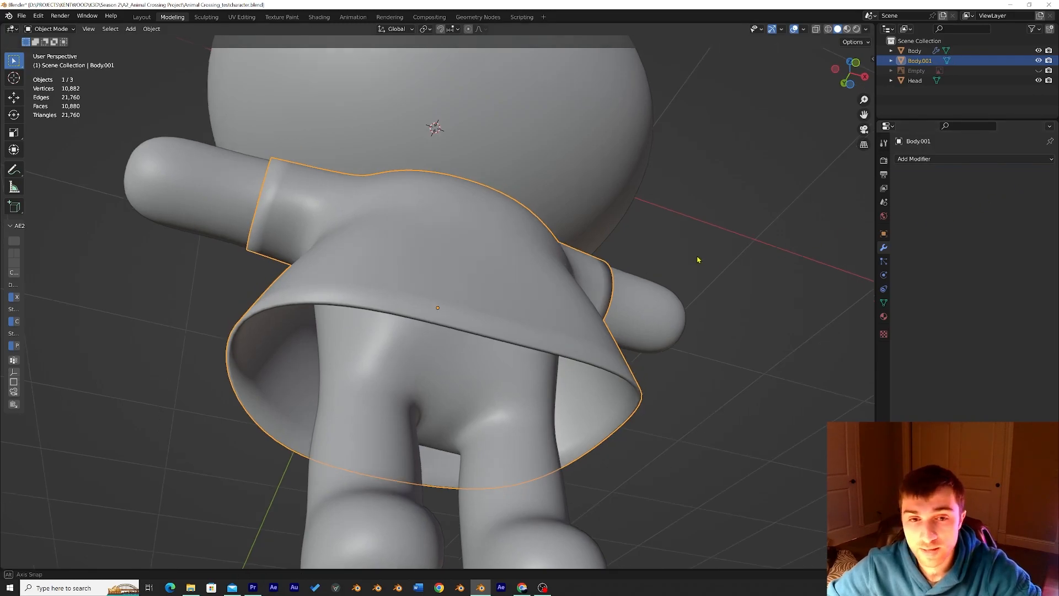
Examine the dress's full mesh in Edit Mode and return to Object Mode
middle_click_drag(699, 257, 655, 292)
left_click(72, 29)
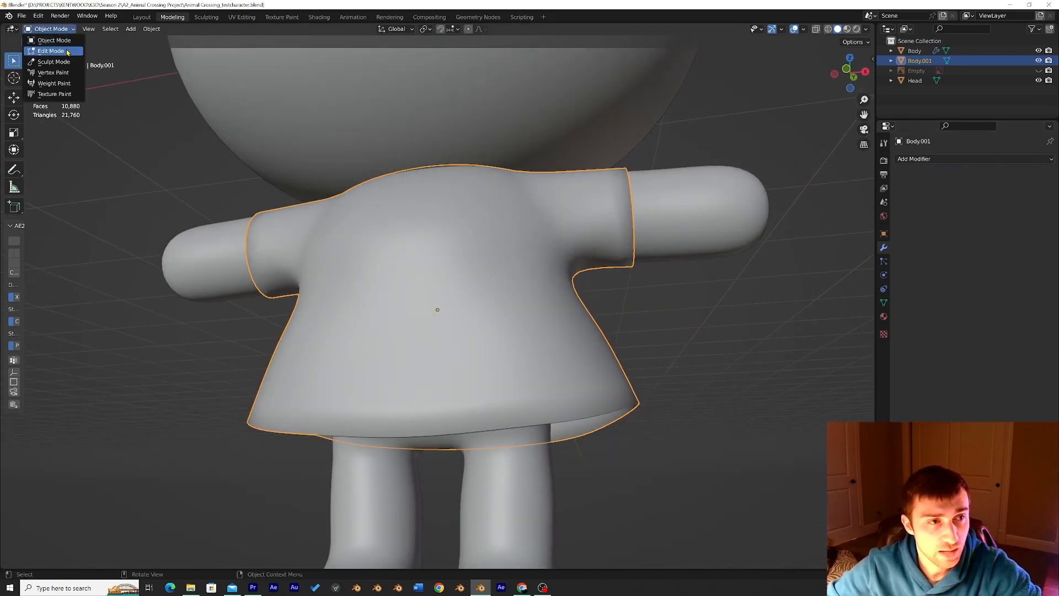
left_click(66, 52)
middle_click_drag(579, 331, 671, 336)
left_click_drag(671, 336, 674, 337)
middle_click_drag(674, 337, 339, 248)
left_click(49, 30)
left_click(53, 40)
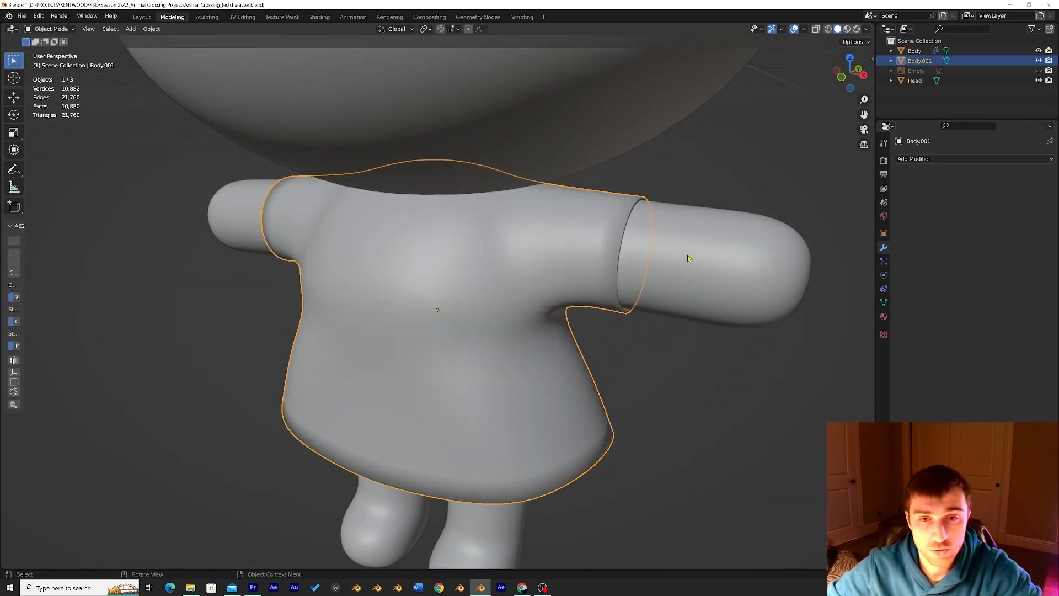
Select the body and apply its Mirror and Subdivision modifiers
left_click(687, 254)
scroll(687, 259, "down", 2)
middle_click_drag(688, 271, 743, 261)
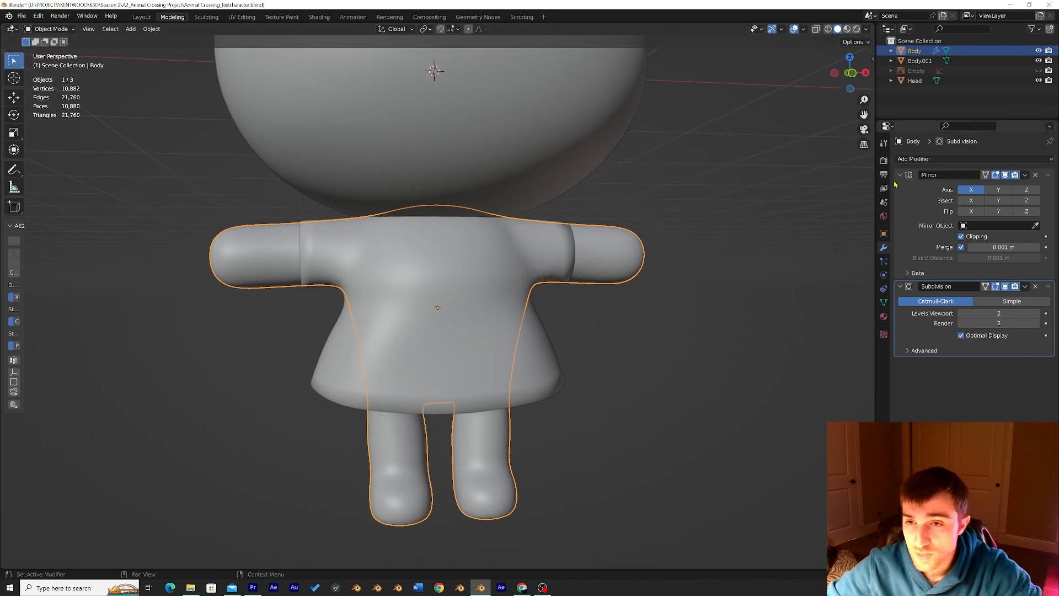
left_click(1025, 175)
left_click(979, 186)
left_click(1025, 175)
left_click(1018, 192)
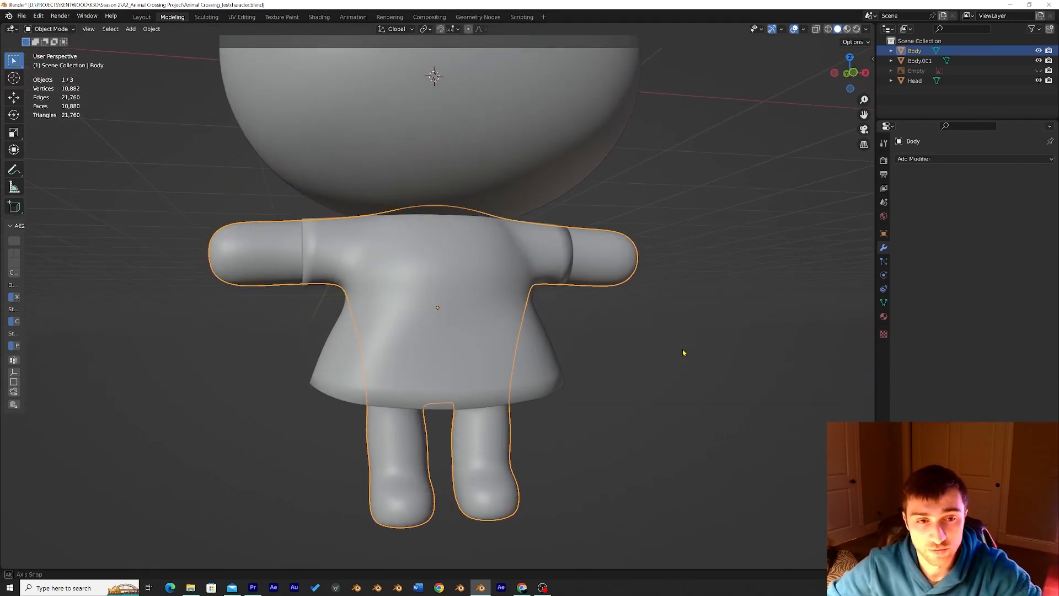
Rename the dress object as Dress and hide it
left_click(676, 353)
middle_click_drag(676, 353, 622, 358)
scroll(659, 366, "down", 6)
left_click(850, 75)
scroll(679, 265, "up", 3)
scroll(674, 300, "down", 2)
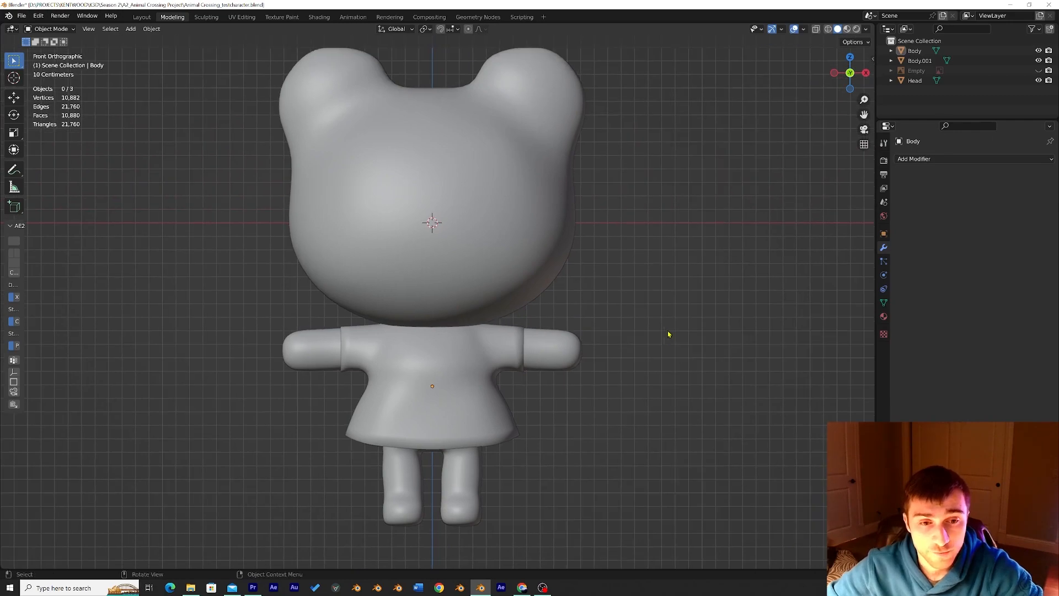
left_click(483, 387)
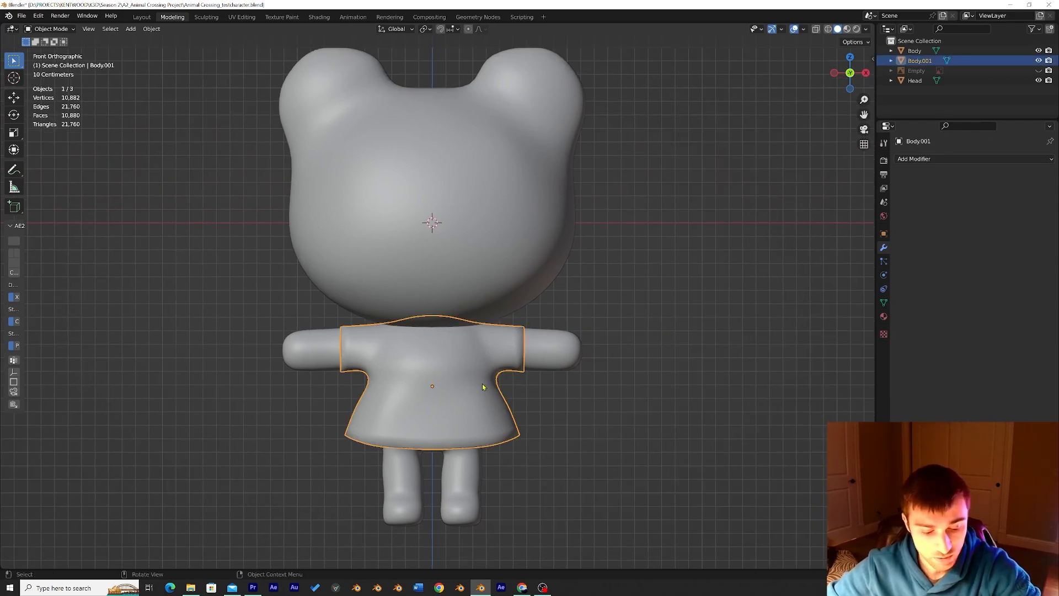
double_click(919, 61)
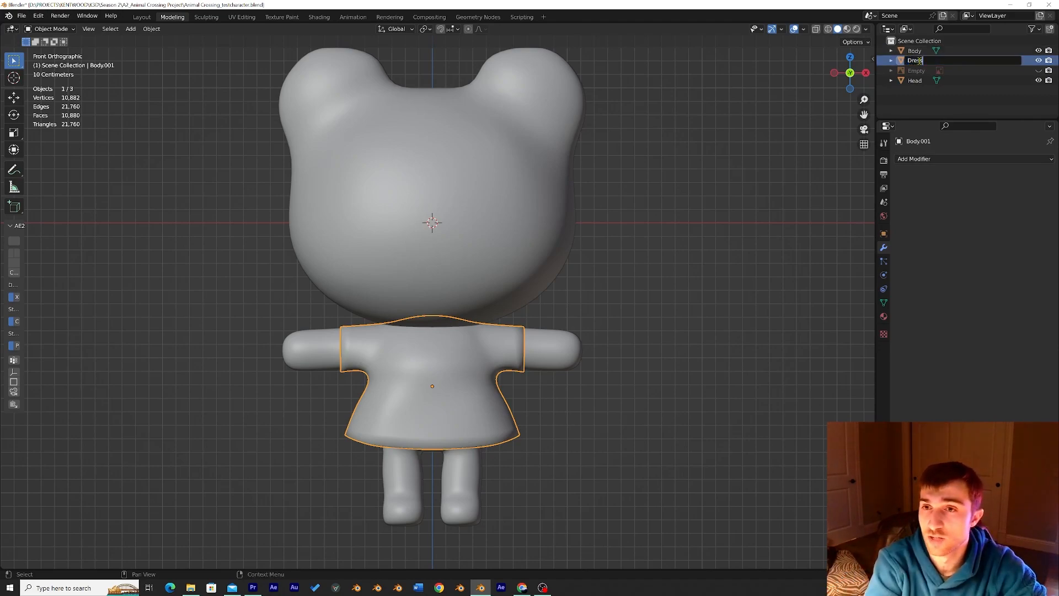
key("Return")
key("h")
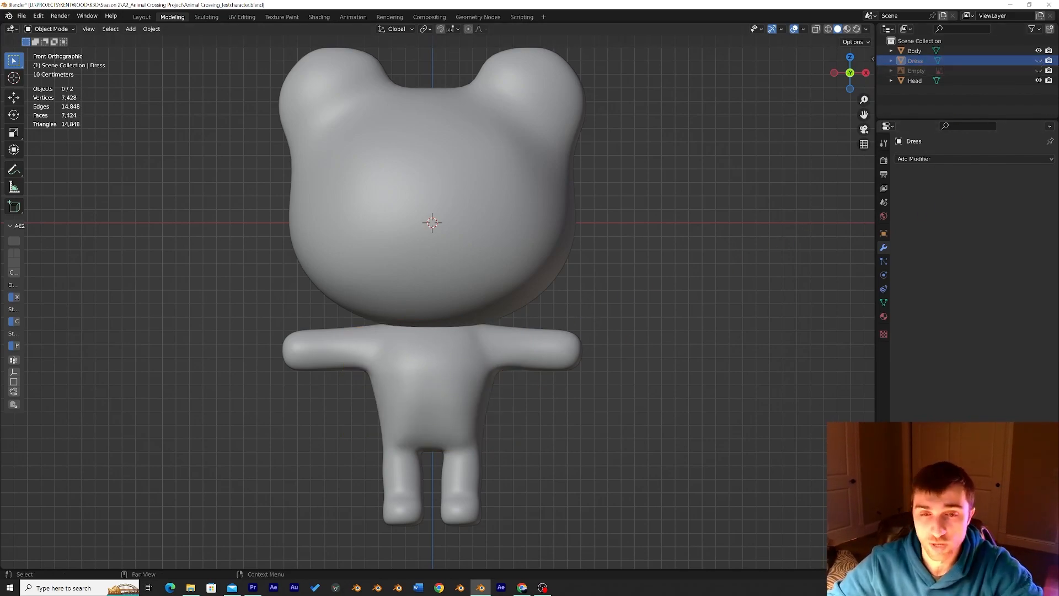
Add a single-bone armature at the 3D cursor with no mesh selected
left_click(455, 356)
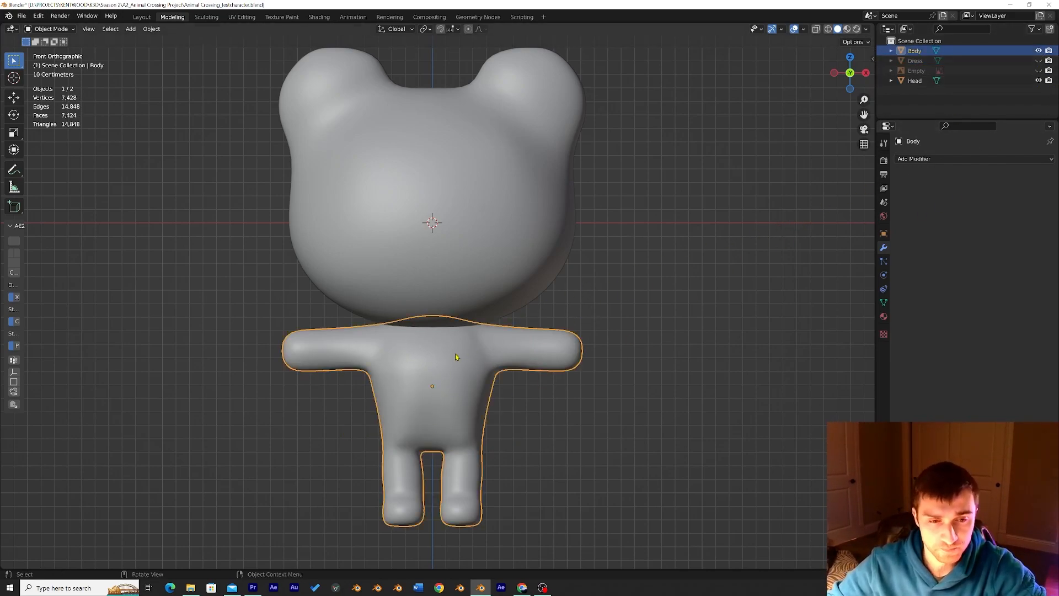
left_click(460, 273)
left_click(667, 364)
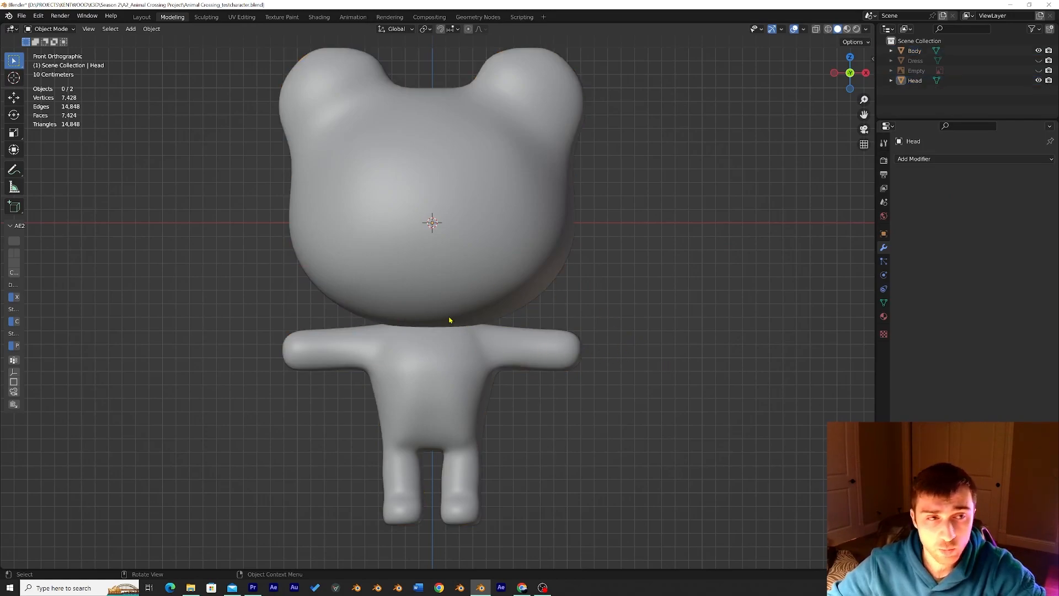
left_click(131, 29)
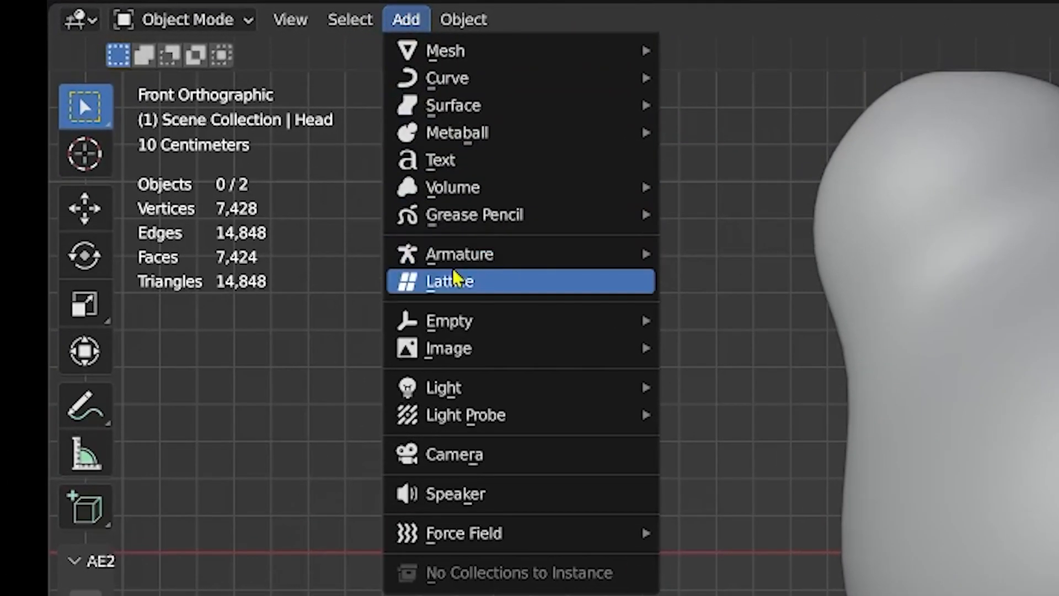
mouse_move(399, 41)
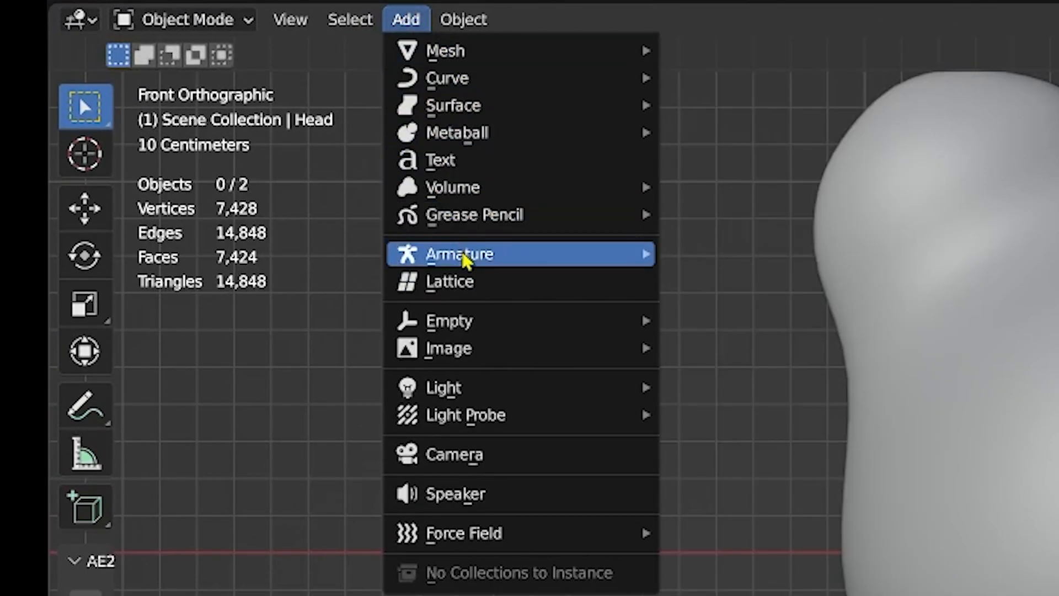
mouse_move(463, 258)
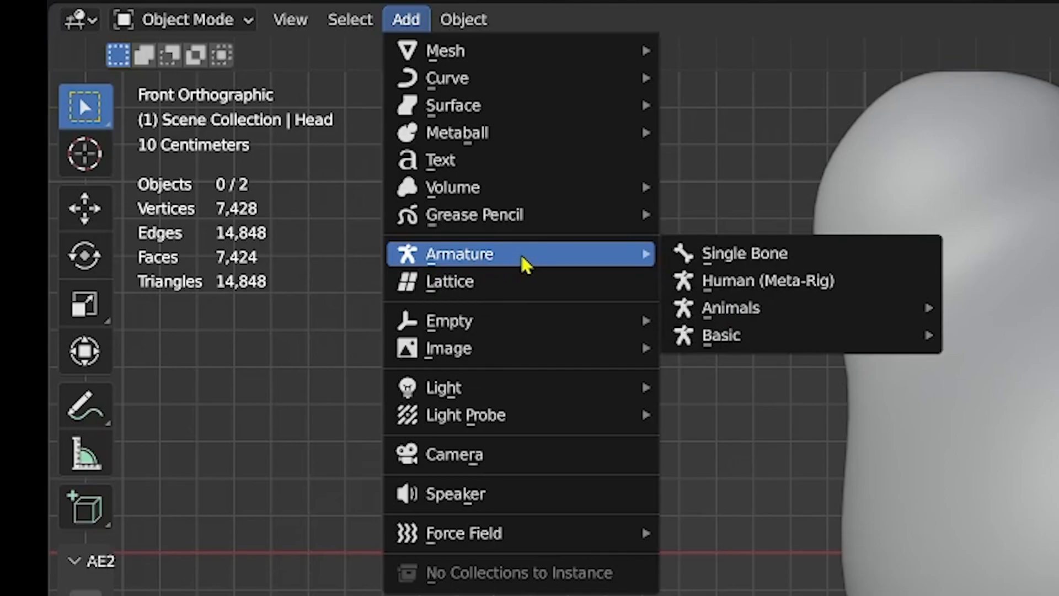
left_click(729, 263)
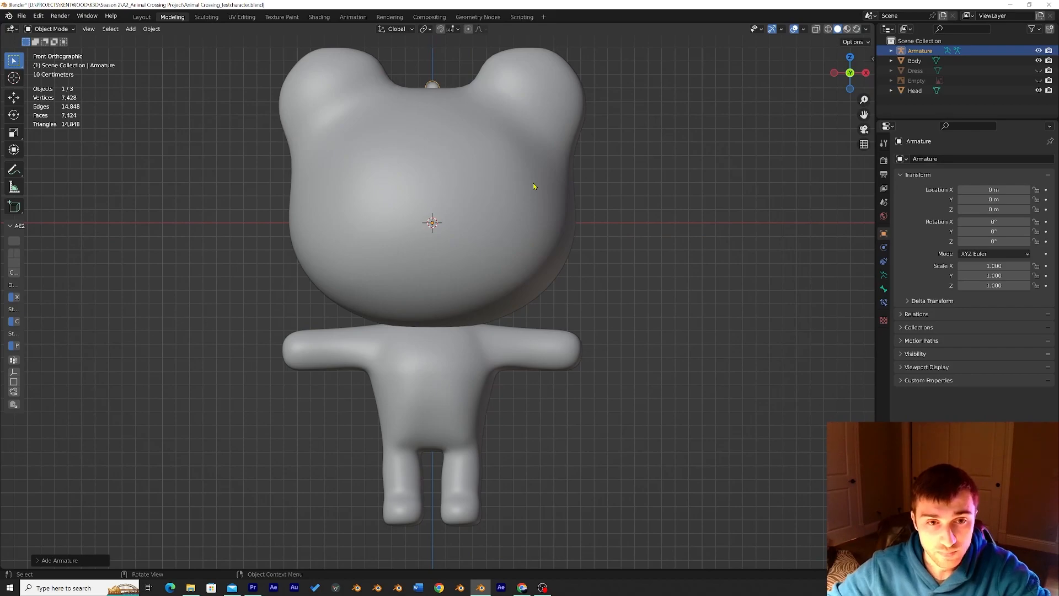
Check the new bone's position inside the head using wireframe shading, and return to solid shading
middle_click_drag(533, 186, 820, 58)
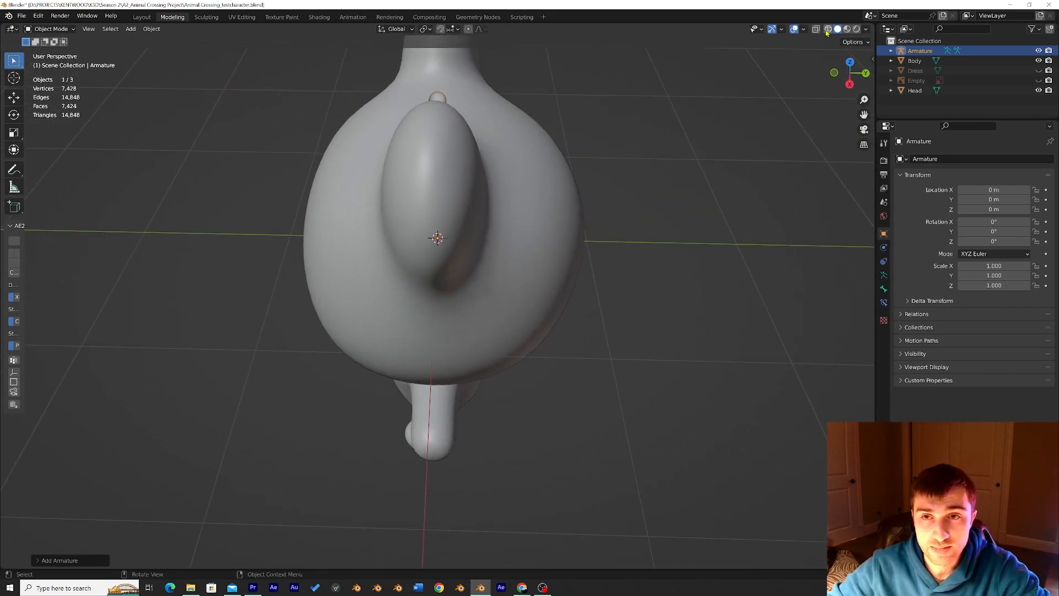
key("shift+z")
mouse_move(621, 138)
middle_mouse_down()
mouse_move(725, 94)
mouse_move(713, 103)
middle_mouse_up()
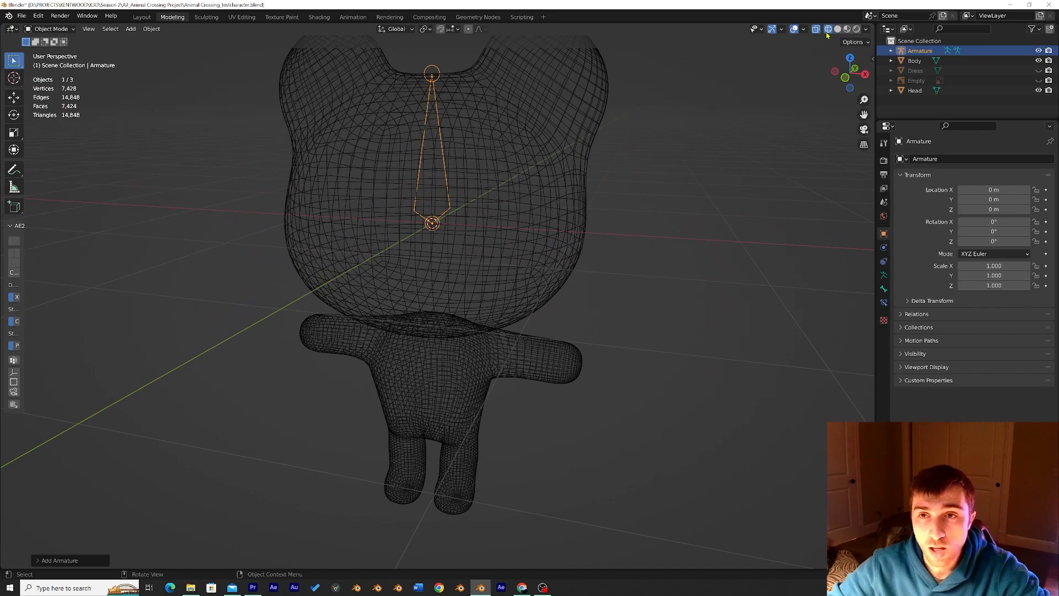
key("shift+z")
mouse_move(601, 215)
middle_mouse_down()
mouse_move(617, 198)
mouse_move(655, 216)
middle_mouse_up()
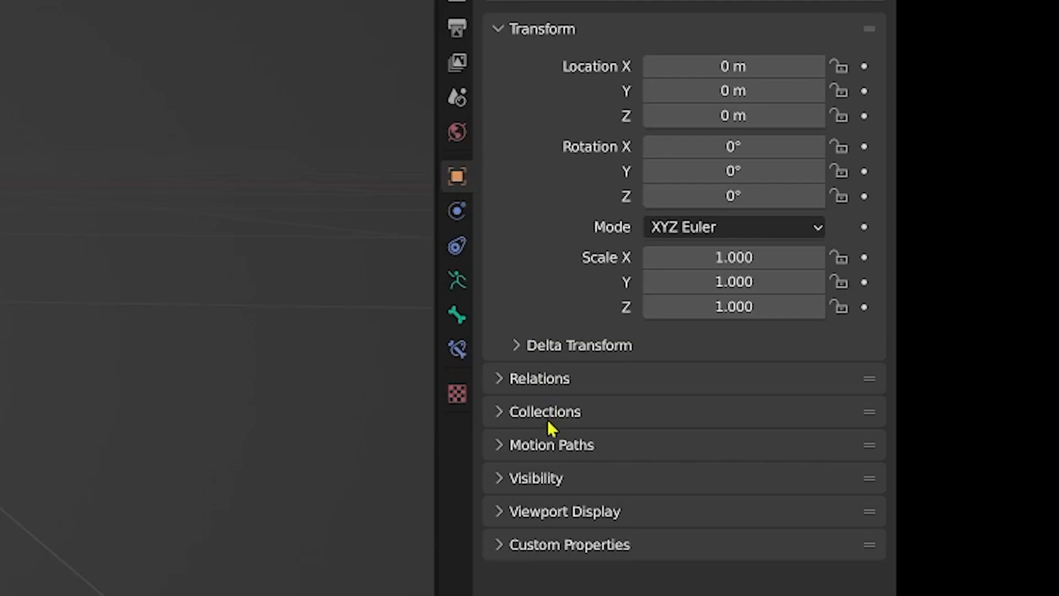
Turn on In Front in the armature's viewport display settings
left_click(503, 479)
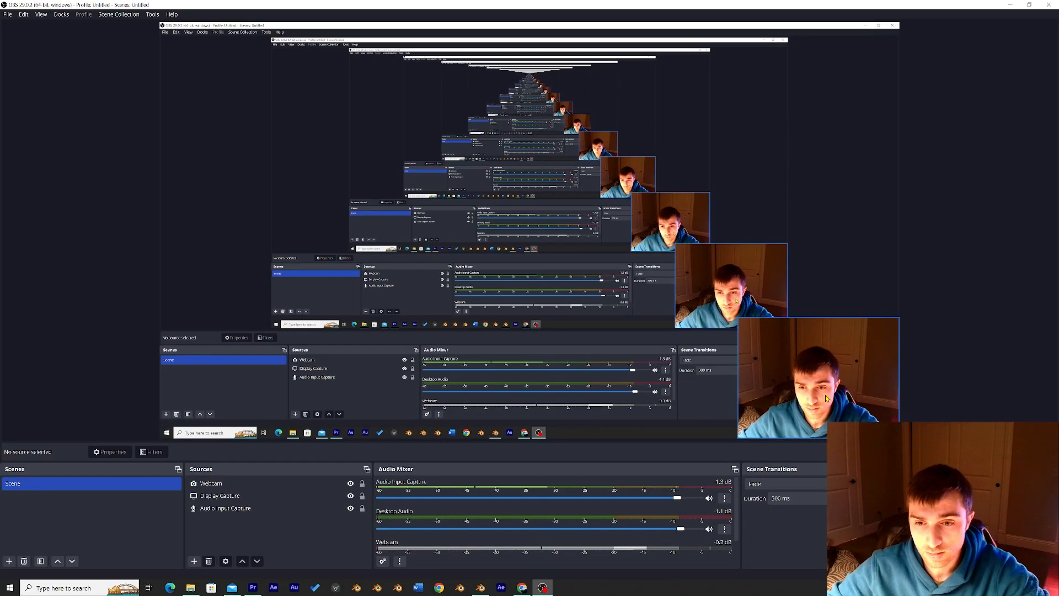
left_click_drag(825, 395, 543, 397)
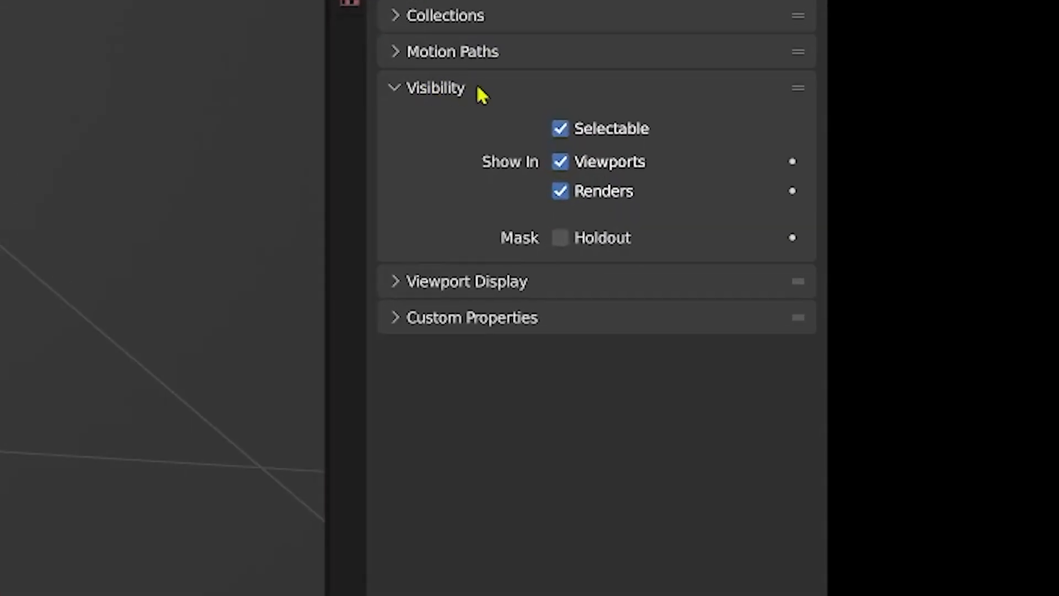
left_click(728, 262)
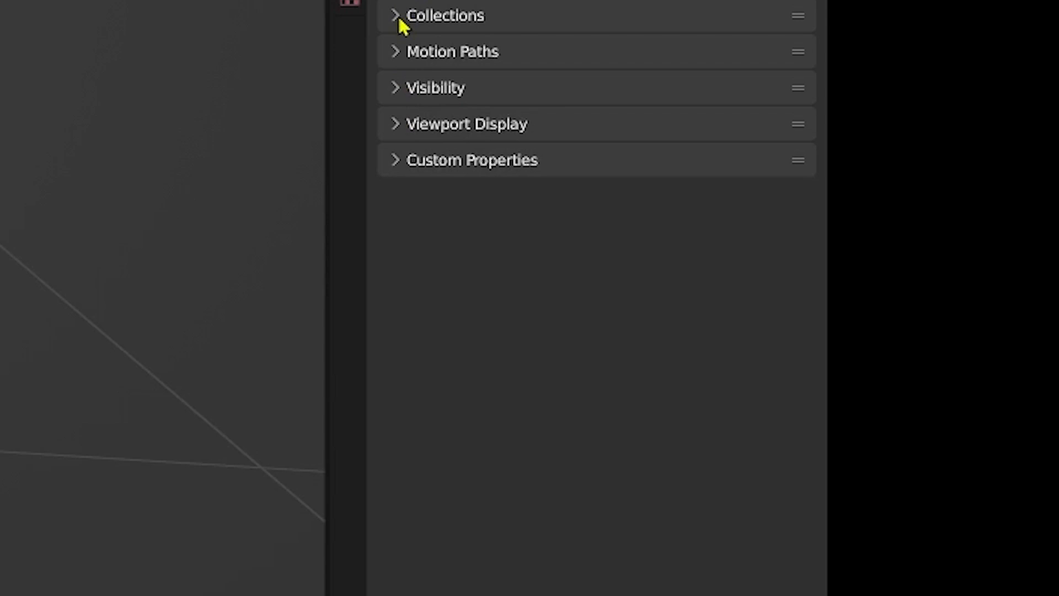
left_click(399, 99)
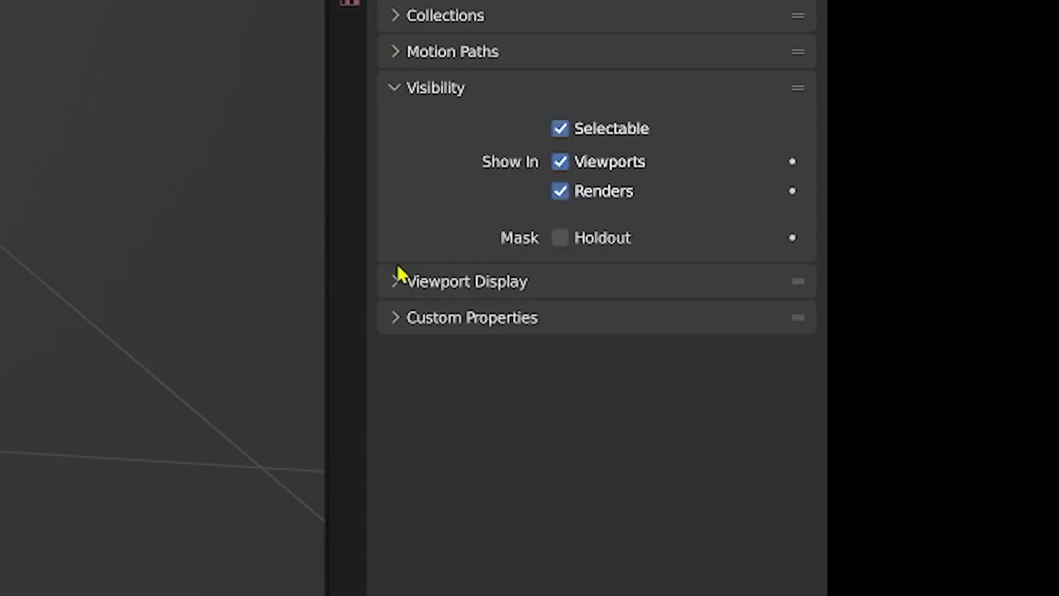
left_click(399, 282)
left_click(395, 88)
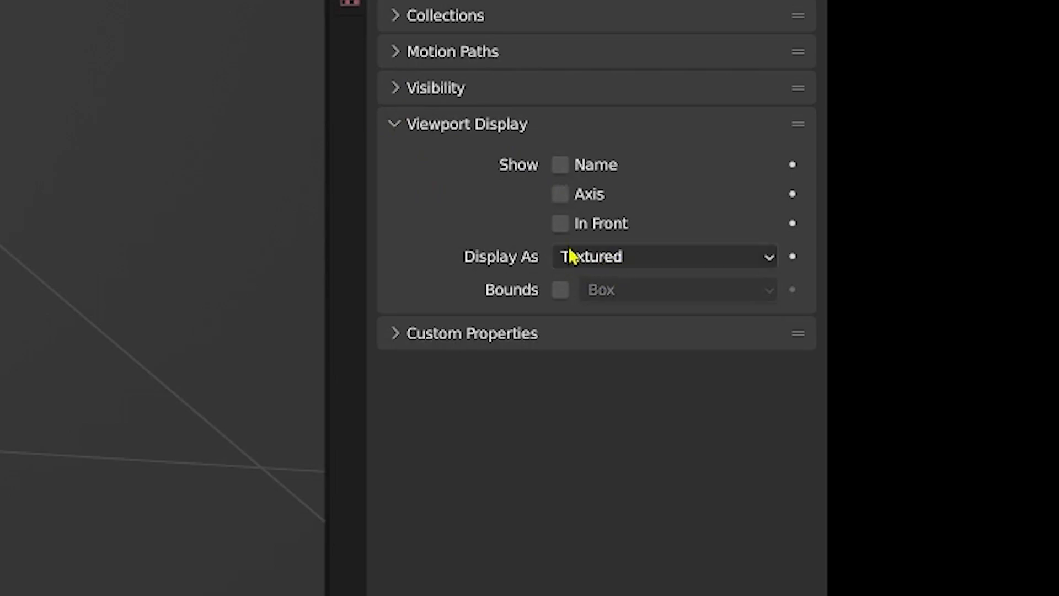
left_click(560, 224)
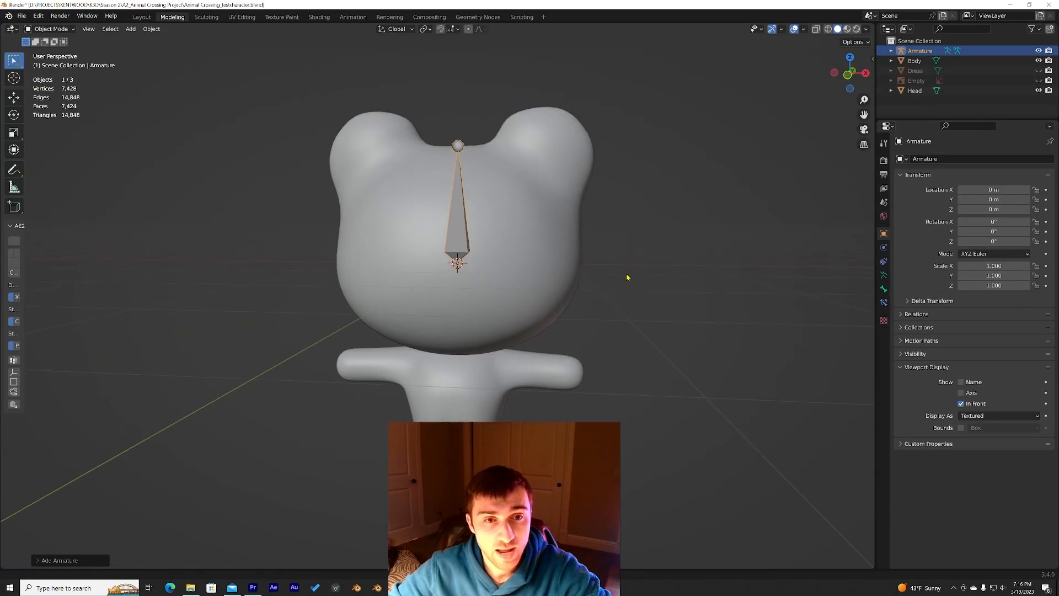
Move the armature straight down by about 1.67 m along Z, from the head into the body
scroll(627, 278, "up", 4)
middle_click_drag(629, 276, 743, 150)
scroll(744, 150, "down", 5)
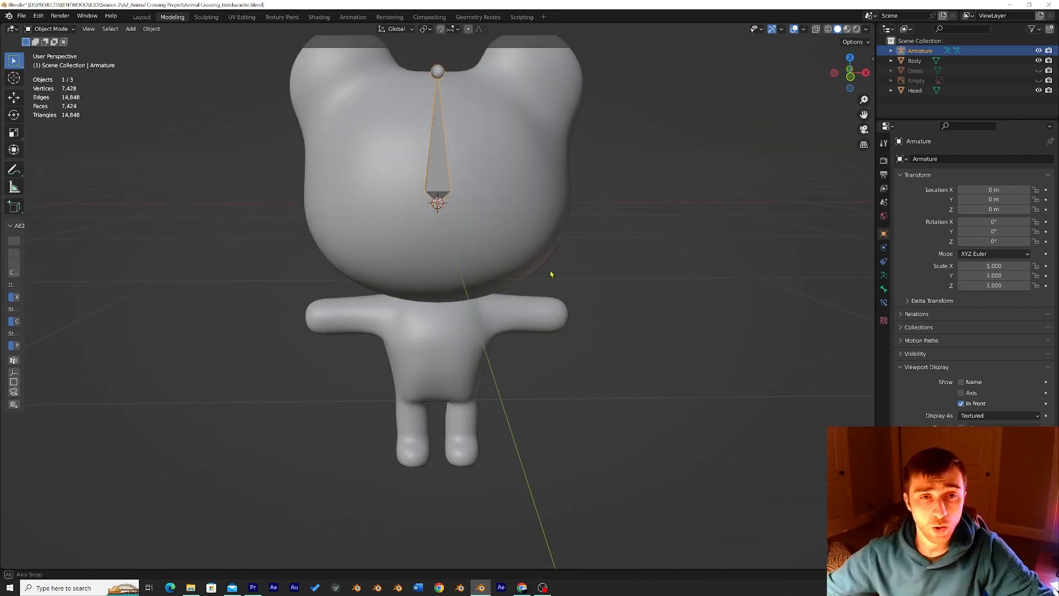
middle_click_drag(563, 274, 569, 293)
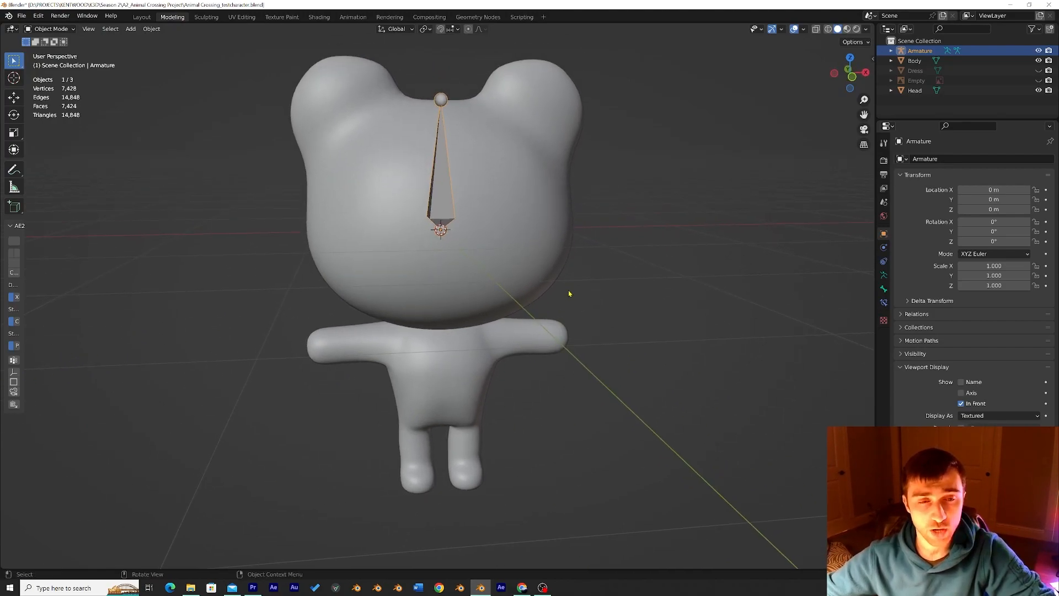
key("g")
key("z")
left_click(588, 479)
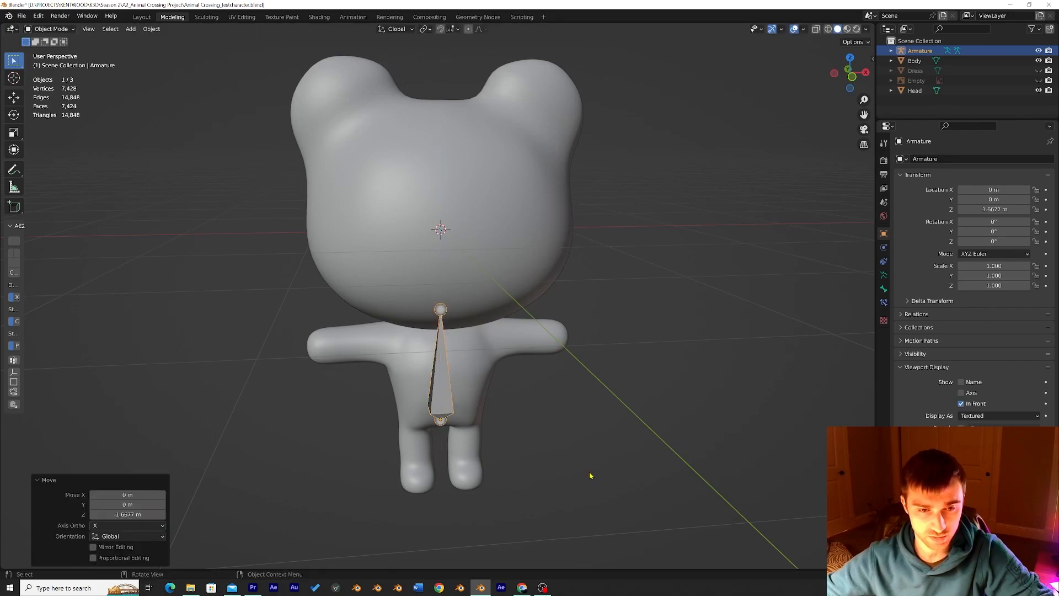
Lower the armature by about 0.045 m more along Z so its base sits between the legs
middle_click_drag(588, 479, 523, 463)
key("KP_Decimal")
scroll(466, 433, "down", 4)
key("g")
key("z")
left_click(453, 438)
middle_click_drag(452, 439, 569, 434)
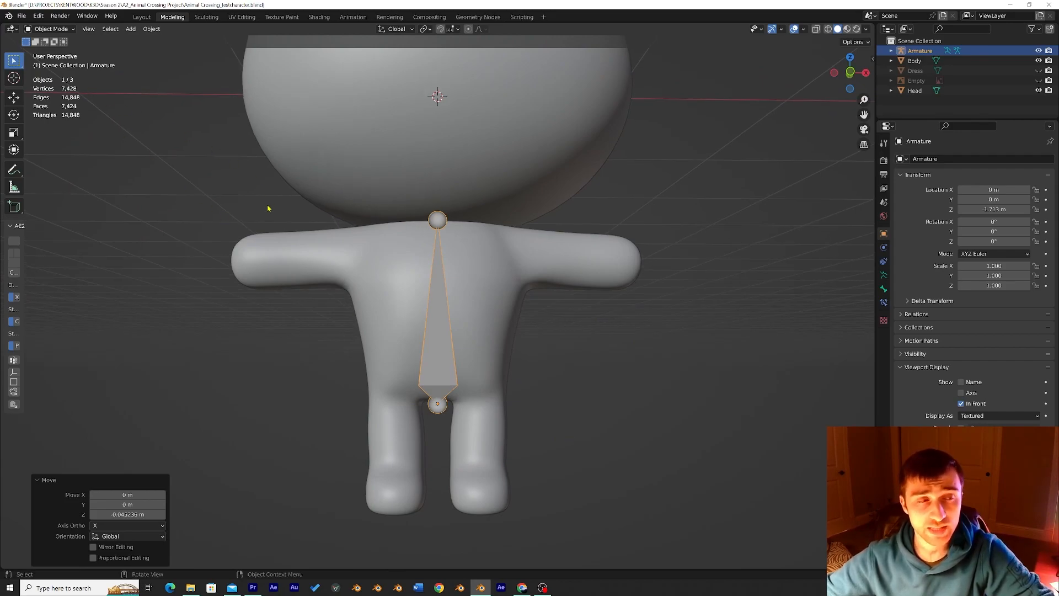
Select the armature and switch it to Edit Mode
left_click(573, 357)
left_click(441, 301)
left_click(63, 29)
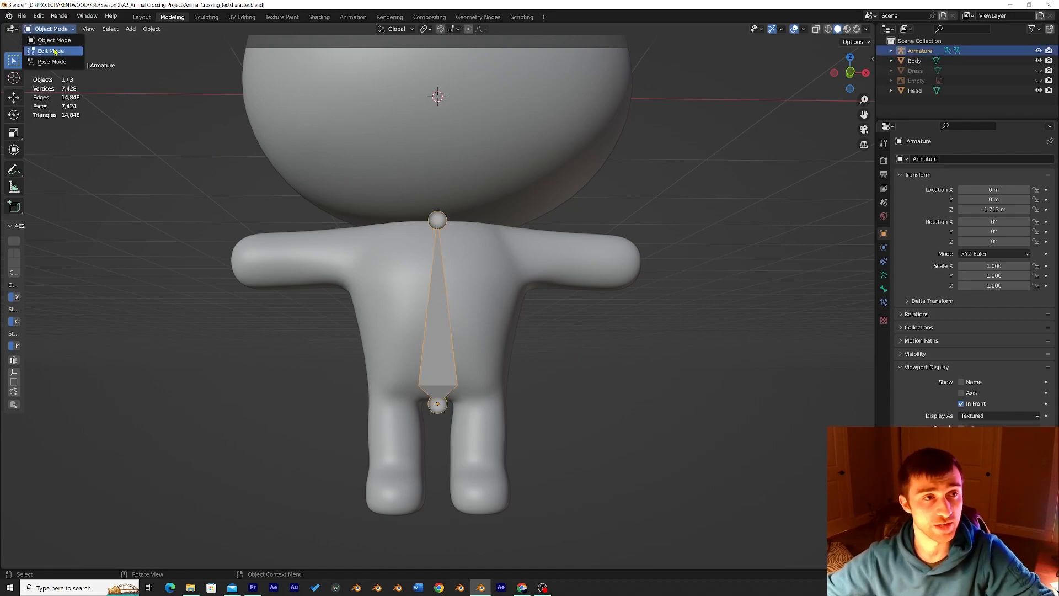
left_click(45, 45)
mouse_move(469, 287)
middle_mouse_down()
mouse_move(491, 284)
mouse_move(480, 289)
middle_mouse_up()
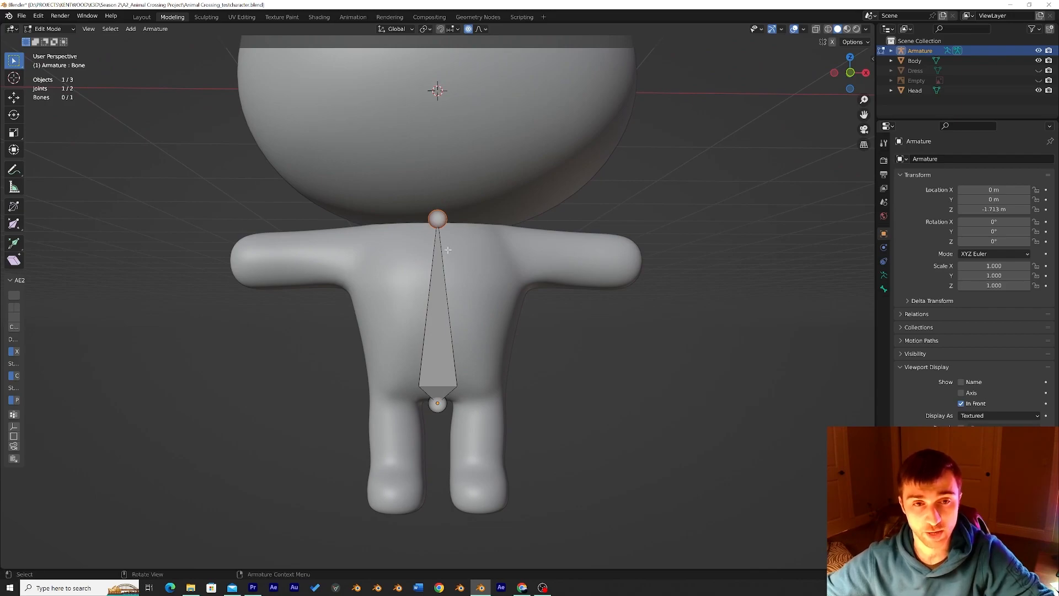
scroll(448, 243, "up", 2)
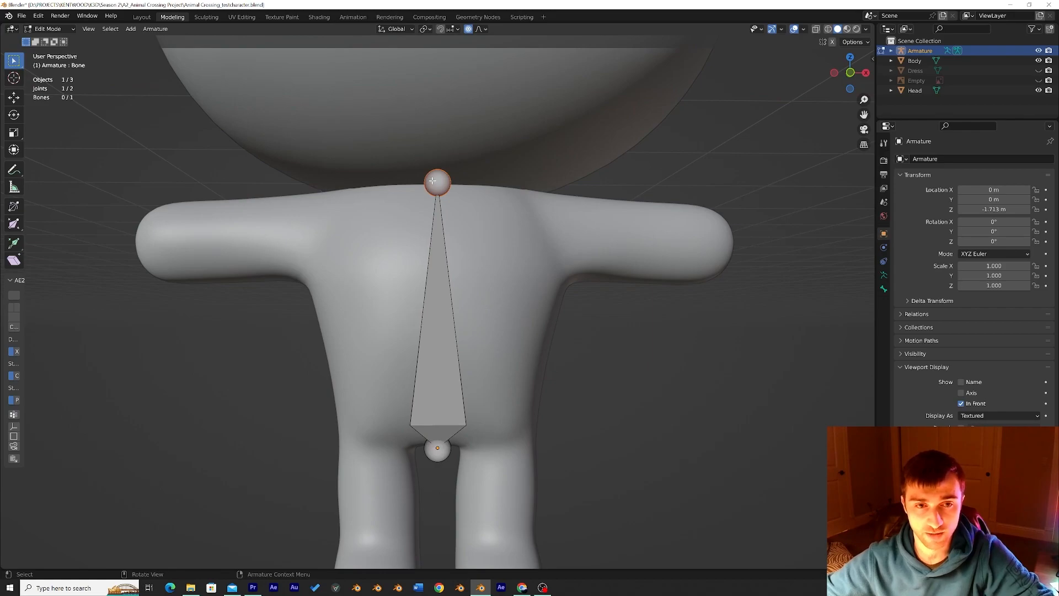
Try moving the whole bone and its base joint alone, undoing each move
left_click(444, 283)
key("g")
left_click(467, 287)
key("ctrl+z")
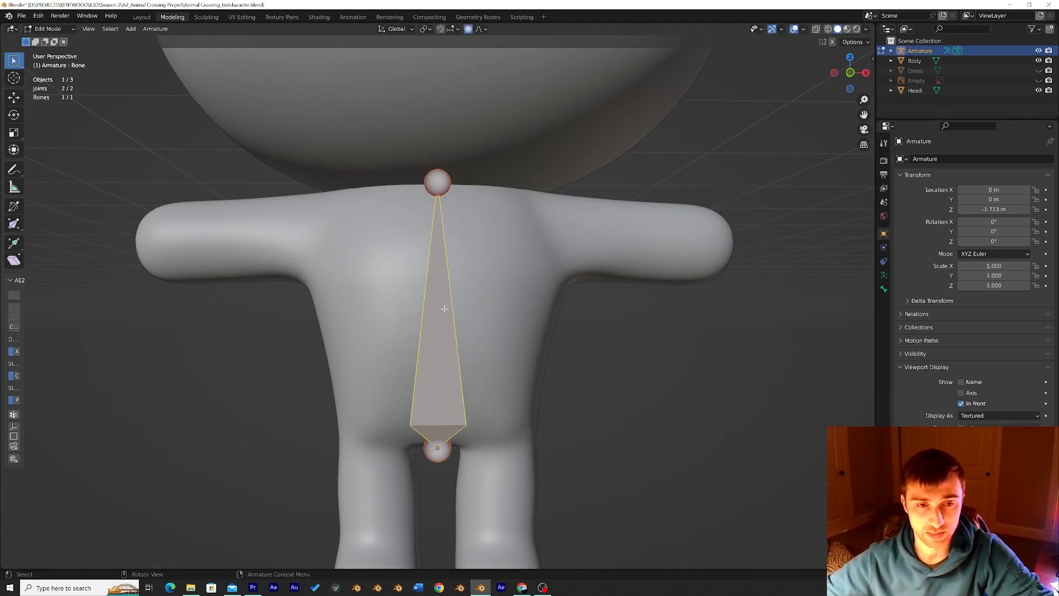
key("g")
left_click(449, 302)
key("ctrl+z")
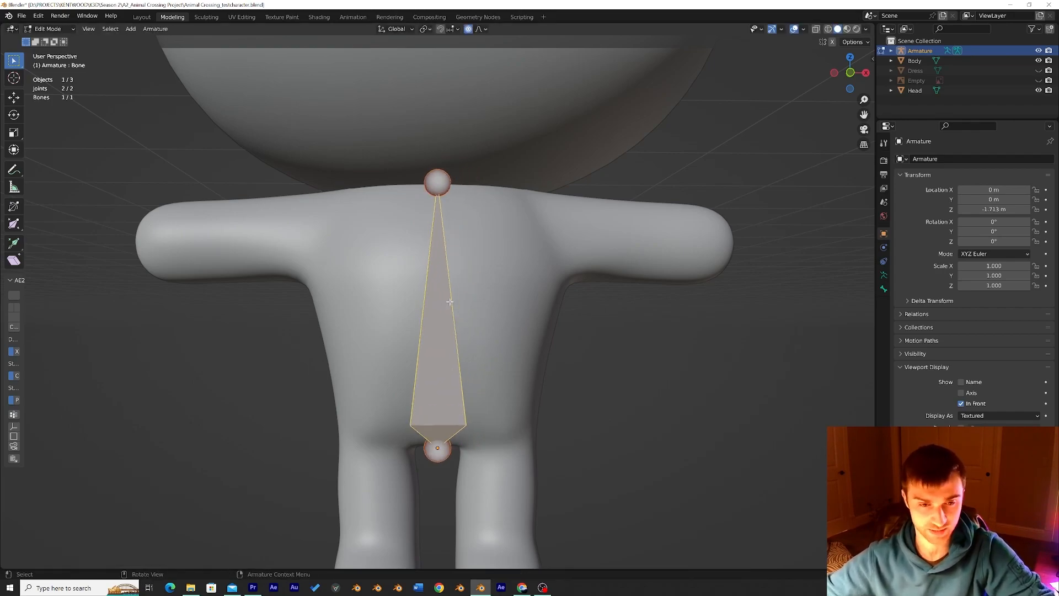
left_click(439, 449)
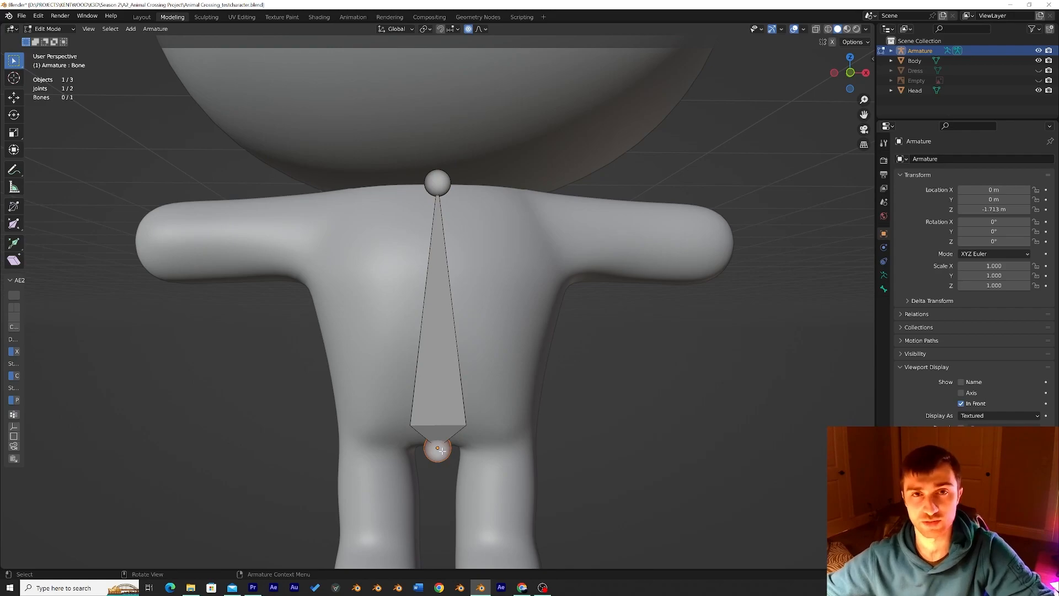
key("g")
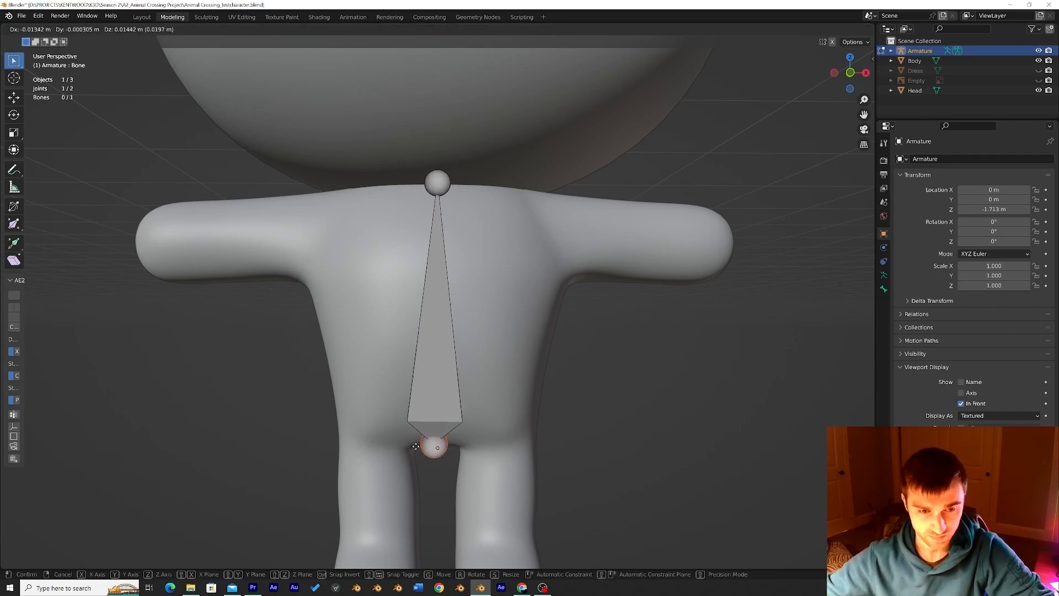
left_click(419, 435)
key("ctrl+z")
Shorten the body bone by lowering its top joint and raising its base joint slightly along Z
mouse_move(485, 331)
middle_mouse_down()
mouse_move(552, 326)
mouse_move(469, 320)
middle_mouse_up()
left_click(444, 181)
key("g")
key("z")
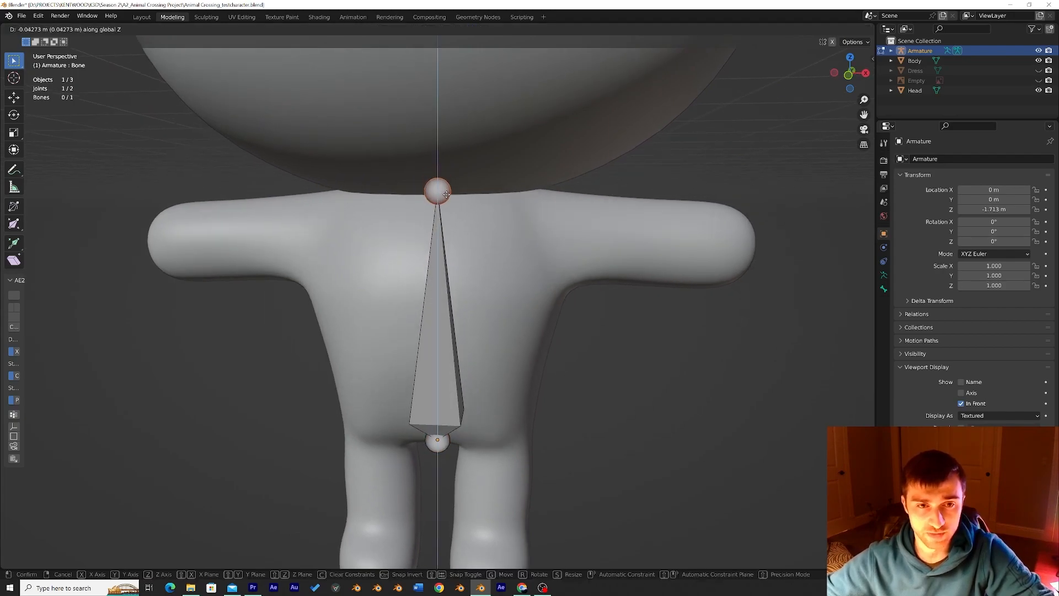
left_click(465, 278)
key("g")
key("z")
left_click(436, 436)
middle_click_drag(436, 436, 316, 405)
middle_click_drag(309, 399, 449, 365)
Subdivide the body bone with 2 cuts into a three-bone spine, and deselect everything
left_click(441, 383)
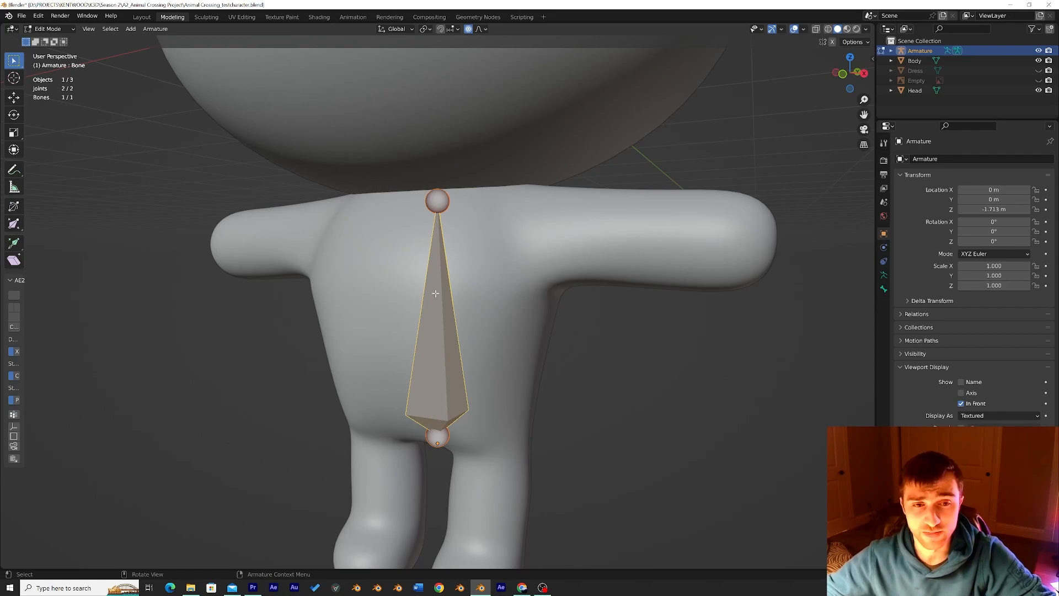
right_click(447, 308)
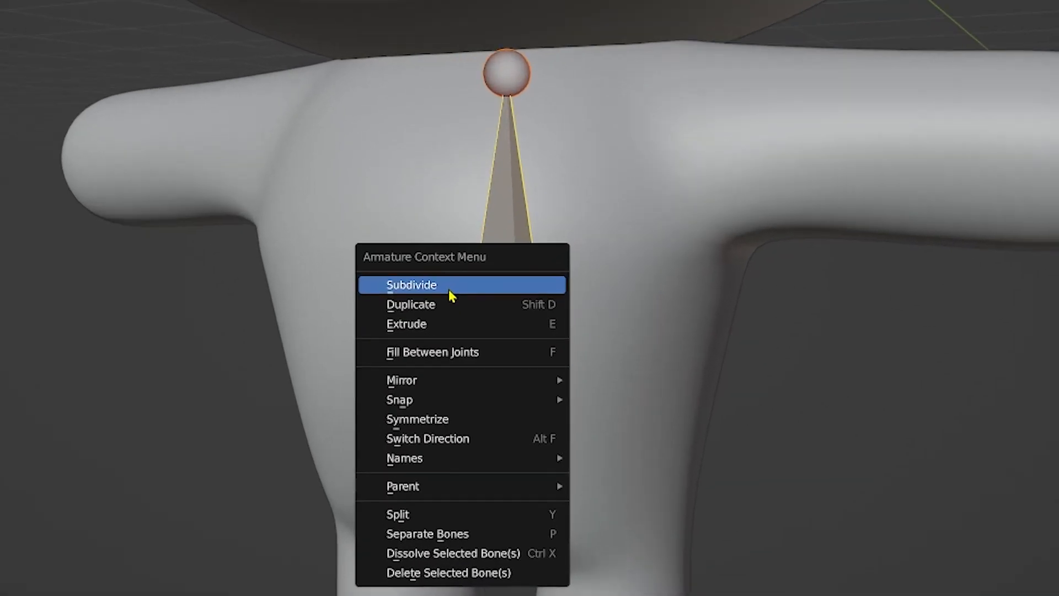
left_click(414, 309)
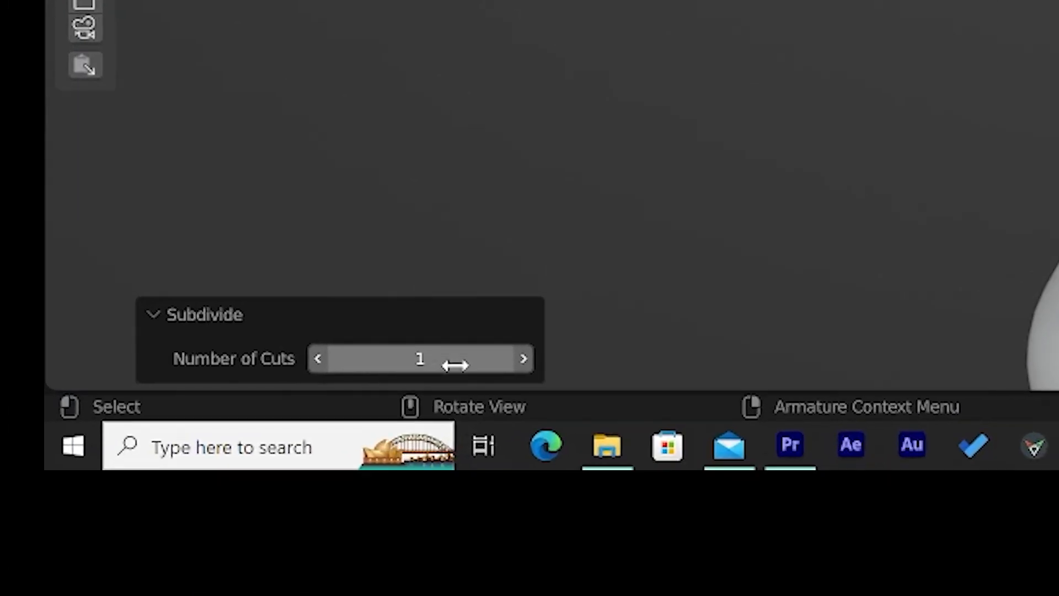
left_click(138, 560)
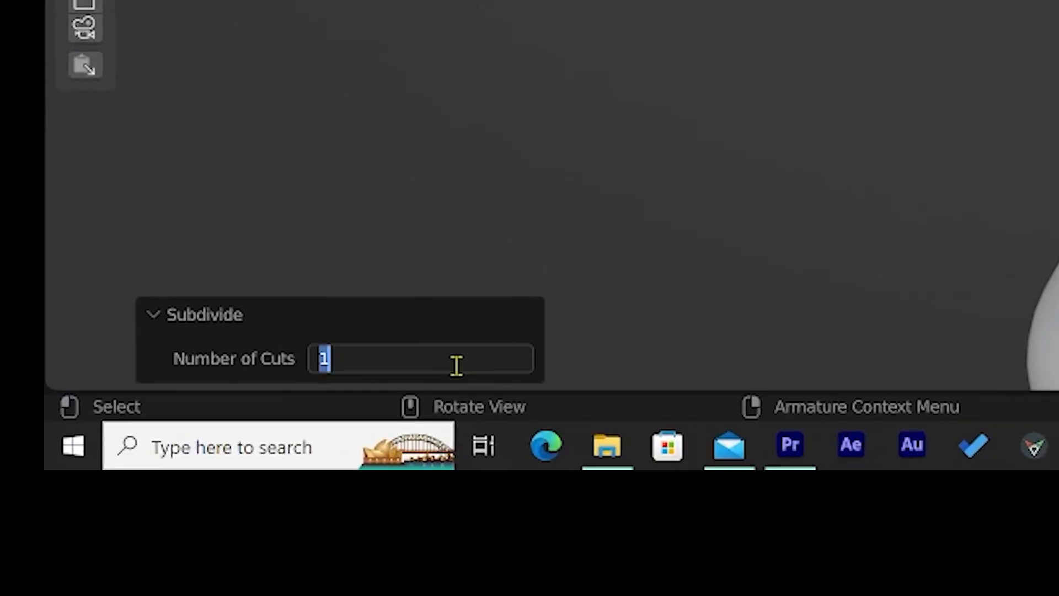
key("Return")
key("alt+a")
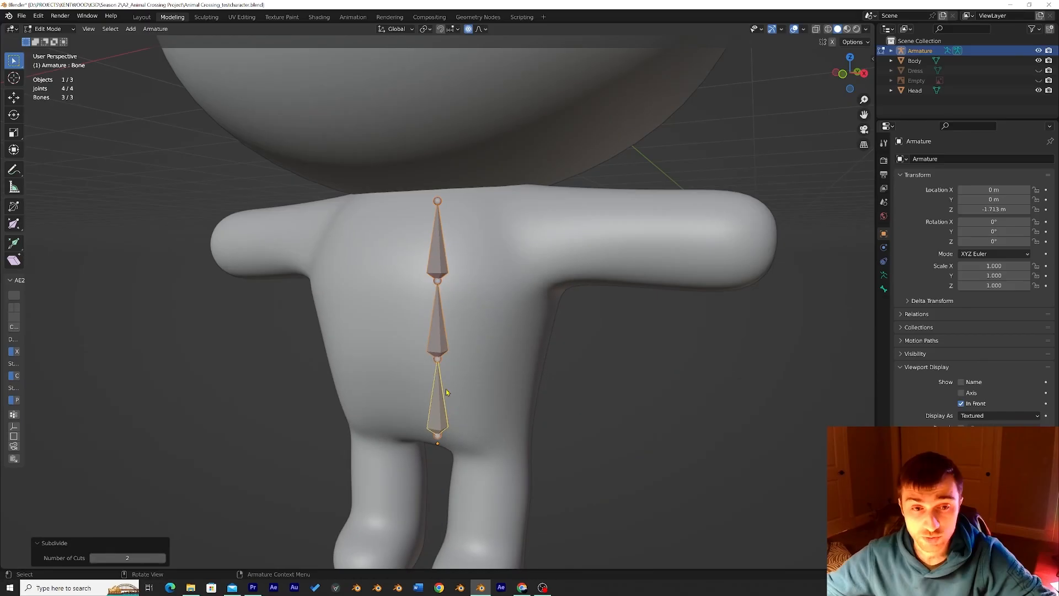
In the right orthographic view, shift both middle spine joints slightly toward the front, the lower one about 0.026 m along Y
middle_click_drag(523, 361, 426, 369)
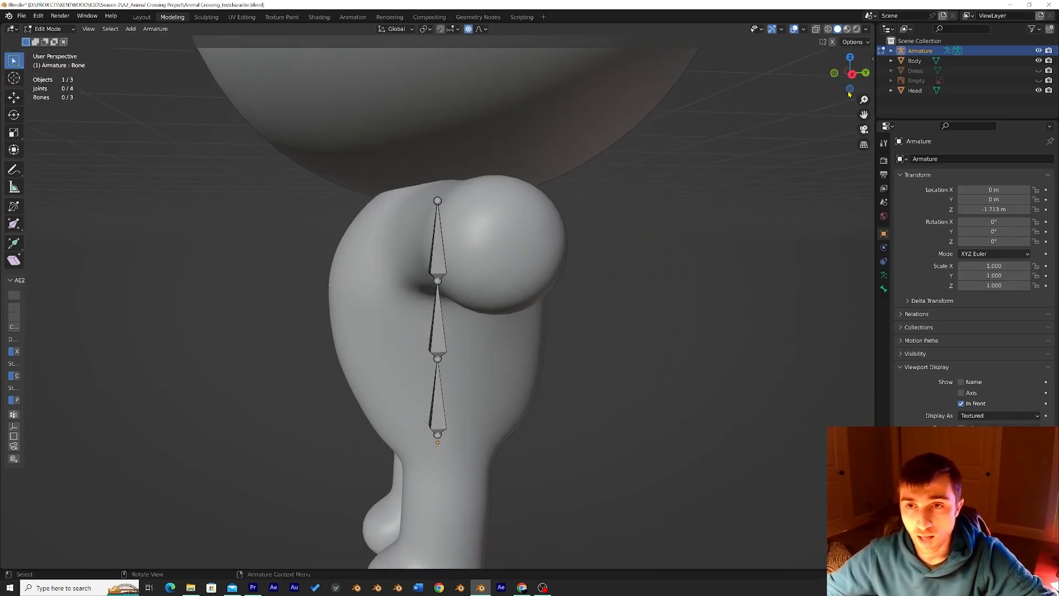
left_click(852, 74)
left_click_drag(440, 283, 432, 284)
left_click(439, 362)
left_click_drag(439, 368, 433, 361)
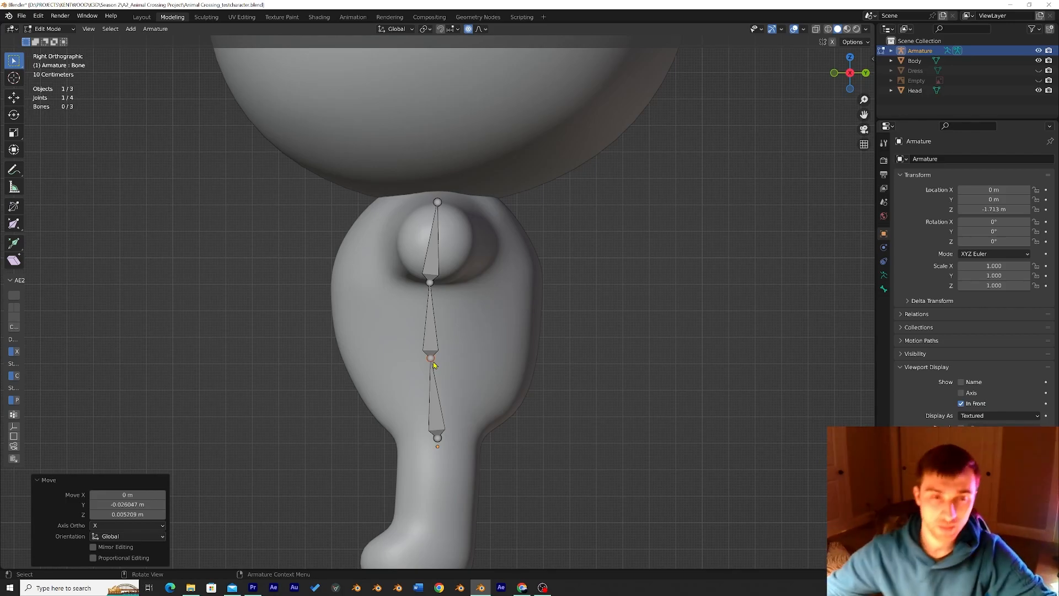
middle_click_drag(433, 364, 542, 354)
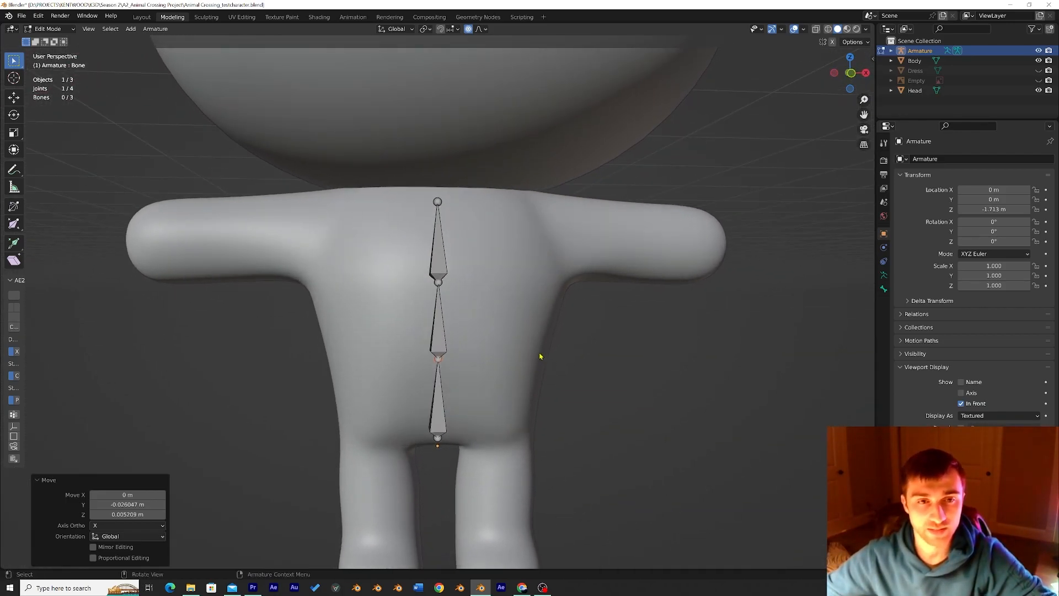
Extrude a head bone about 1.79 m straight up along Z from the top joint of the spine
middle_click_drag(477, 293, 452, 319)
left_click(425, 301)
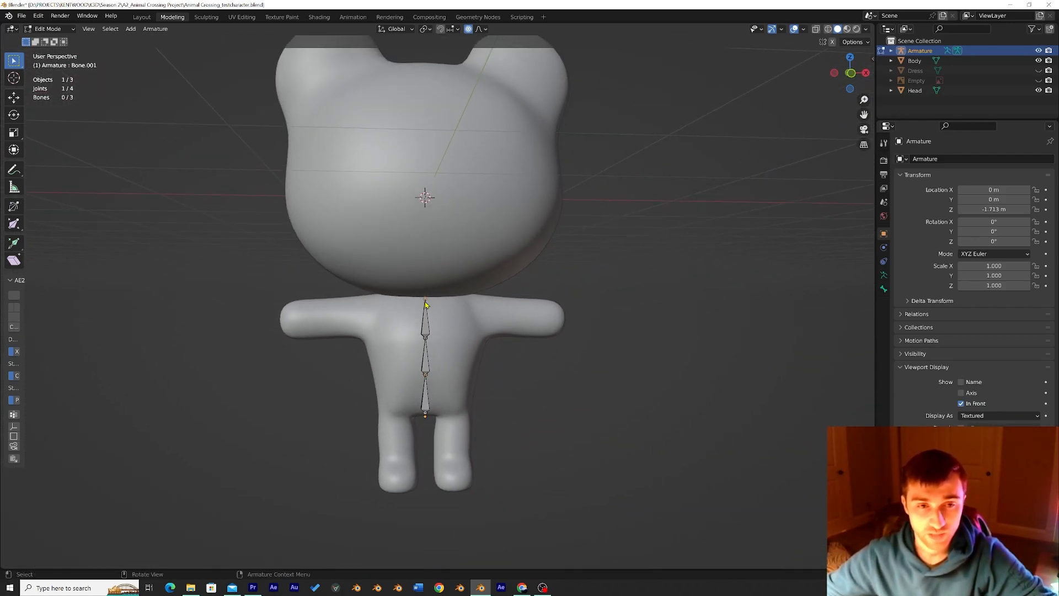
key("KP_Decimal")
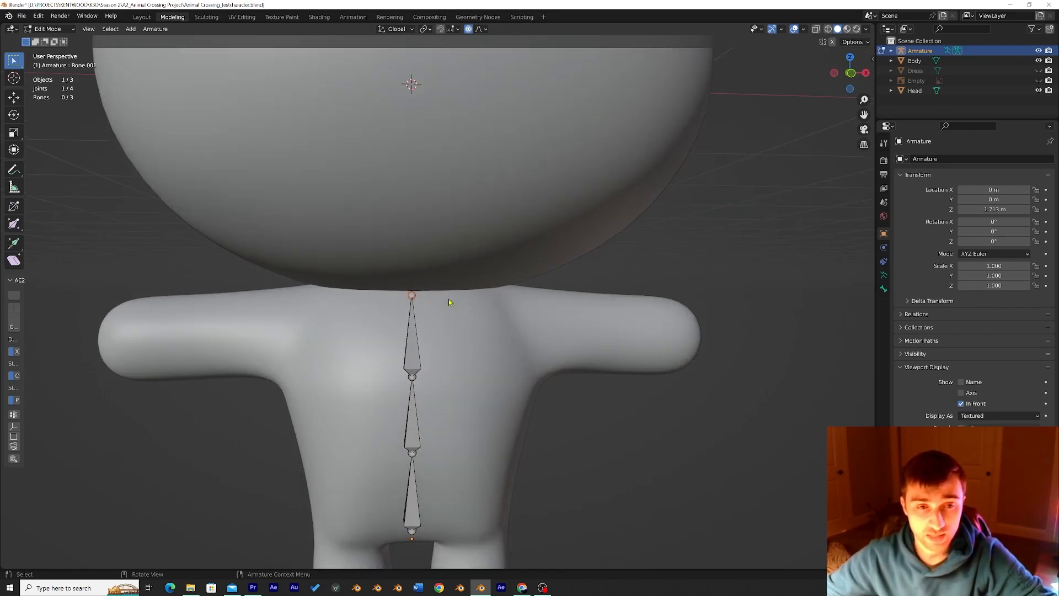
scroll(453, 298, "down", 10)
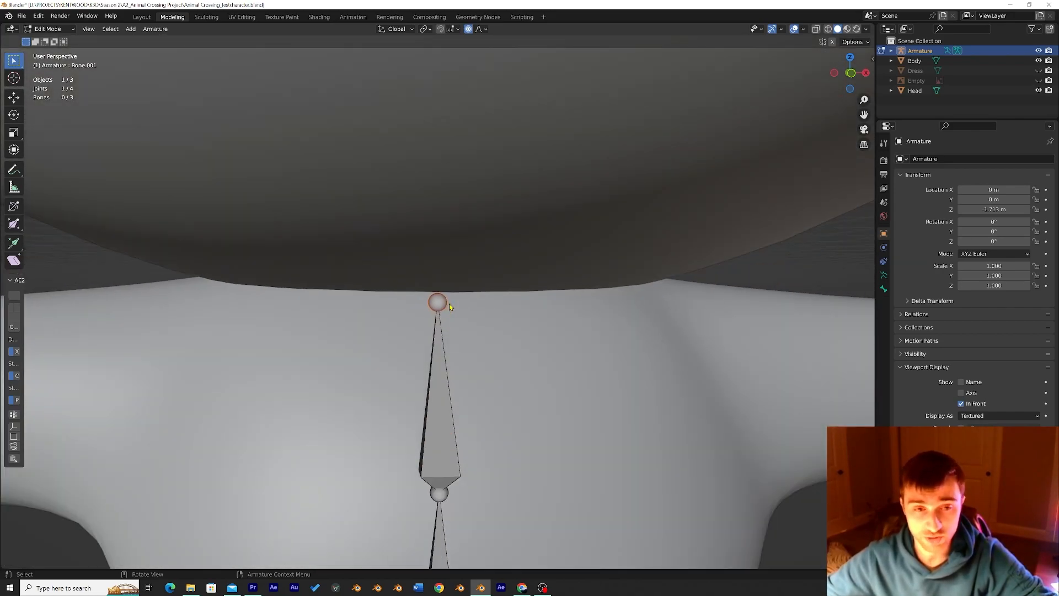
scroll(434, 306, "down", 5)
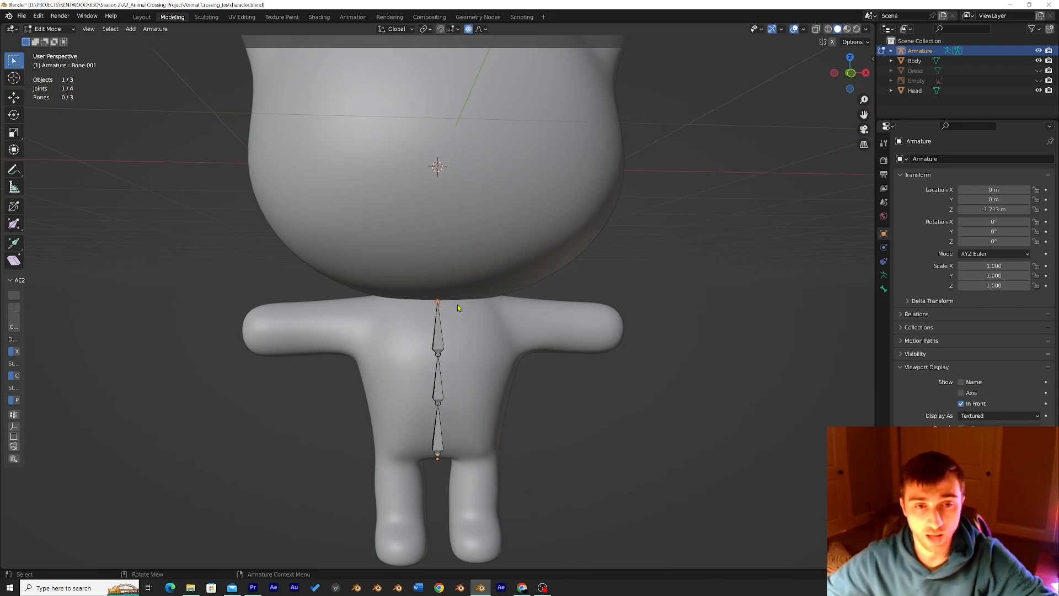
scroll(458, 307, "down", 2)
key("e")
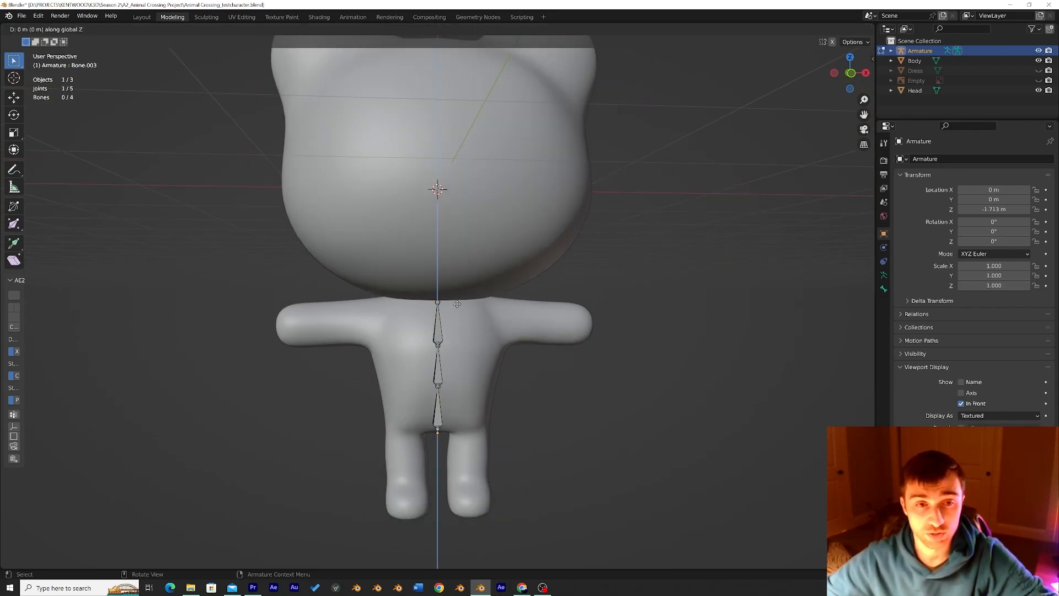
left_click(503, 149)
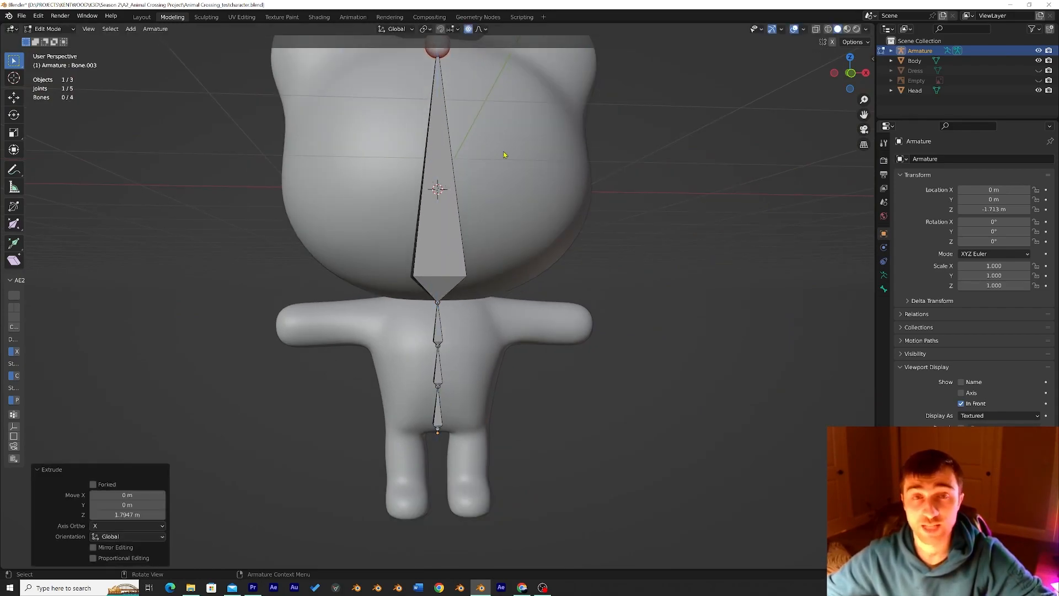
Lower the tip of the head bone by about 0.058 m along Z to the top of the head
scroll(503, 155, "down", 3)
middle_click_drag(503, 158, 482, 173)
key("g")
key("z")
left_click(482, 180)
Raise the lowest spine joint slightly along Z
middle_click_drag(520, 222, 444, 331)
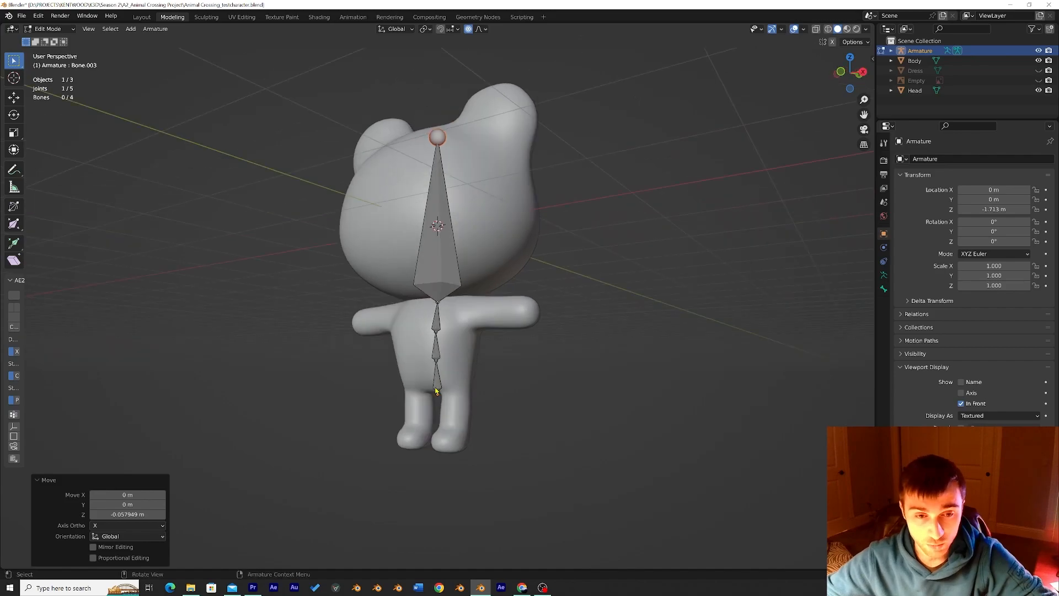
left_click(436, 393)
key("g")
key("z")
middle_click_drag(455, 243, 489, 271)
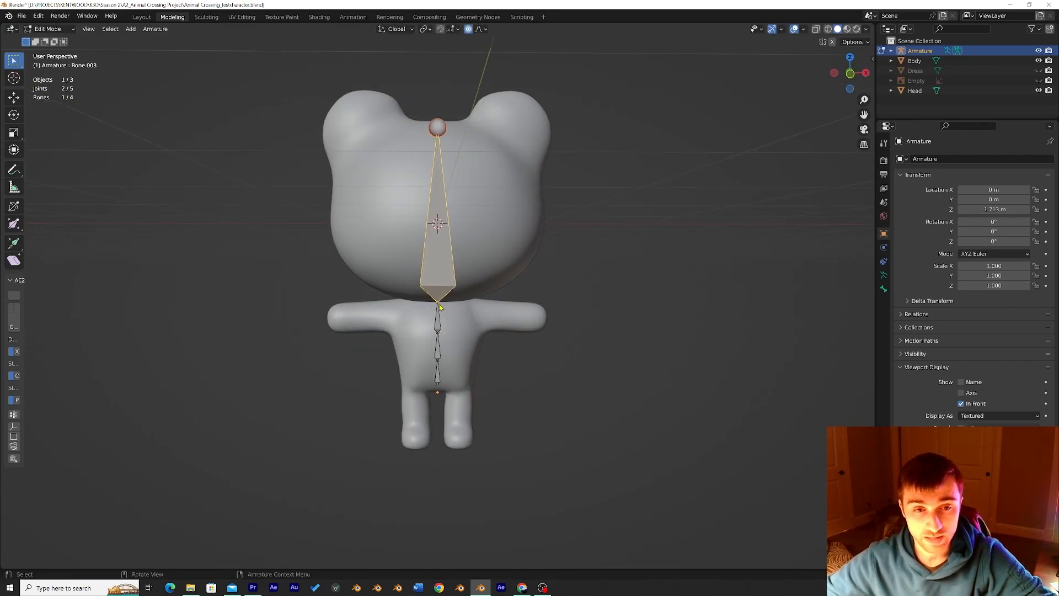
Try extruding a bone from the spine's top joint toward the arm
left_click(439, 304)
left_click(131, 29)
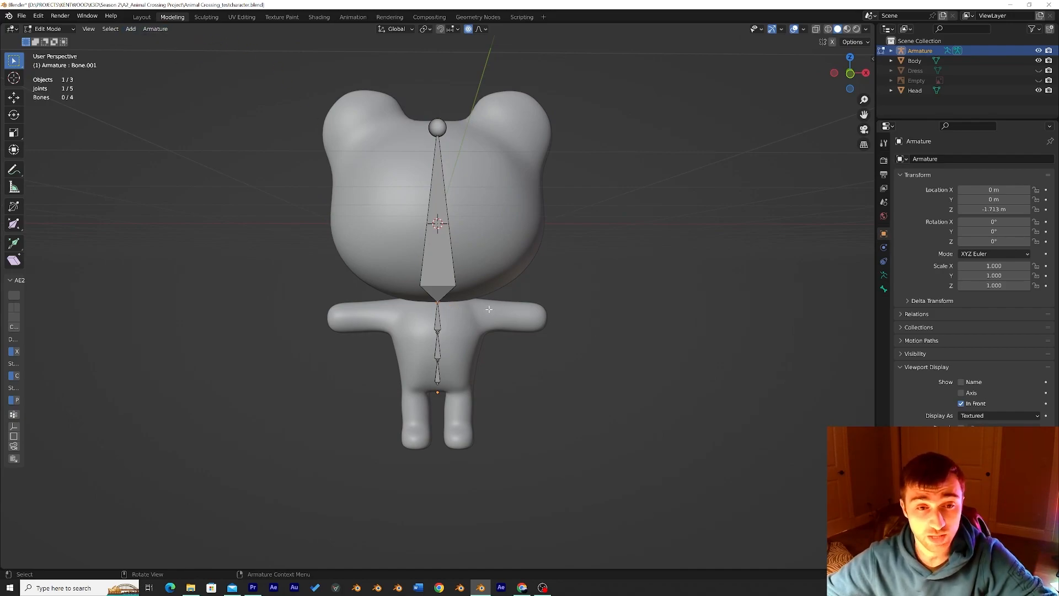
key("e")
left_click(513, 324)
key("ctrl+z")
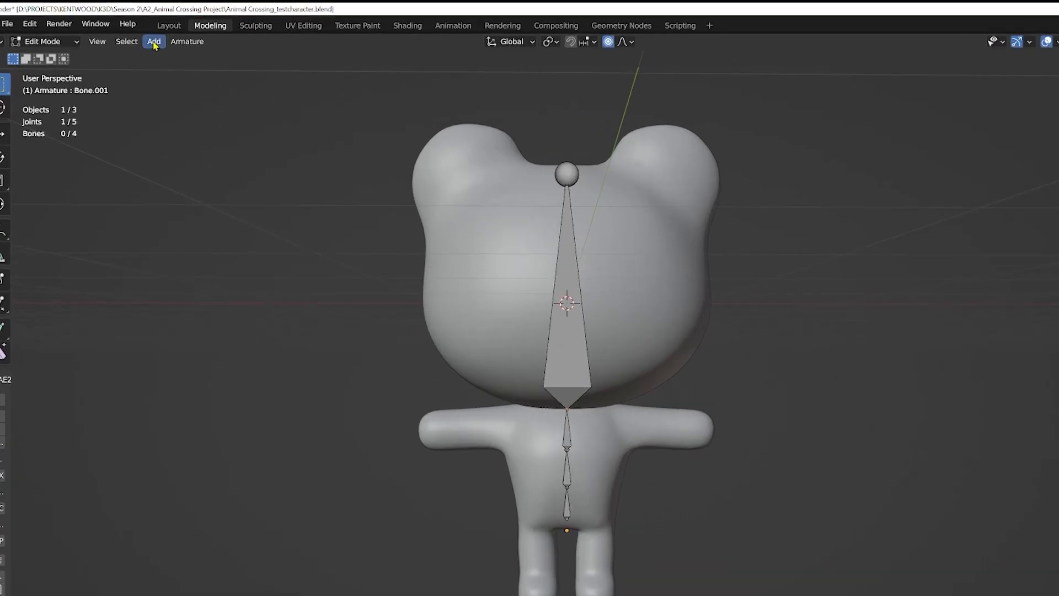
Add a single bone and move it beside the shoulder, about 0.46 m along X and 0.93 m down along Z
left_click(130, 30)
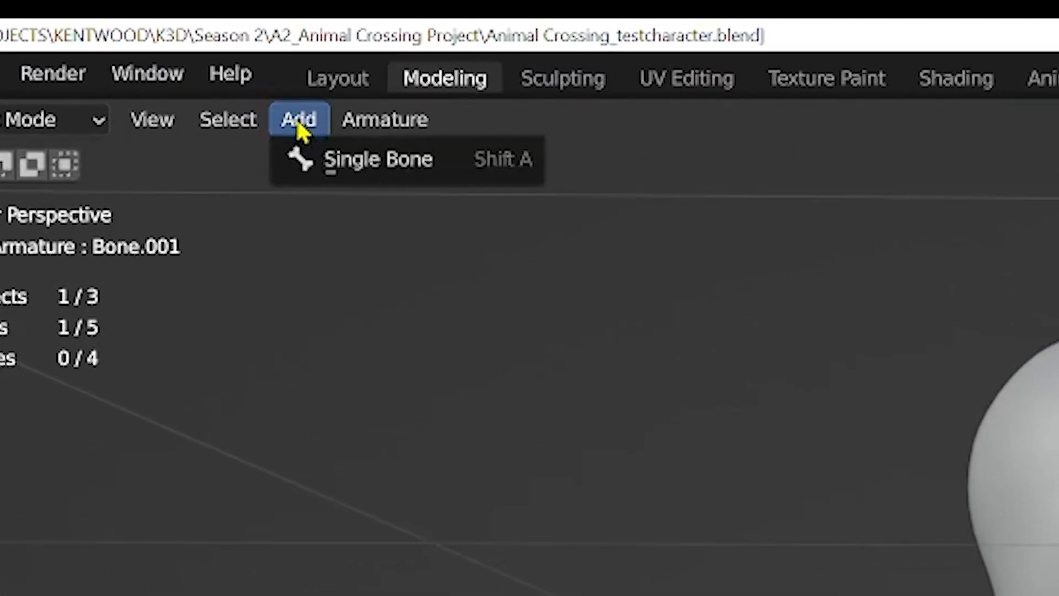
left_click(425, 221)
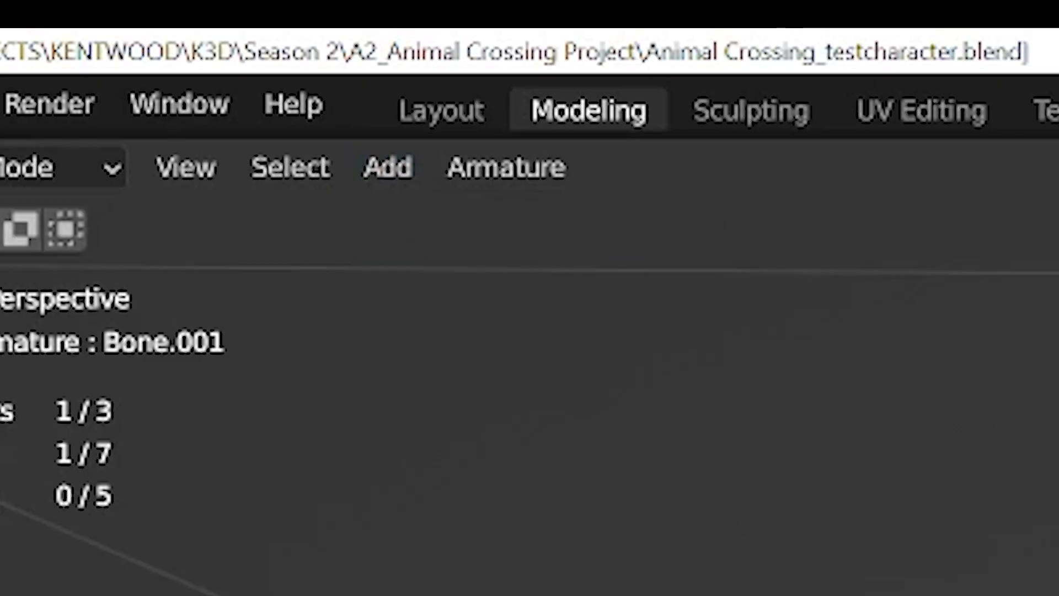
key("g")
left_click(555, 290)
key("ctrl+z")
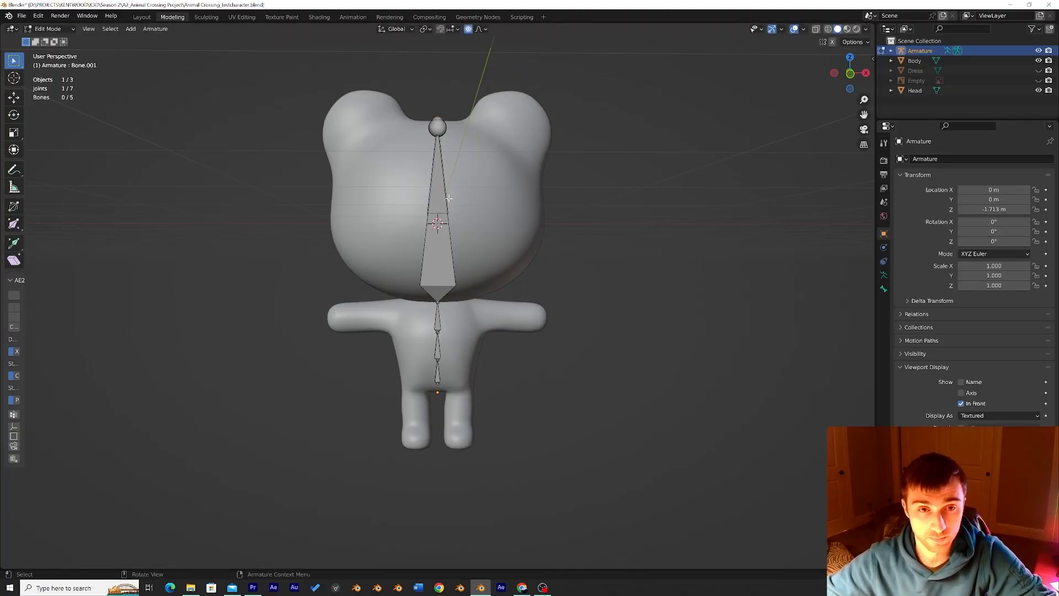
left_click(448, 198)
key("g")
left_click(495, 291)
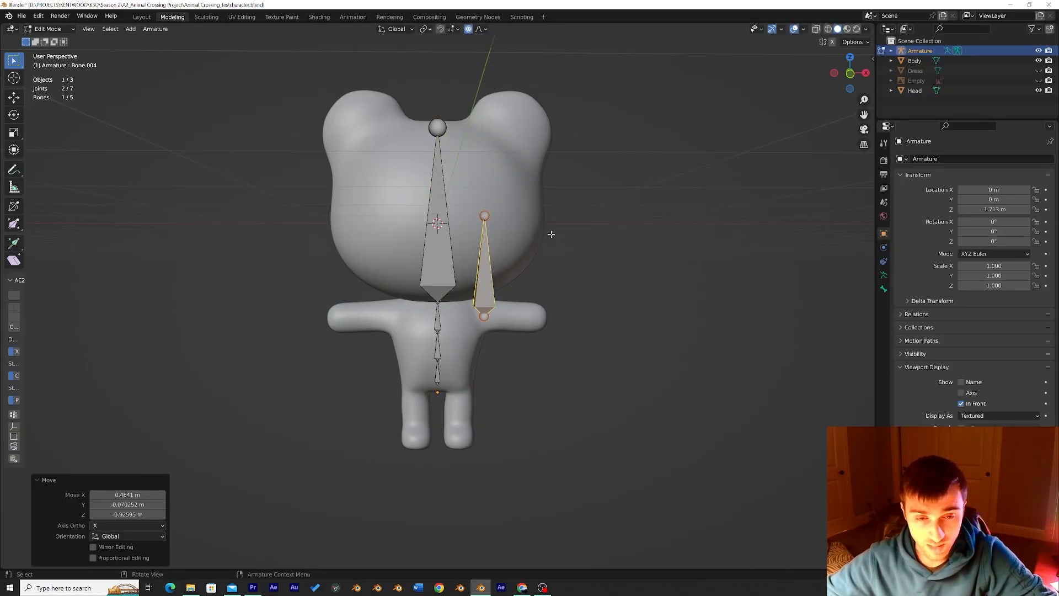
Rotate and move the new bone to lie horizontally inside the arm, scaled to about 0.66
key("r")
left_click(536, 440)
key("g")
left_click(547, 486)
key("s")
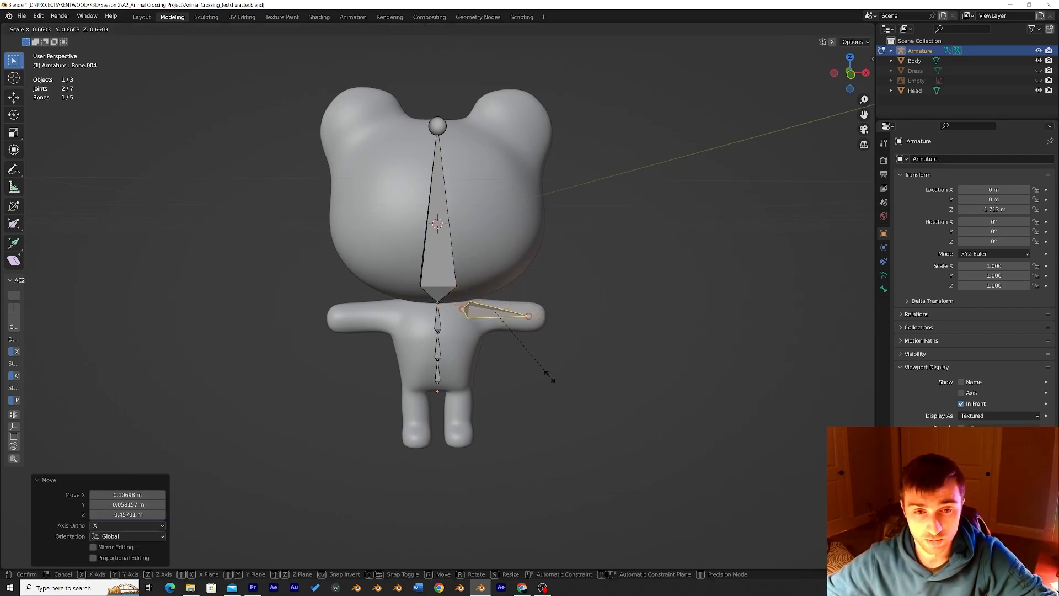
left_click(546, 368)
Rotate the arm bone about 6.9° around the Z axis to align it with the arm's direction
left_click_drag(852, 69, 843, 89)
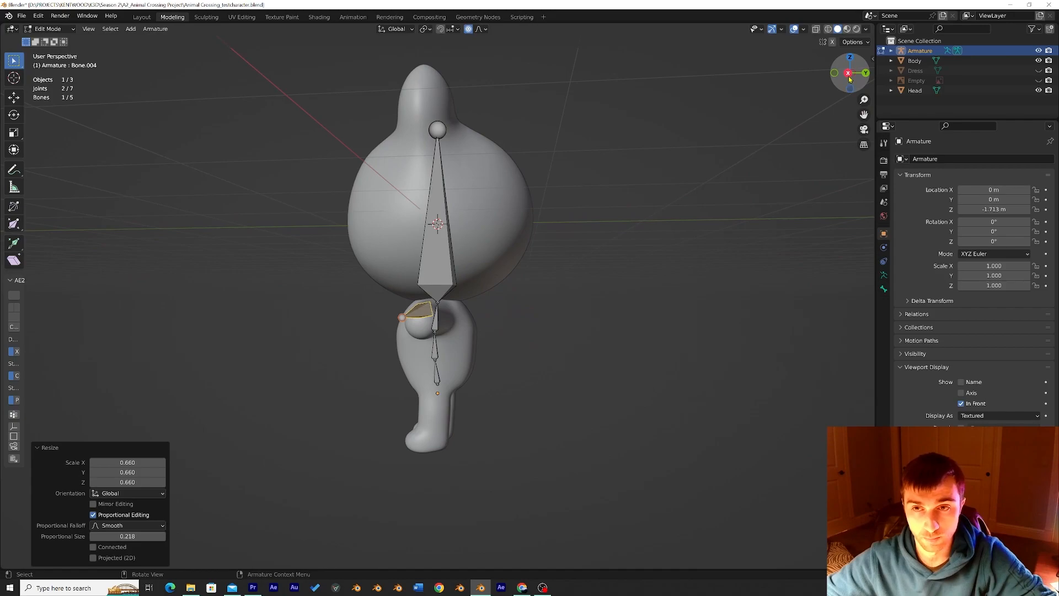
left_click(847, 73)
key("r")
key("z")
left_click(680, 205)
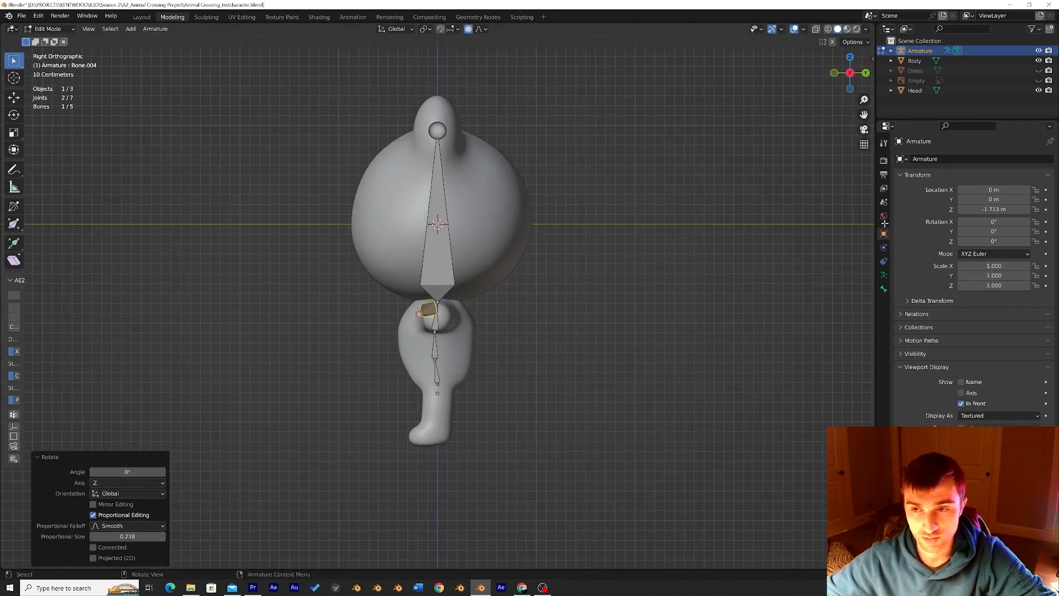
middle_click_drag(599, 236, 669, 232)
scroll(669, 247, "up", 3)
key("r")
key("z")
left_click(626, 228)
Scale the arm bone along Y and move it about 0.11 m back along Y and 0.065 m down
key("s")
key("x")
key("y")
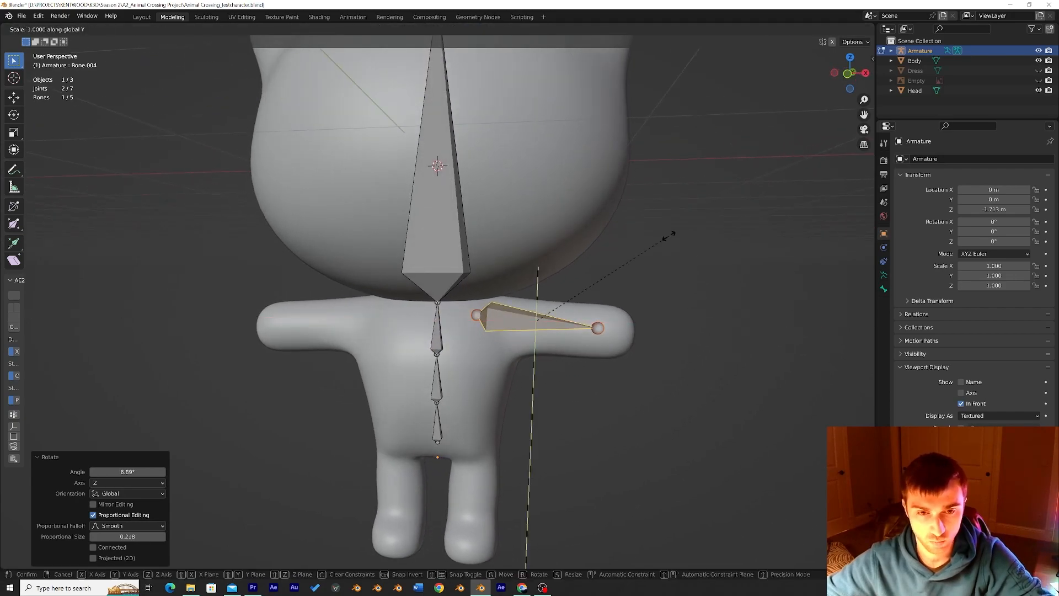
key("Return")
middle_click_drag(617, 237, 591, 246)
key("g")
left_click(589, 243)
In the front orthographic view, shift the arm bone outward by about 0.12 m along X and tilt it slightly to match the arm
key("KP_1")
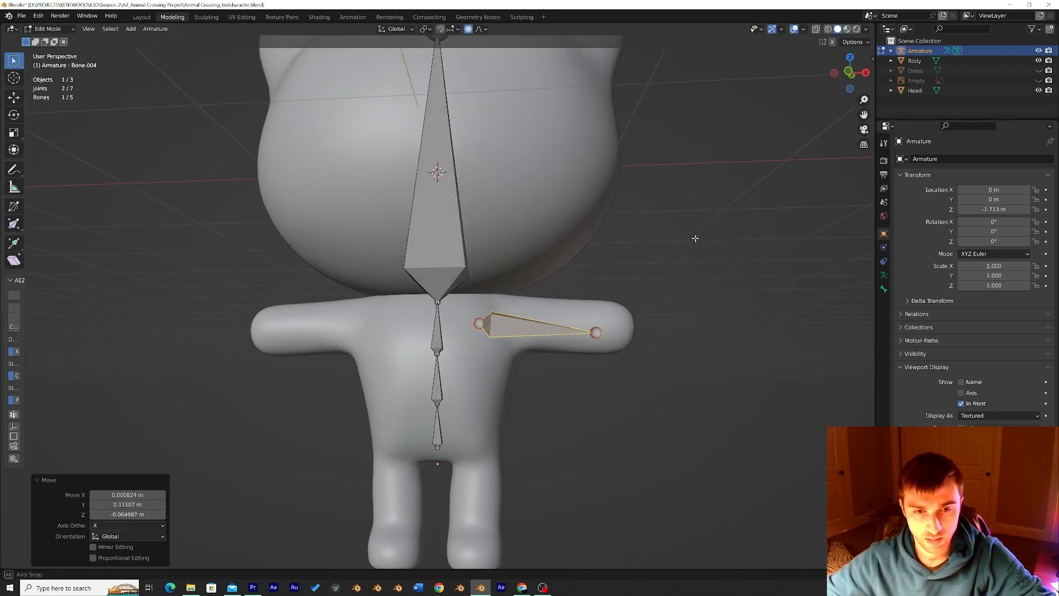
key("g")
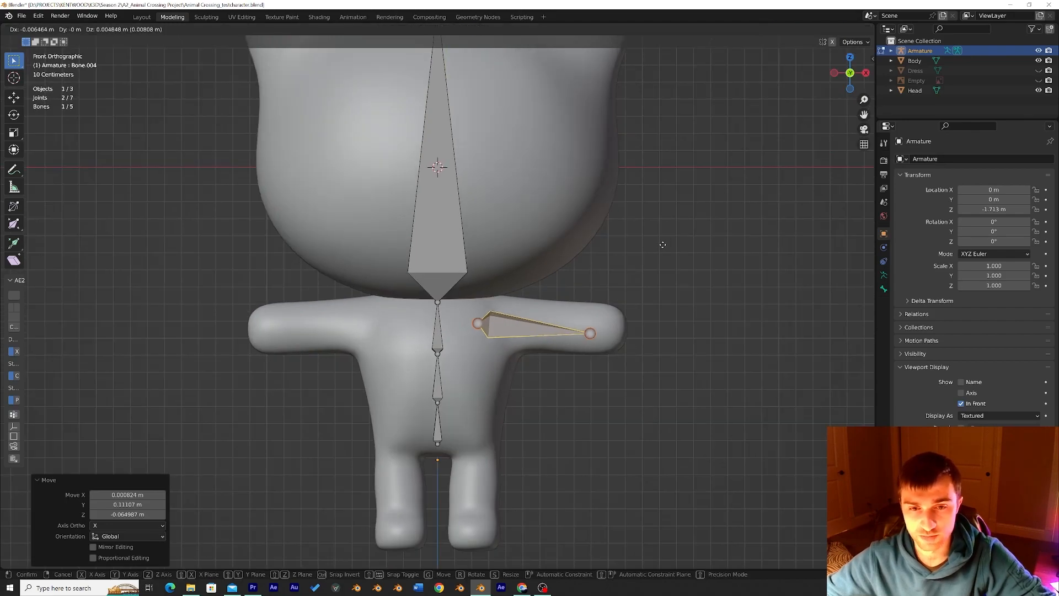
left_click(680, 239)
key("r")
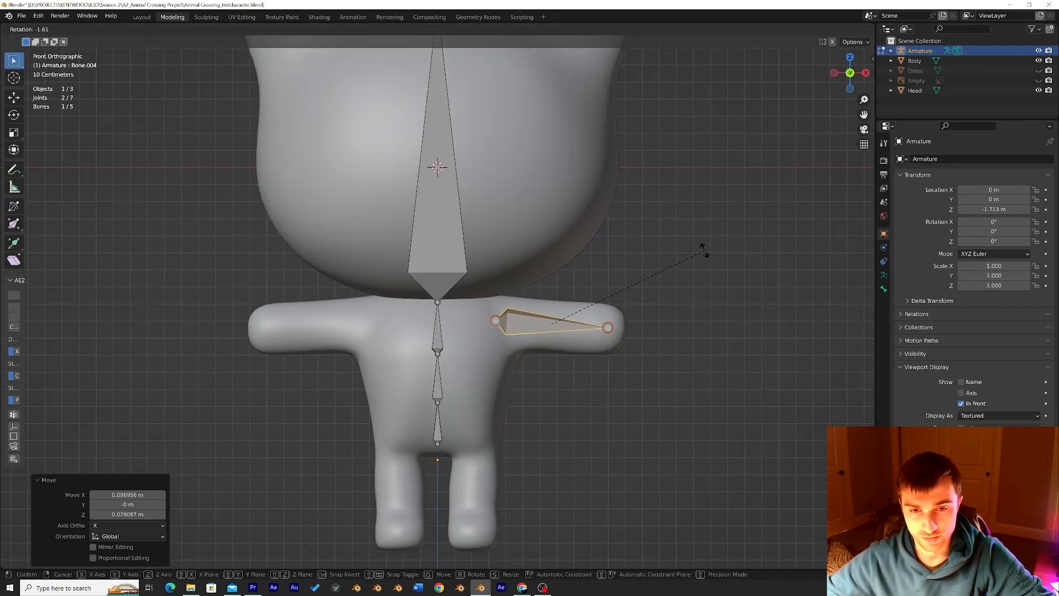
left_click(705, 249)
key("g")
left_click(707, 250)
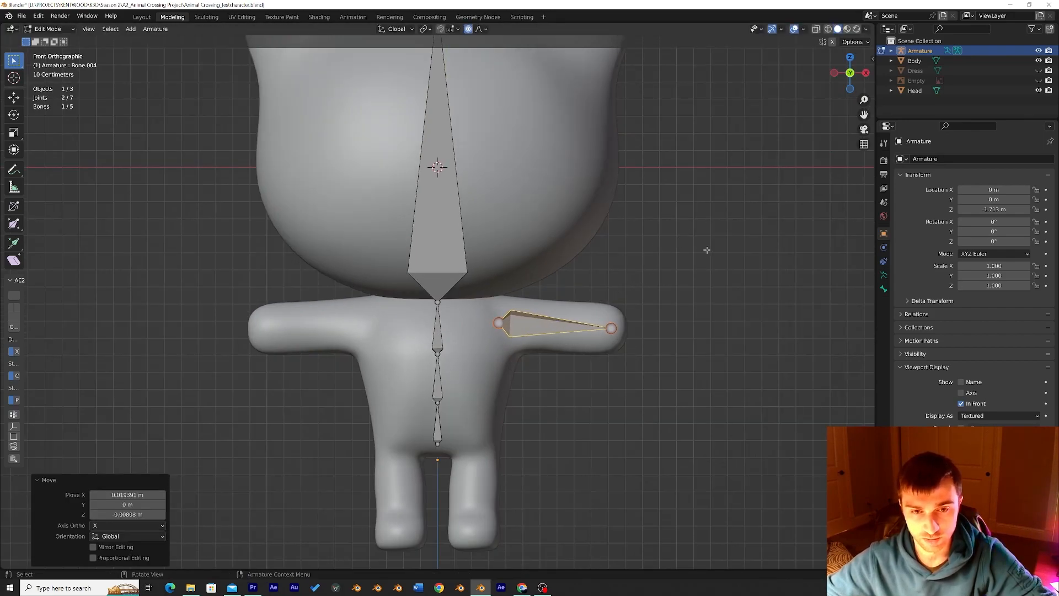
Fine-tune the arm bone's hand and shoulder joints inside the arm, finishing with the shoulder joint about 0.036 m outward along X
left_click(498, 325)
key("g")
left_click(497, 325)
left_click(611, 328)
key("g")
left_click(615, 326)
key("g")
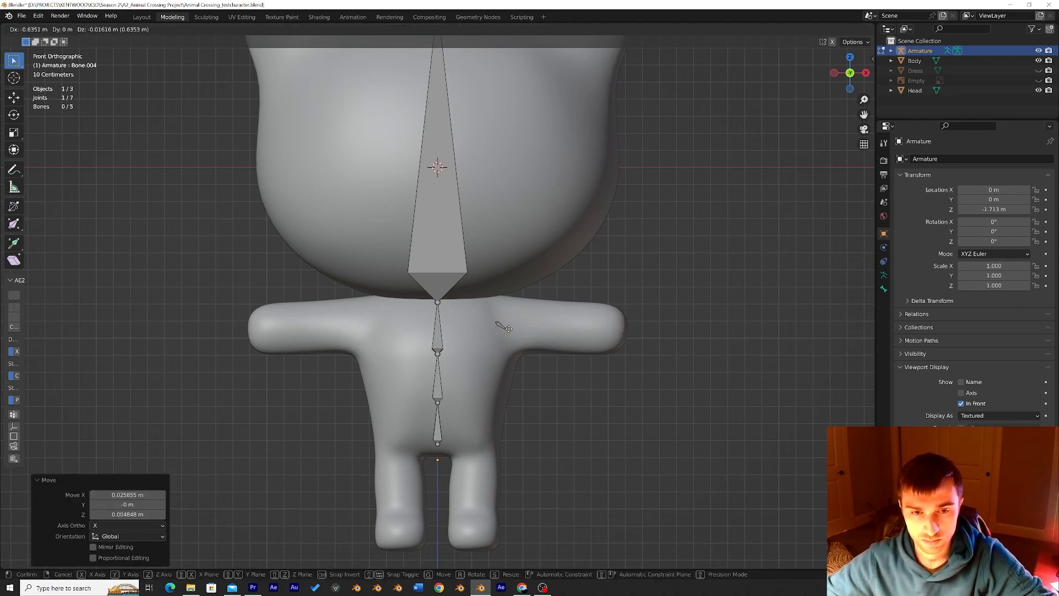
left_click(615, 325)
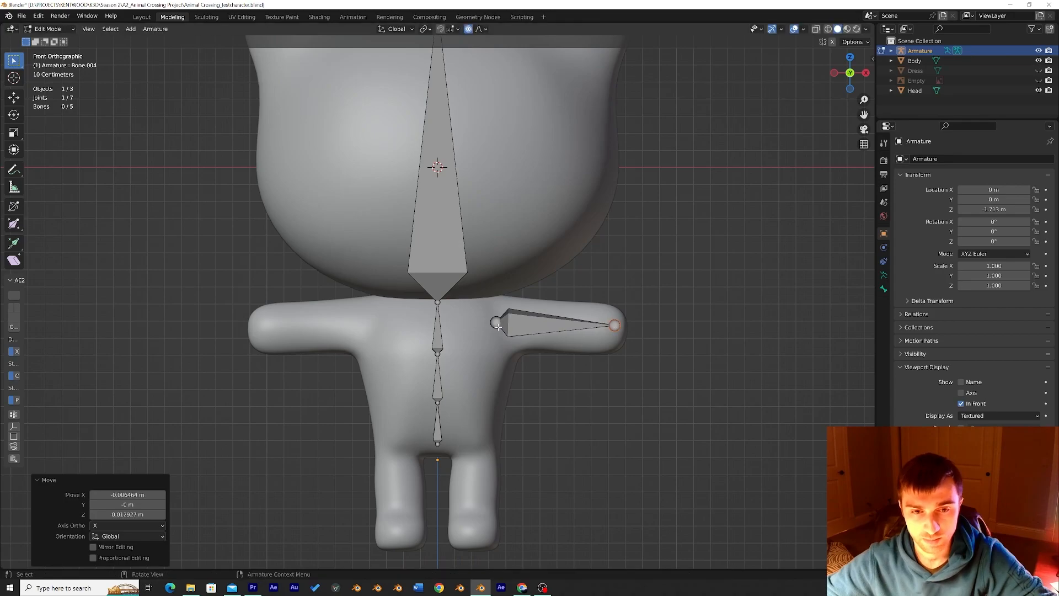
left_click(497, 323)
key("g")
left_click(503, 323)
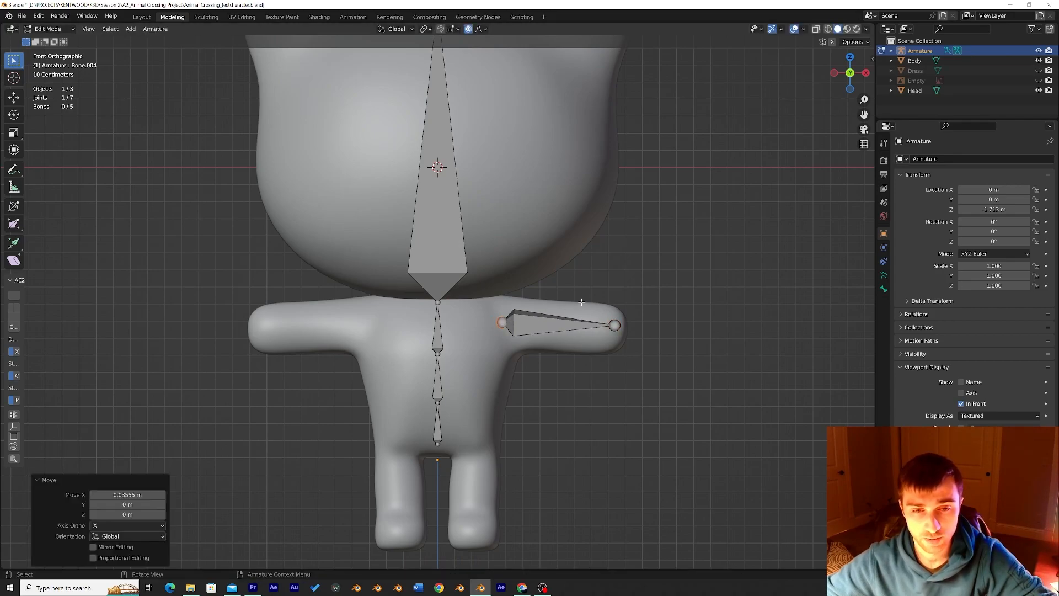
Subdivide the arm bone into an upper arm and a forearm bone
middle_click_drag(506, 313, 397, 307)
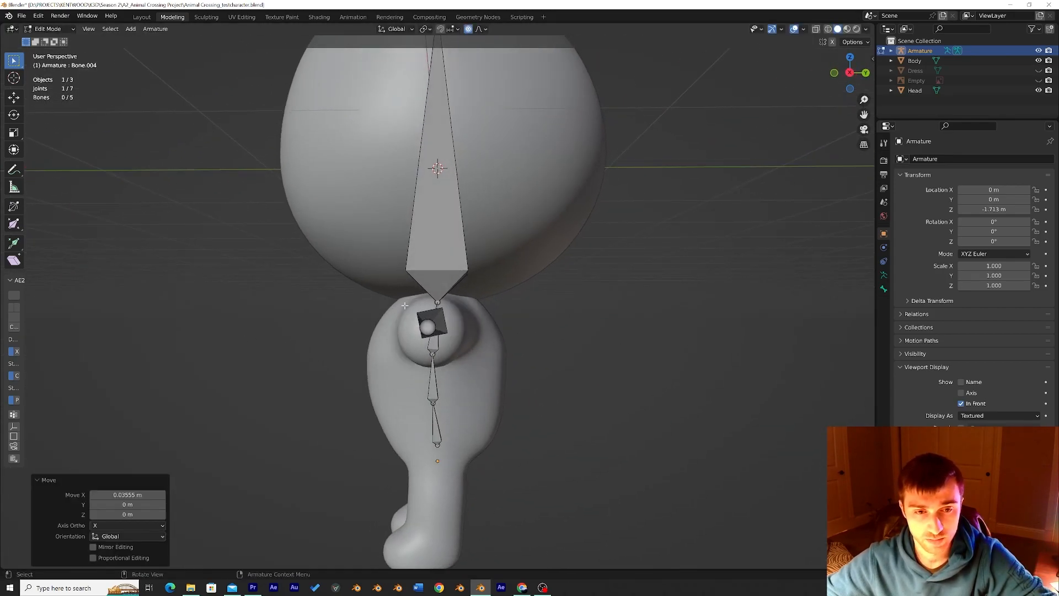
left_click(851, 74)
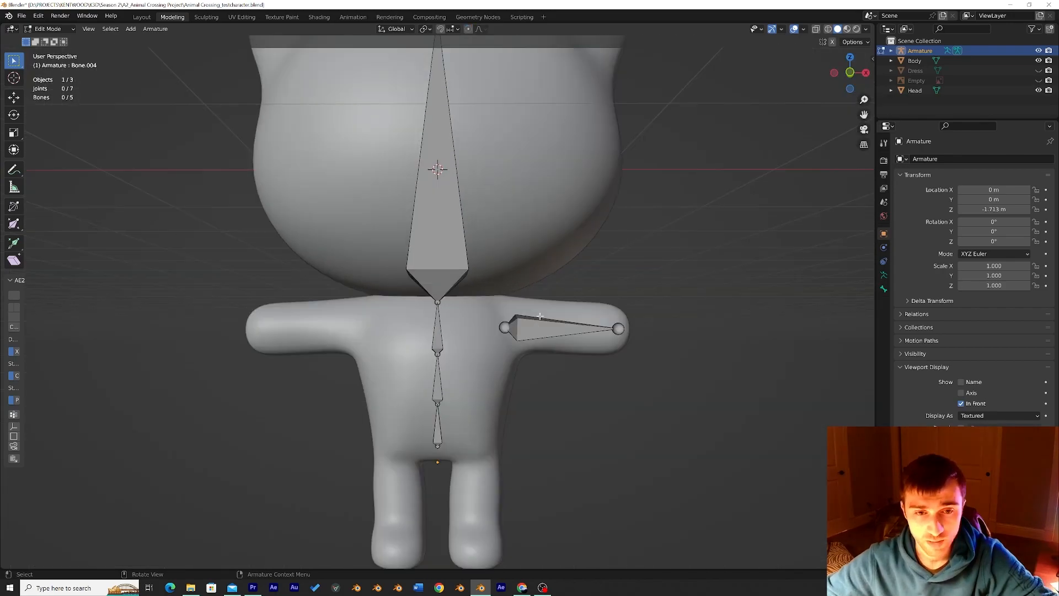
middle_click_drag(531, 318, 468, 331)
left_click(468, 331)
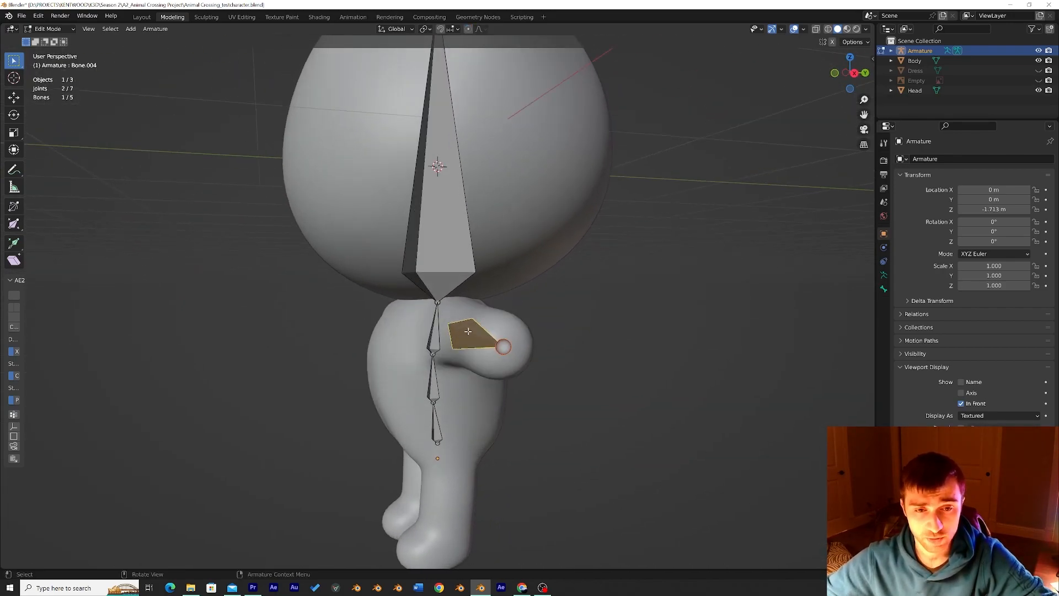
right_click(468, 331)
left_click(468, 332)
middle_click_drag(468, 332, 603, 345)
left_click(528, 364)
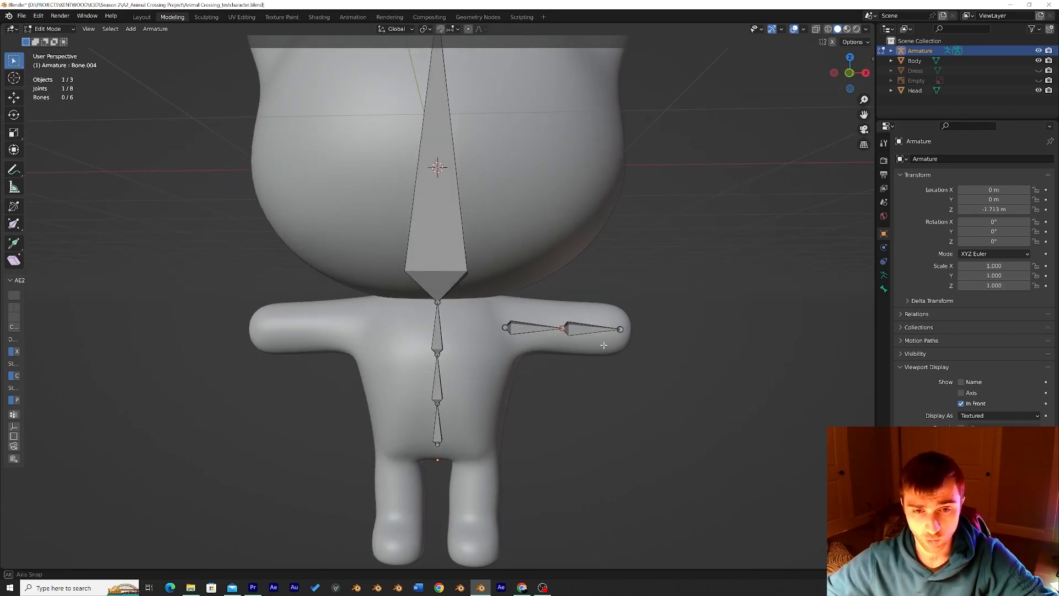
Move the elbow joint about 0.023 m inward along X and 0.008 m up, and about 0.026 m back along Y
left_click(850, 72)
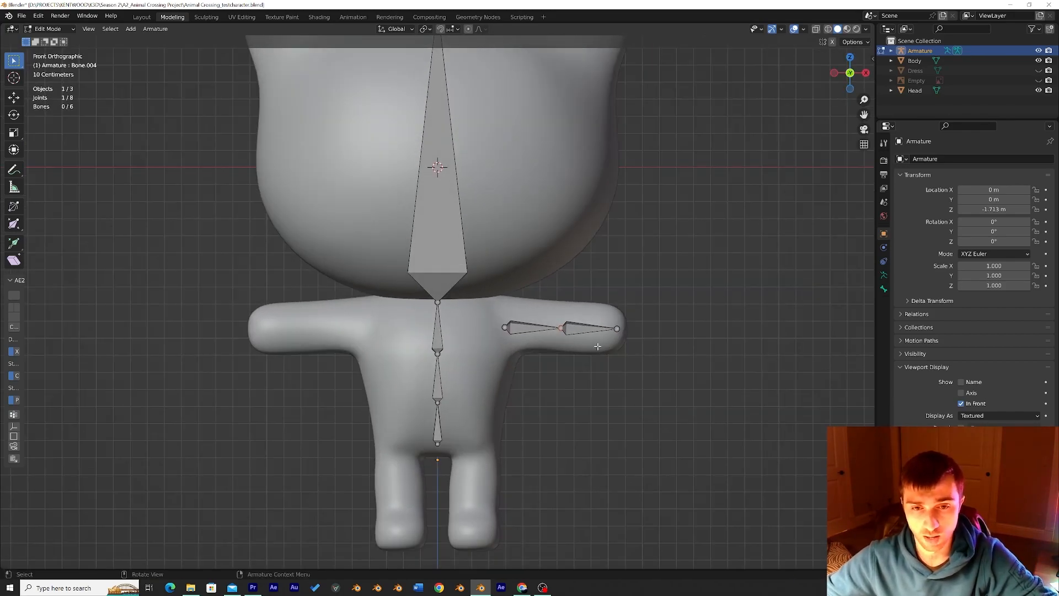
key("g")
left_click(578, 331)
middle_click_drag(578, 332, 421, 437)
scroll(421, 430, "up", 5)
scroll(422, 430, "down", 6)
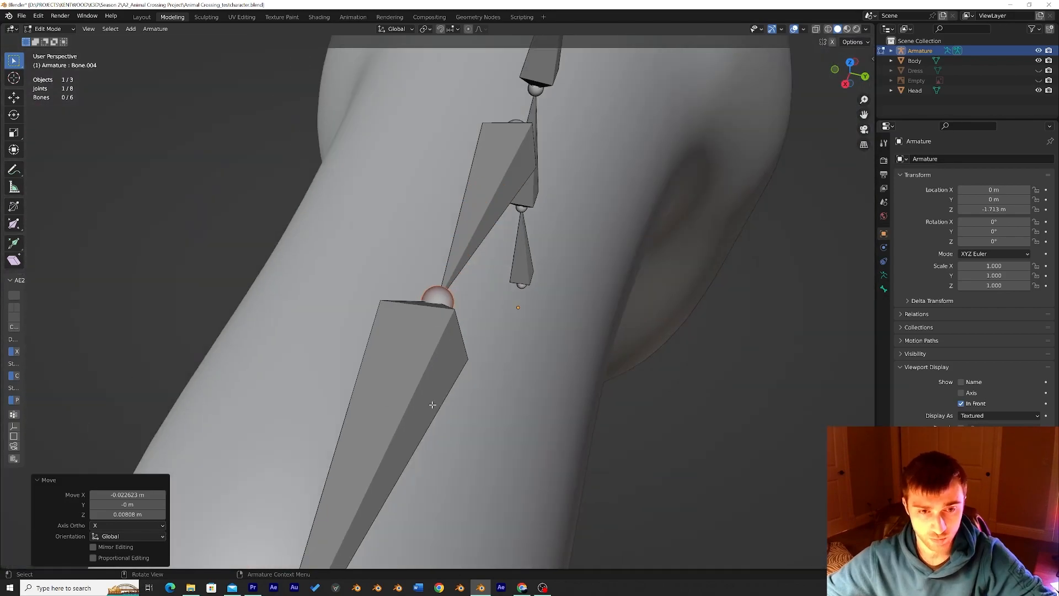
key("g")
key("z")
key("y")
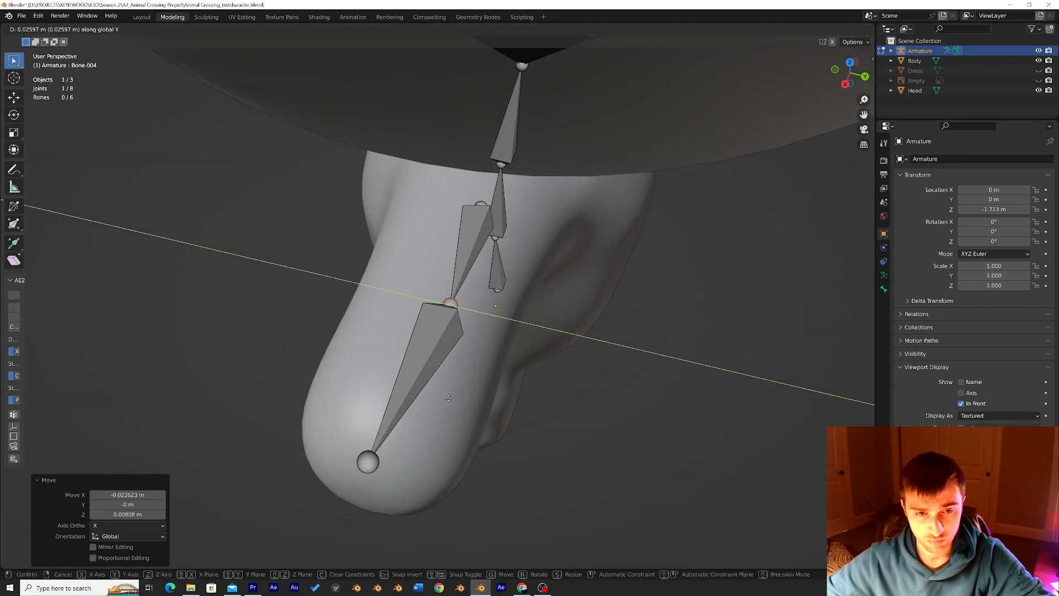
left_click(450, 397)
Nudge the elbow joint about 0.004 m further back along Y
middle_click_drag(530, 209, 551, 196)
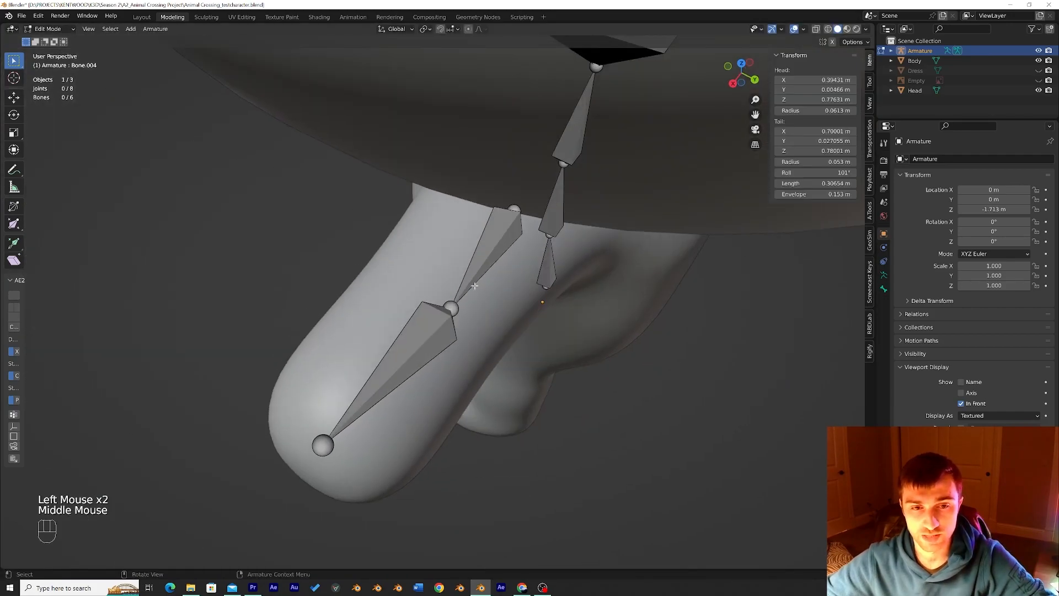
left_click(458, 309)
key("g")
key("y")
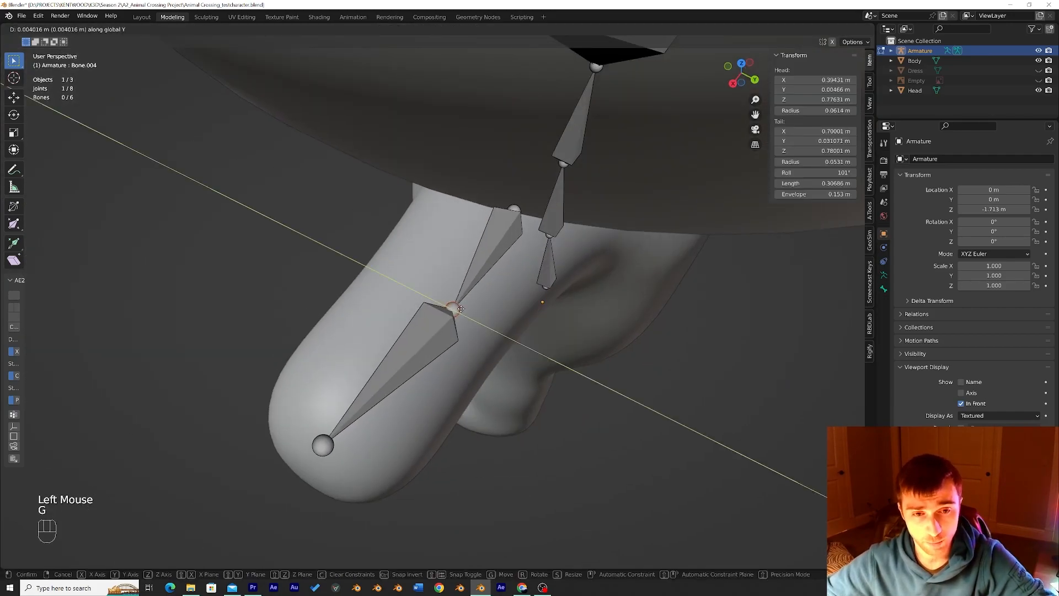
left_click(469, 304)
Add another single bone and move the whole bone down from the head to the chest beside the shoulder
middle_click_drag(471, 303, 652, 212)
scroll(589, 251, "down", 2)
scroll(600, 240, "down", 5)
scroll(467, 324, "up", 2)
middle_click_drag(466, 324, 467, 324)
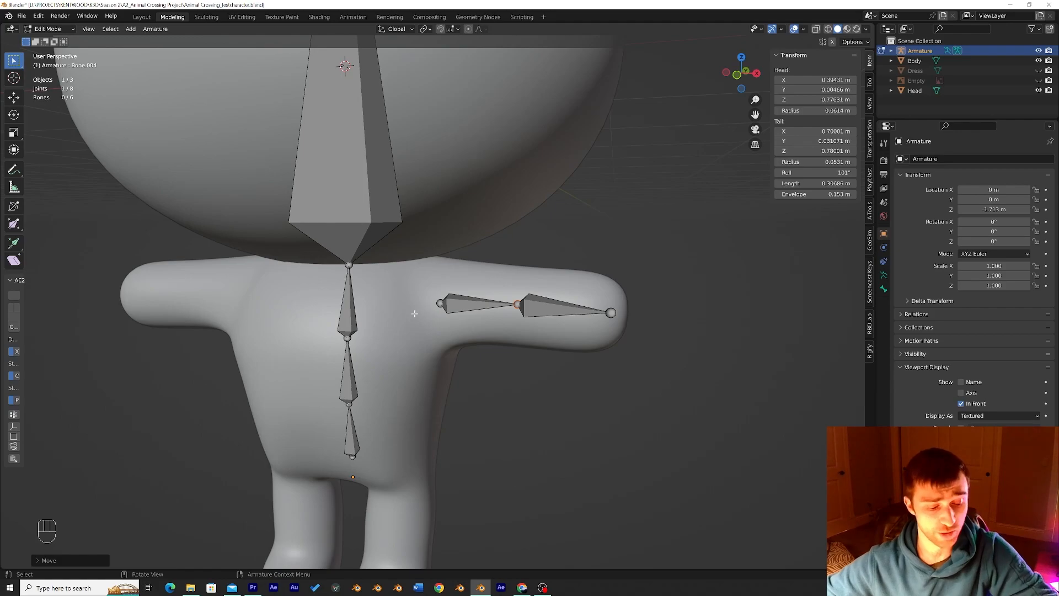
left_click(131, 29)
left_click(144, 40)
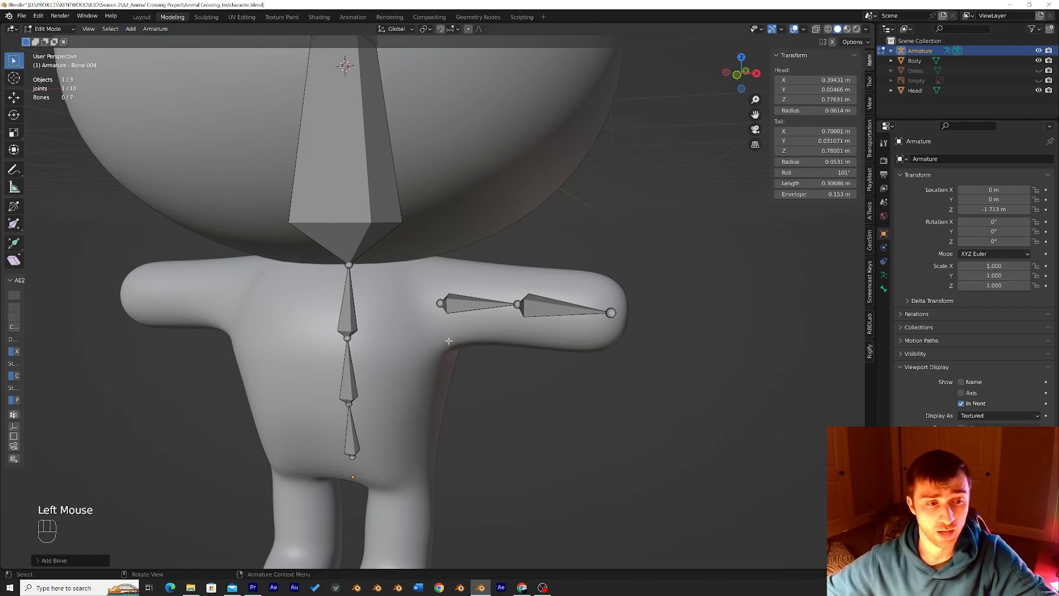
scroll(449, 339, "down", 2)
key("g")
left_click(460, 276)
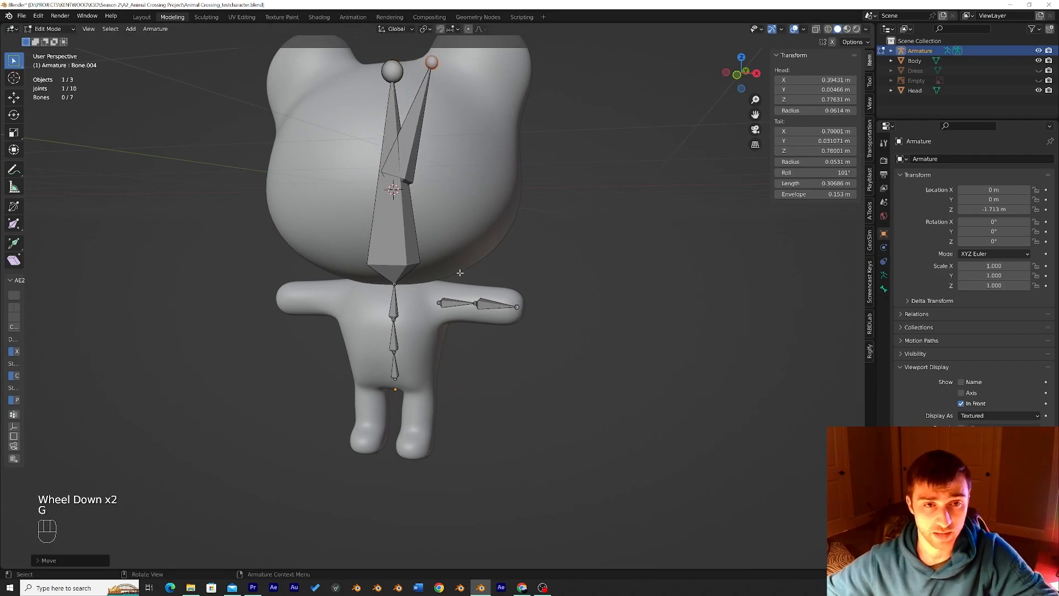
key("ctrl+z")
left_click(413, 143)
key("g")
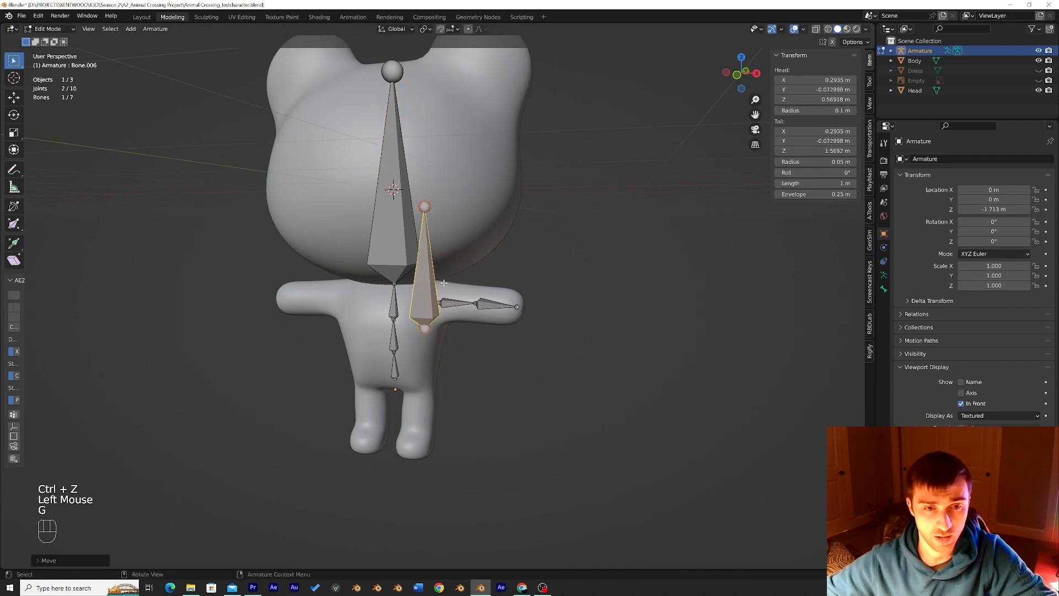
Rotate the new chest bone 90° around the Y axis so that it lies horizontally
middle_click_drag(444, 282, 359, 270)
key("r")
key("x")
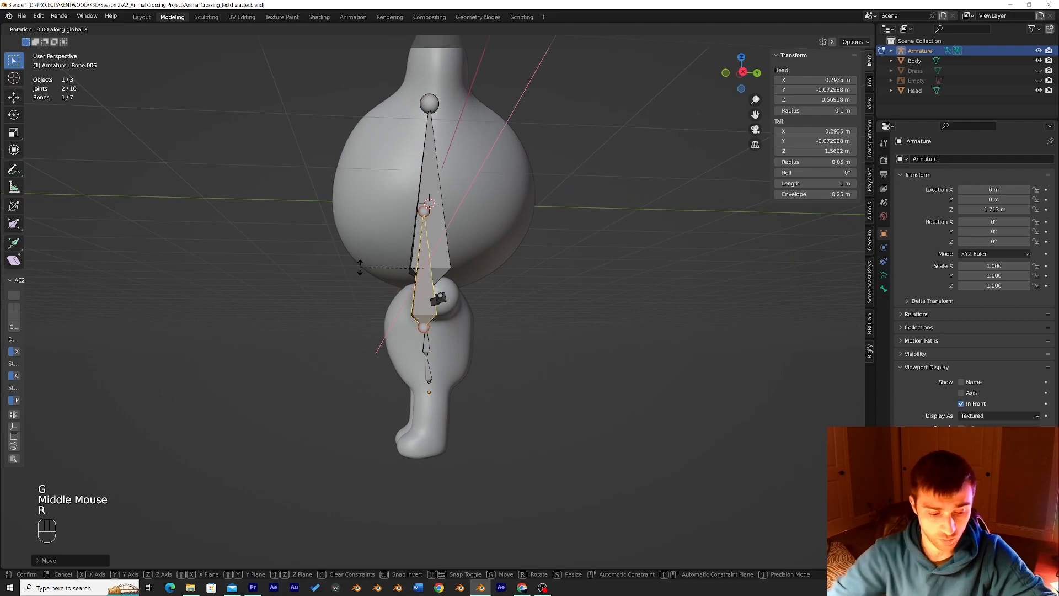
type("y90")
key("Return")
Scale the horizontal bone to about 0.3 m long and move it between the spine and the upper arm bone
middle_click_drag(425, 244, 554, 273)
key("s")
left_click(450, 269)
key("g")
left_click(430, 298)
In the right orthographic view, move the shoulder bone forward and rotate it around Z so its outer end angles toward the back
middle_click_drag(430, 298, 375, 294)
left_click(743, 78)
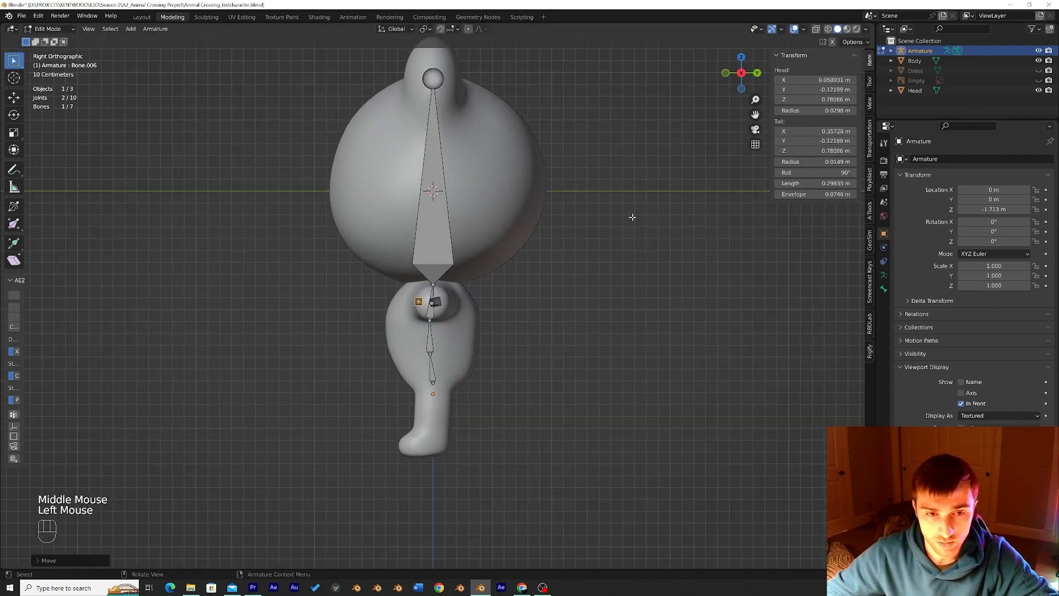
key("g")
key("r")
key("z")
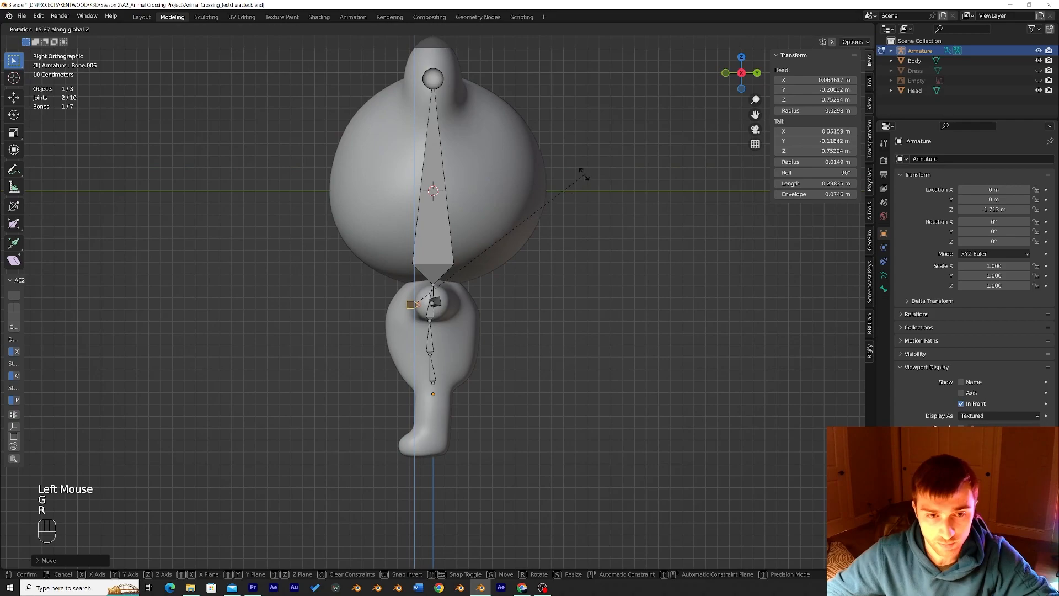
left_click(588, 178)
Reposition the shoulder bone near the top of the chest, with its head at about X 0.054, Y -0.119, Z 0.835 m
middle_click_drag(596, 193, 574, 230)
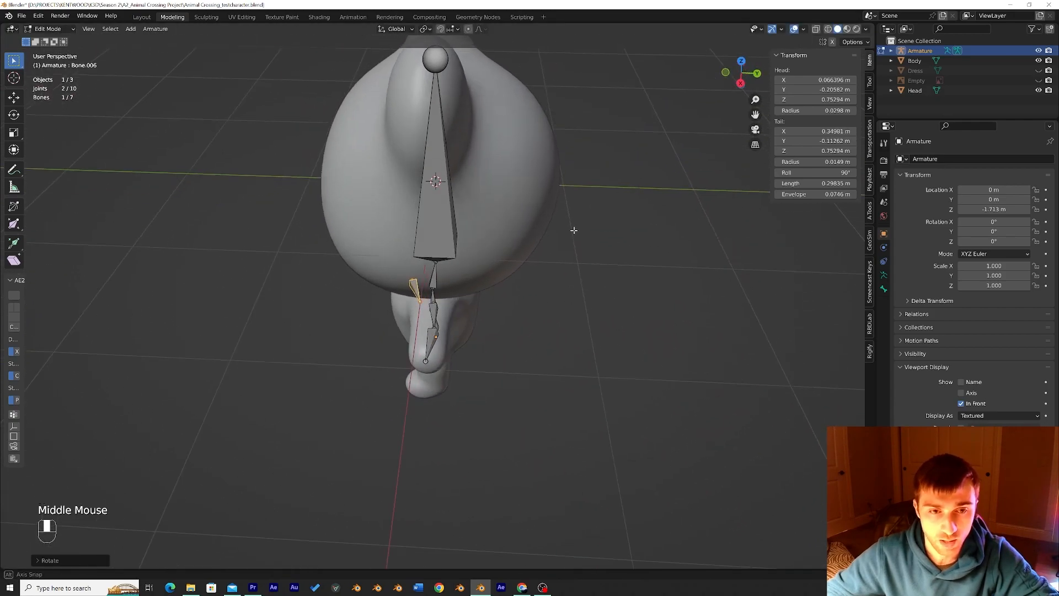
key("g")
left_click(581, 231)
key("g")
left_click(575, 229)
middle_click_drag(574, 229, 544, 196)
key("g")
left_click(613, 187)
key("g")
left_click(688, 169)
key("g")
left_click(551, 205)
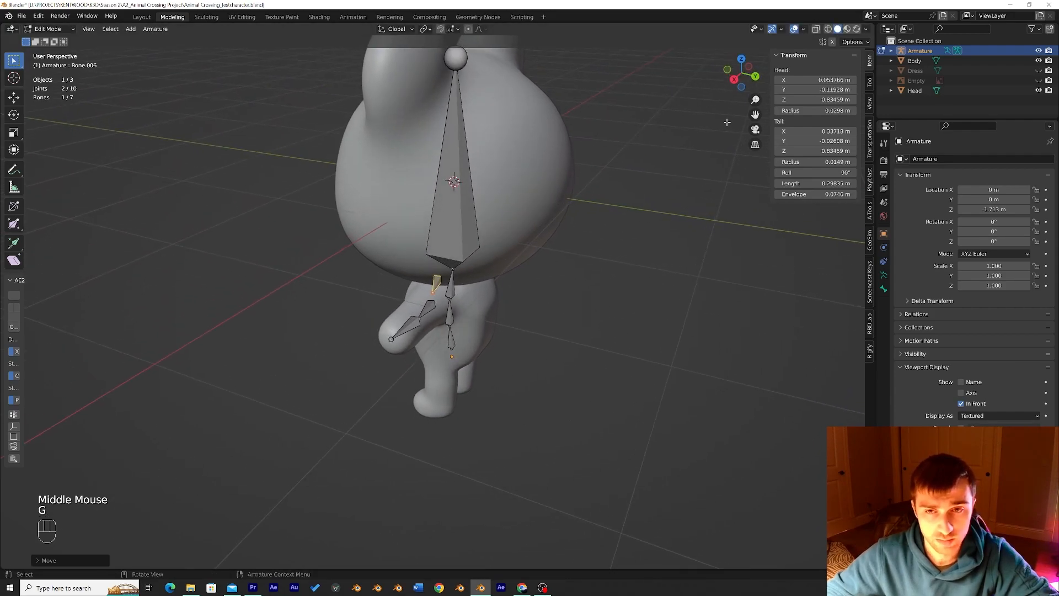
In the right orthographic view, lower the shoulder bone so its head sits at about Y -0.122, Z 0.818 m
left_click(734, 80)
key("g")
left_click(594, 207)
middle_click_drag(592, 208, 707, 219)
left_click(590, 259)
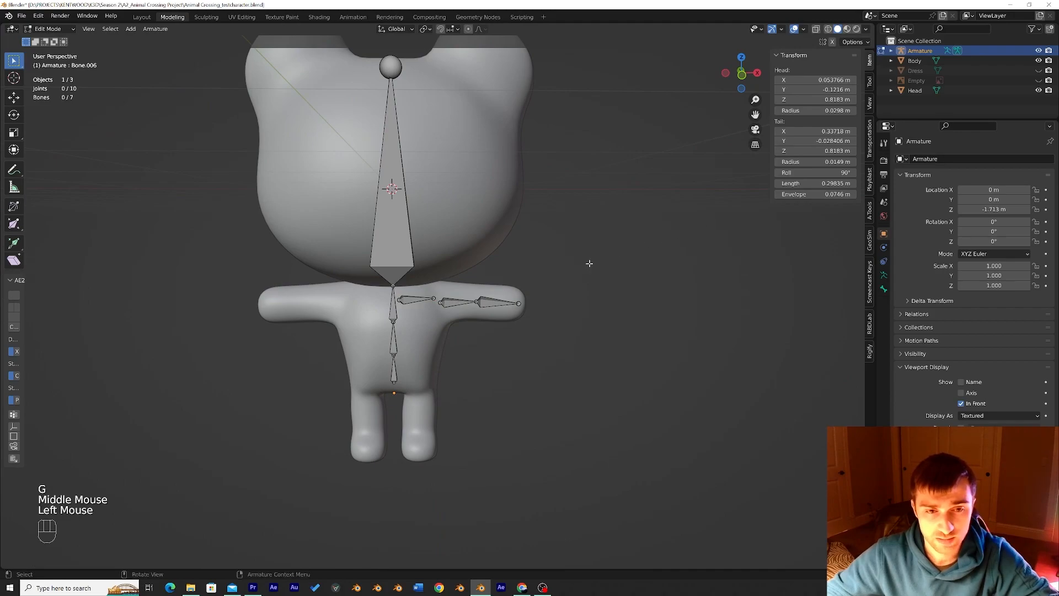
middle_click_drag(590, 260, 521, 314)
Add a single bone and move it over the character's leg, at about X 0.219, Z -0.608 m
left_click(131, 30)
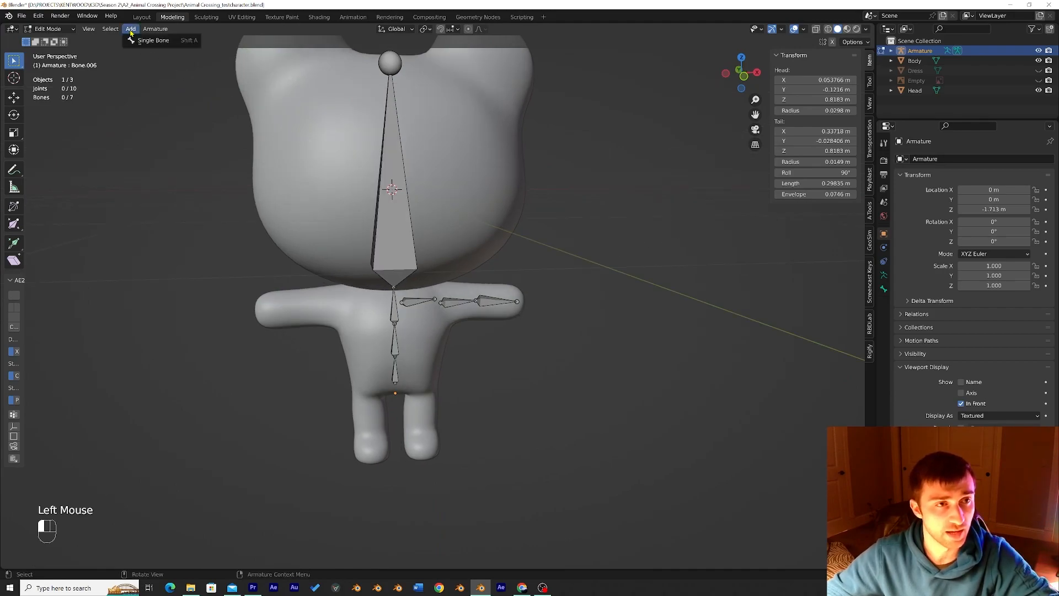
left_click(137, 41)
key("g")
left_click(573, 331)
key("g")
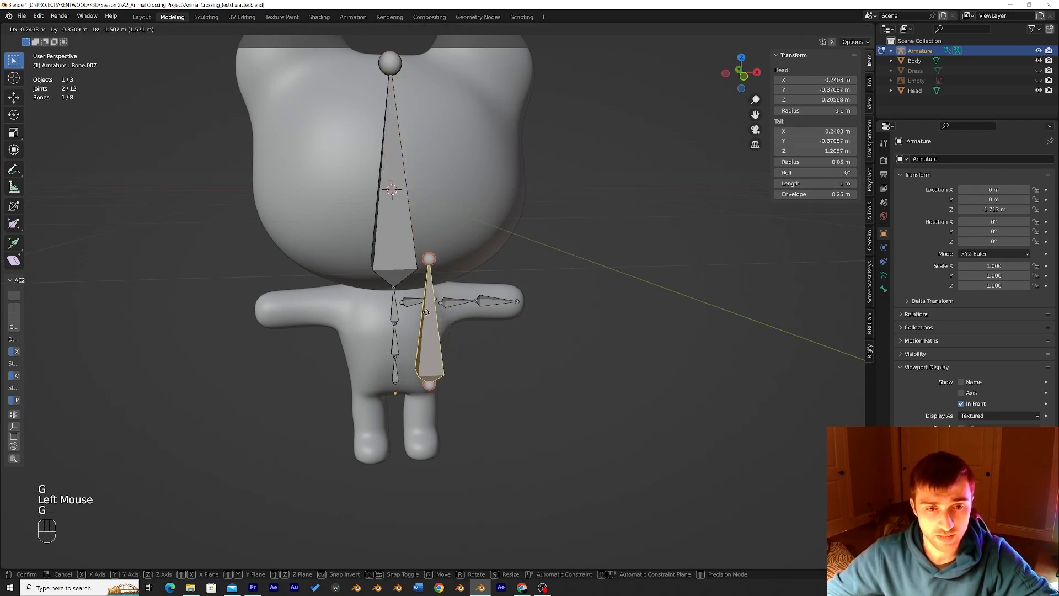
key("g")
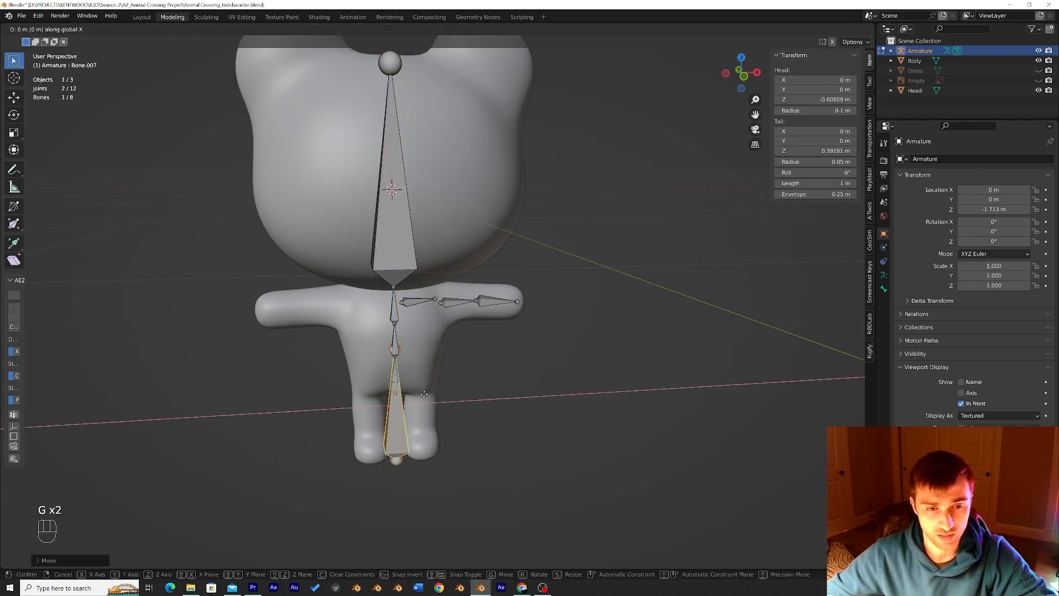
Rotate the new leg bone 90° around the X axis twice so that it points downward
key("r")
key("x")
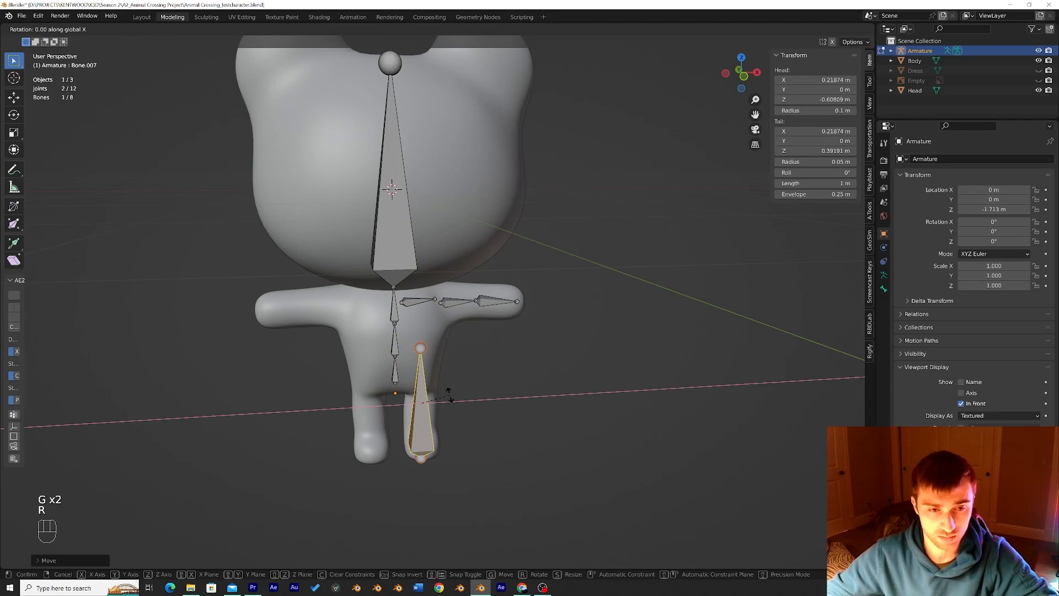
type("90")
key("Return")
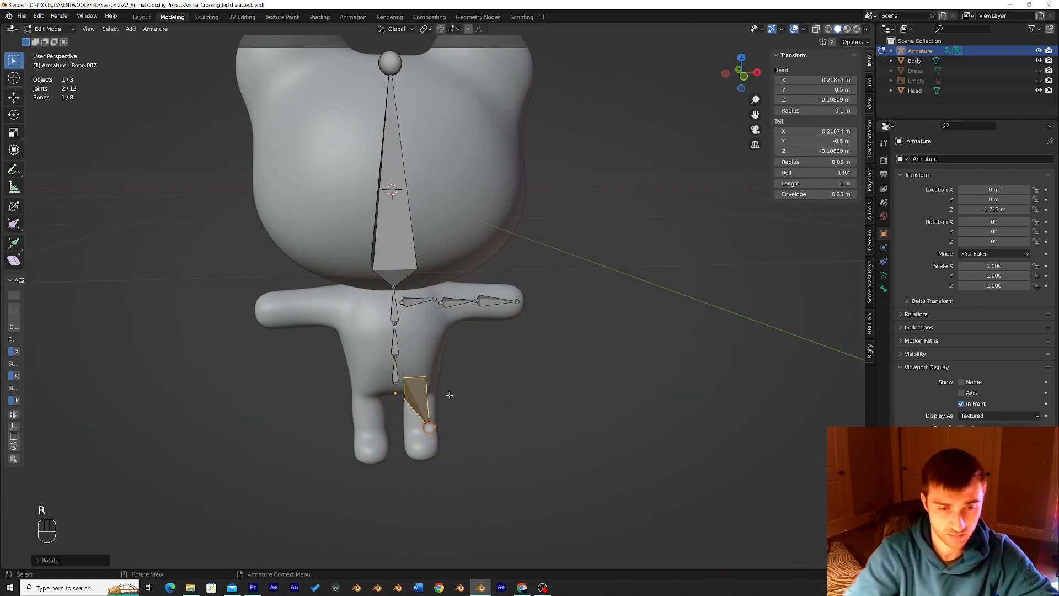
key("r")
type("x")
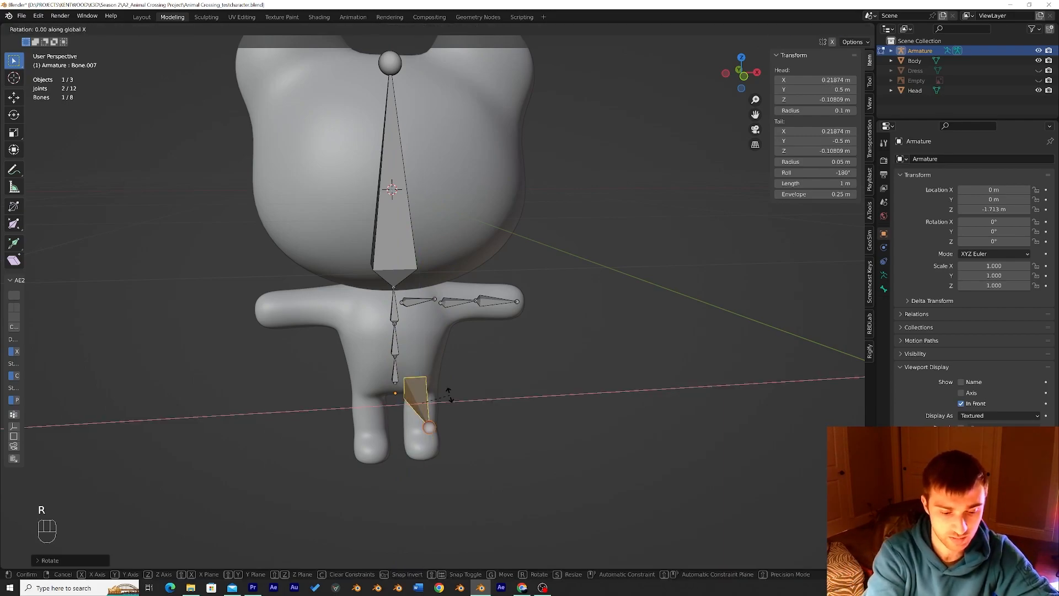
type("90")
key("Return")
middle_click_drag(449, 394, 507, 422)
Scale the leg bone to about 0.40 m long and place it inside the leg, with its head at about Z 0.03 m
key("s")
left_click(454, 416)
key("g")
left_click(455, 421)
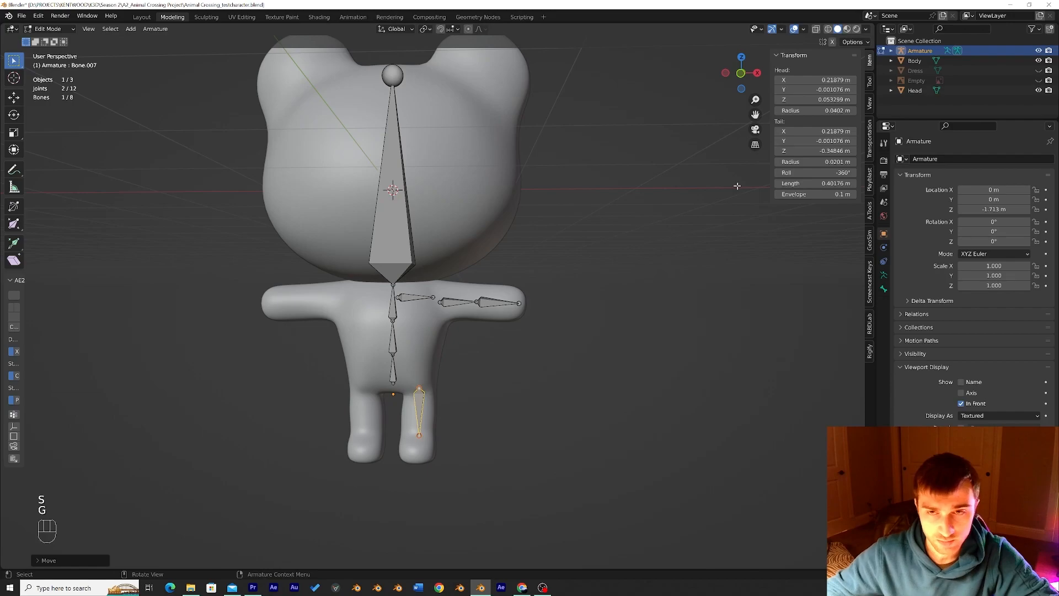
left_click(757, 74)
key("g")
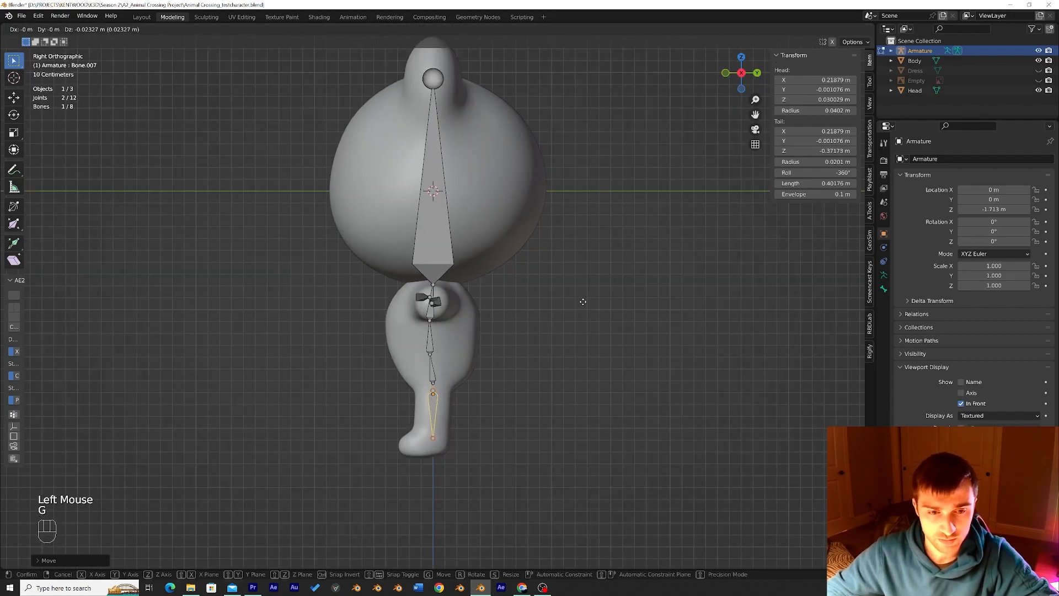
Move the leg bone's lower joint down to the ankle, at about Y 0.013, Z -0.425 m
left_click(433, 439)
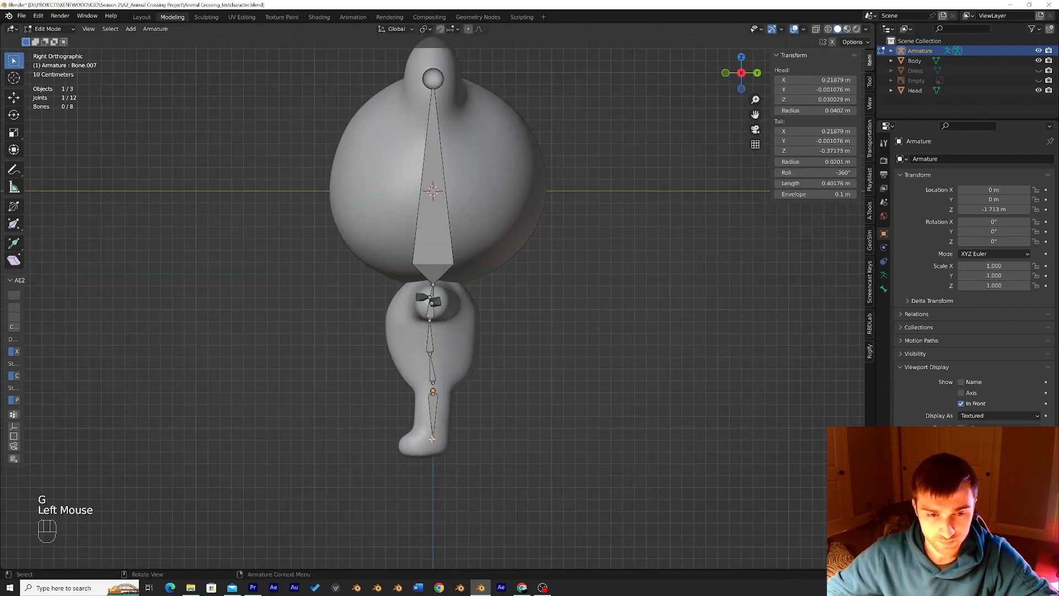
key("g")
left_click(433, 450)
key("g")
left_click(445, 440)
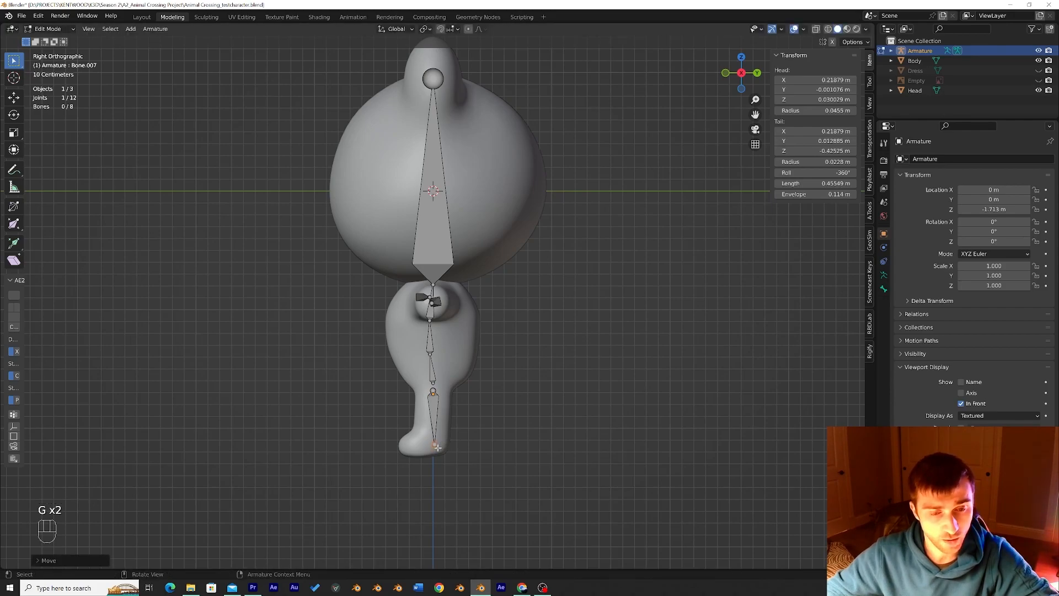
Subdivide the leg bone into an upper and a lower leg bone
left_click(433, 418)
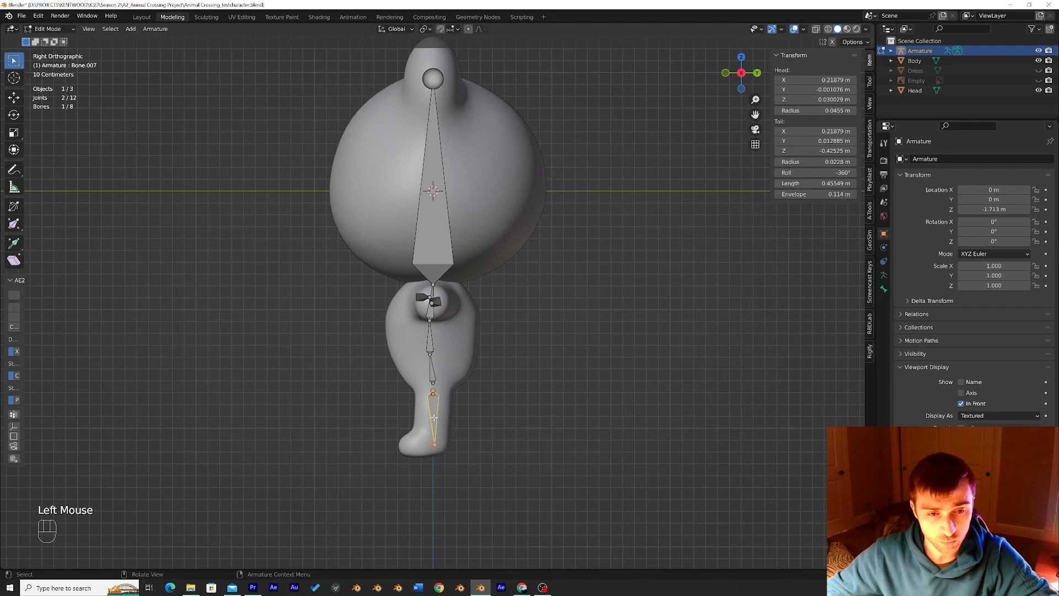
right_click(434, 419)
left_click(434, 419)
Move the knee joint forward to about Y -0.019, Z -0.191 m so the leg bends slightly
scroll(435, 419, "up", 2)
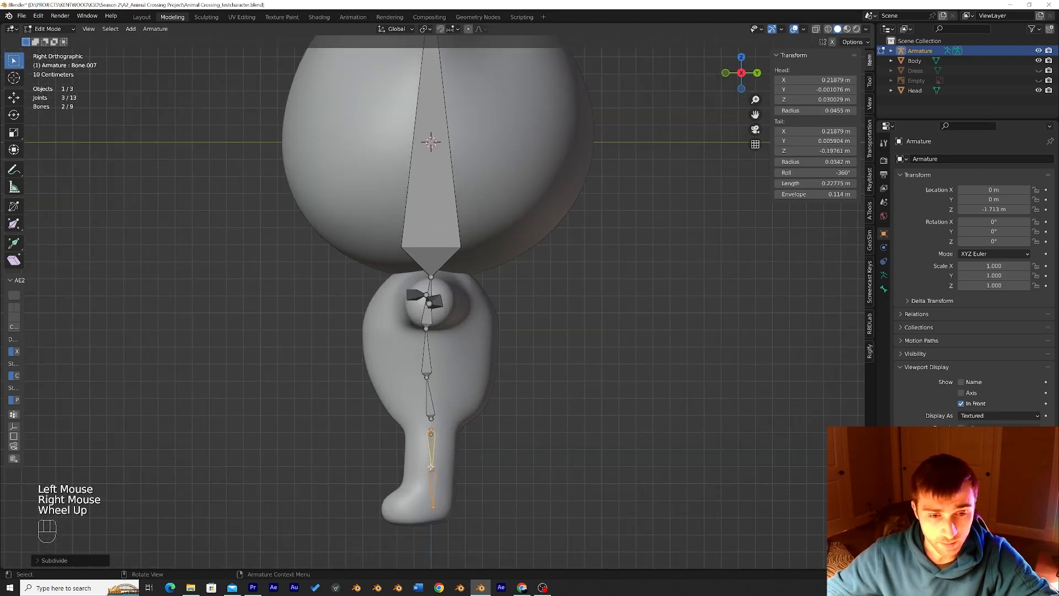
left_click(435, 386)
key("KP_1")
scroll(470, 374, "up", 3)
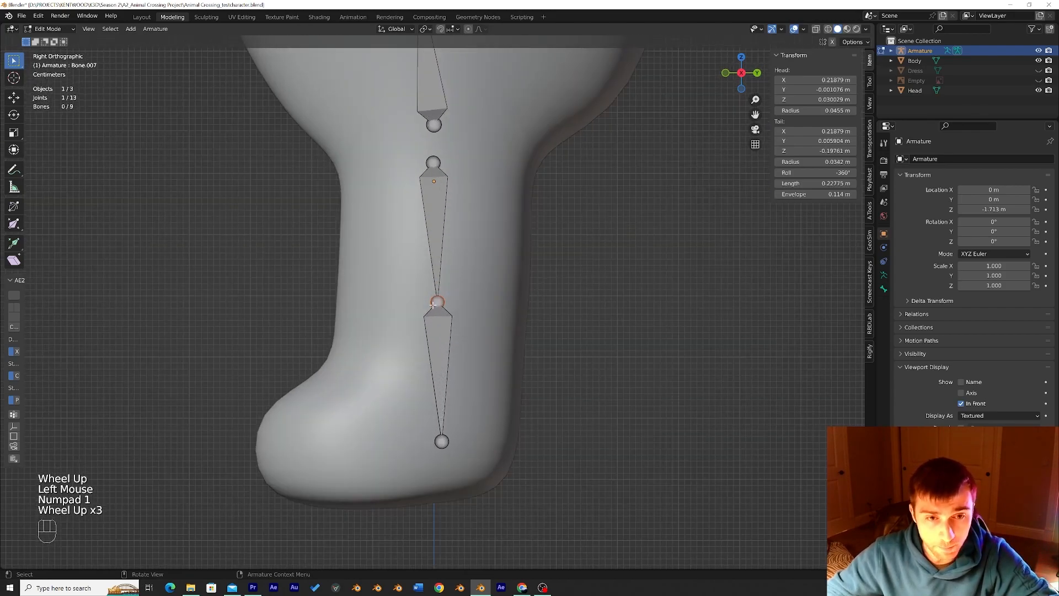
key("g")
left_click(430, 298)
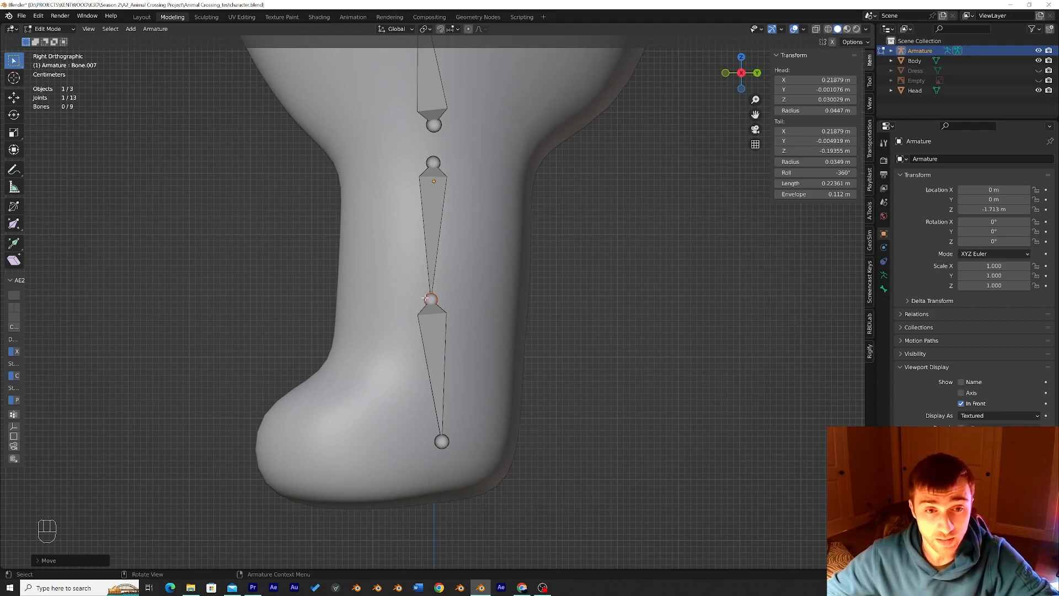
key("g")
left_click(414, 302)
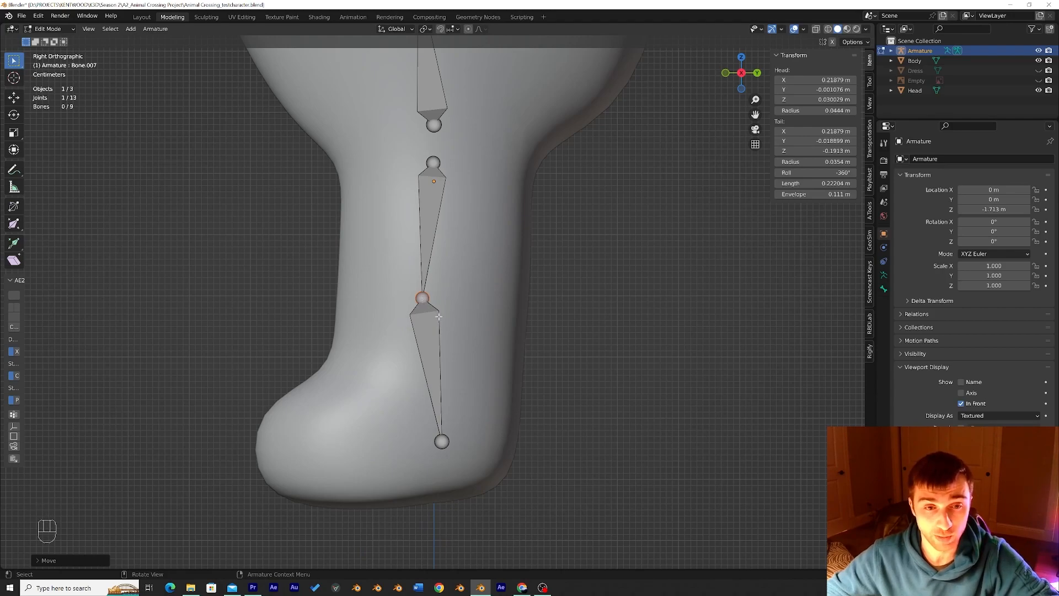
Shift the ankle joint forward and move the knee joint along Y to about -0.022 m
left_click(436, 350)
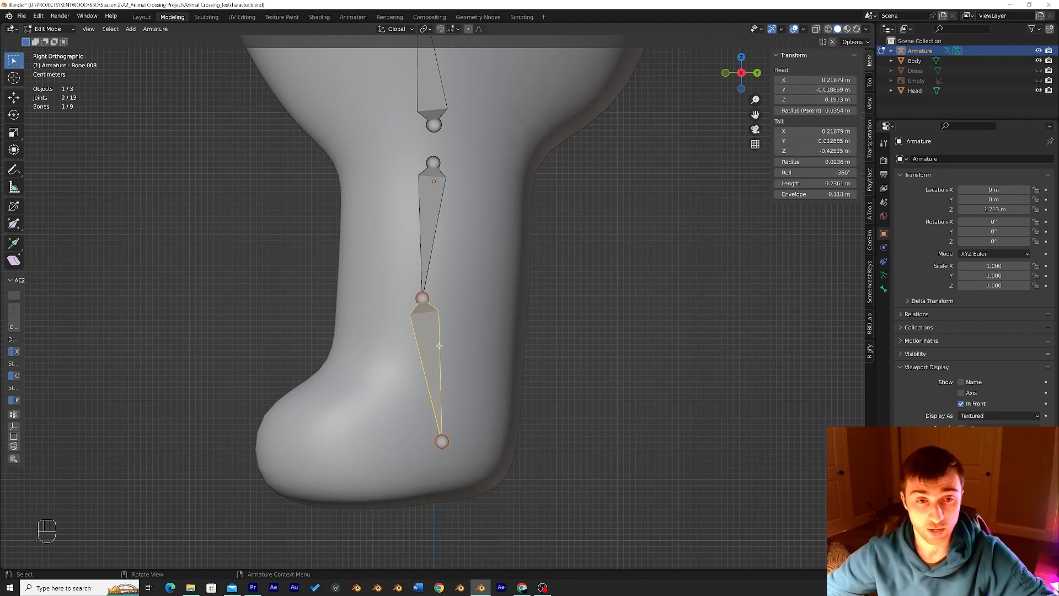
left_click(442, 441)
key("g")
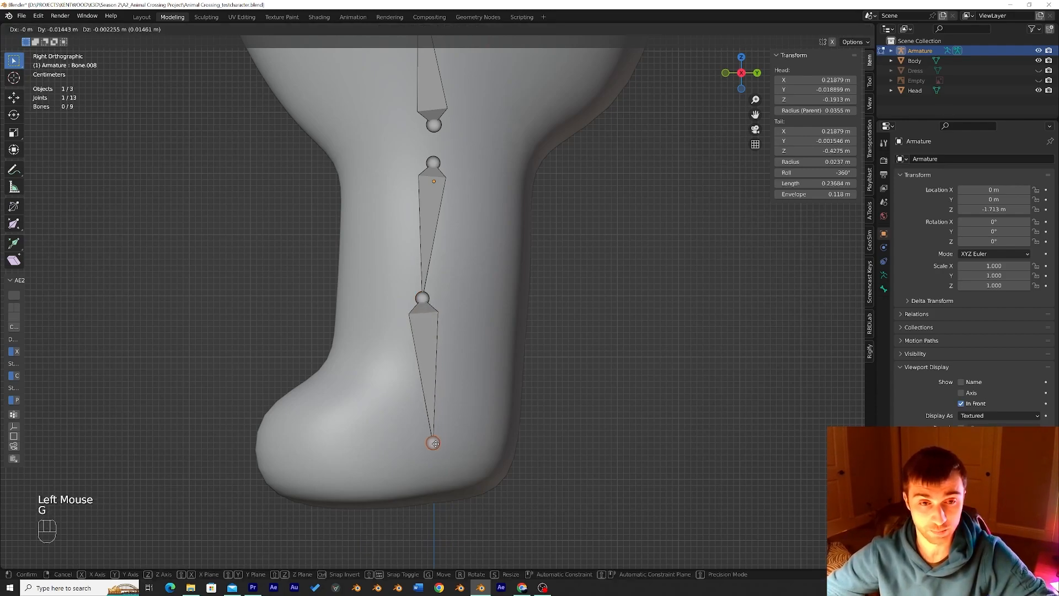
left_click(430, 445)
left_click(422, 299)
key("g")
key("y")
left_click(421, 300)
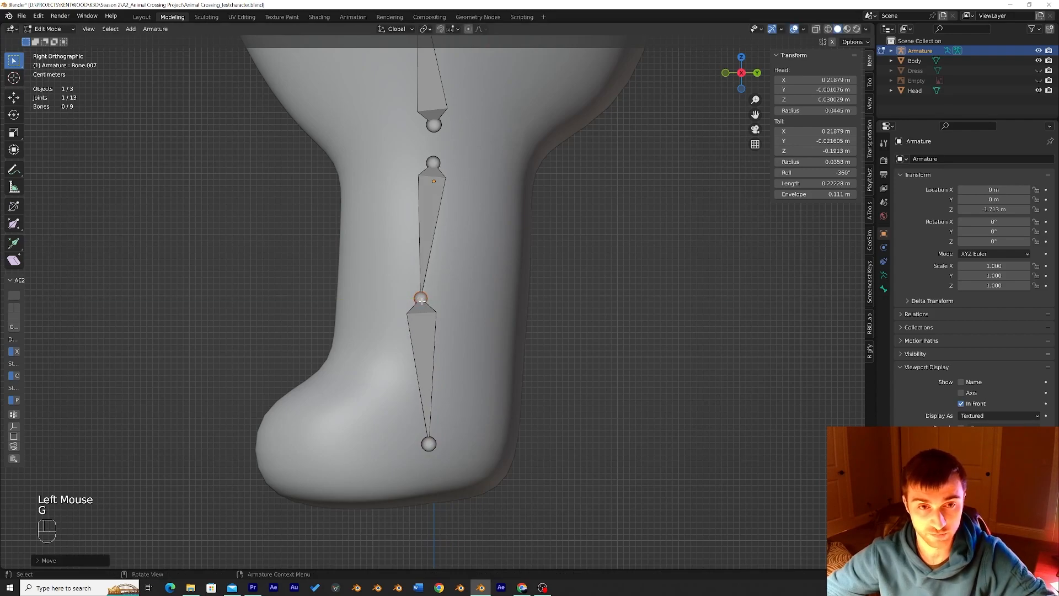
In the front orthographic view, move the knee joint to the middle of the leg, at about X 0.226, Z -0.189 m
middle_click_drag(421, 300, 543, 302)
left_click(740, 76)
key("g")
left_click(493, 323)
Reposition the ankle joint from the front and right views to about X 0.219, Y -0.008, Z -0.443 m
left_click(437, 444)
key("g")
left_click(440, 444)
scroll(439, 444, "down", 2)
middle_click_drag(469, 438, 347, 441)
left_click(737, 73)
key("g")
left_click(545, 337)
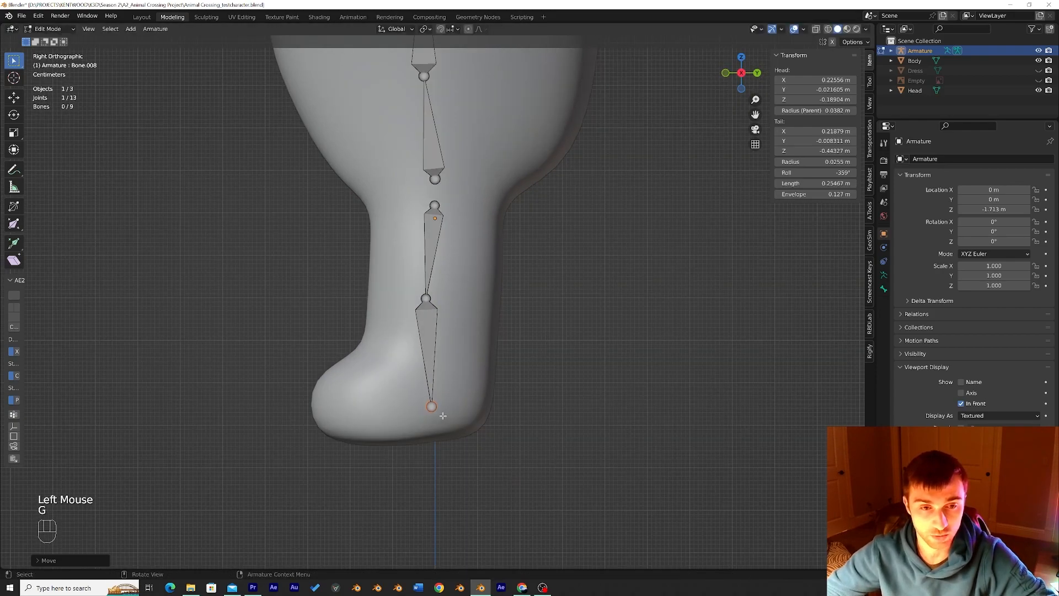
Extrude a foot bone about 0.27 m long from the ankle joint forward to the tip of the toes
key("e")
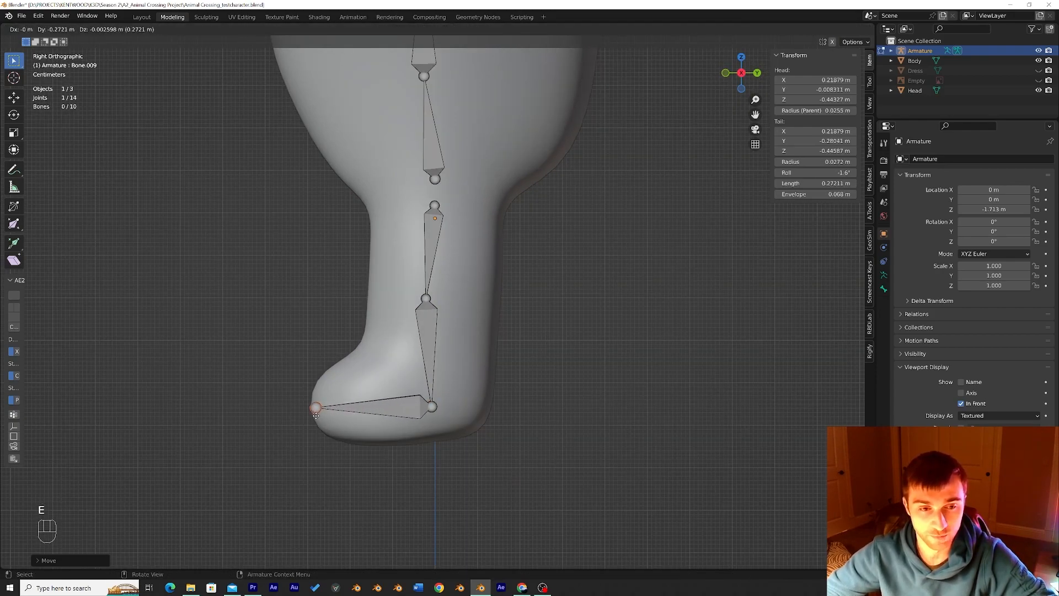
left_click(316, 414)
left_click(432, 407)
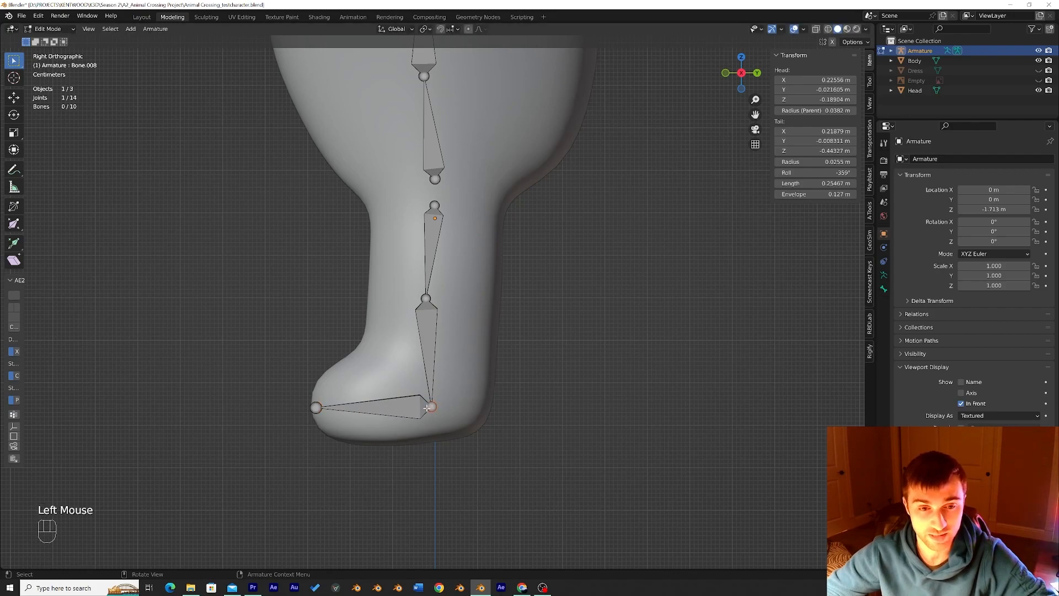
In the front orthographic view, raise the upper leg bone's head into the hip, at about X 0.192, Z 0.148 m
middle_click_drag(319, 412, 497, 403)
left_click(742, 73)
left_click(438, 205)
key("g")
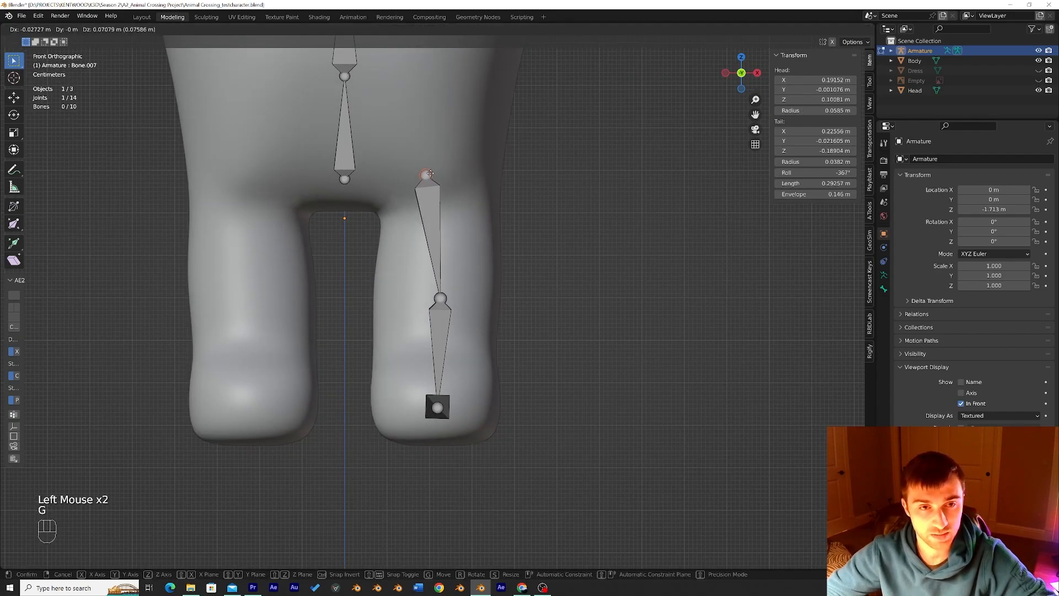
left_click(430, 173)
middle_click_drag(430, 174, 507, 216)
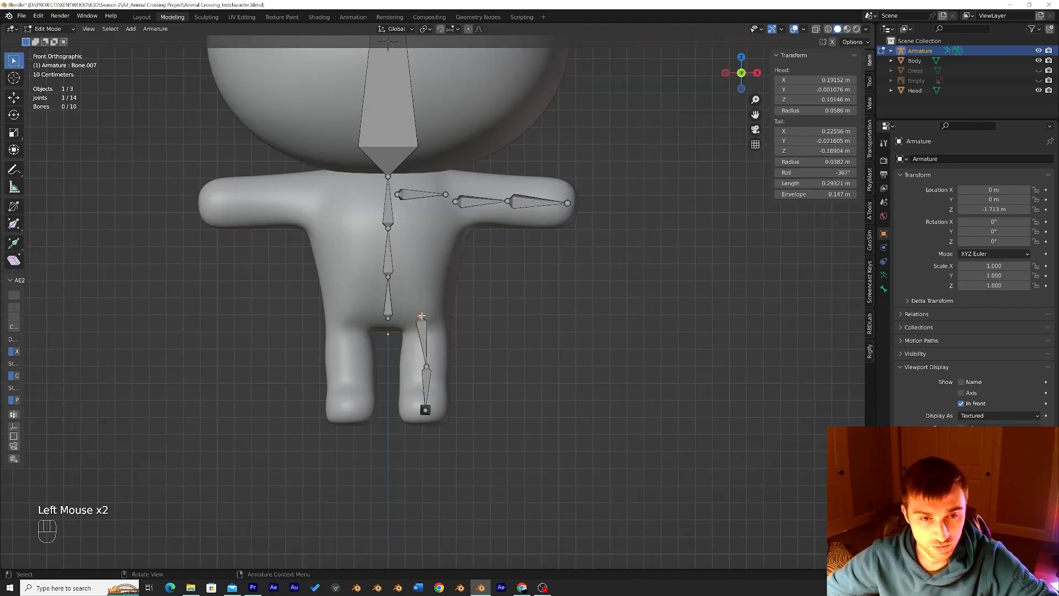
key("g")
key("z")
left_click(422, 307)
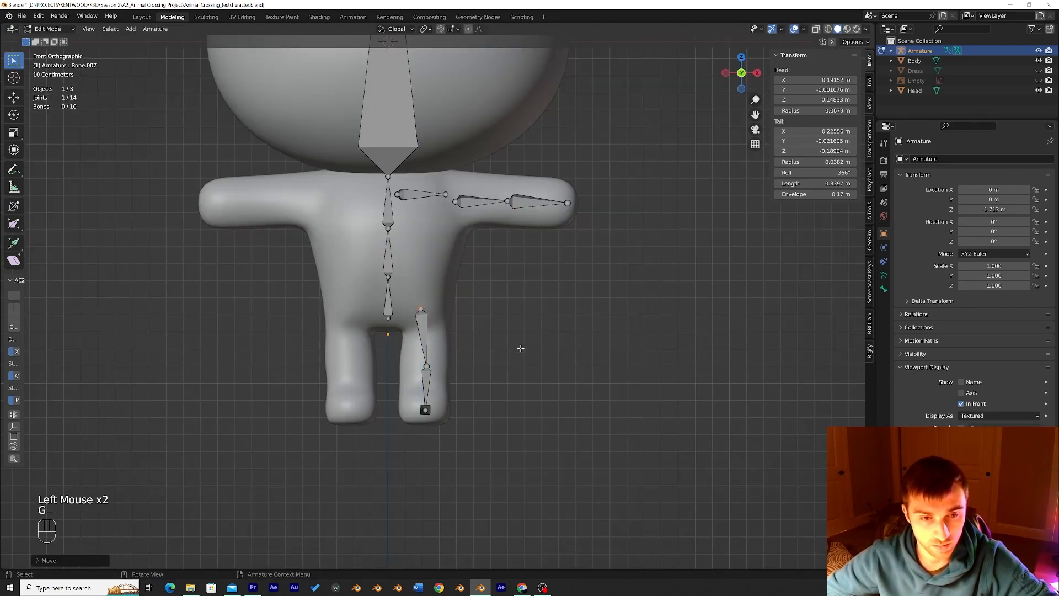
Move the knee joint along the X axis to about 0.217 m to straighten the leg
middle_click_drag(513, 348, 529, 355)
left_click(742, 73)
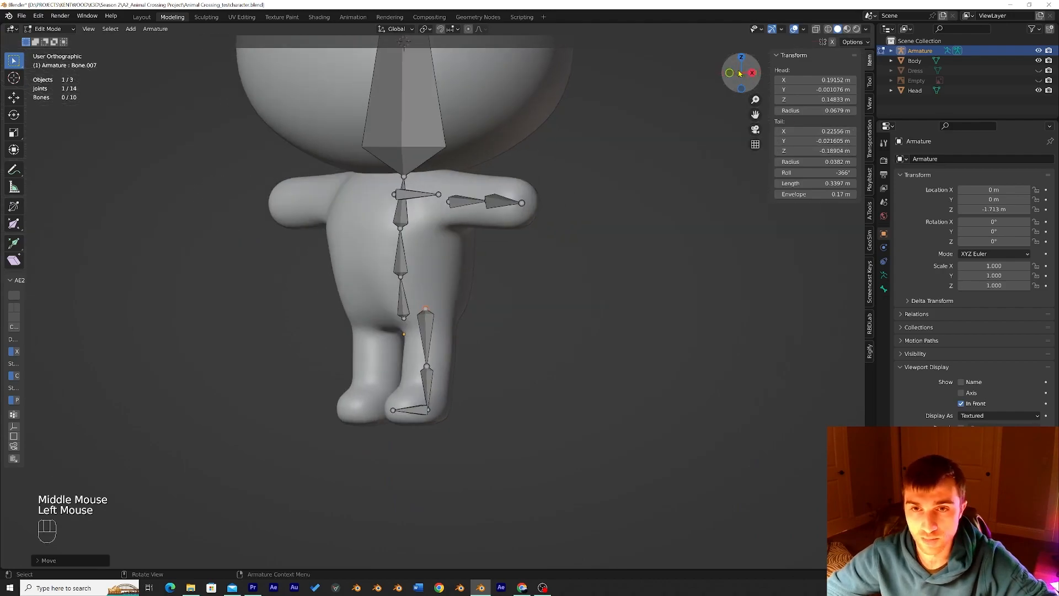
middle_click_drag(568, 323, 777, 324)
left_click(431, 366)
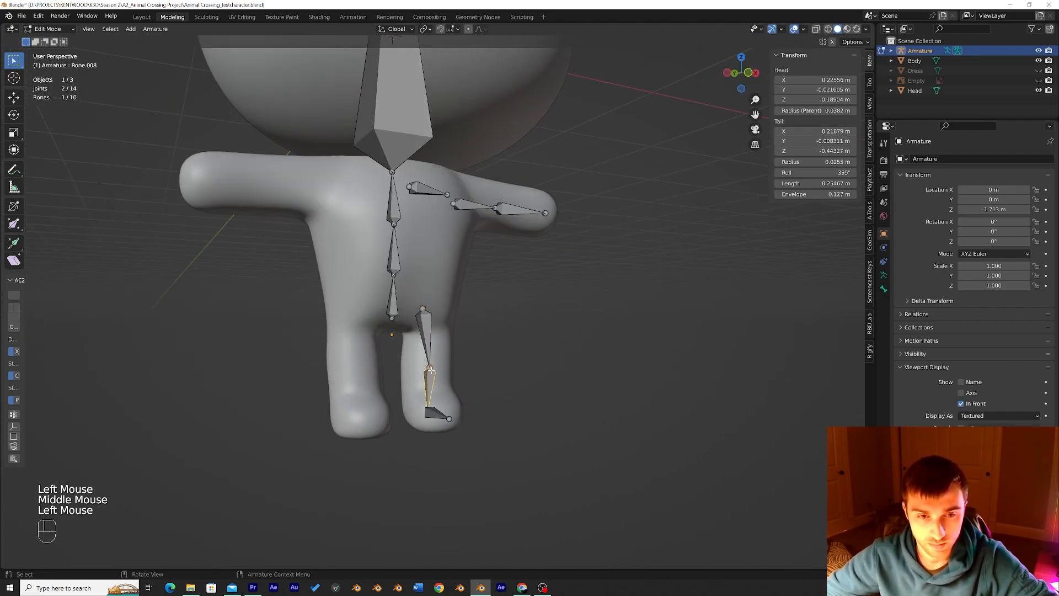
key("g")
left_click(430, 366)
key("g")
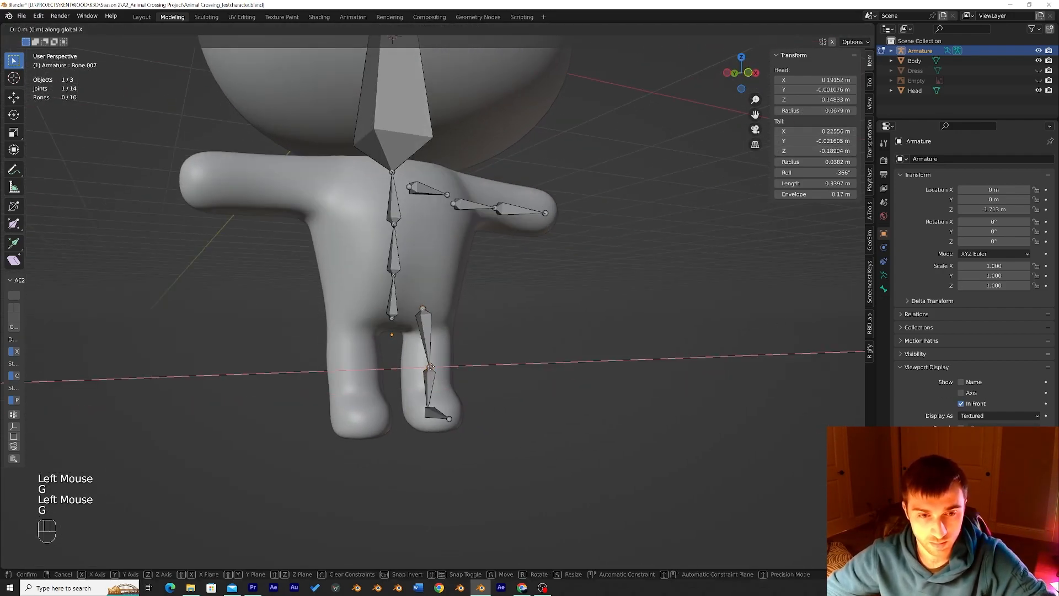
left_click(435, 366)
middle_click_drag(496, 362, 466, 362)
scroll(571, 332, "down", 5)
middle_click_drag(572, 332, 581, 388)
scroll(567, 342, "up", 1)
scroll(568, 342, "up", 1, "shift")
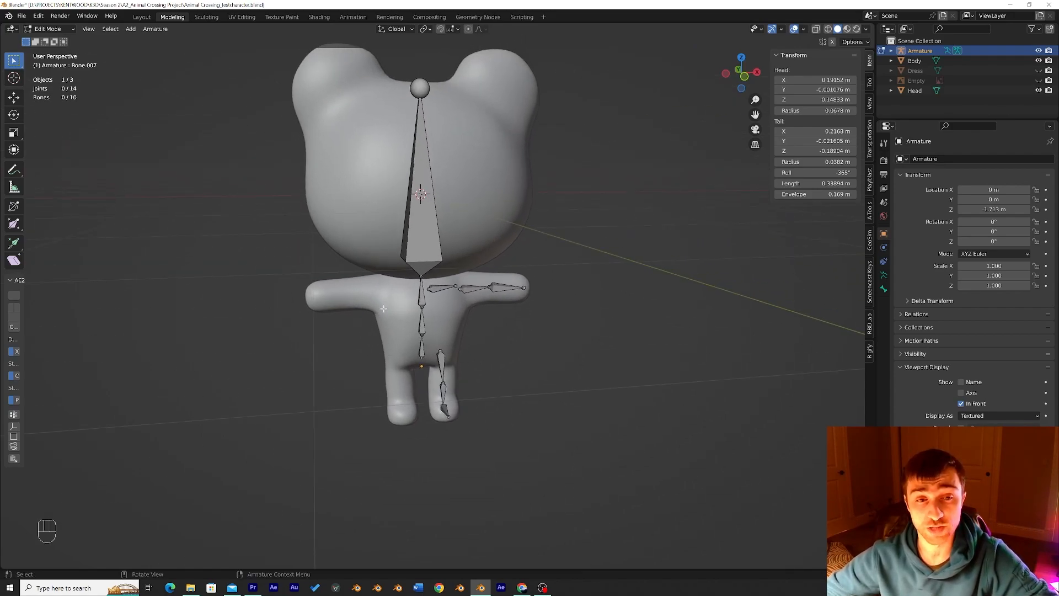
scroll(384, 307, "up", 1)
middle_click_drag(400, 307, 427, 322, "shift")
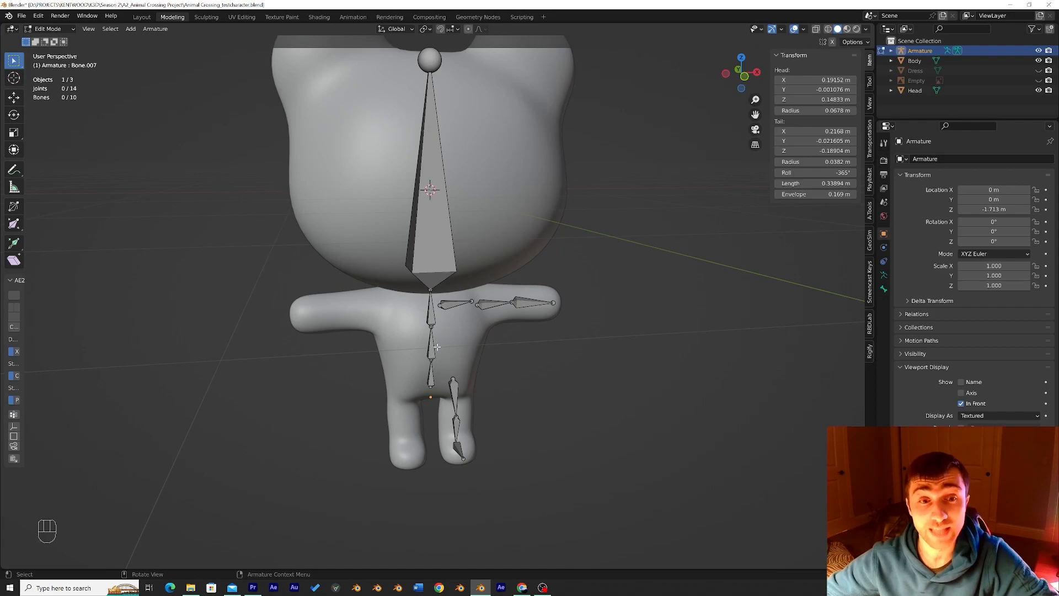
Rename the large bone inside the head as Head in its bone properties
left_click(445, 241)
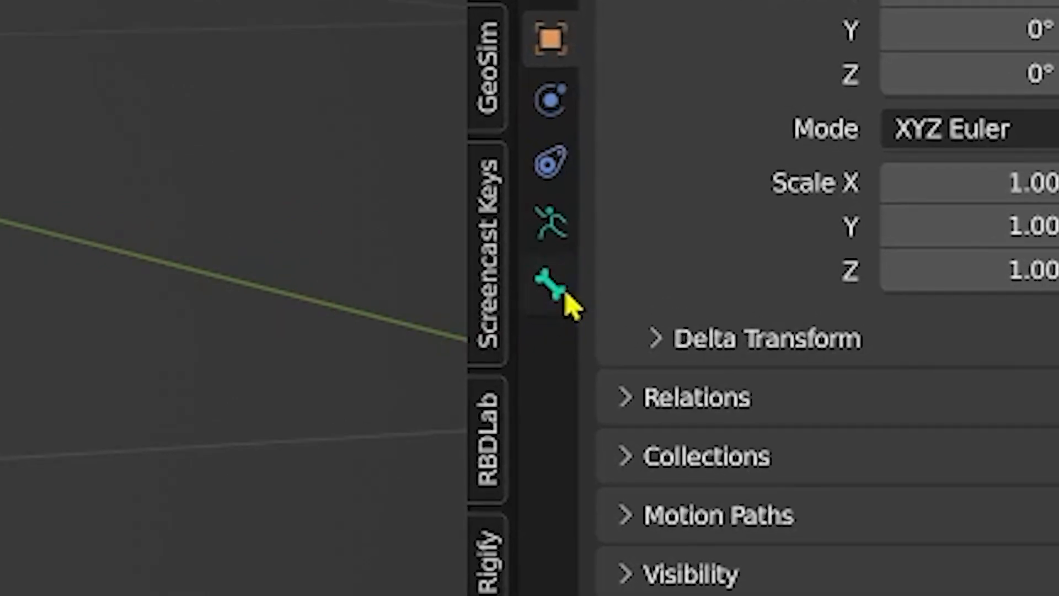
left_click(563, 295)
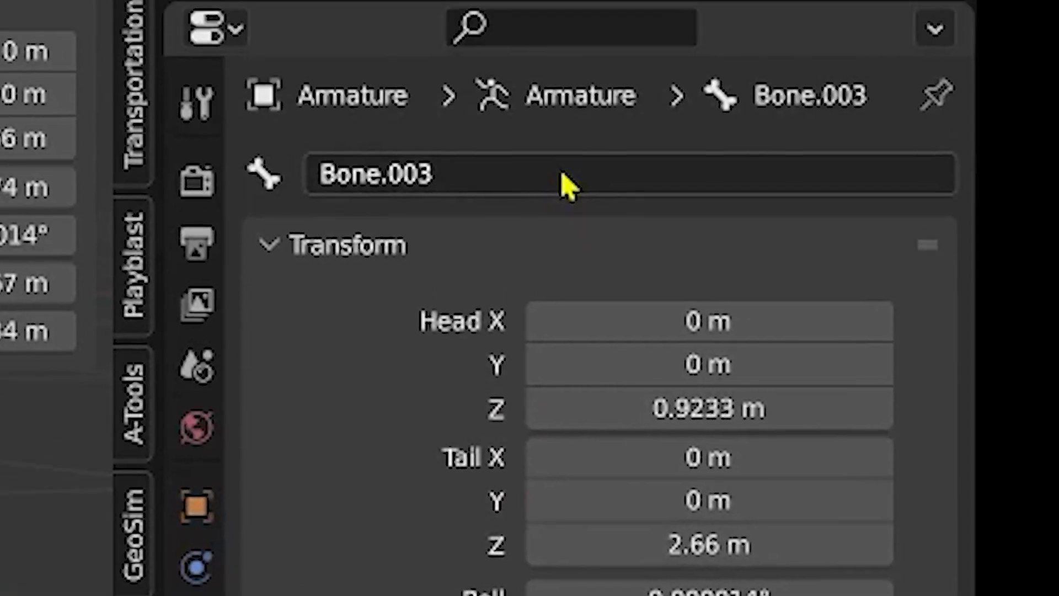
left_click(390, 168)
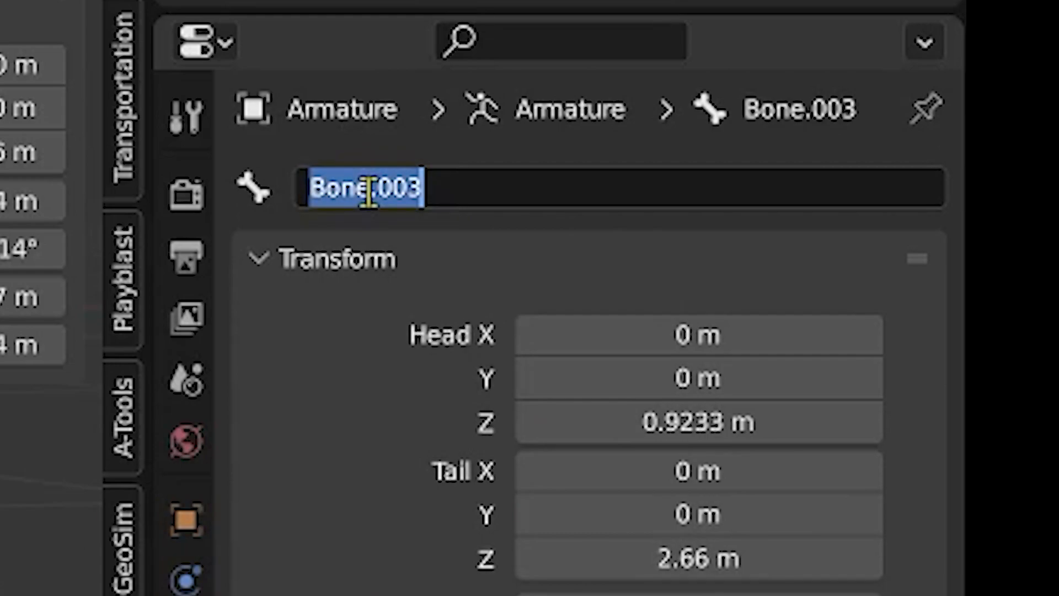
type("Head")
key("Return")
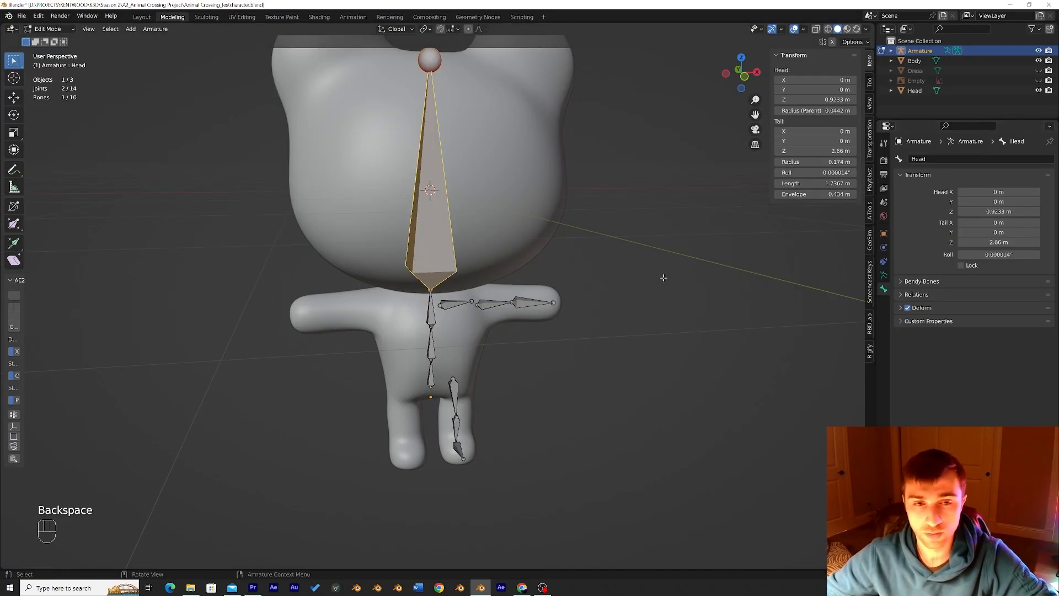
Rename the top spine bone, directly below the head bone, as Chest
mouse_move(663, 278)
middle_mouse_down()
mouse_move(645, 279)
mouse_move(654, 270)
middle_mouse_up()
left_click(427, 308)
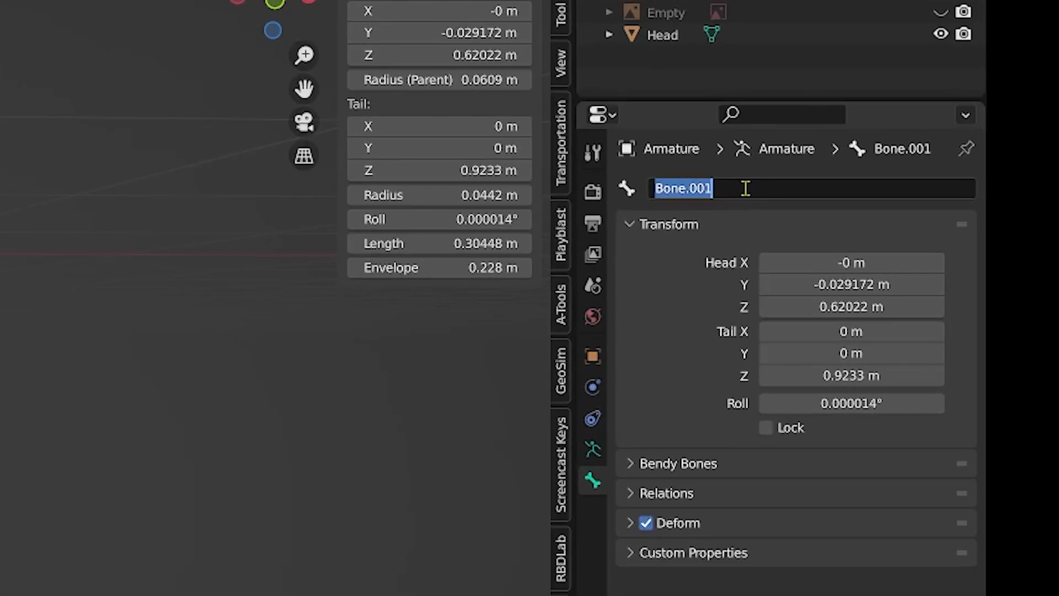
type("Chest")
key("Return")
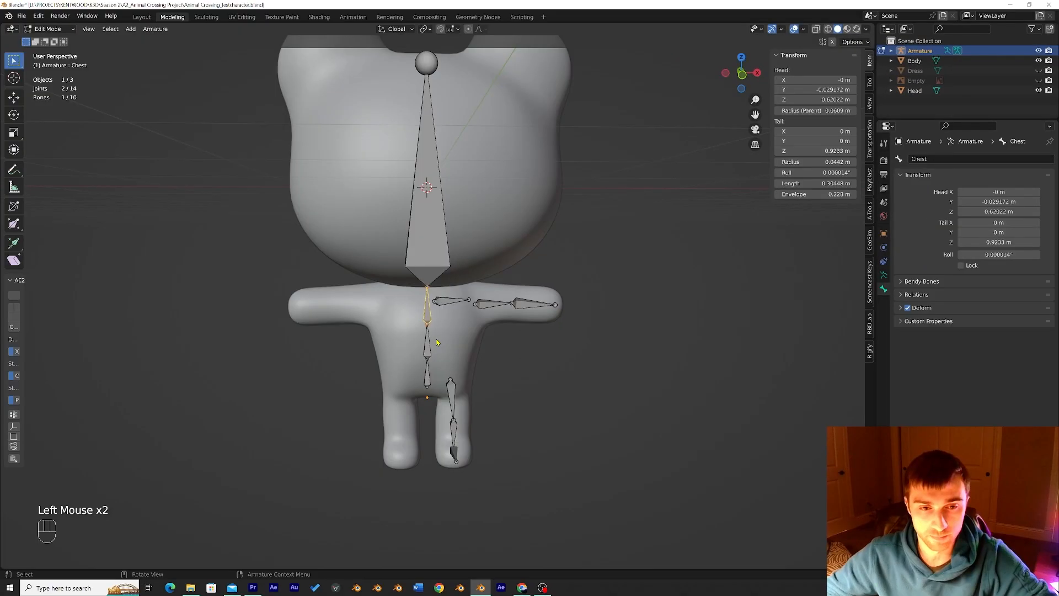
Rename the middle spine bone as Belly and the lowest spine bone as Hips
left_click(436, 342)
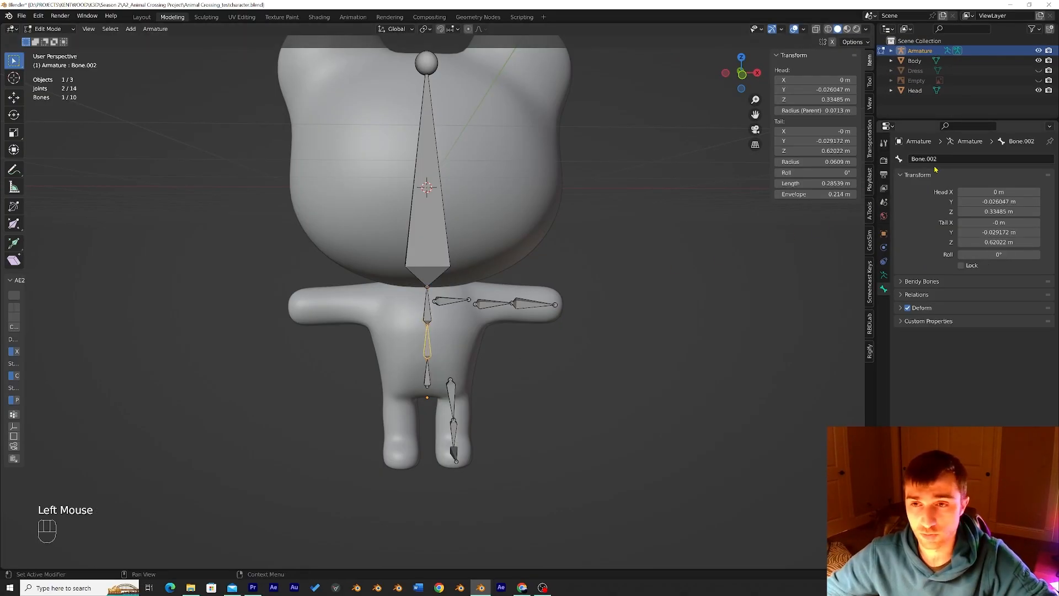
double_click(932, 160)
type("Belly")
key("Return")
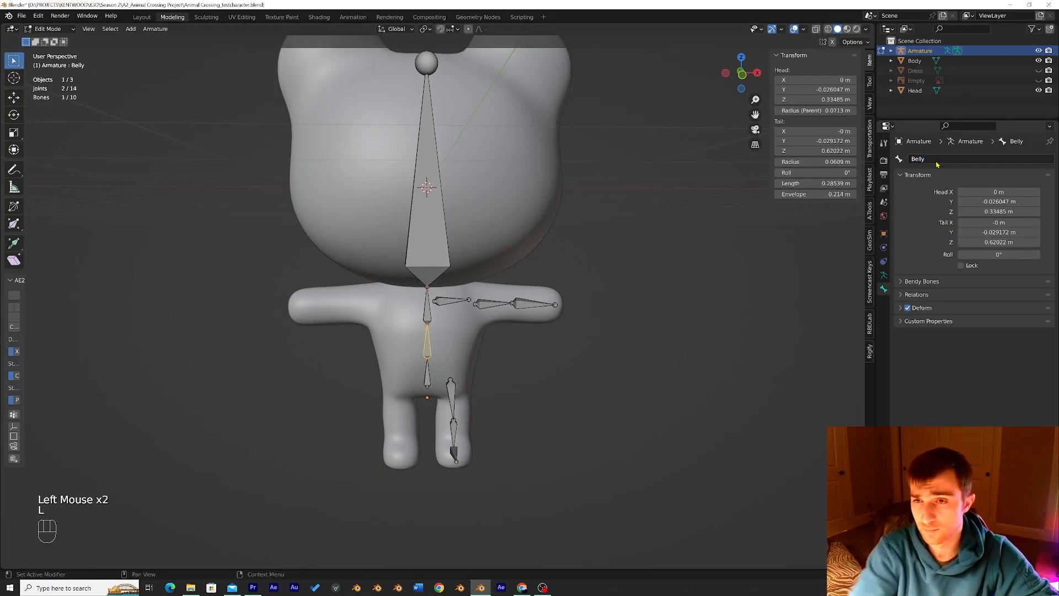
left_click(426, 378)
double_click(972, 159)
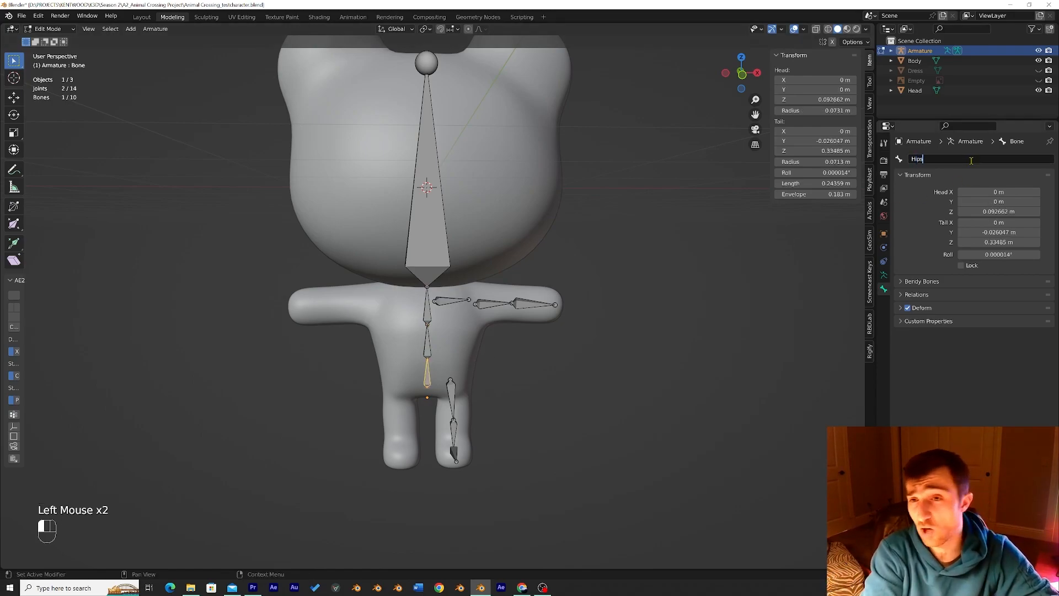
Rename the detached bone between the chest and the arm as "collarbone." with a trailing dot
middle_click_drag(657, 272, 553, 292)
left_click(465, 298)
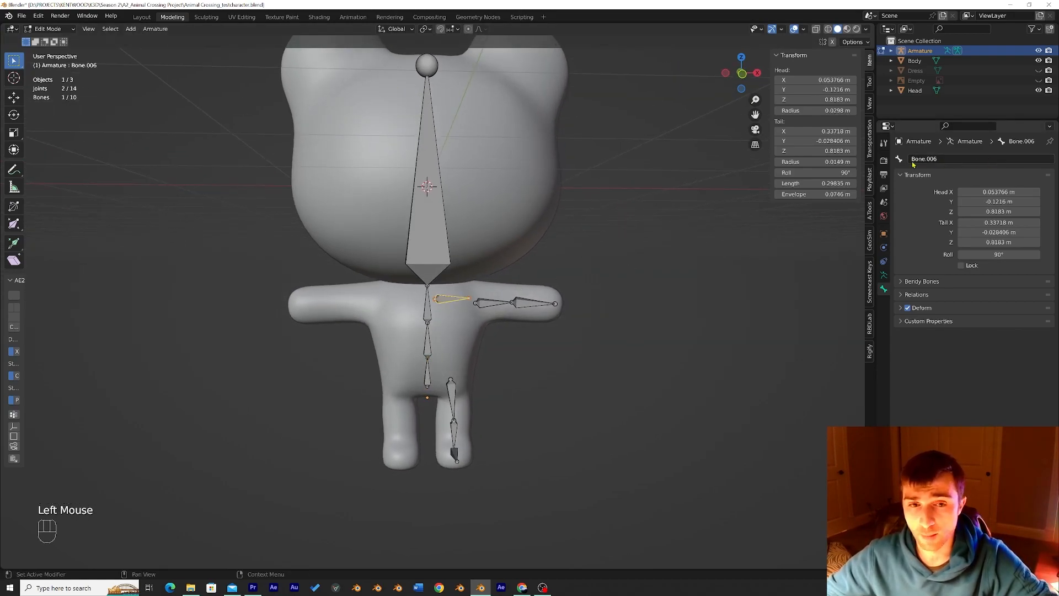
scroll(432, 302, "up", 2)
left_click(948, 159)
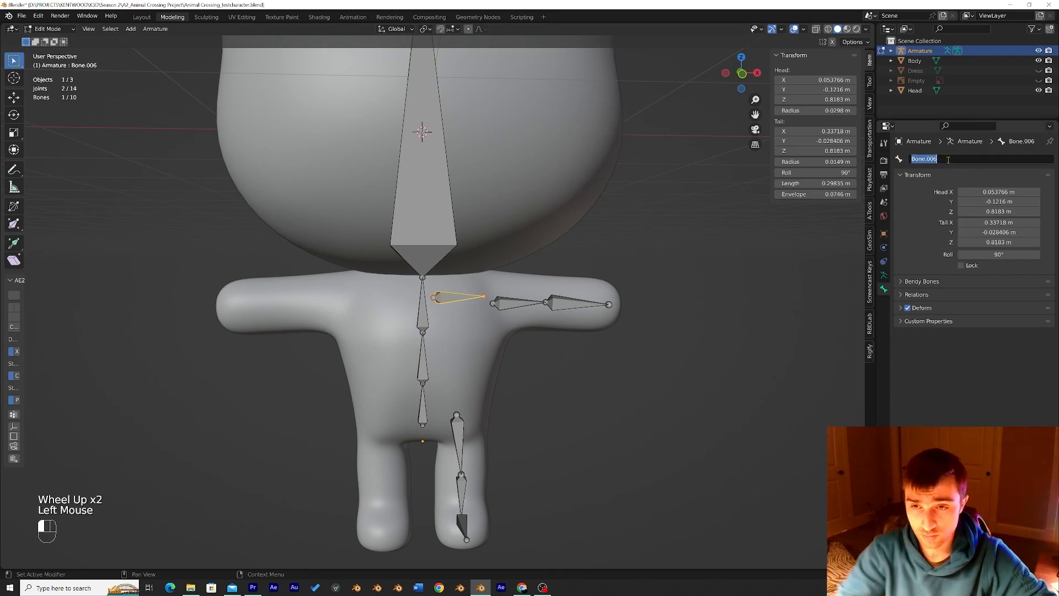
type("collar")
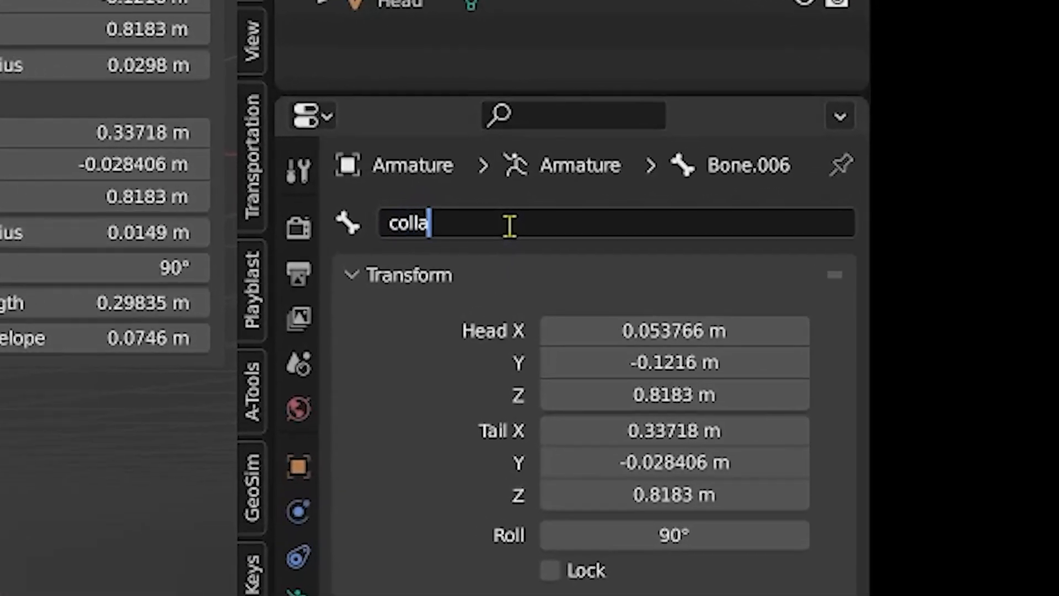
type("bone.")
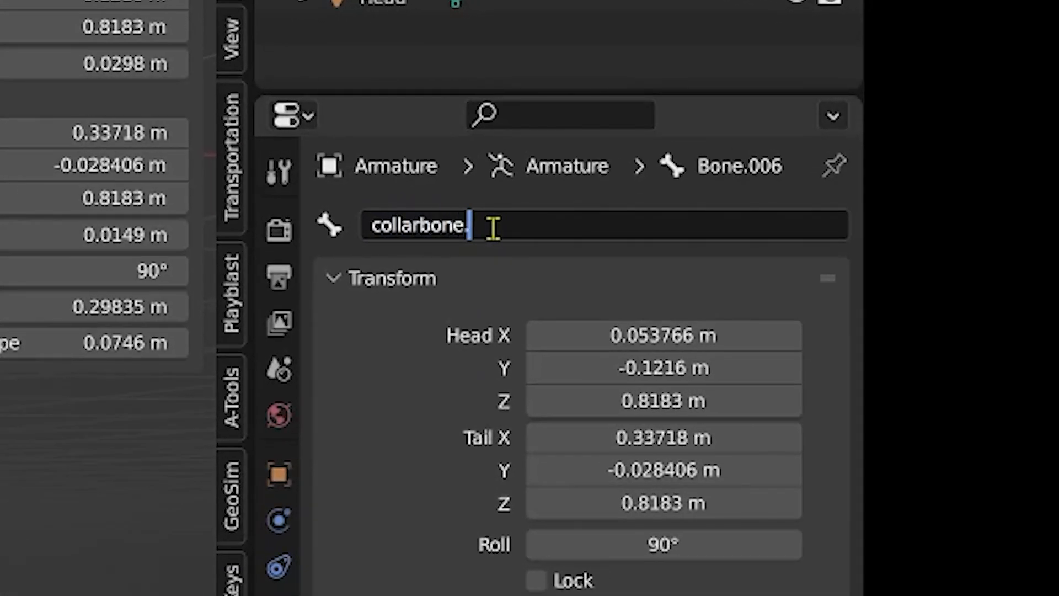
key("Return")
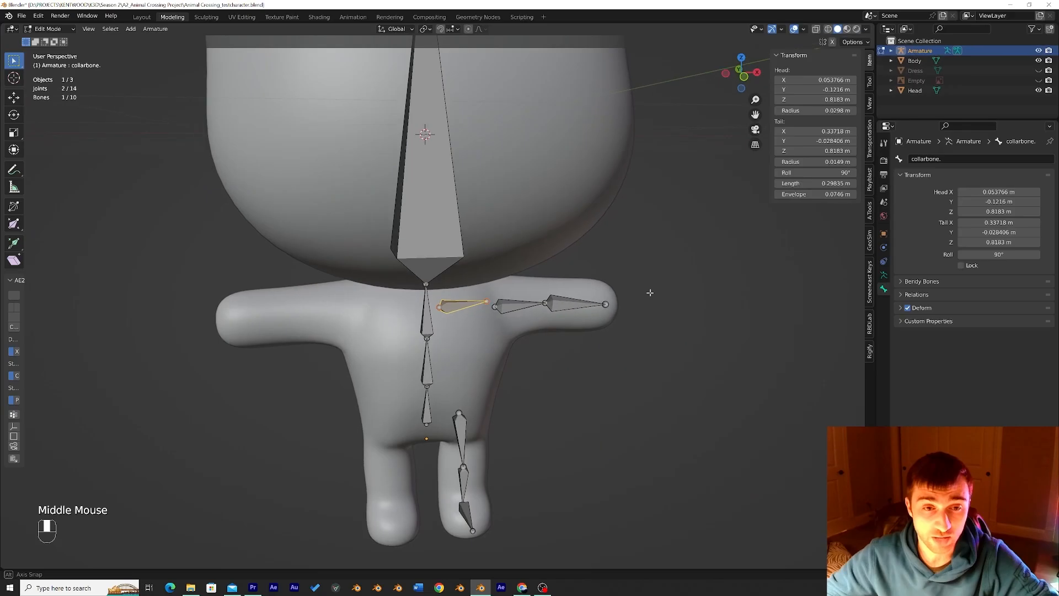
Add the side suffix to the collarbone bone so its name reads collarbone.left
middle_click_drag(645, 293, 414, 432)
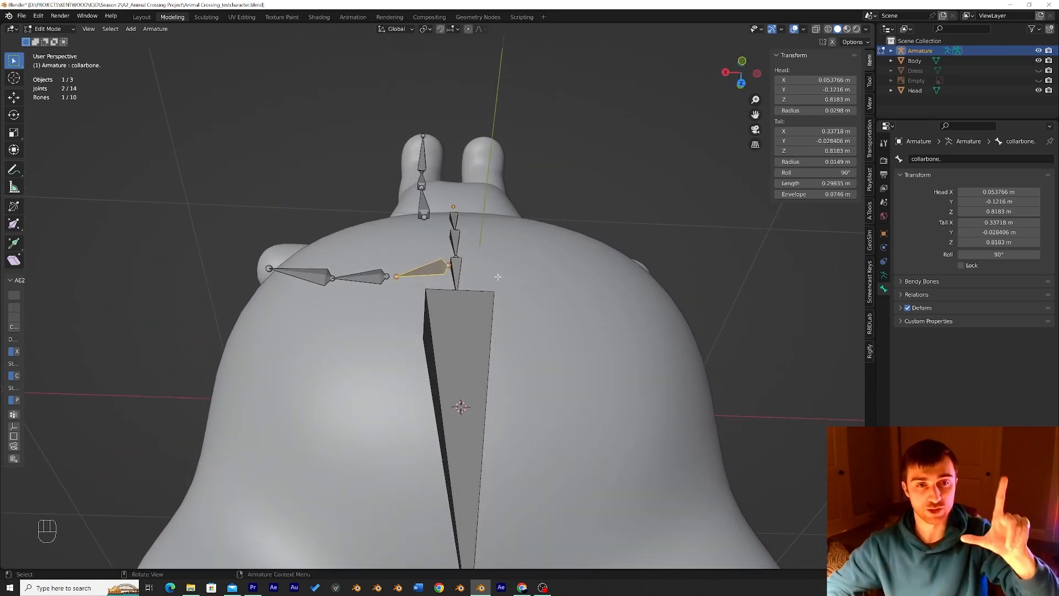
middle_click_drag(497, 278, 764, 124)
scroll(764, 125, "up", 2)
left_click(972, 158)
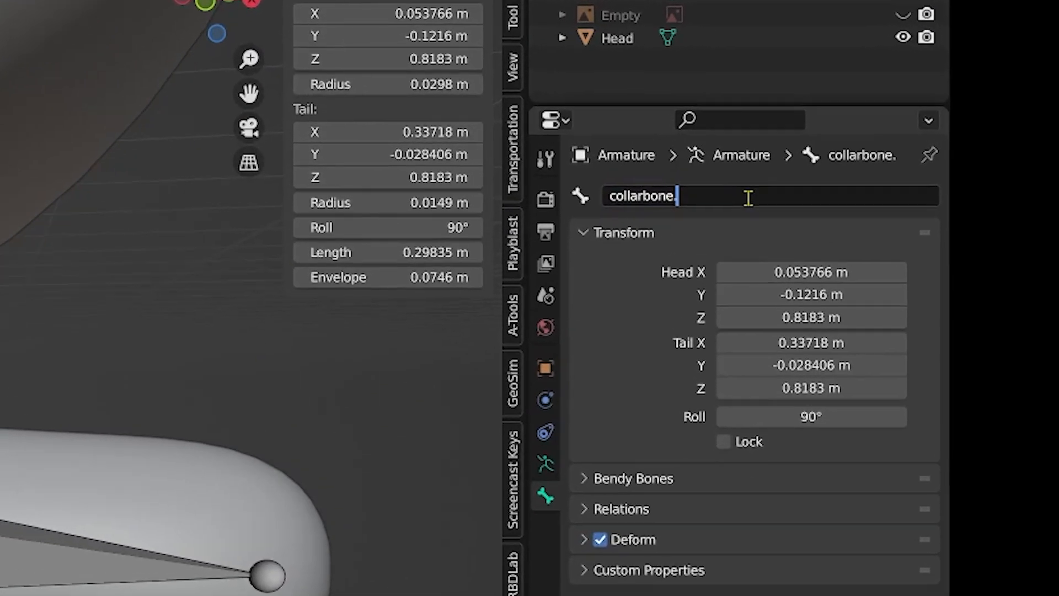
type("left")
key("Return")
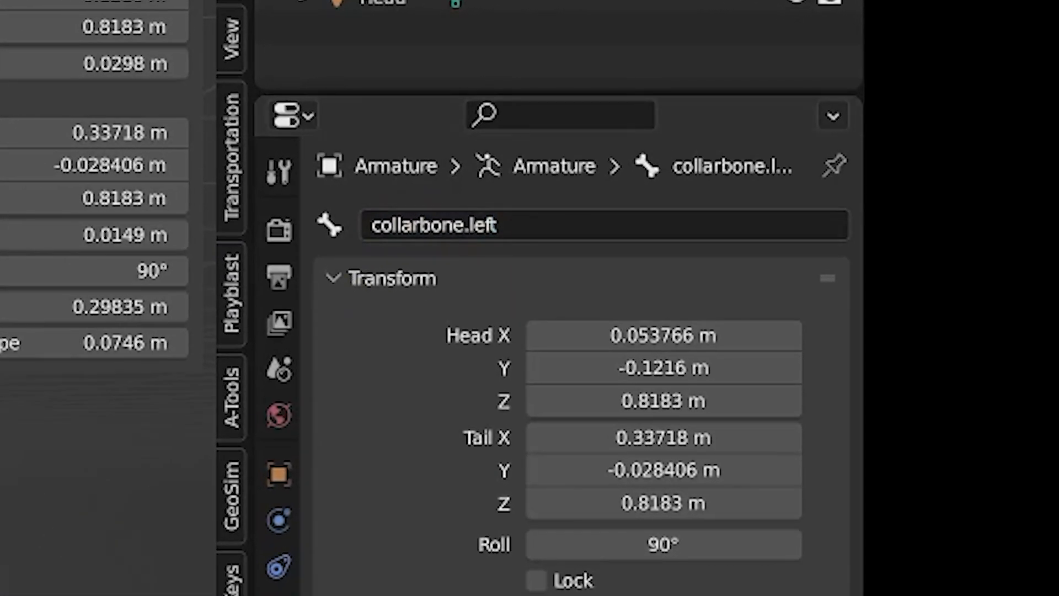
Rename the inner arm bone, next to the collarbone, as shoulder.left
left_click(590, 308)
middle_click_drag(601, 309, 640, 310)
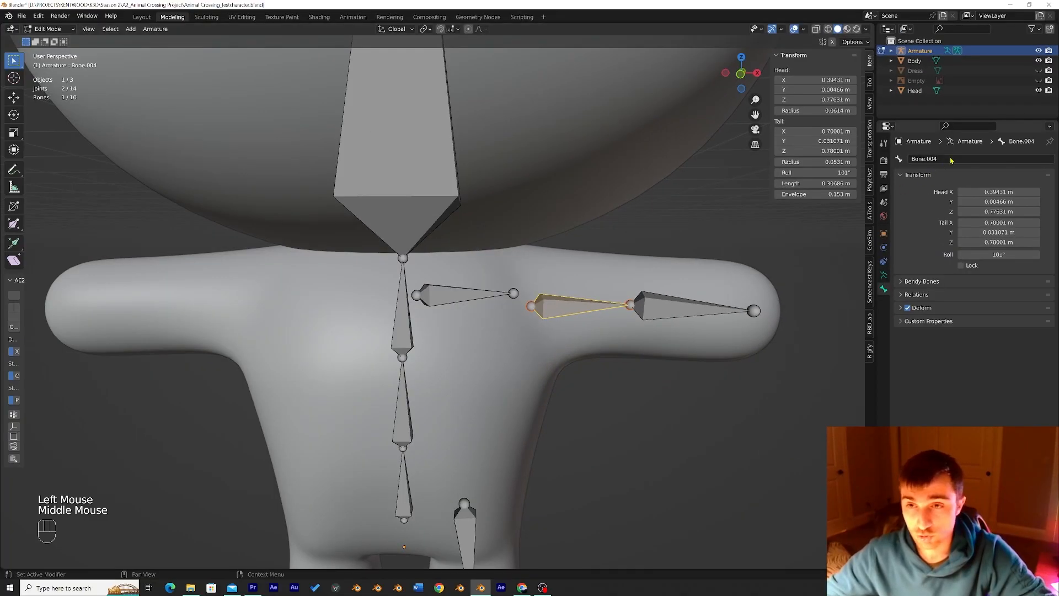
left_click(950, 158)
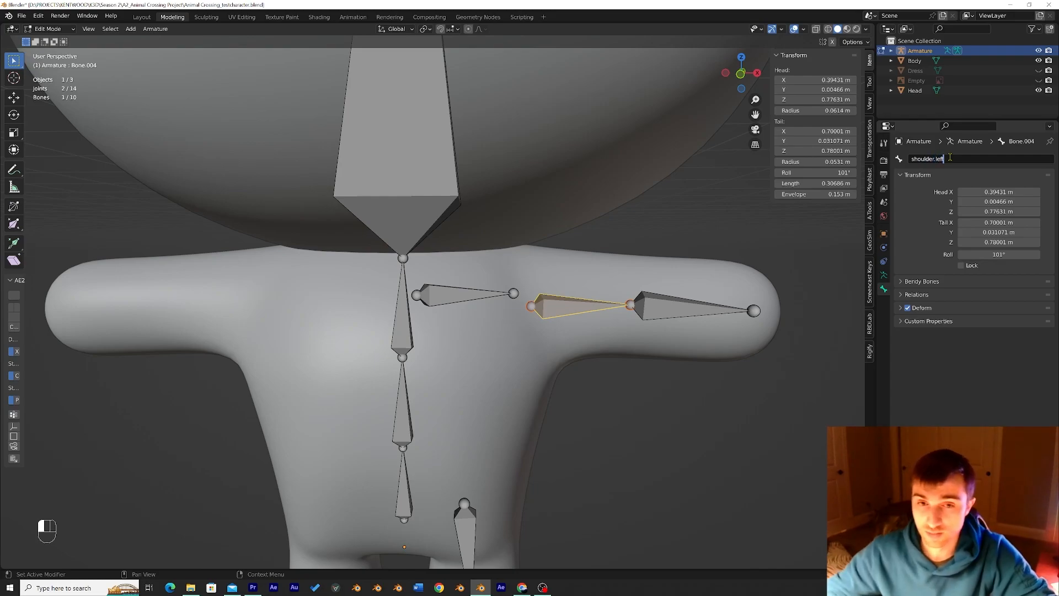
type("shoulder.left")
Rename the outer arm bone that ends at the hand as wrist.left
left_click(704, 318)
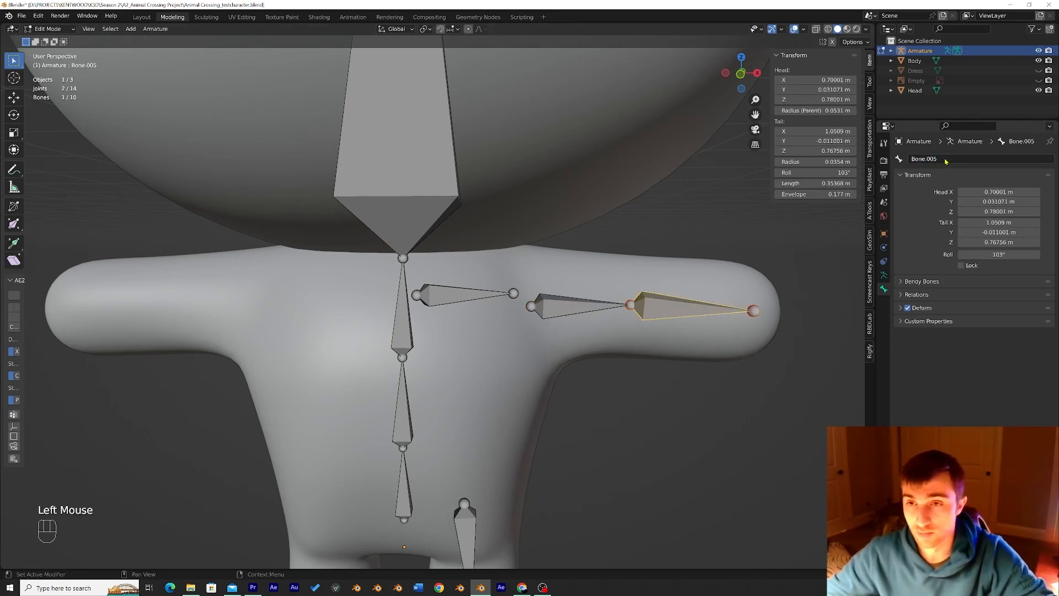
double_click(945, 158)
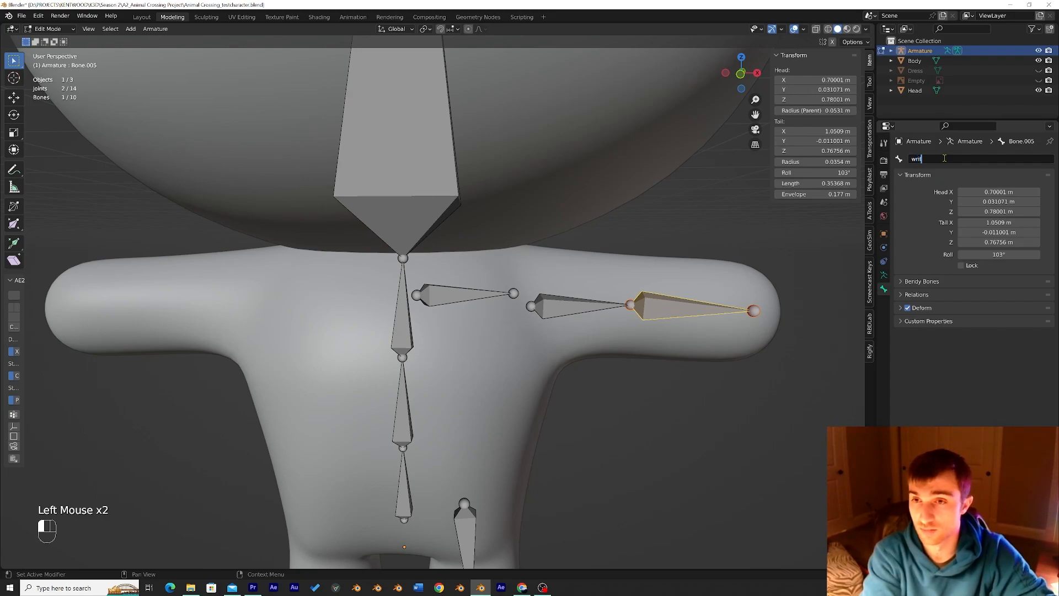
type("wrist.left")
key("Return")
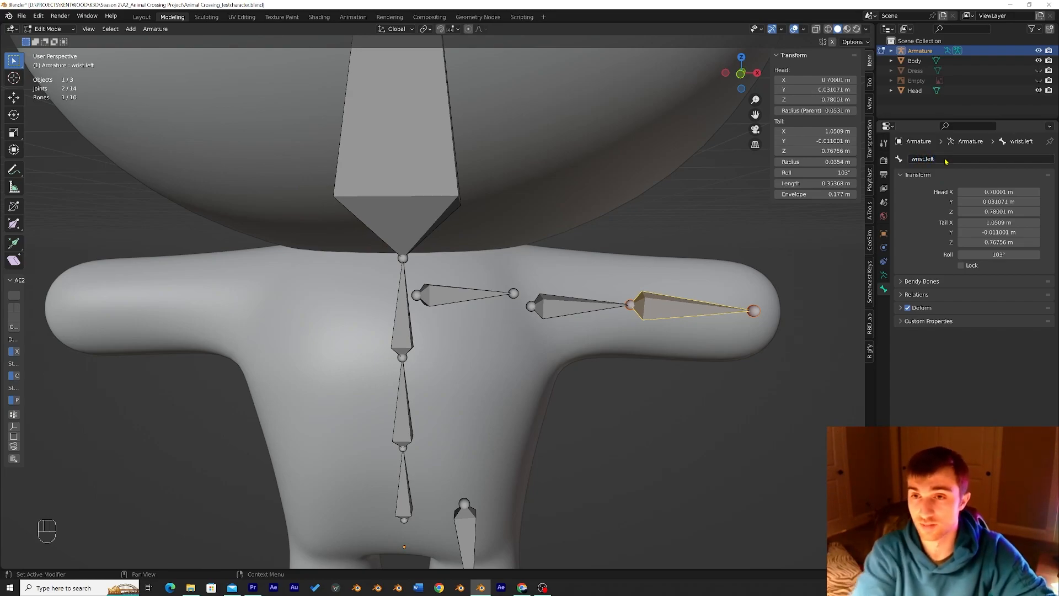
Rename the upper leg bone as Thigh.Left
scroll(750, 235, "down", 2)
left_click(463, 414)
left_click(454, 428)
middle_click_drag(484, 430, 509, 343, "shift")
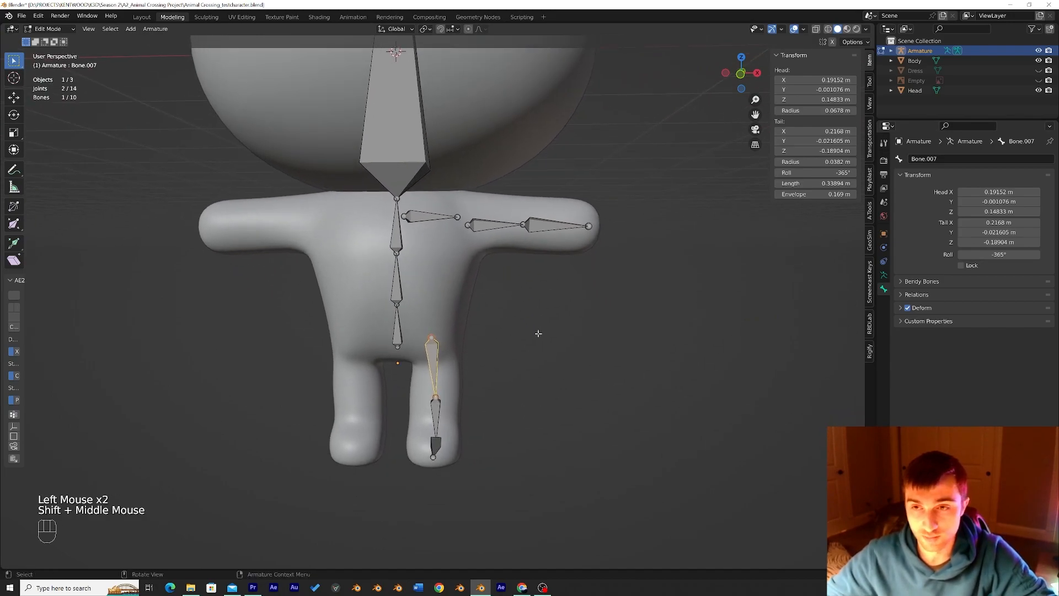
left_click(932, 159)
left_click(400, 337)
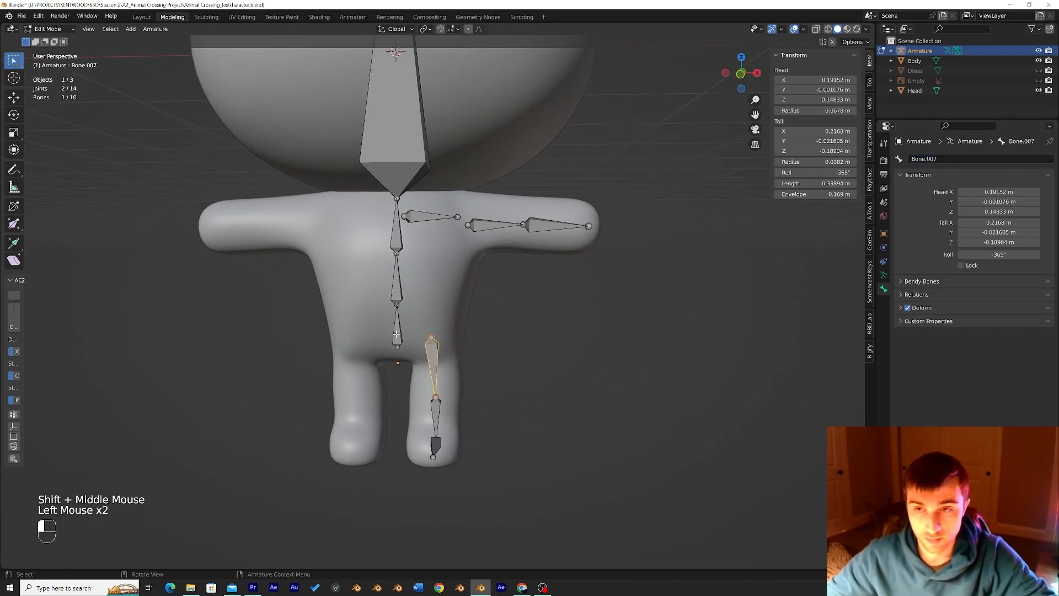
left_click(396, 334)
left_click(432, 348)
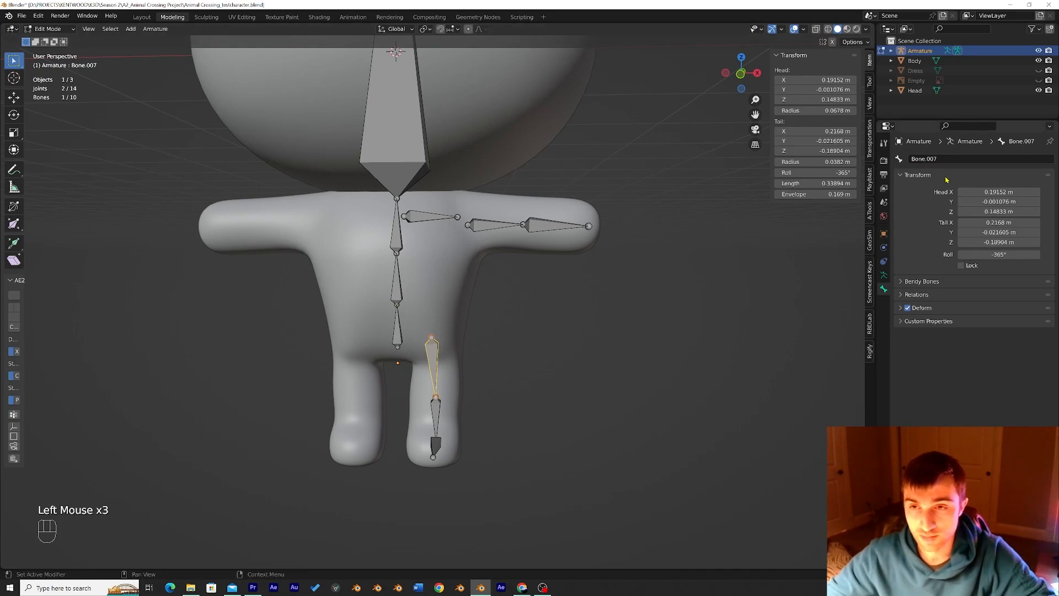
left_click(951, 160)
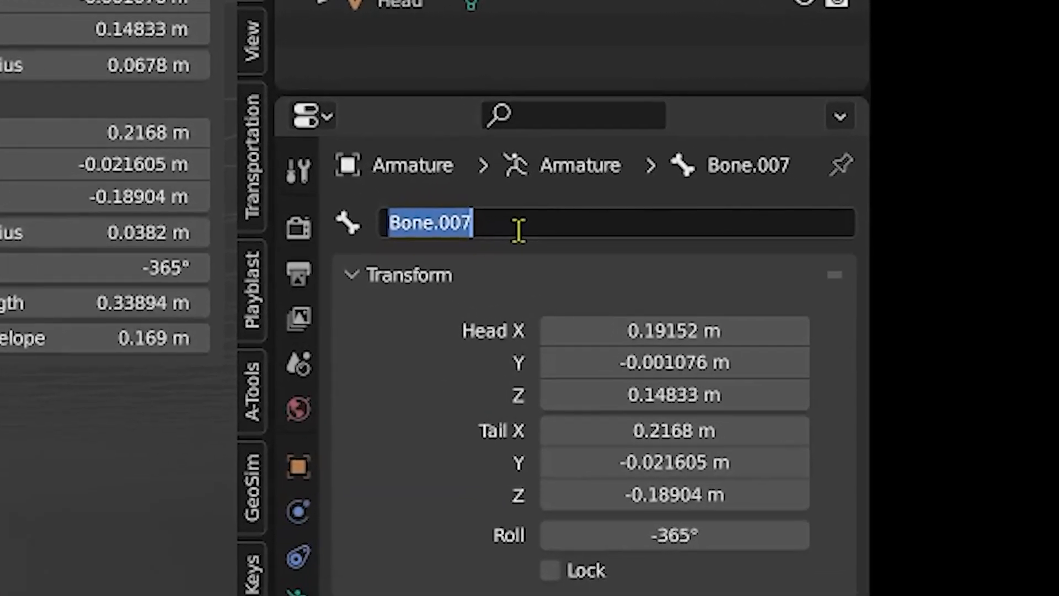
type("Thigh")
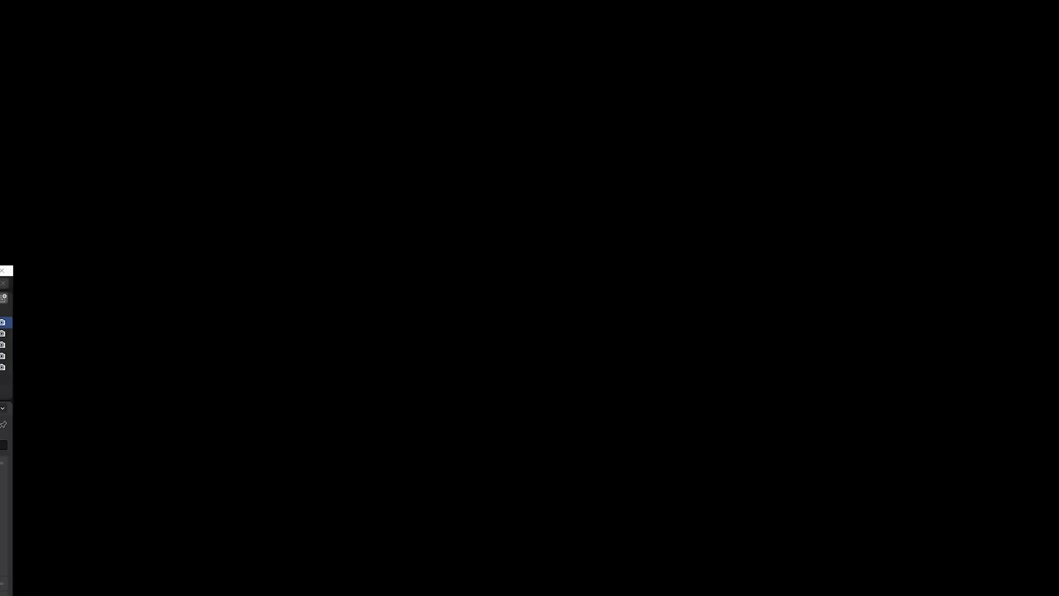
type(".Left")
key("Return")
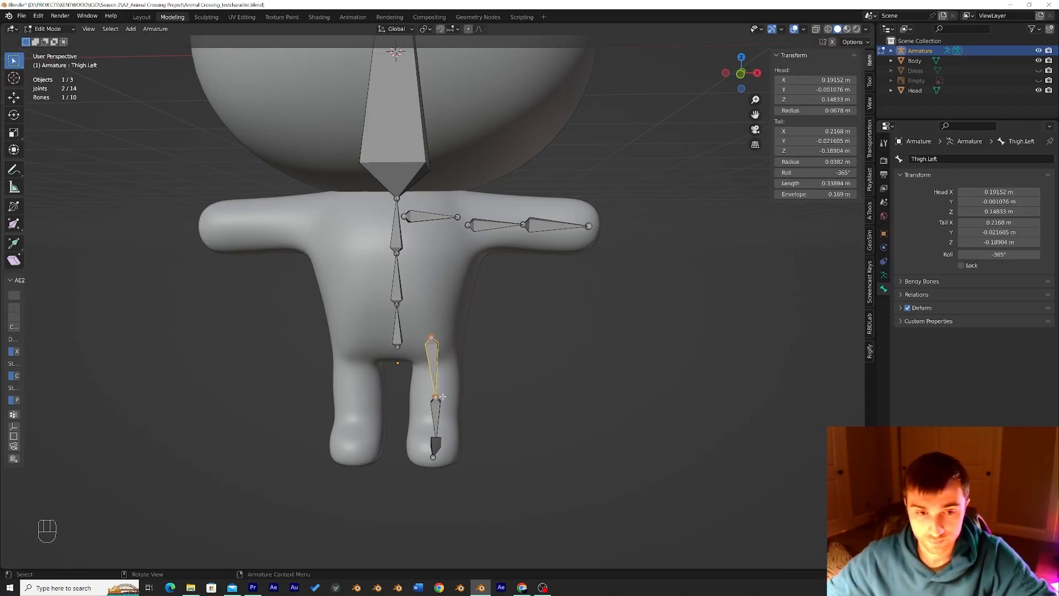
Rename the lower leg bone as Knee.Left
left_click(438, 413)
middle_click_drag(441, 413, 384, 406)
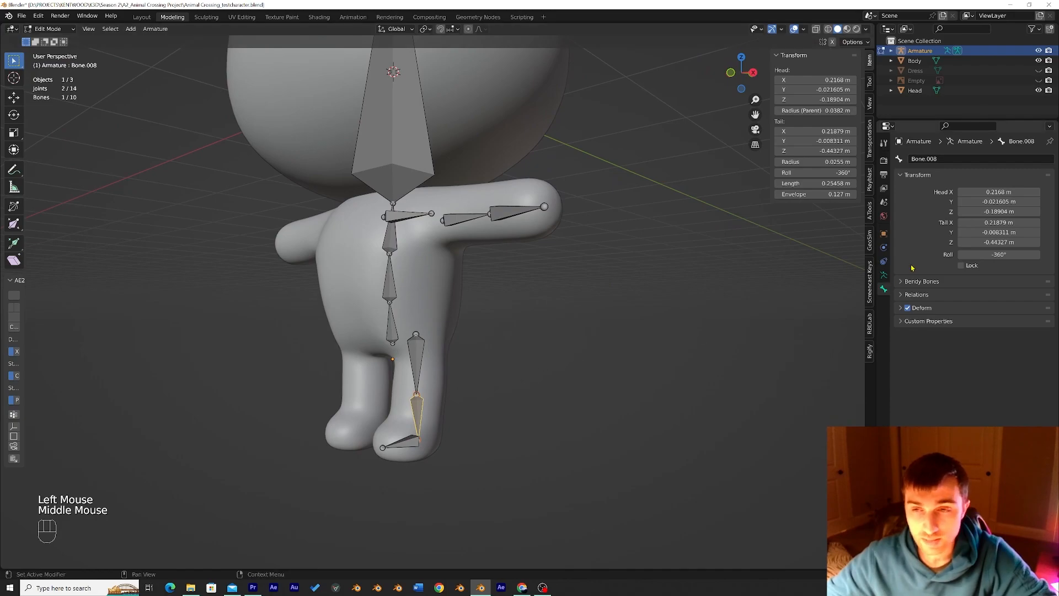
left_click(944, 158)
type("Kne")
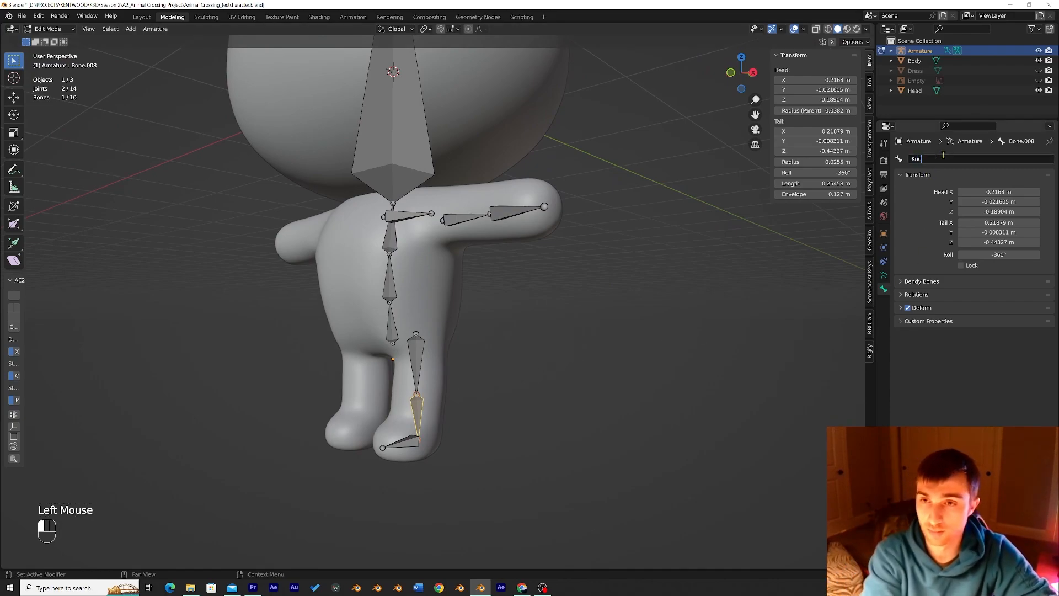
type("e.Left")
key("Return")
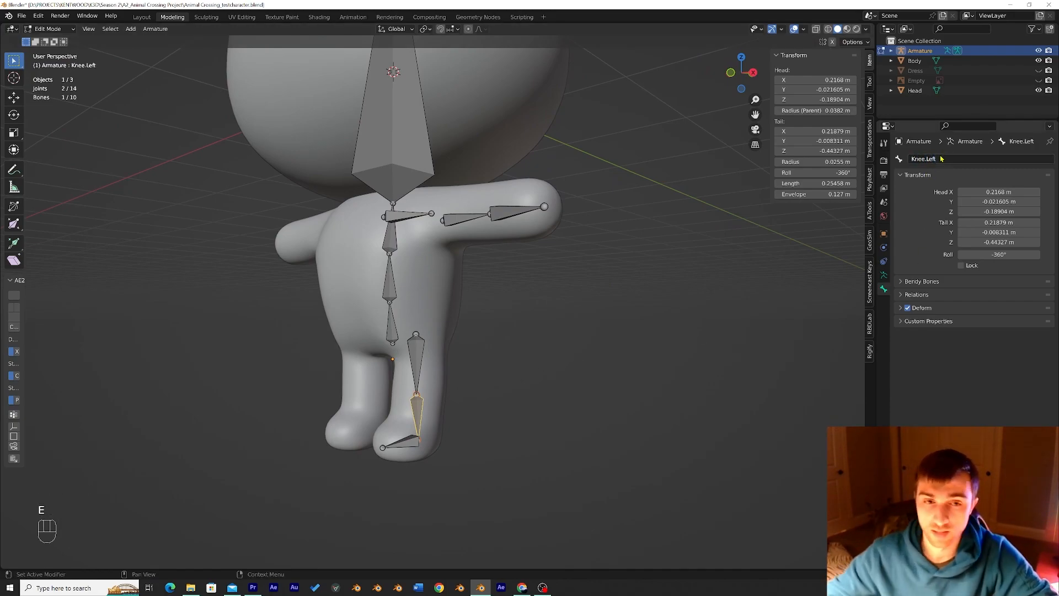
Rename the foot bone as Foot.Left
left_click(399, 444)
double_click(951, 159)
type("Foot.Left")
key("Return")
Symmetrize all the armature's bones to the character's other side, and check the names of the mirrored collarbone and wrist bones
middle_click_drag(625, 288, 695, 303)
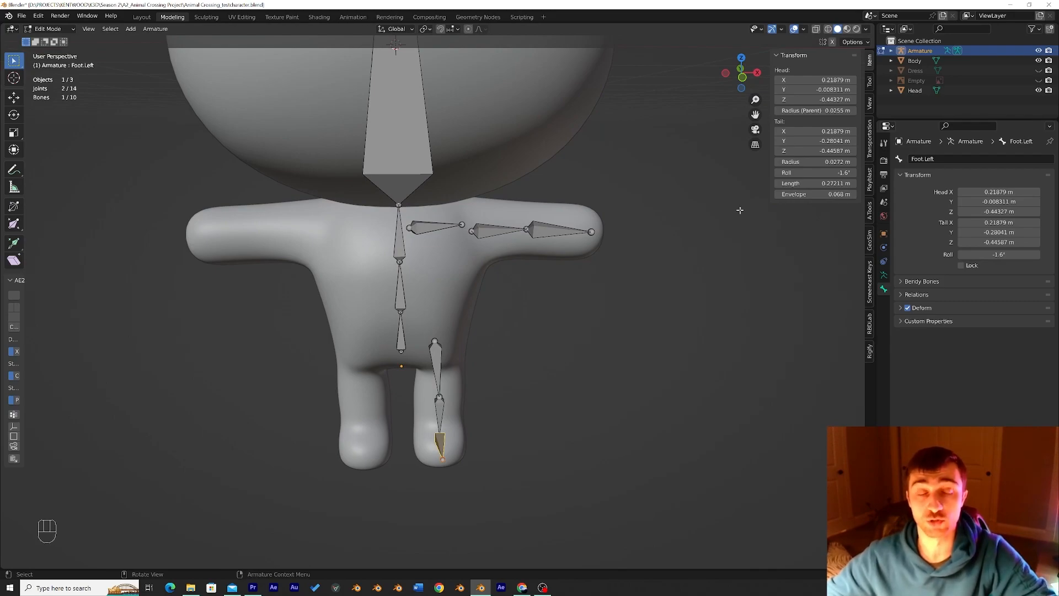
middle_click_drag(678, 239, 726, 268)
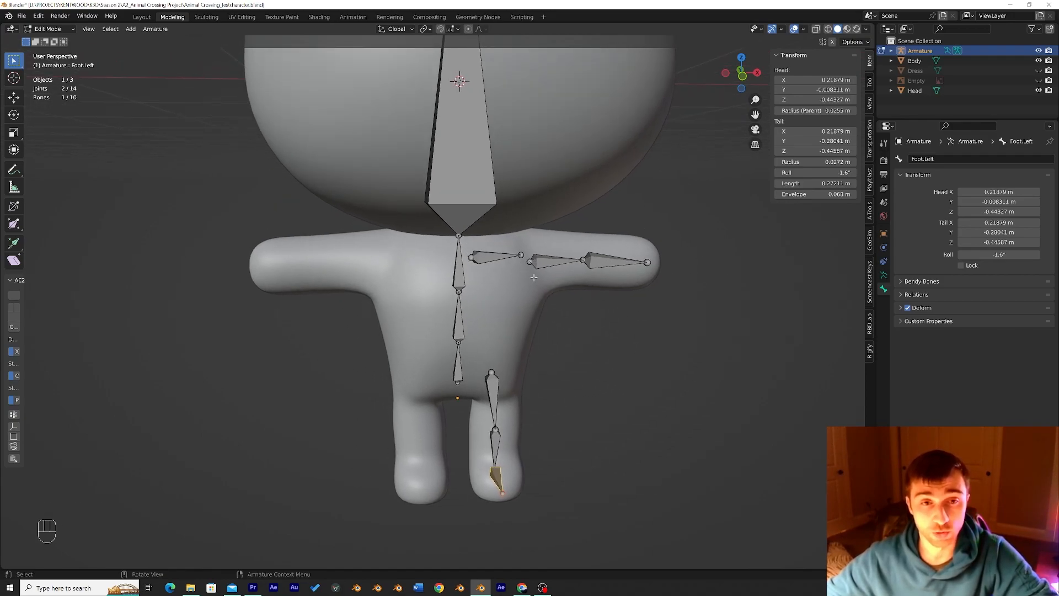
key("a")
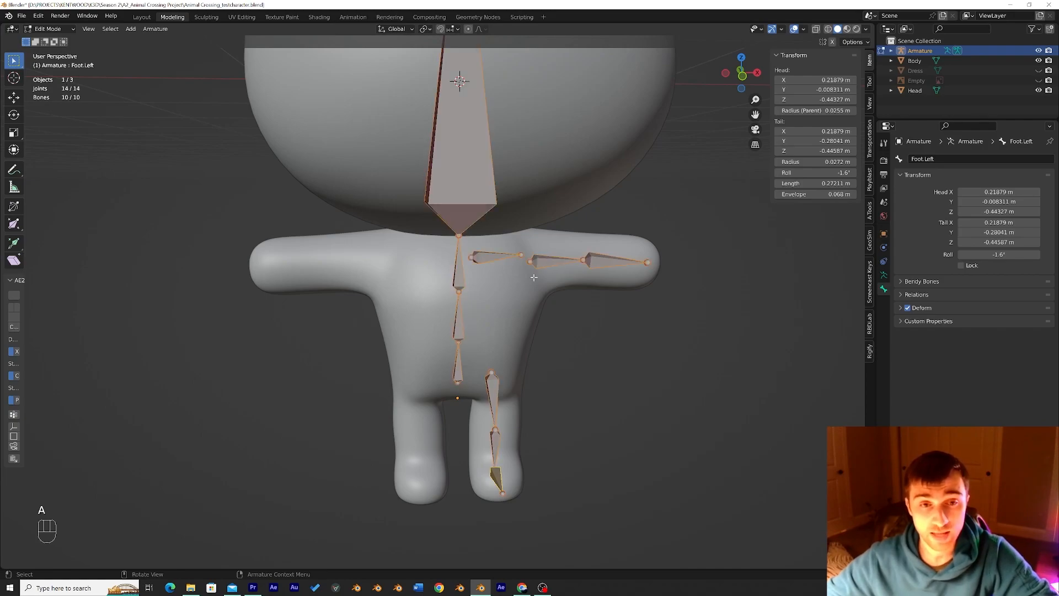
right_click(524, 268)
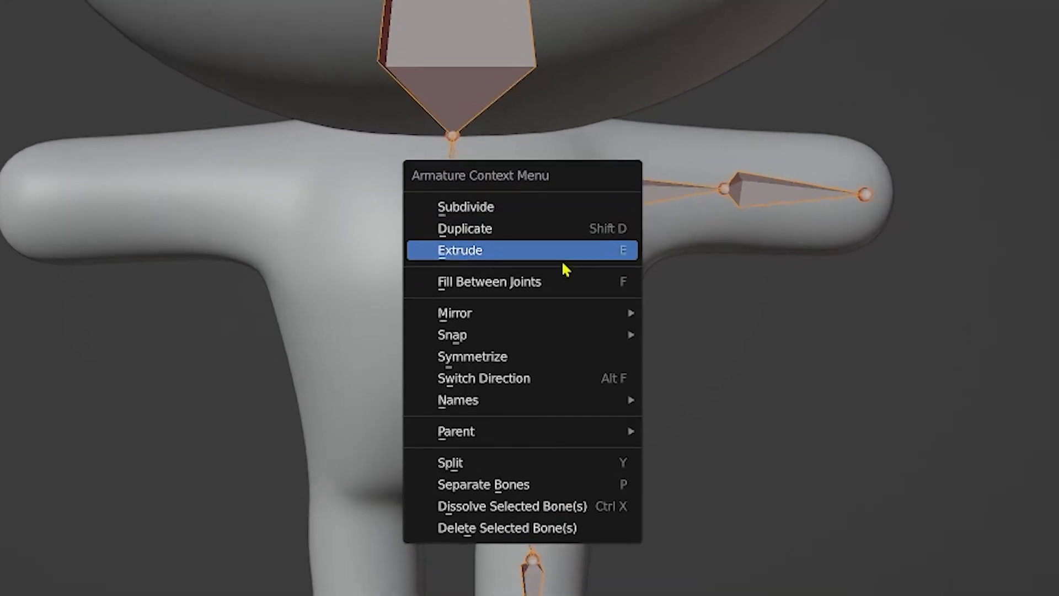
mouse_move(517, 343)
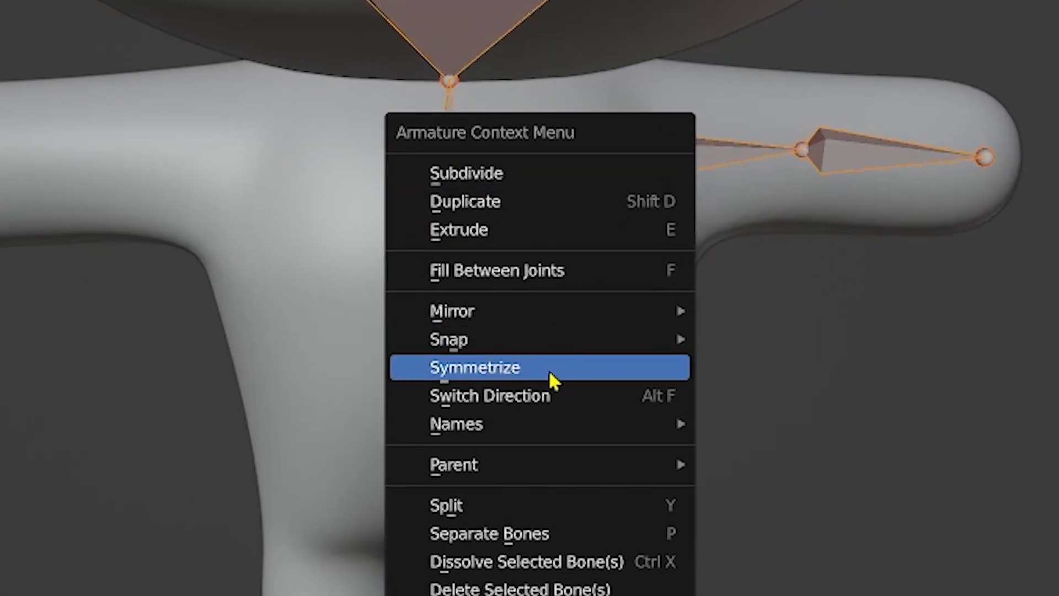
left_click(550, 370)
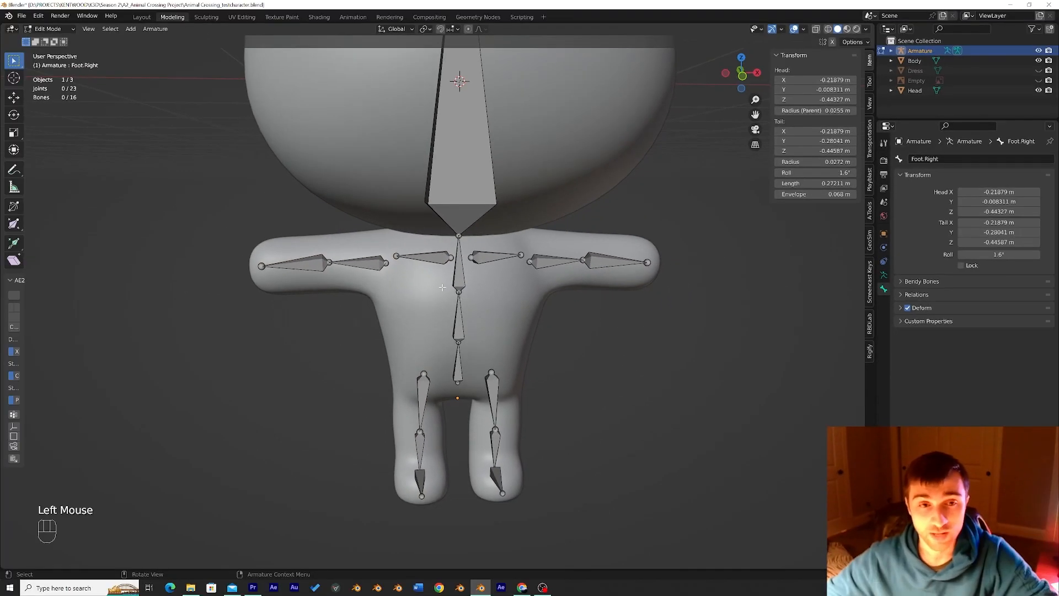
left_click(377, 143)
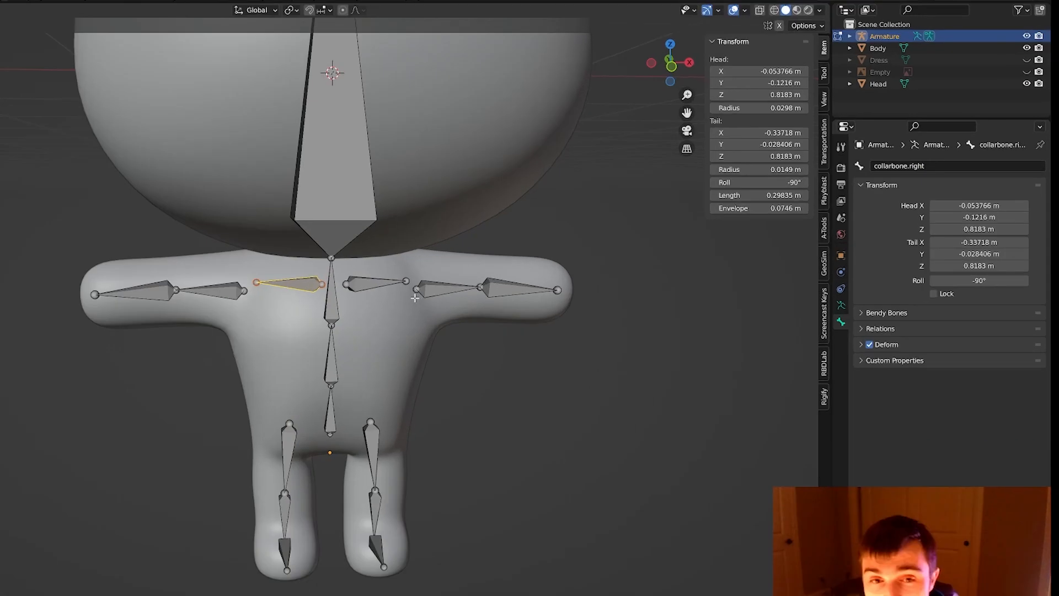
left_click(498, 257)
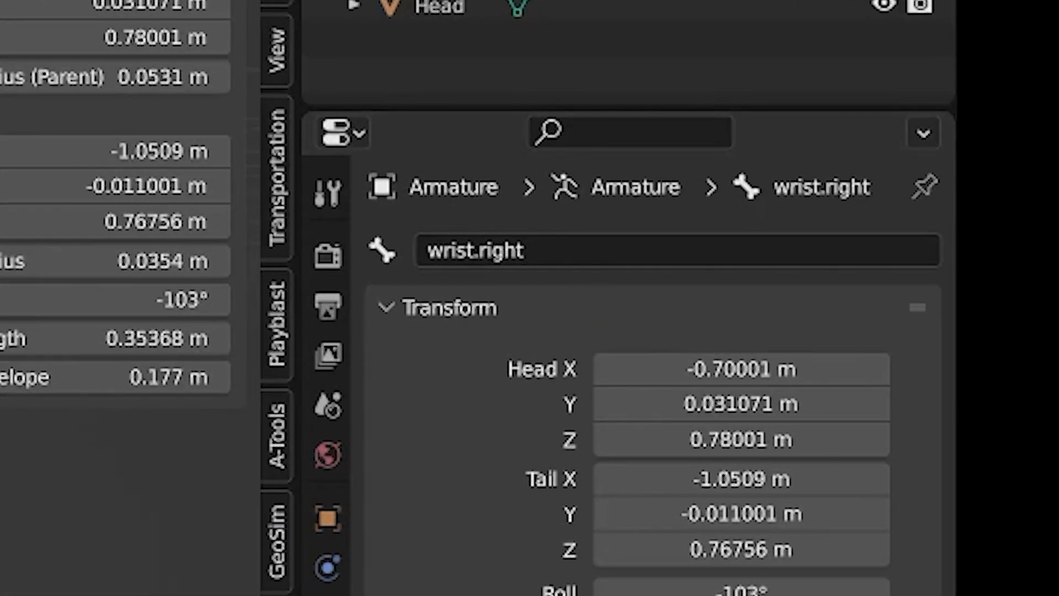
Examine the symmetrized armature on the whole character, checking the Head and left collarbone bones
middle_click_drag(414, 270, 439, 279)
scroll(443, 274, "down", 4)
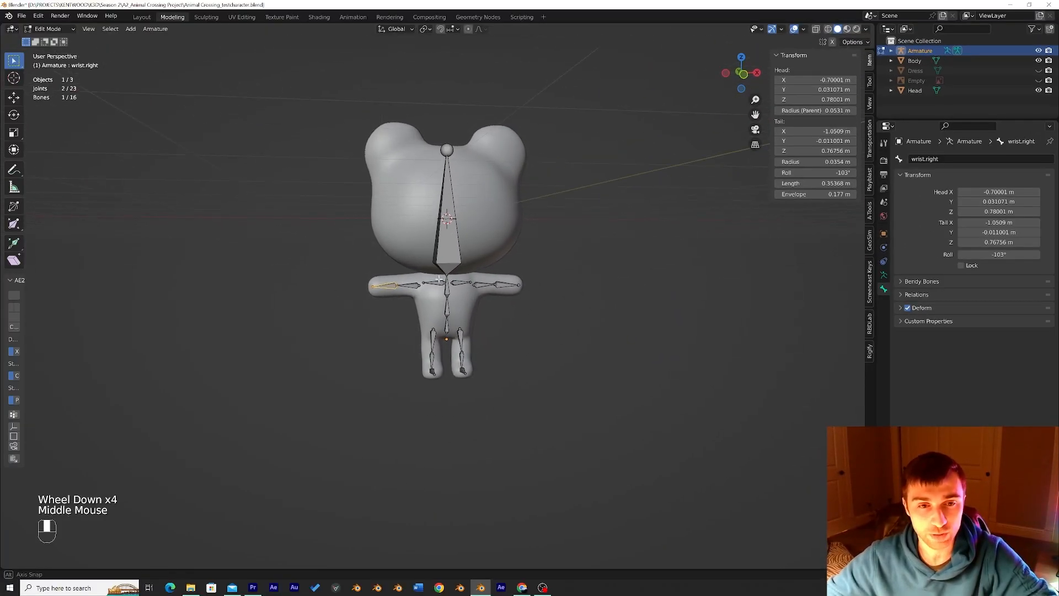
left_click(449, 207)
middle_click_drag(450, 207, 468, 210)
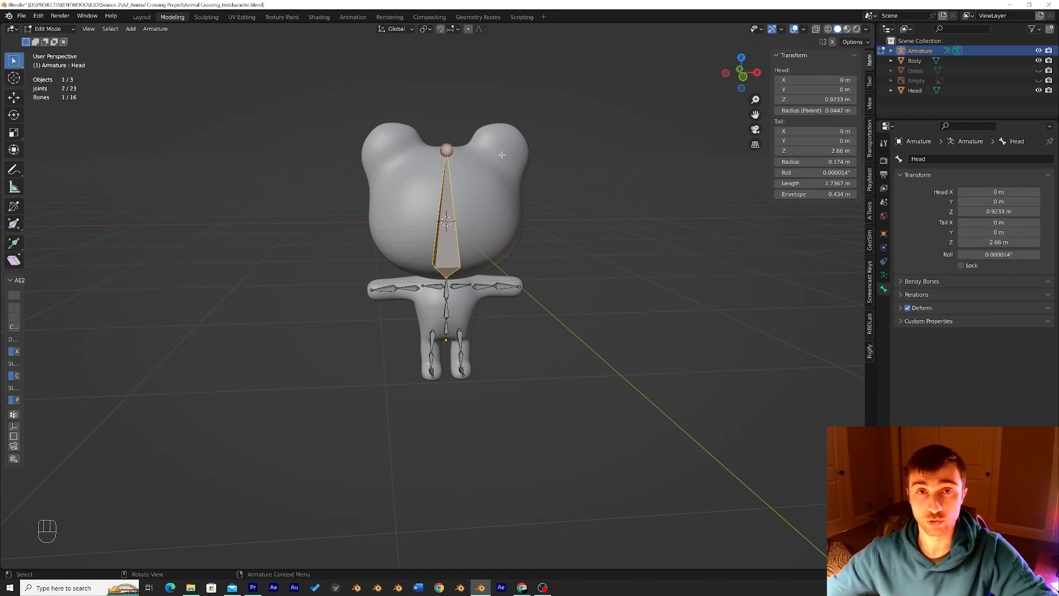
scroll(502, 155, "up", 2)
middle_click_drag(502, 154, 487, 217)
middle_click_drag(492, 370, 501, 358)
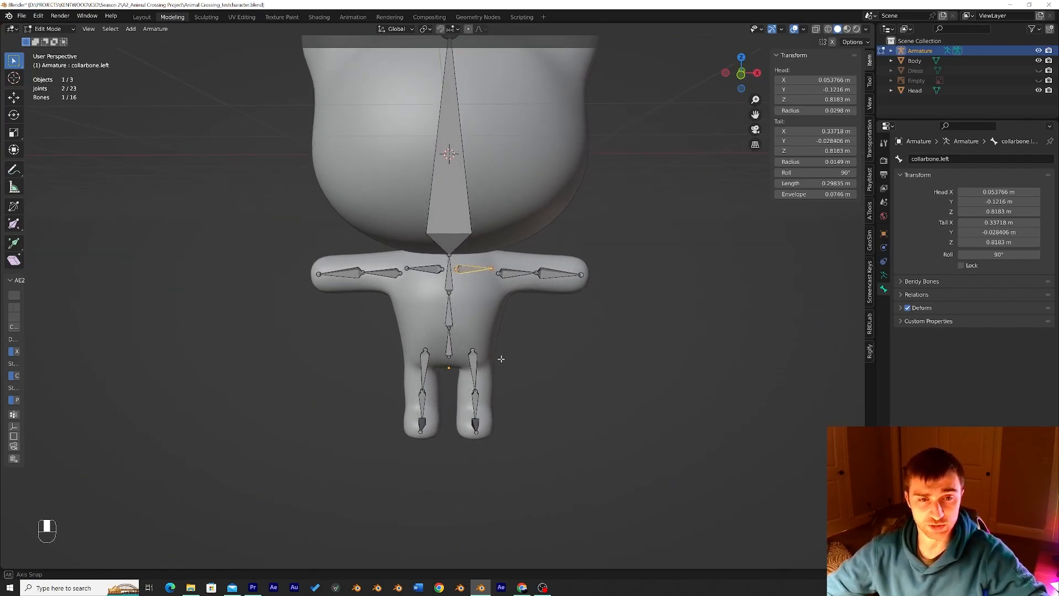
Try selecting all bones linked to the Hips bone and moving them, and undo the move
left_click(449, 345)
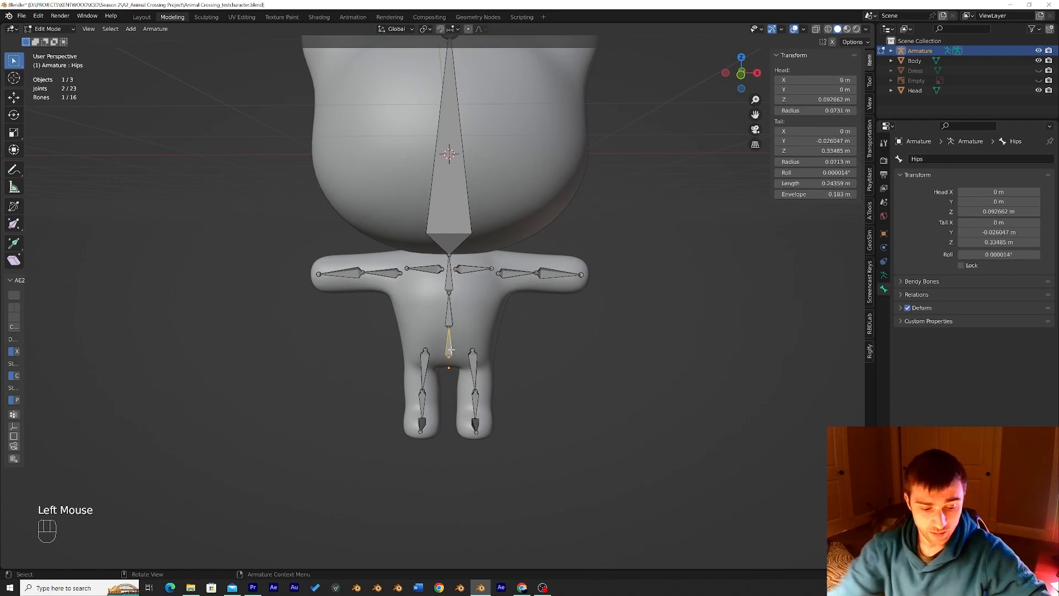
key("ctrl+l")
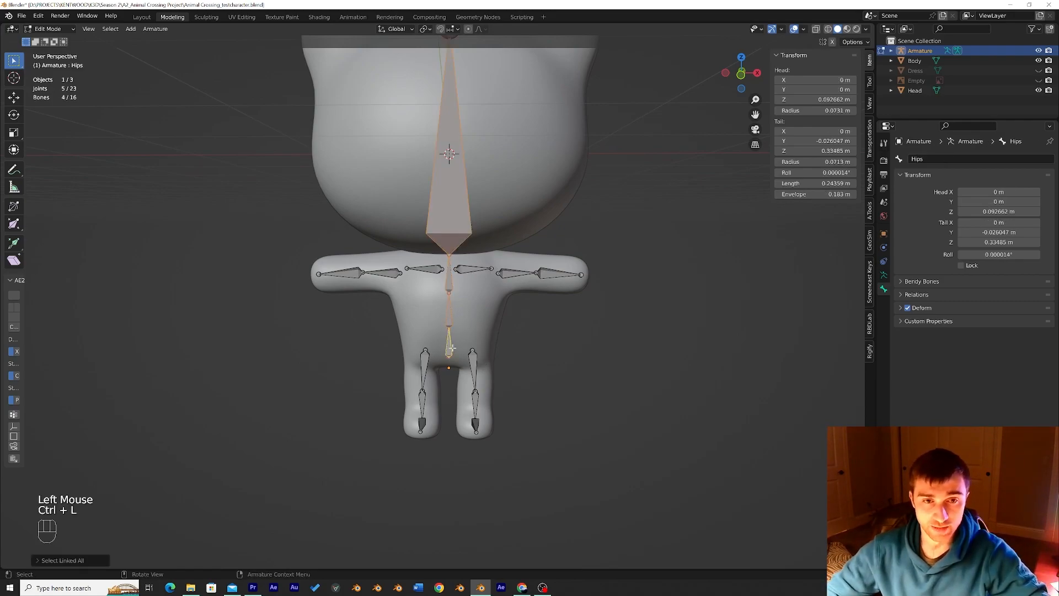
key("g")
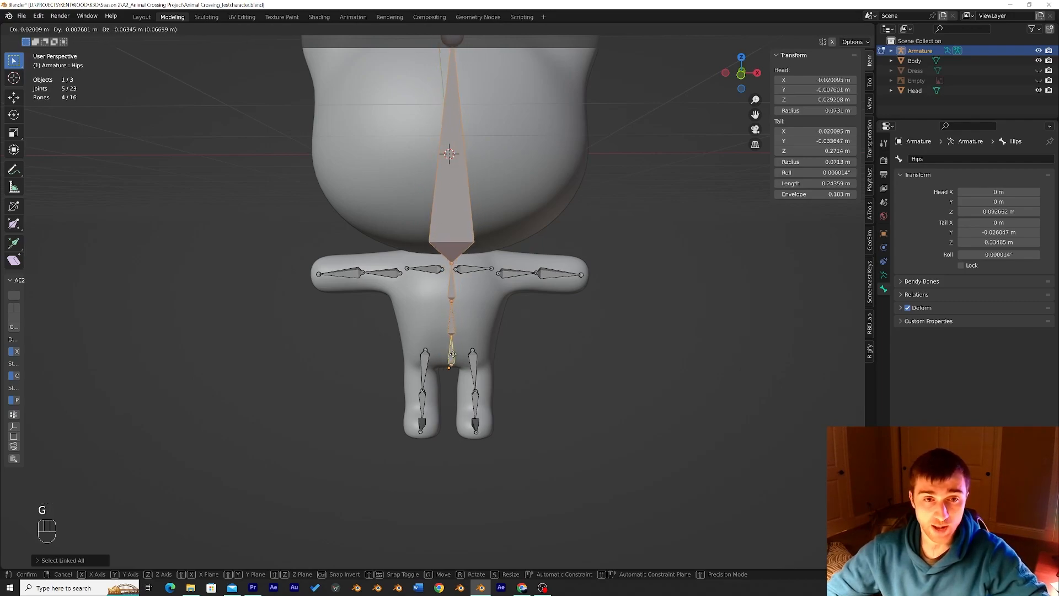
left_click(451, 343)
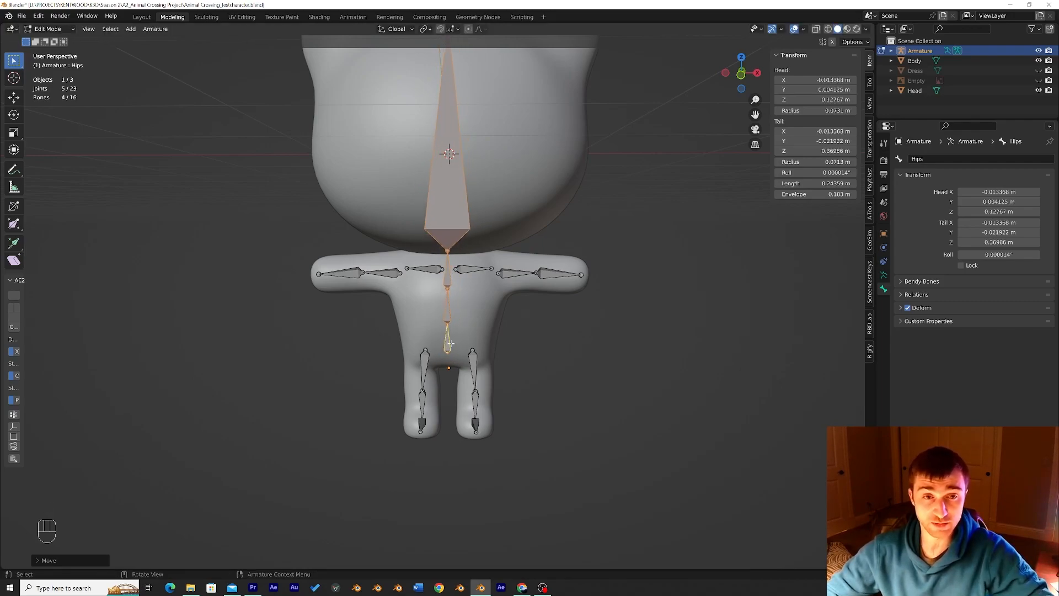
key("ctrl+z")
Repeat the linked selection from the Hips bone, test-move the spine and head chain, and undo it
left_click(472, 360)
left_click(449, 350)
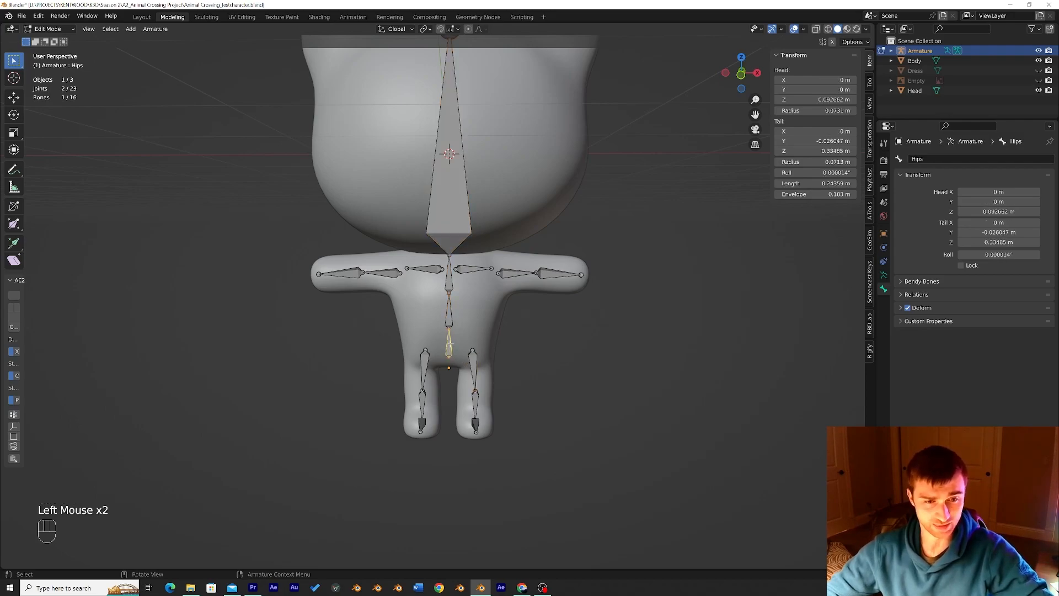
key("ctrl+l")
key("g")
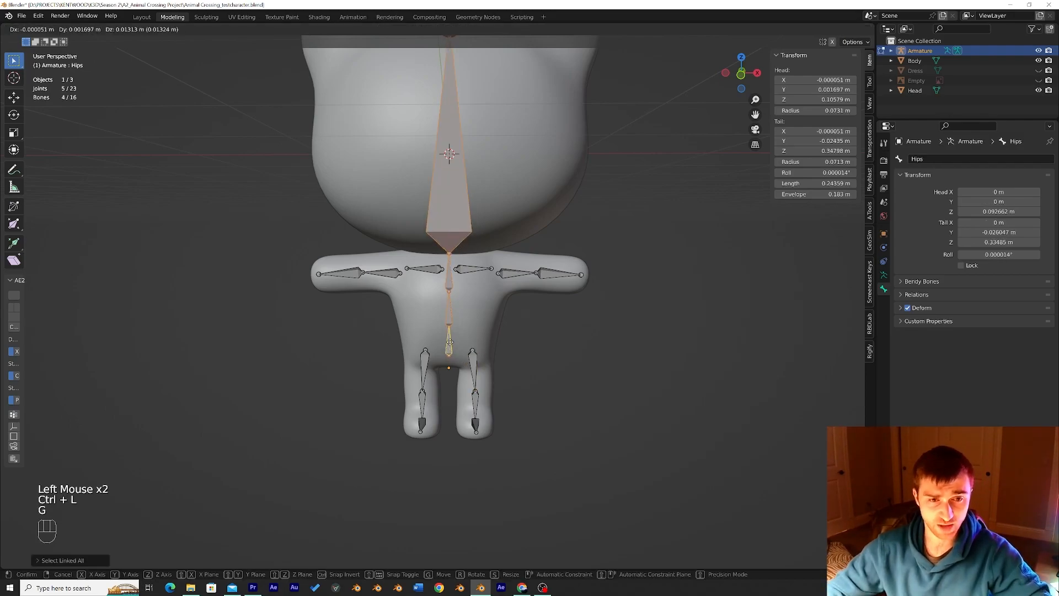
left_click(451, 322)
key("ctrl+z")
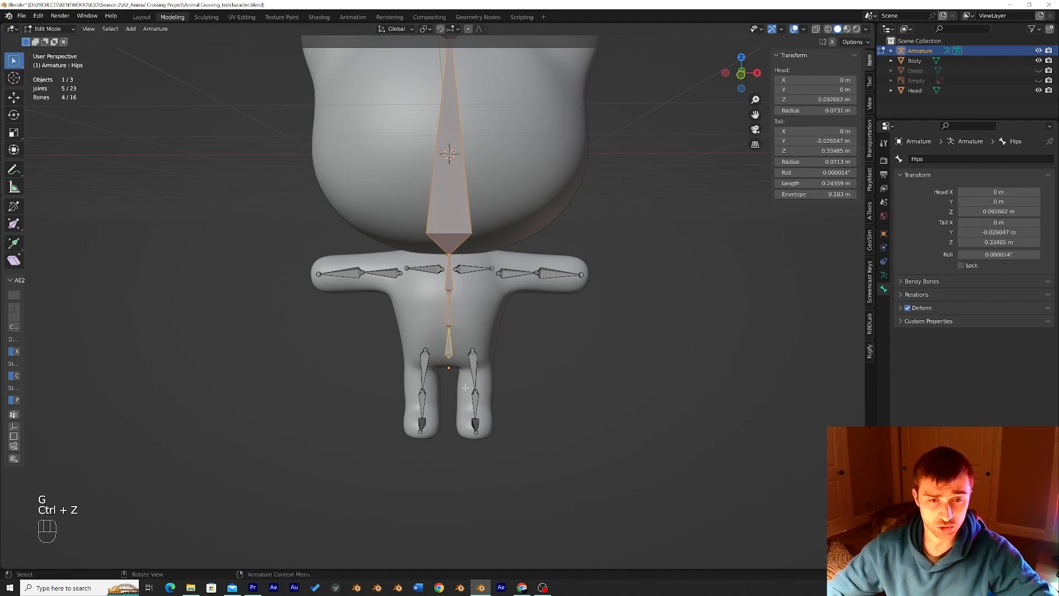
Examine the gap between the left thigh bone and the base of the Hips bone
scroll(465, 387, "up", 2)
scroll(479, 391, "up", 1)
middle_click_drag(479, 391, 469, 398)
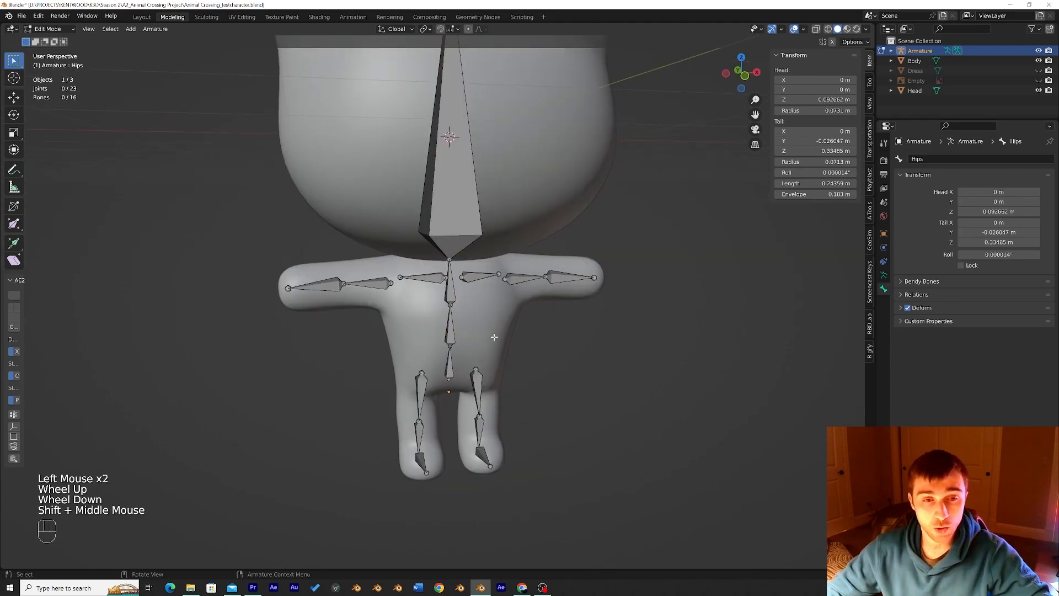
scroll(494, 337, "up", 1)
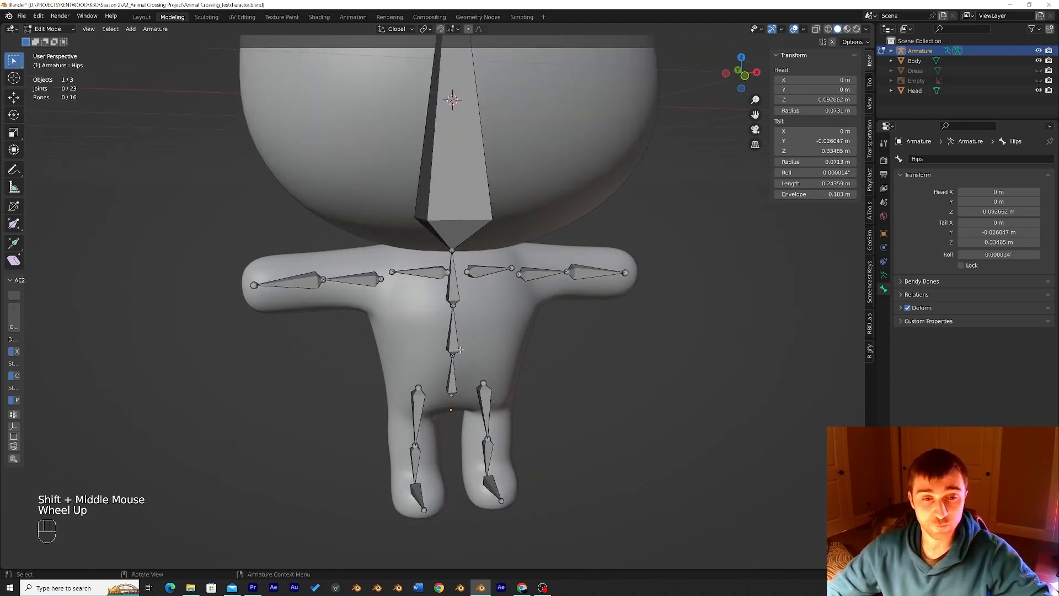
left_click(491, 412)
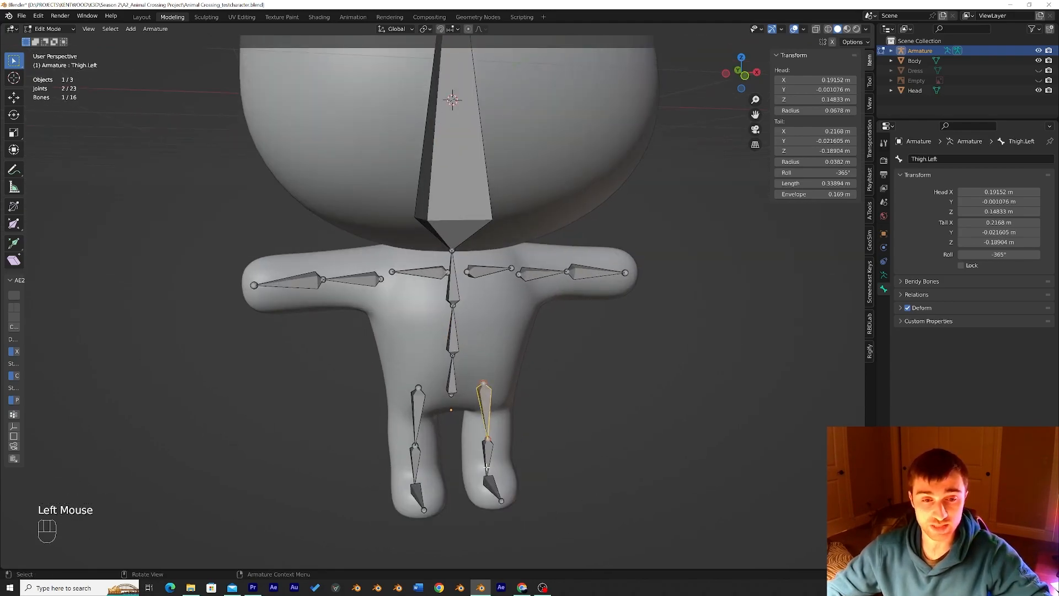
left_click(453, 394)
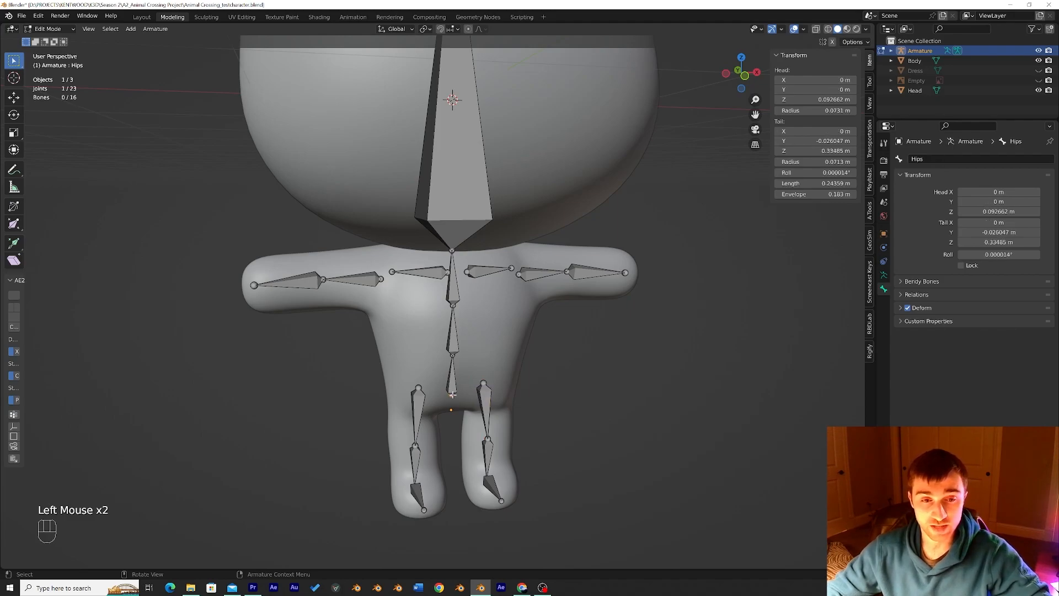
Examine how the arm and collarbone bones on both sides relate to the top of the Chest bone
left_click(543, 272)
left_click(537, 274)
left_click(533, 276)
left_click(528, 278)
left_click(528, 277)
left_click(481, 270)
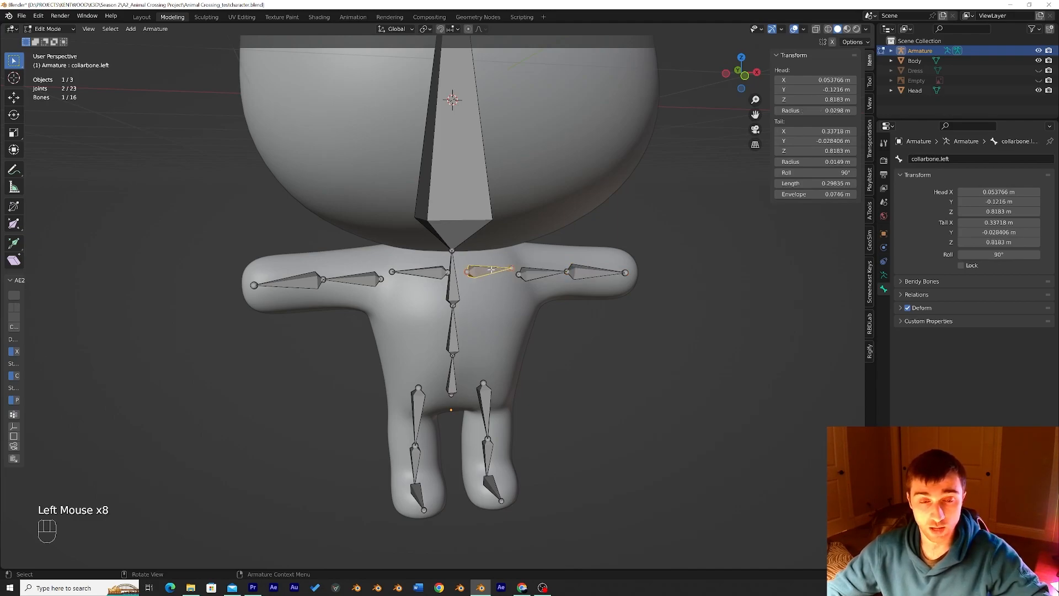
left_click(453, 251)
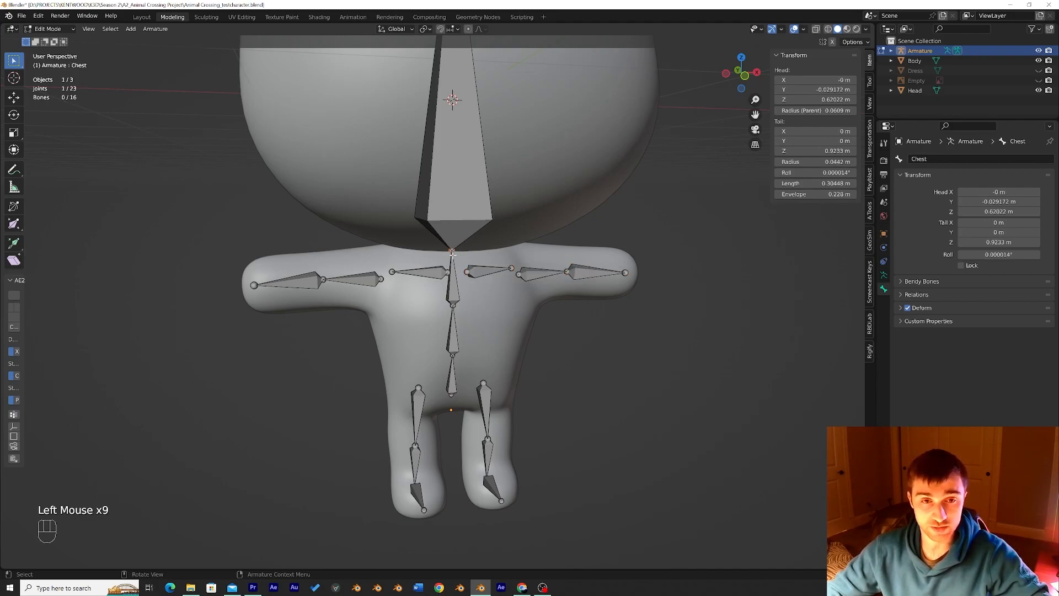
left_click(429, 273)
left_click(368, 284)
left_click(312, 285)
left_click(417, 272)
middle_click_drag(467, 273, 457, 269)
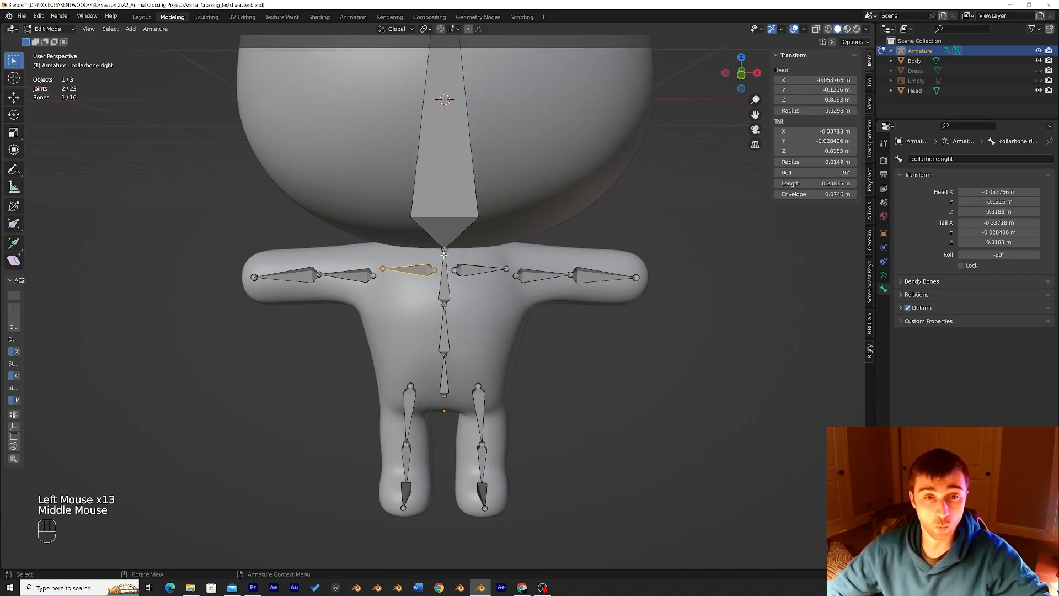
Try rotating the Chest bone to test whether the collarbones follow it, and undo the rotation
left_click(444, 267)
key("r")
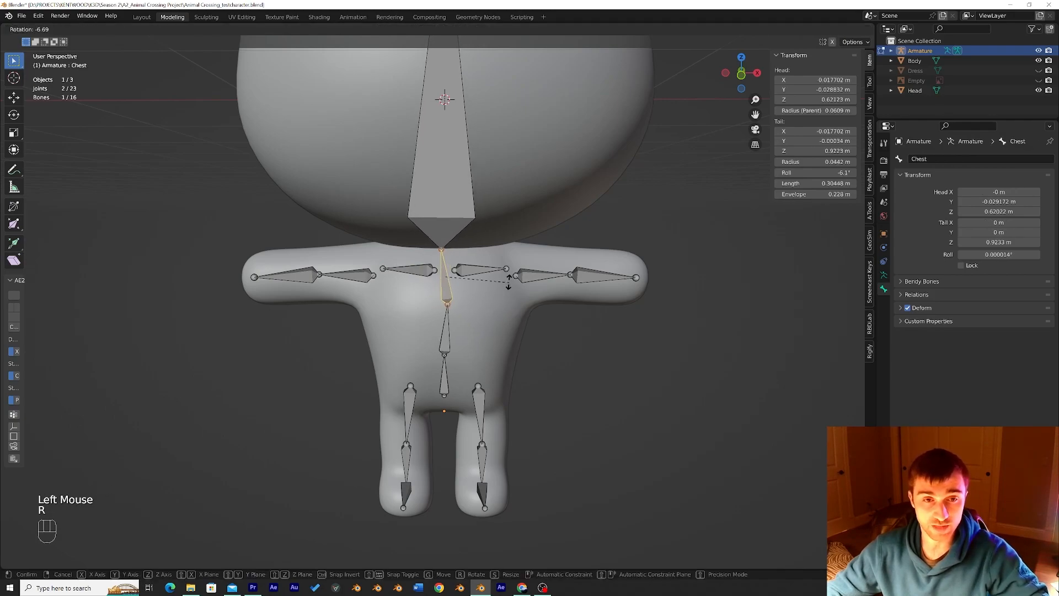
key("ctrl+z")
left_click(479, 268)
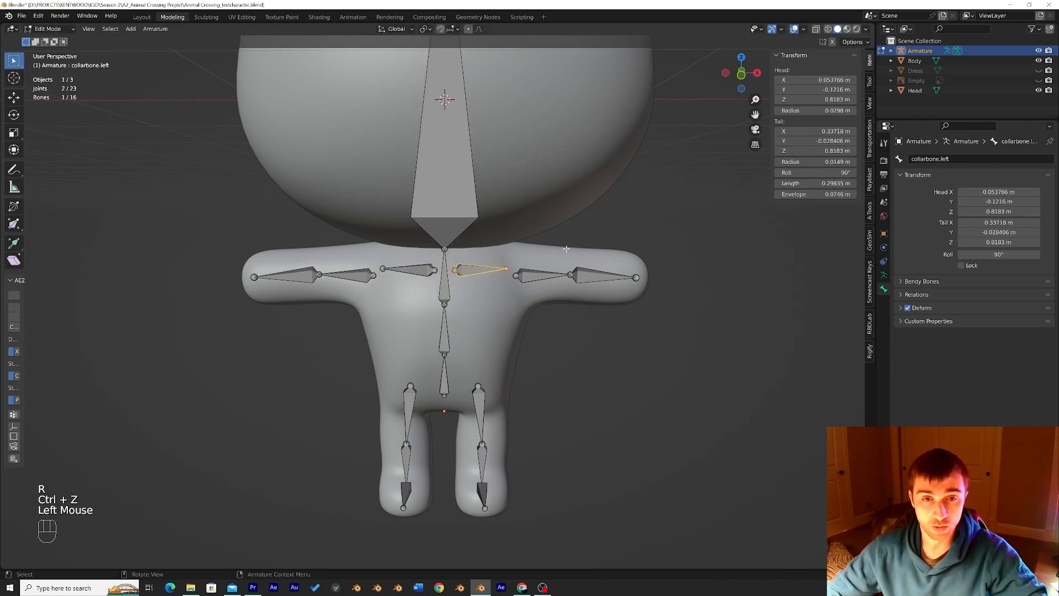
left_click(444, 281)
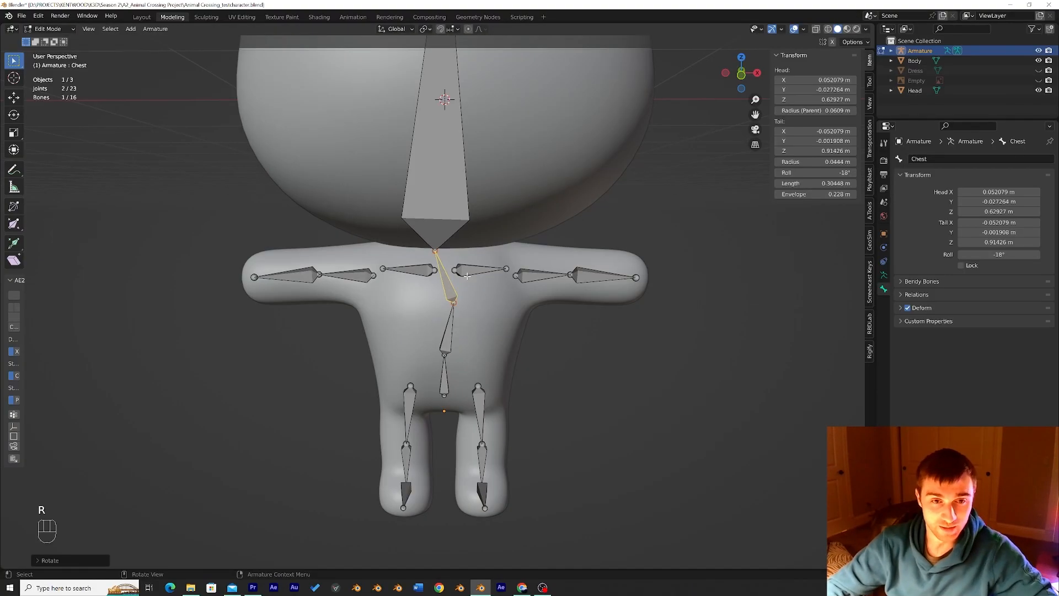
key("ctrl+z")
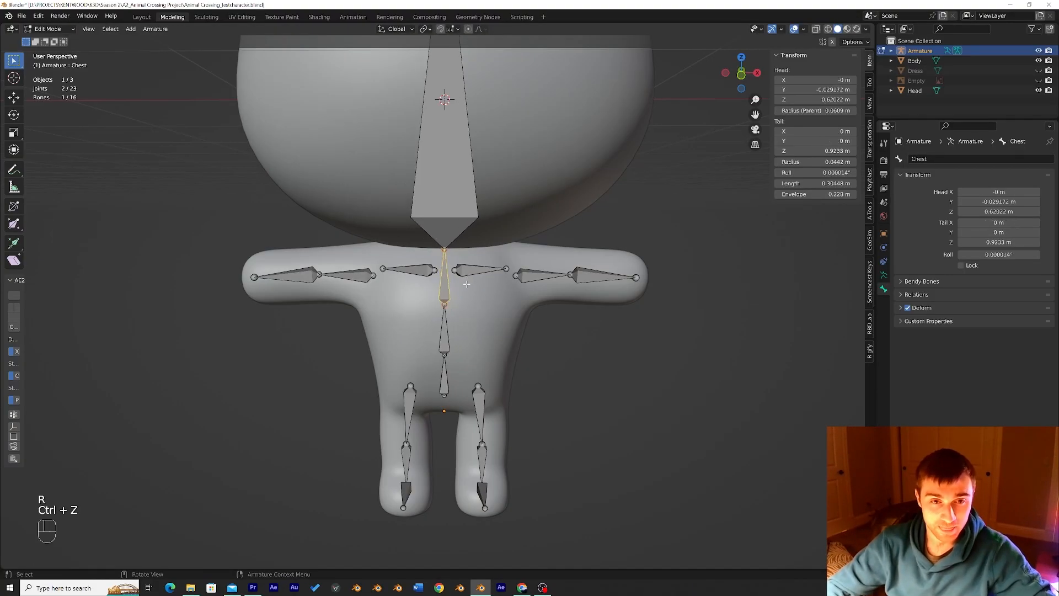
Switch the armature from Edit Mode to Object Mode and deselect everything
scroll(487, 268, "up", 2)
scroll(488, 269, "down", 1)
left_click(494, 257)
left_click(581, 270)
scroll(581, 270, "down", 1)
middle_click_drag(581, 270, 525, 276, "shift")
scroll(525, 275, "up", 1)
left_click(588, 272, "shift")
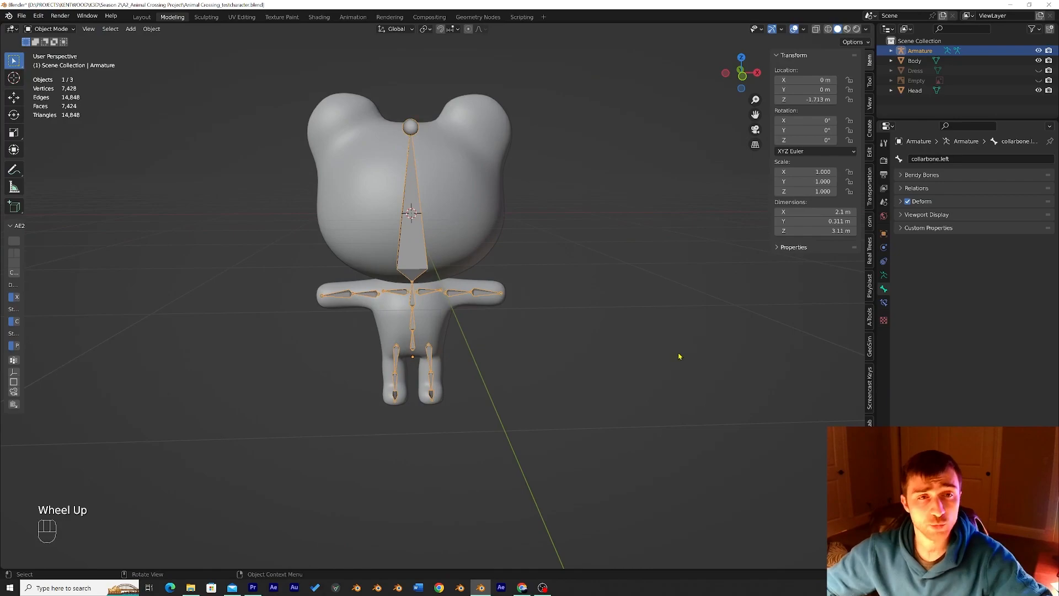
left_click(679, 342)
middle_click_drag(678, 336, 587, 266)
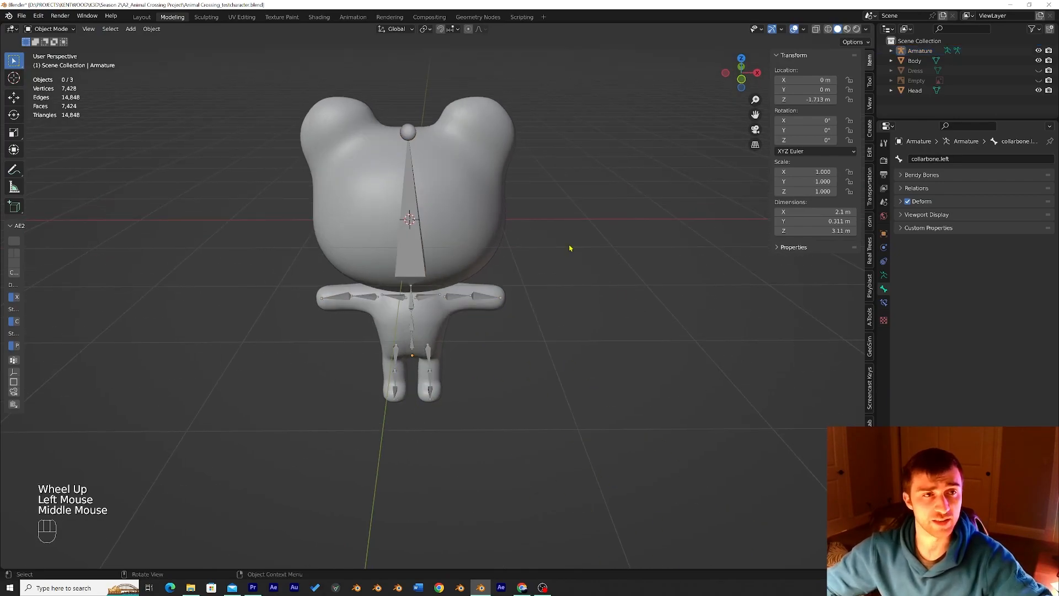
Add a cube and place it beside the character at about X 2.71, Y 0.13, Z 0.35 m
left_click(131, 28)
mouse_move(137, 41)
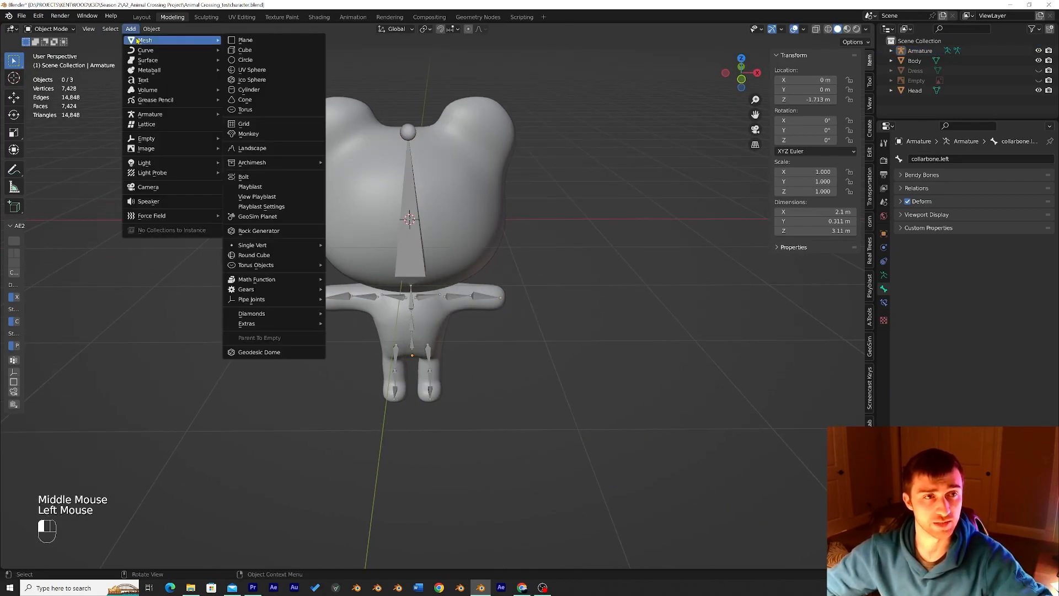
left_click(245, 50)
key("g")
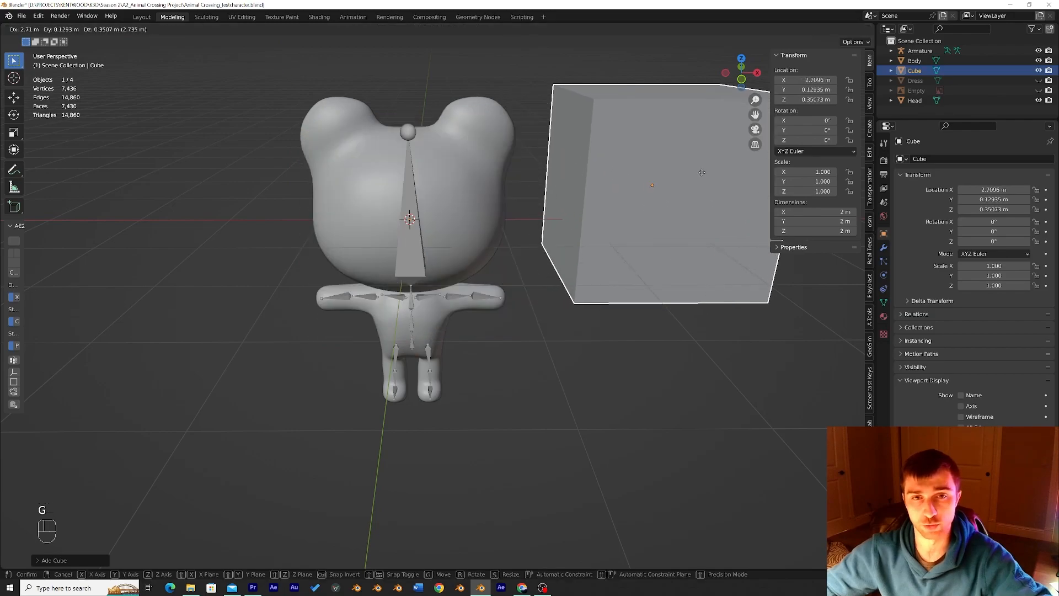
left_click(689, 192)
scroll(689, 191, "down", 2)
middle_click_drag(689, 191, 594, 194, "shift")
scroll(593, 194, "up", 4)
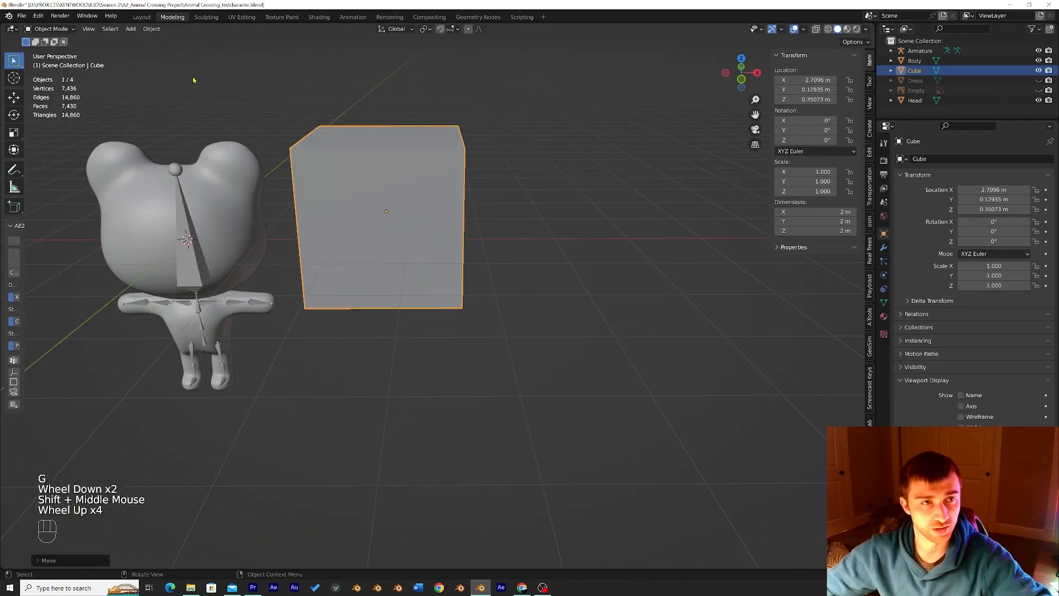
Add a second cube and place it beyond the first at about X 5.59, Y 0.06, Z 0.25 m
left_click(129, 30)
mouse_move(138, 41)
left_click(245, 50)
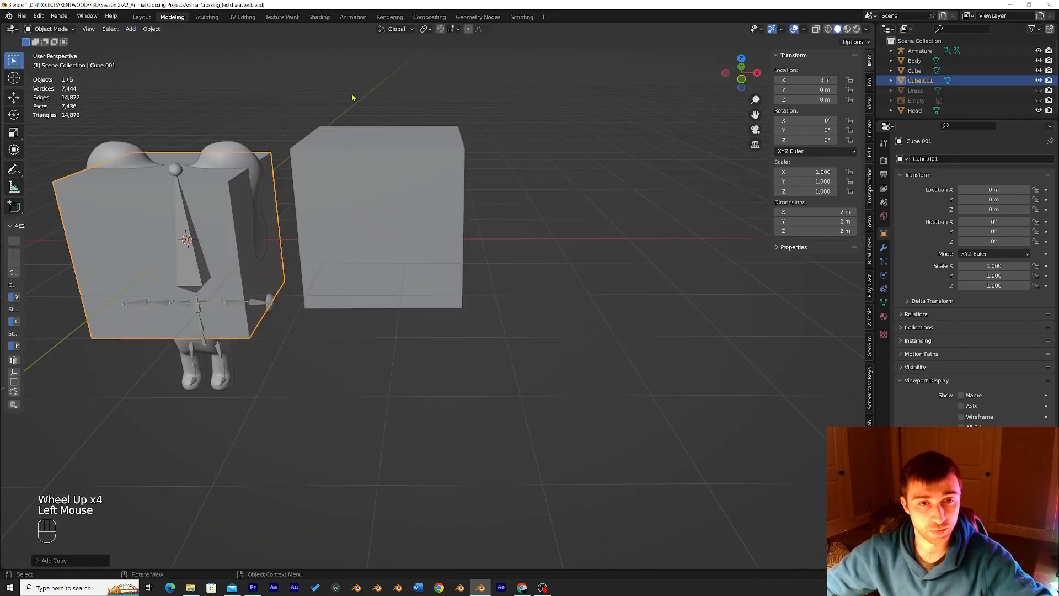
key("g")
left_click(855, 103)
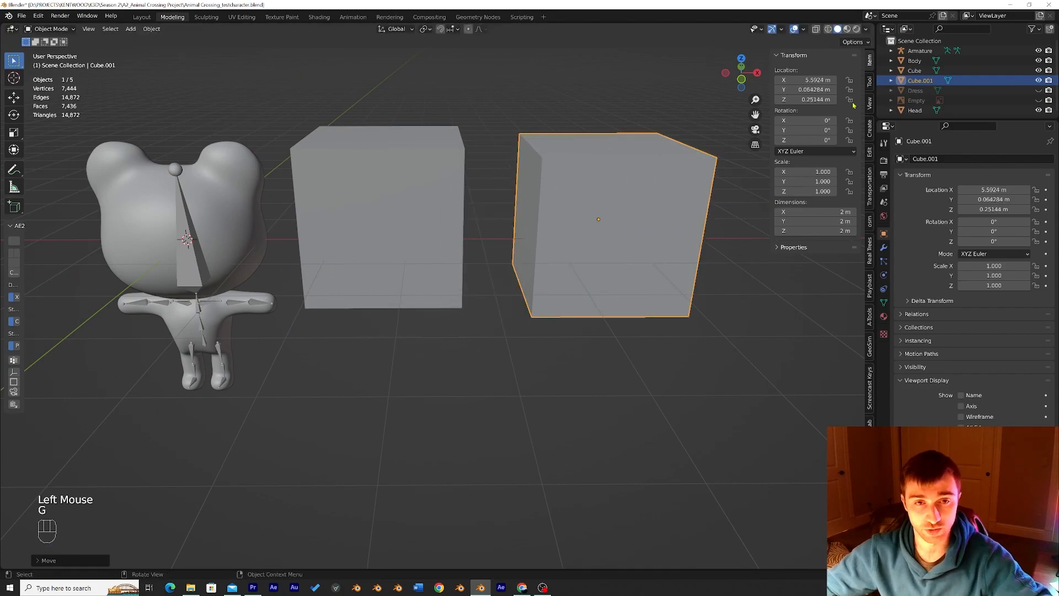
Move the first cube nearer the second, to about X 2.97, Y 0.09, Z 0.26 m
left_click(440, 223)
scroll(549, 225, "down", 2)
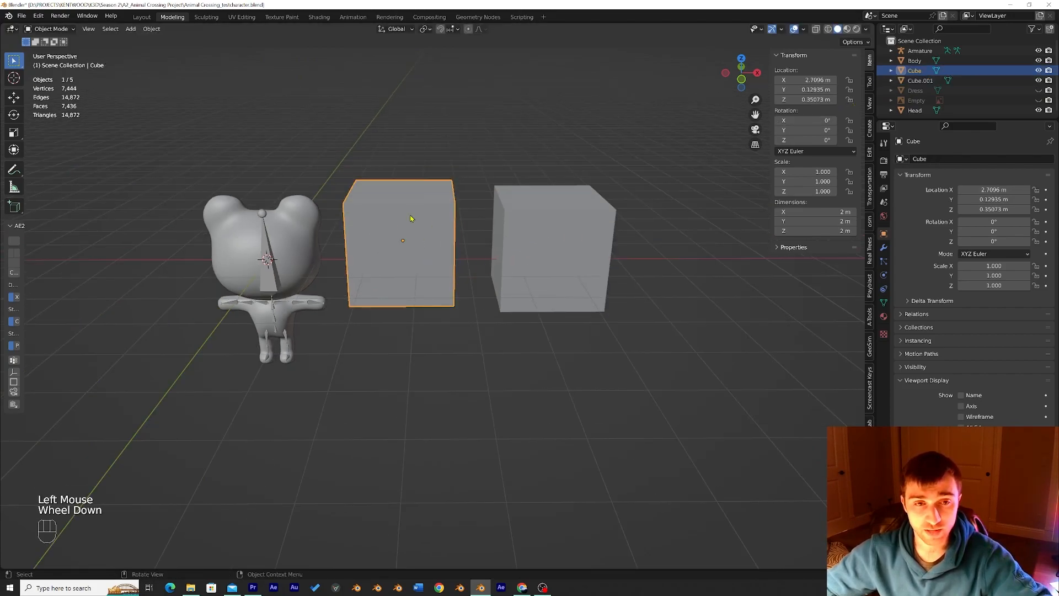
key("g")
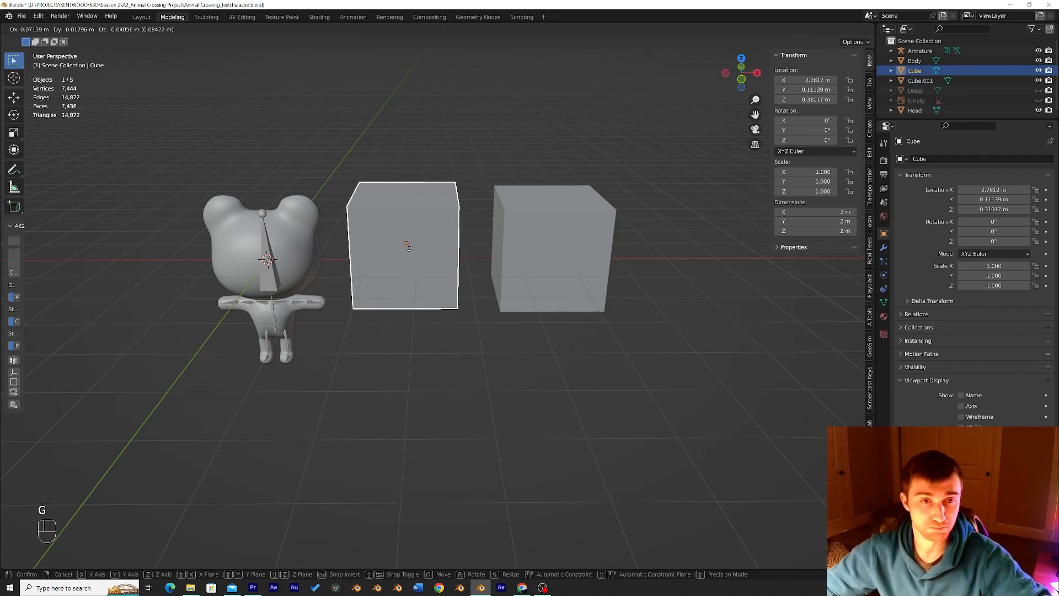
left_click(418, 250)
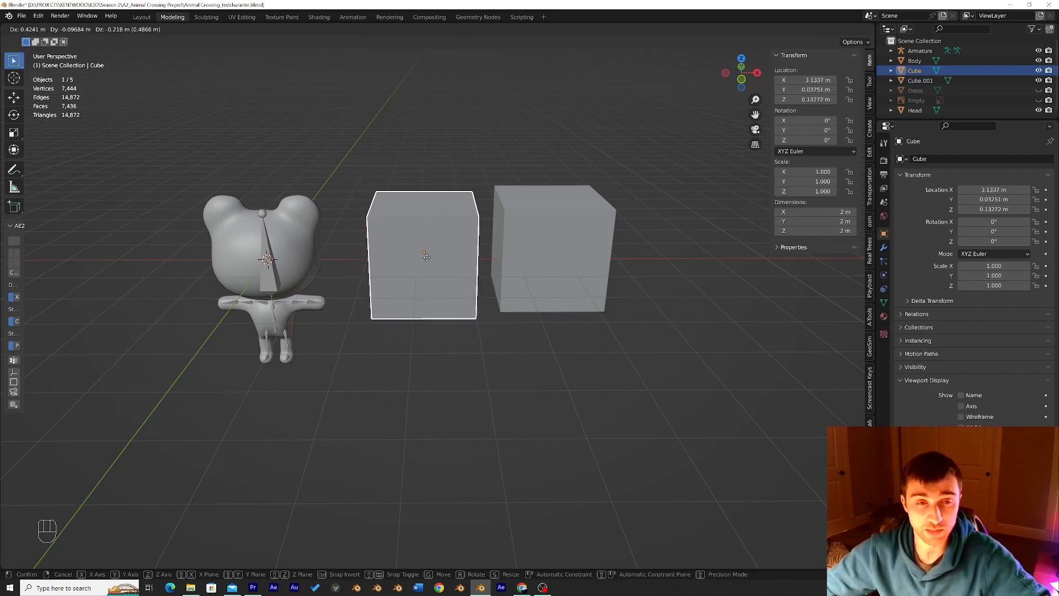
Parent the second cube to the first cube, using the plain Object parenting option
left_click(574, 241)
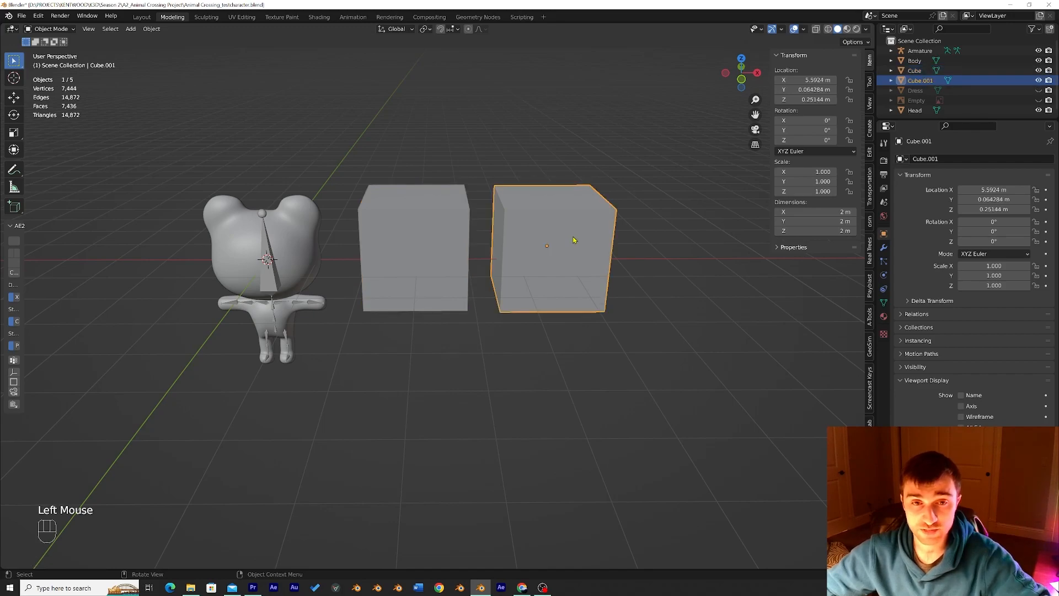
left_click(422, 235, "shift")
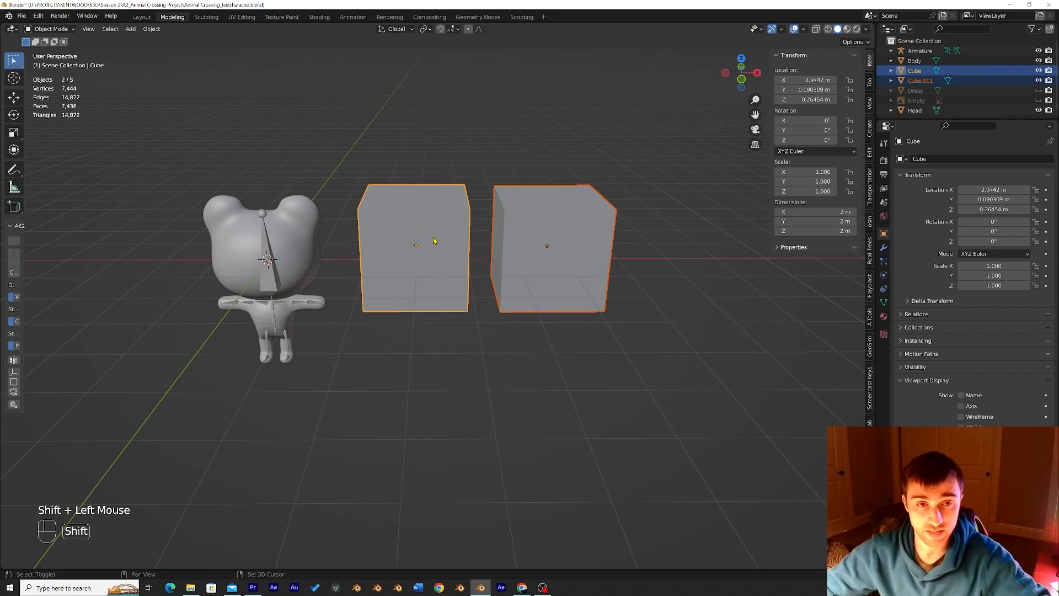
key("ctrl+p")
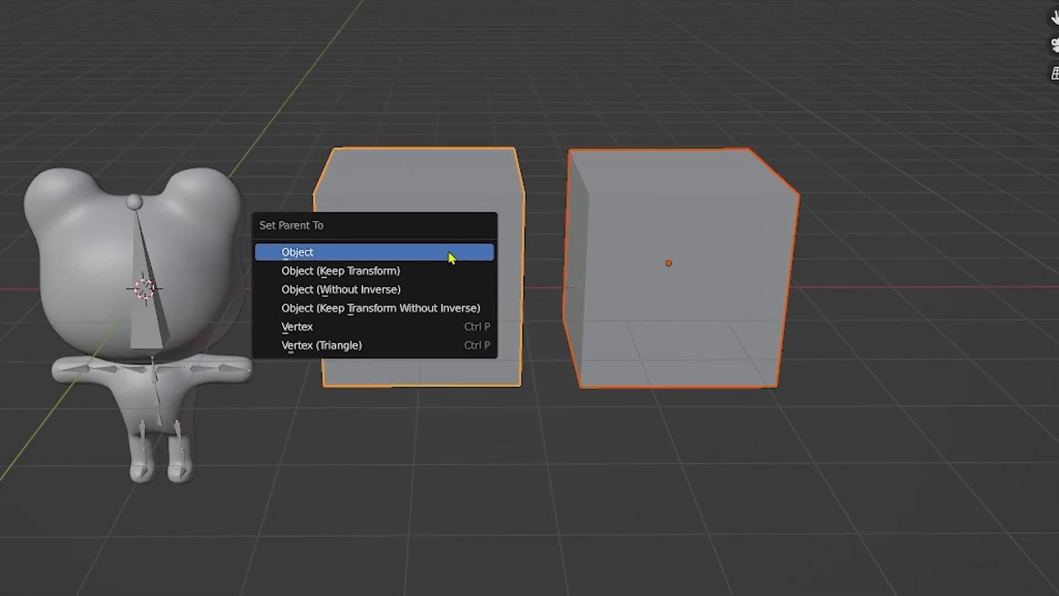
left_click(430, 239)
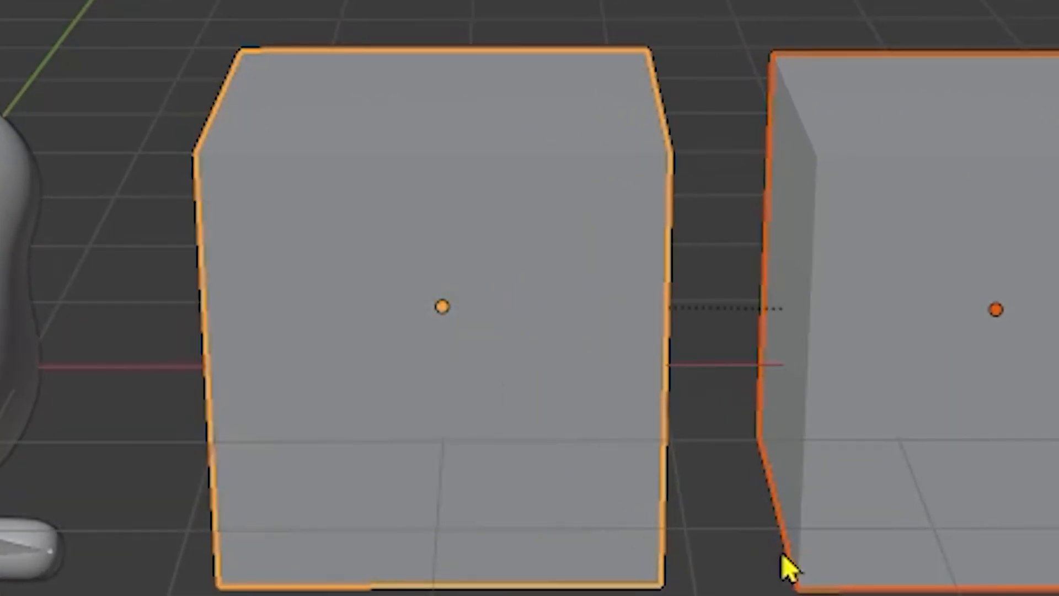
Move the parent cube up to about X 3.36, Y 0.30, Z 0.75 m
left_click(1009, 331)
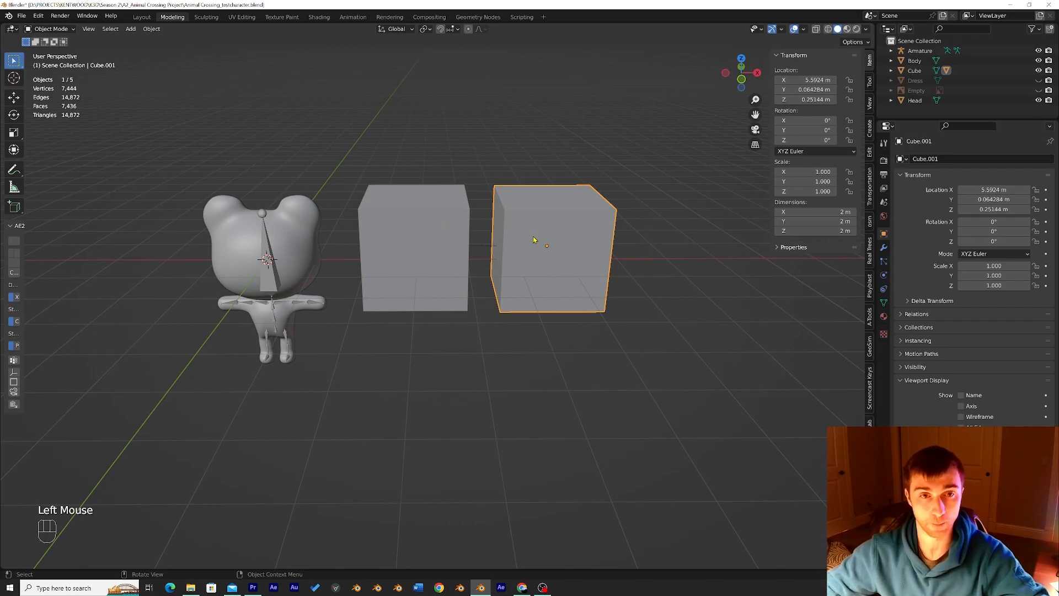
left_click(418, 237)
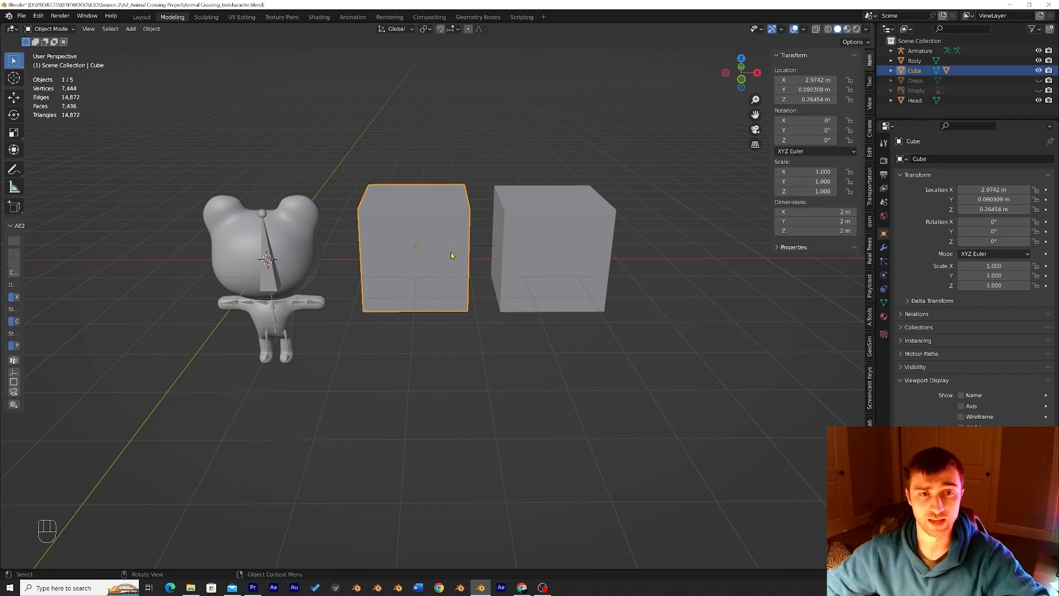
key("g")
left_click(469, 227)
Try rotating and then scaling up the parent cube, undoing each change
key("r")
left_click(456, 278)
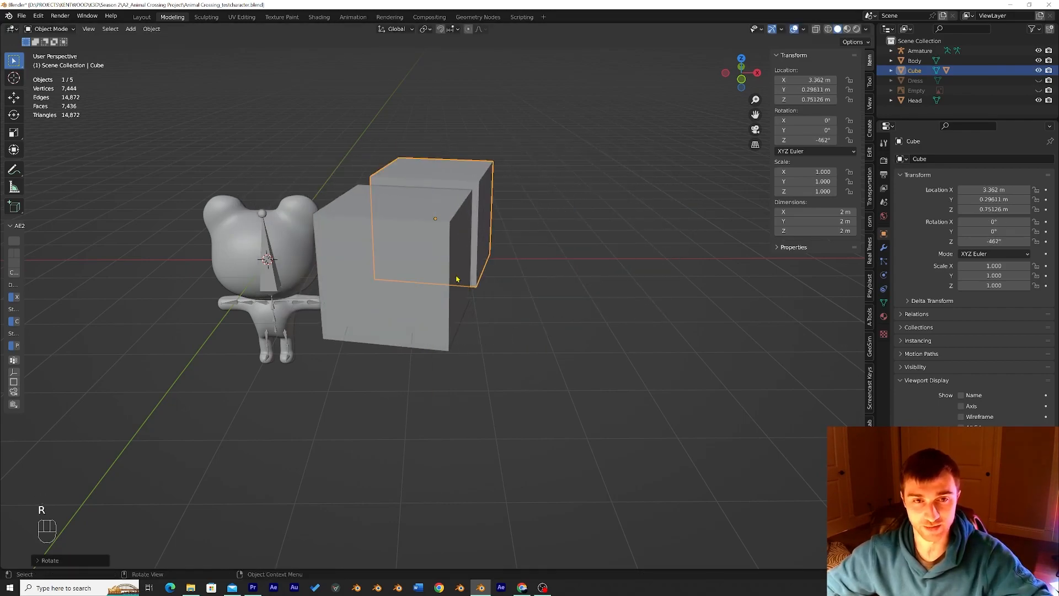
key("ctrl+z")
key("s")
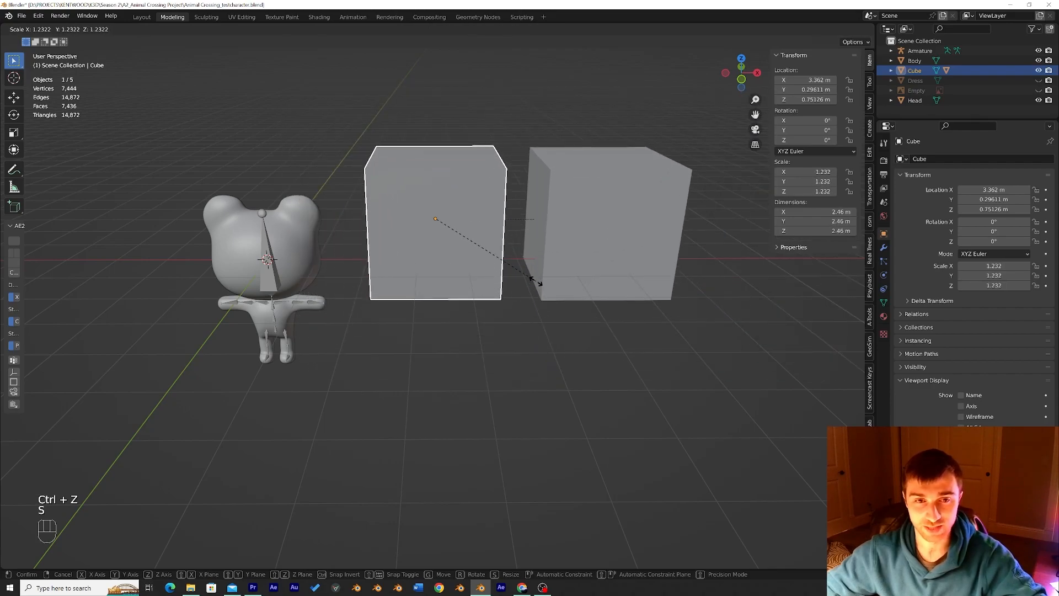
left_click(538, 283)
key("ctrl+z")
Move the child cube farther away from the parent cube
left_click(574, 243)
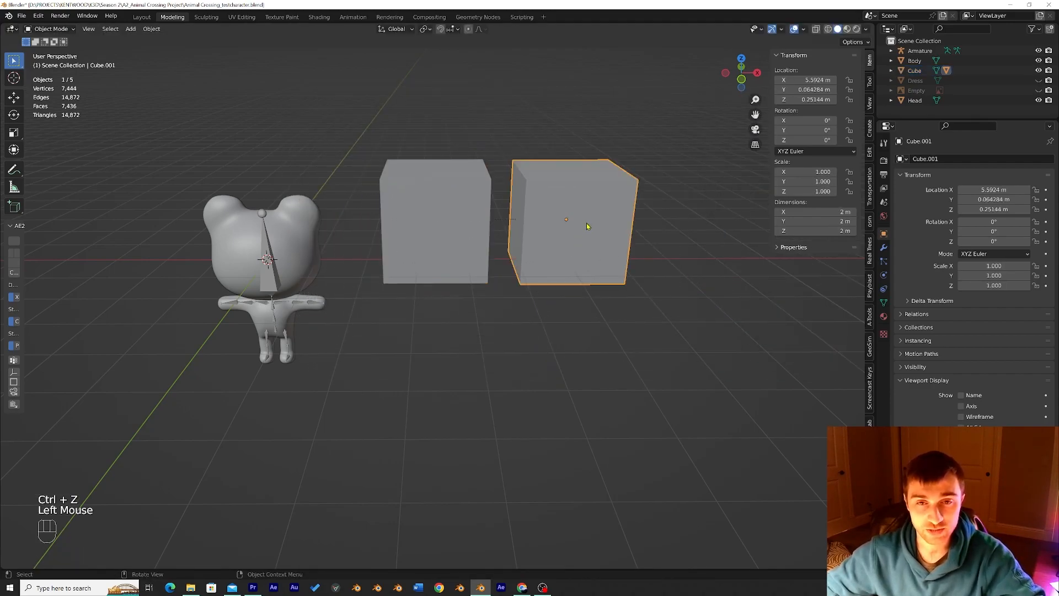
key("g")
left_click(658, 230)
Try rotating the parent cube around the global Z axis, and undo the rotation
left_click(481, 220)
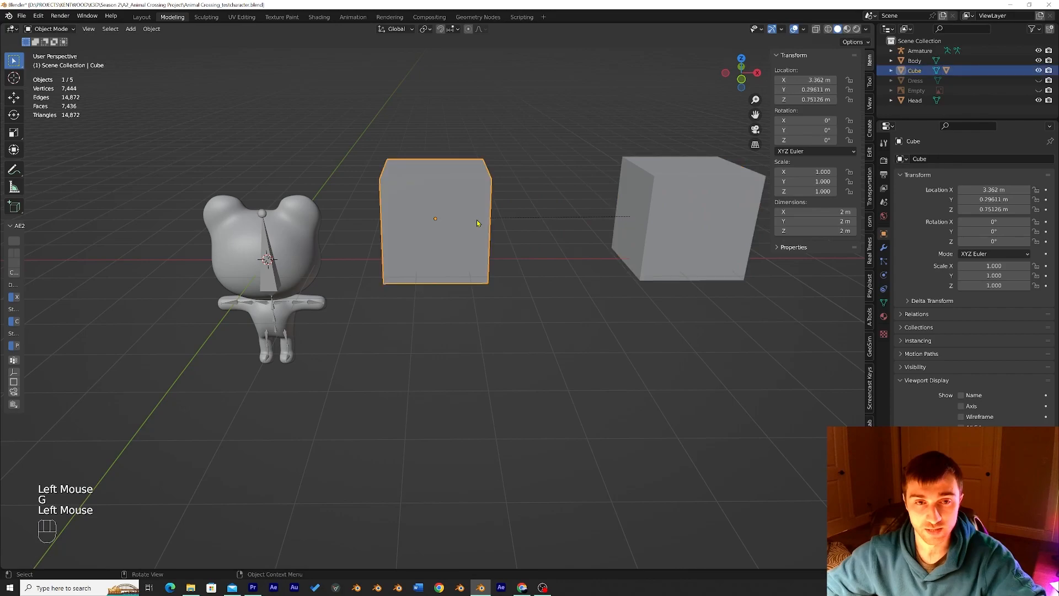
key("r")
key("z")
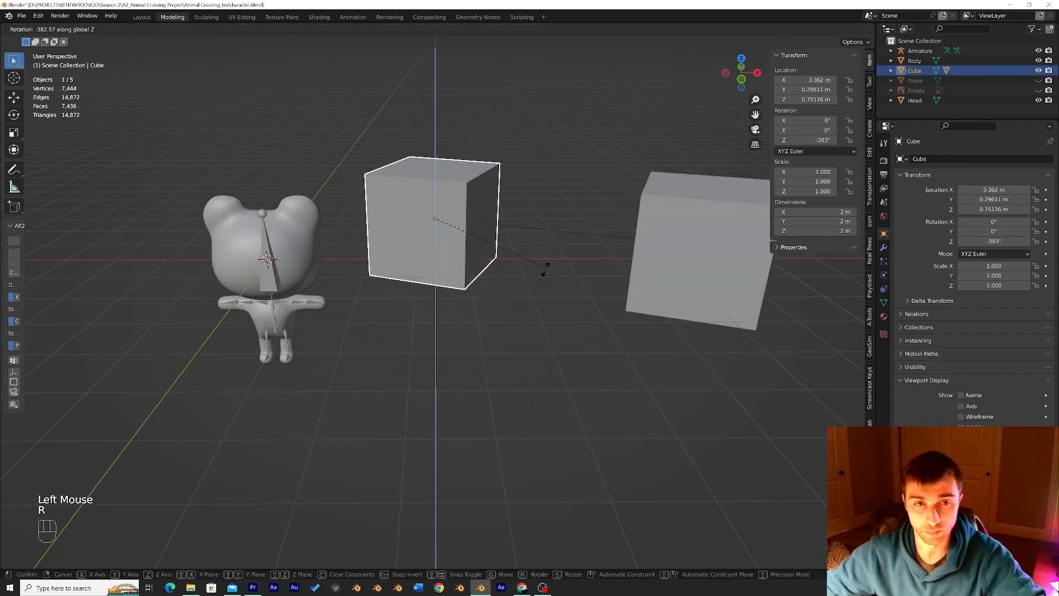
left_click(335, 215)
key("ctrl+z")
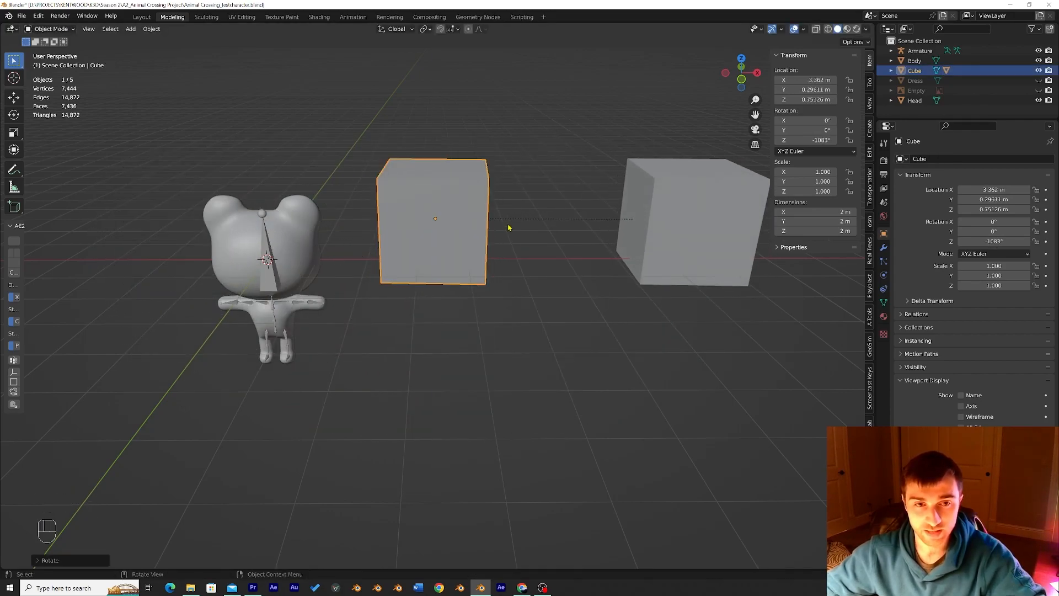
Move the parent cube to about X 5.14, Y 0.28, Z 0.76 m and rotate it in several directions
key("g")
scroll(578, 231, "down", 2)
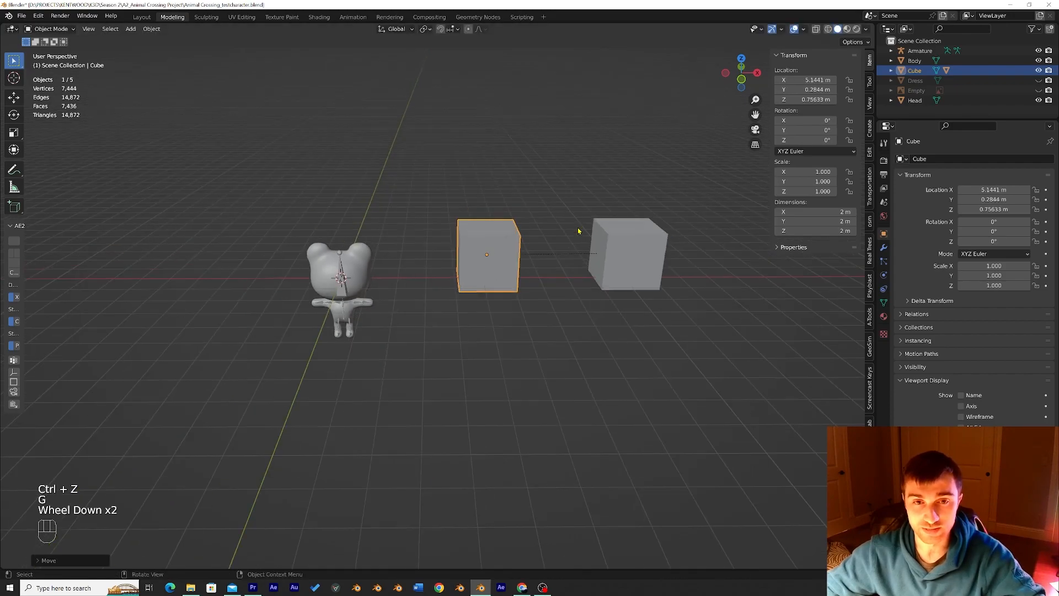
key("r")
left_click(561, 286)
key("r")
key("x")
left_click(552, 243)
key("r")
left_click(591, 255)
Raise the parent cube to about X 6.64, Y 1.94, Z 4.65 m, rotated to about -64.1°, 4.81°, -45.1°
key("g")
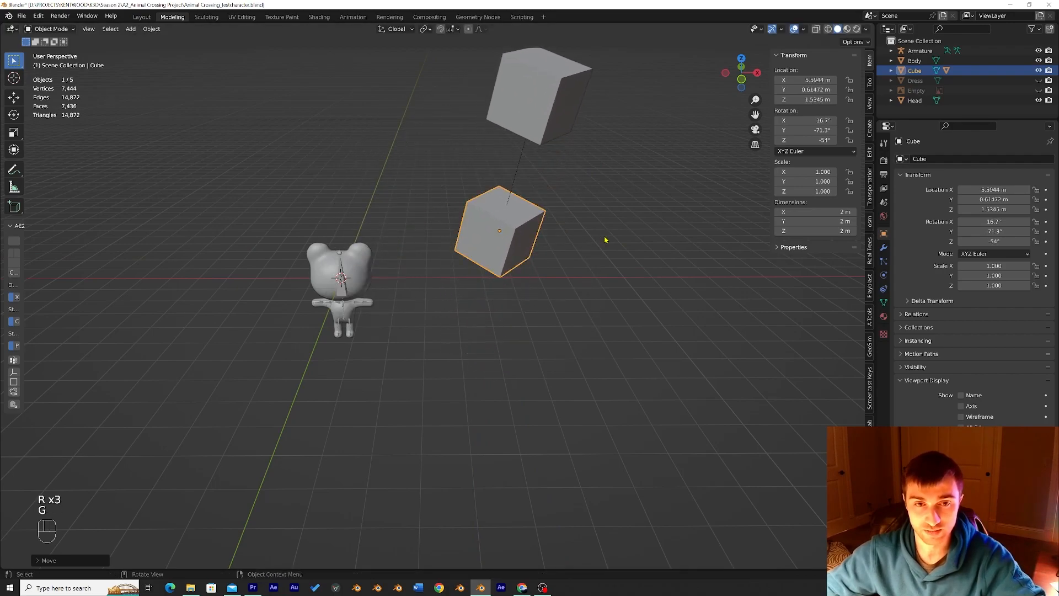
left_click(605, 236)
key("r")
left_click(456, 371)
key("g")
left_click(543, 305)
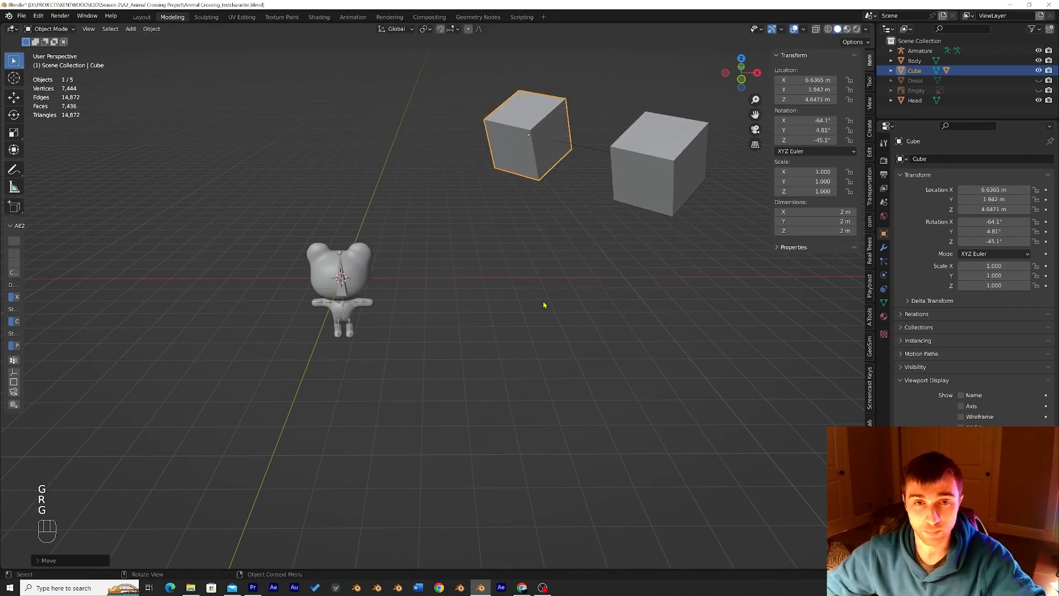
Lower the parent cube to about X 5.92, Y 0.48, Z 1.23 m and rotate it to about 163°, -164°, 175°
key("g")
left_click(516, 334)
key("r")
key("x")
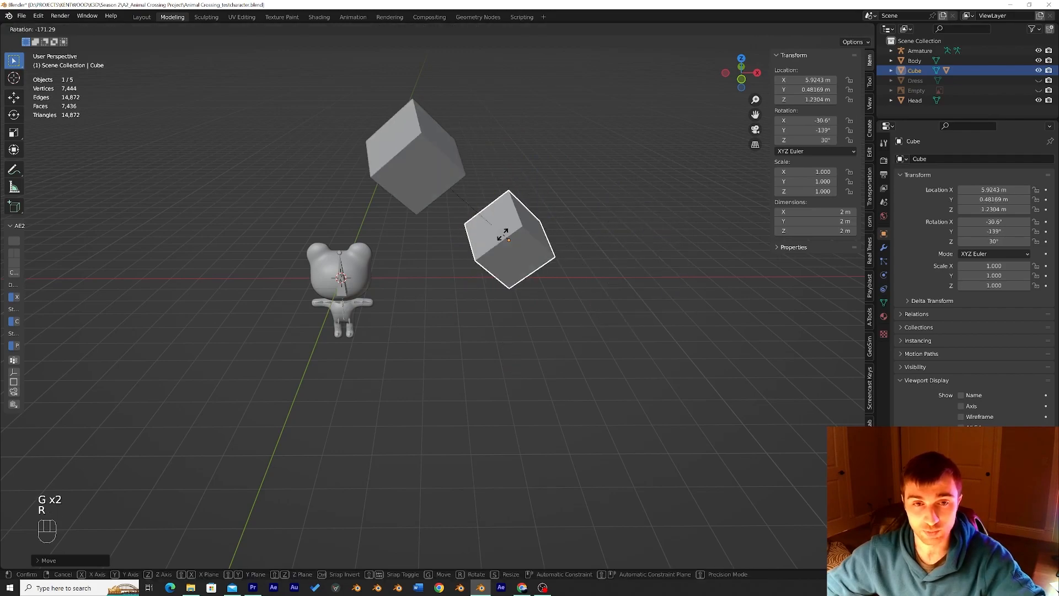
left_click(593, 316)
key("r")
key("r")
key("z")
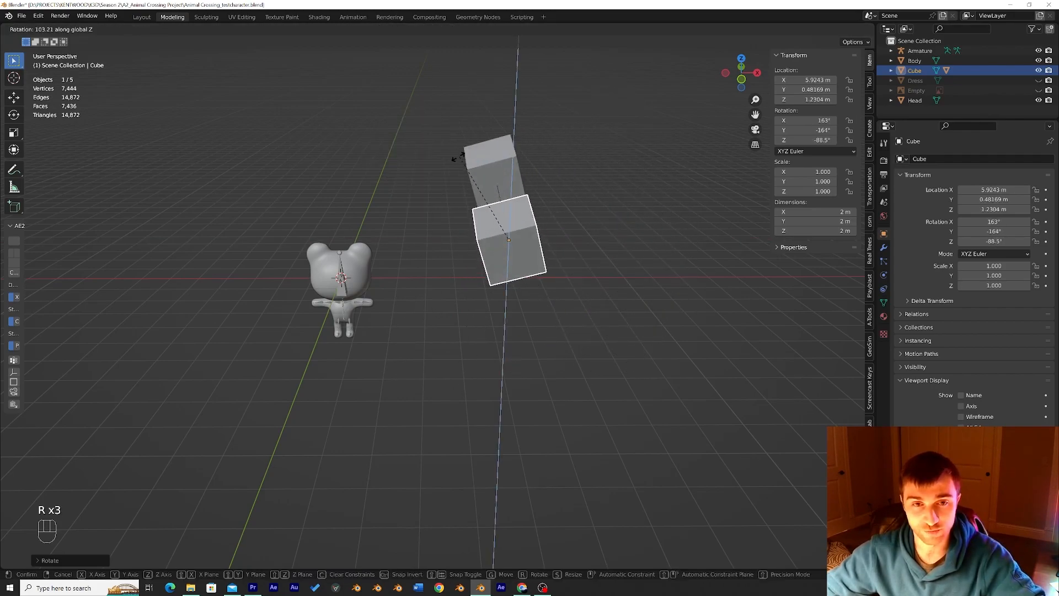
left_click(573, 237)
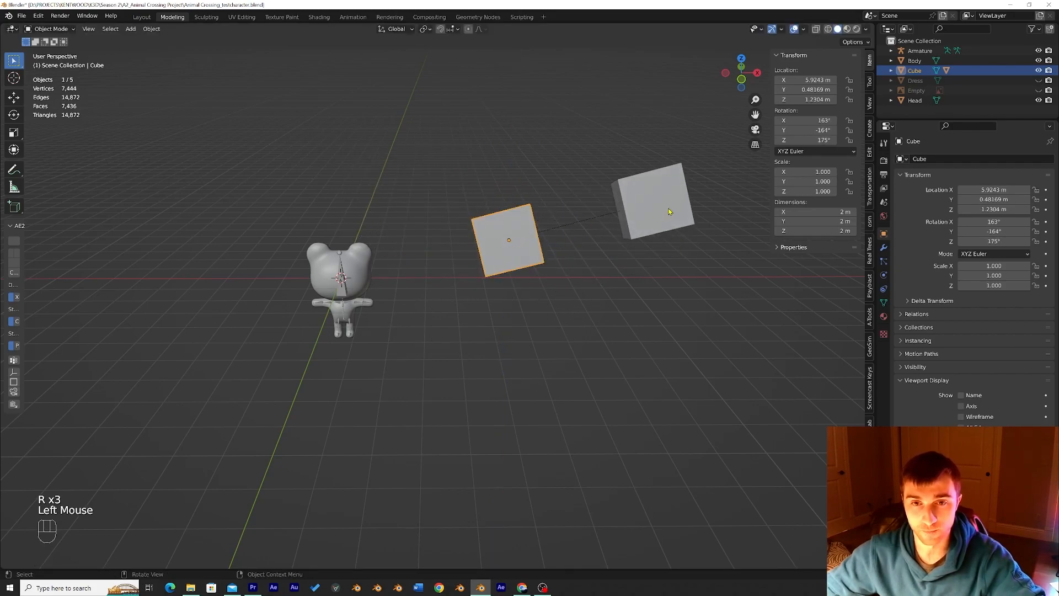
Move the child cube to about X 7.09, Y -0.31, Z -2.58 m, and rotate the parent cube around global Z
left_click(659, 221)
key("g")
key("g")
left_click(668, 300)
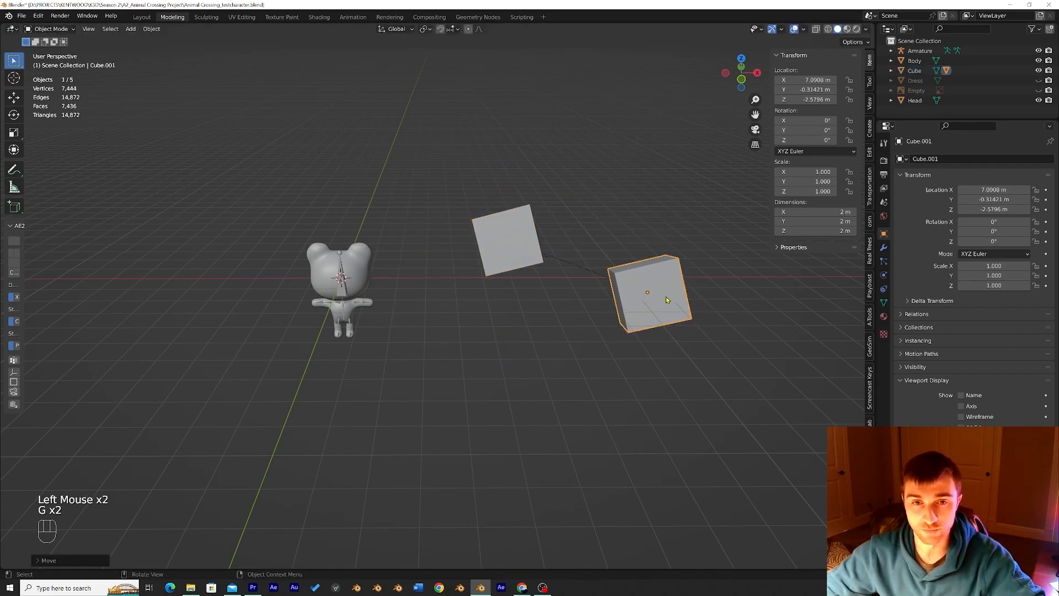
left_click(525, 250)
key("r")
key("z")
left_click(463, 334)
Move the child cube far out to about X 24.95, Y 0.52, Z -7.61 m, and spin the parent cube around Z to about -2261°
scroll(463, 334, "down", 2)
middle_click_drag(463, 334, 358, 346)
left_click(359, 311)
key("g")
left_click(21, 308)
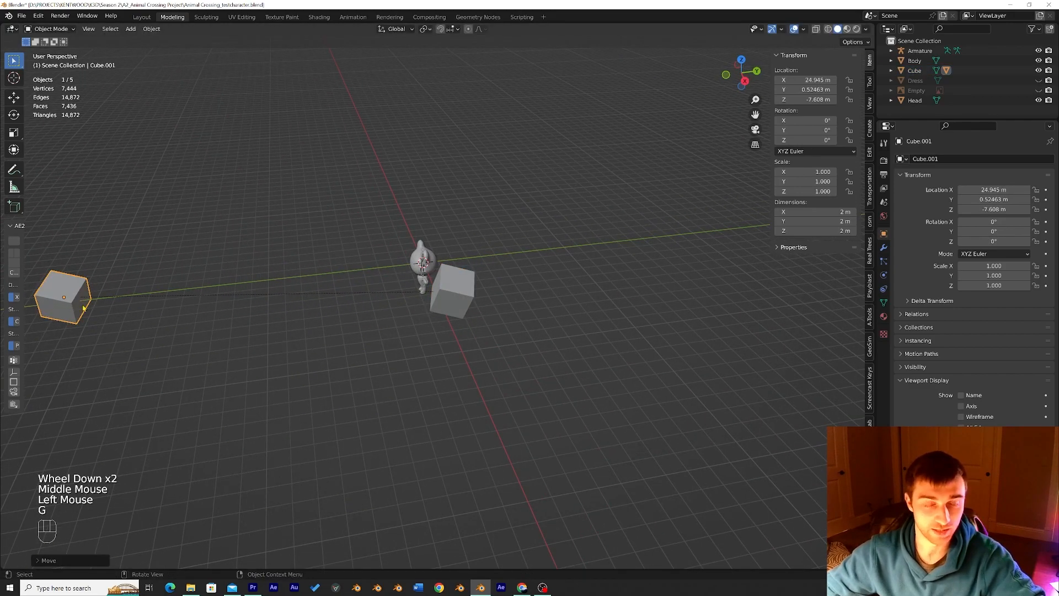
scroll(404, 307, "down", 2)
left_click(446, 293)
key("r")
key("z")
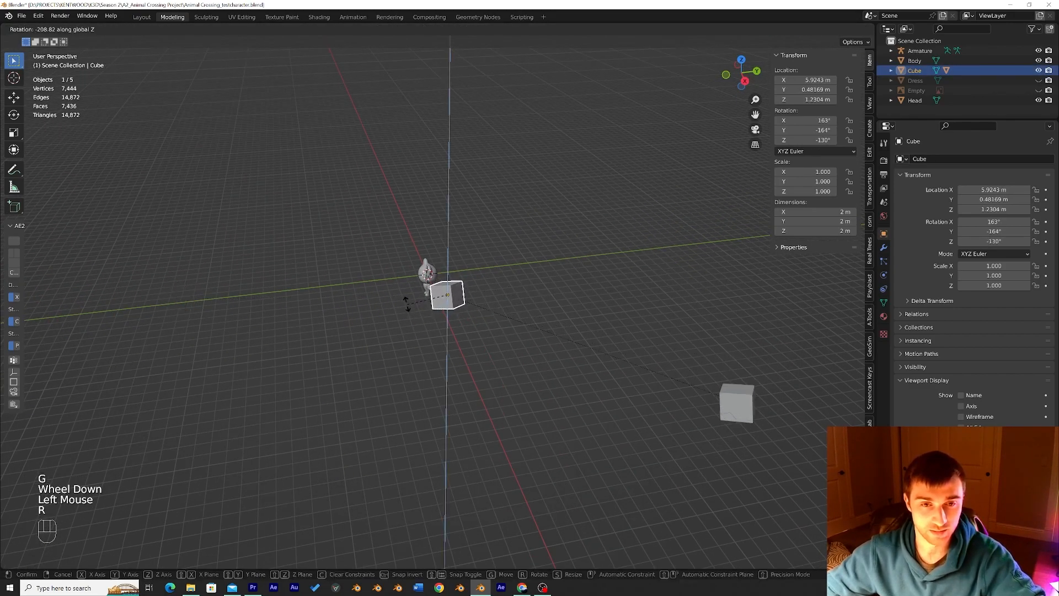
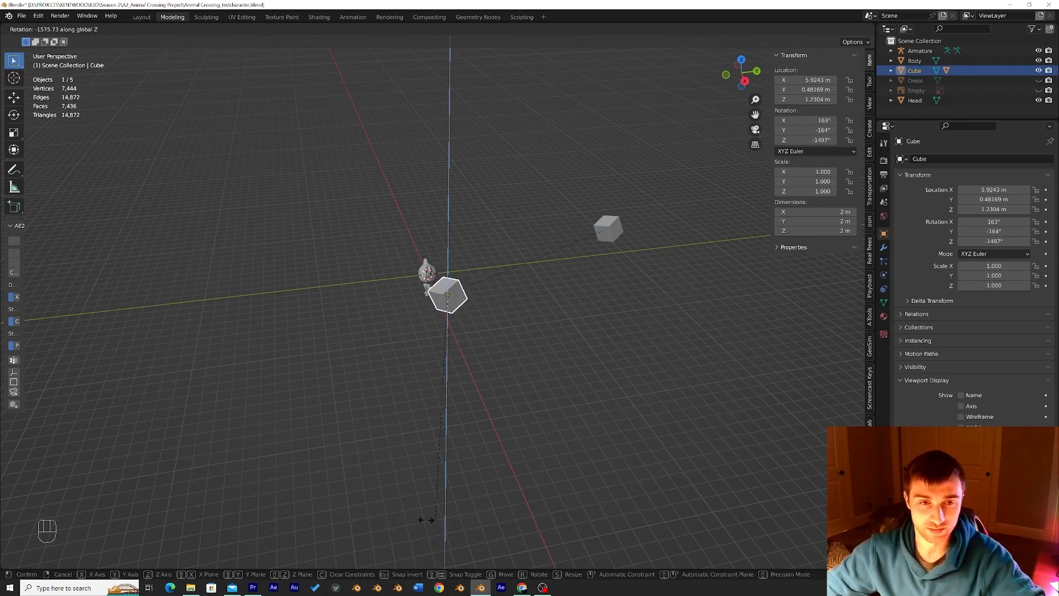
left_click(395, 357)
Delete both demonstration cubes
middle_click_drag(395, 358, 534, 335)
scroll(534, 336, "up", 3)
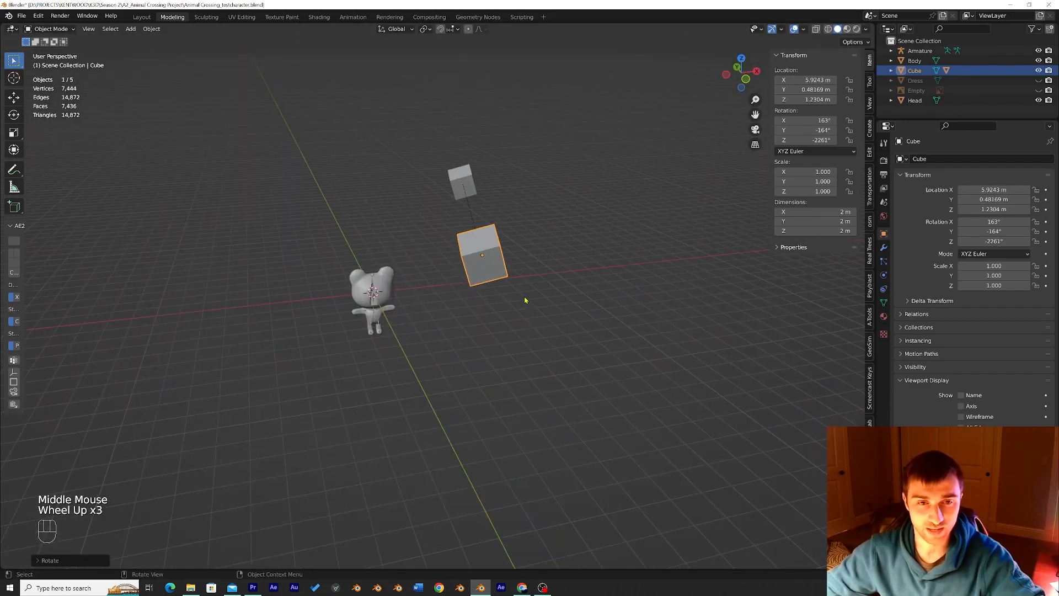
left_click(474, 182, "shift")
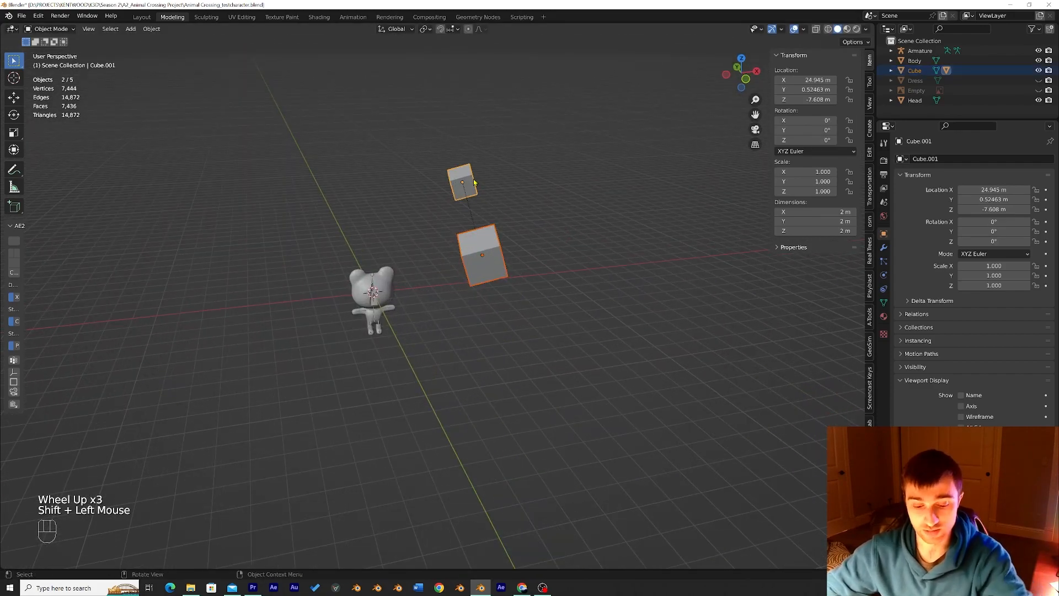
key("Delete")
Put the character's armature into Edit Mode
scroll(412, 283, "up", 3)
scroll(392, 288, "down", 1)
middle_click_drag(392, 288, 521, 238, "shift")
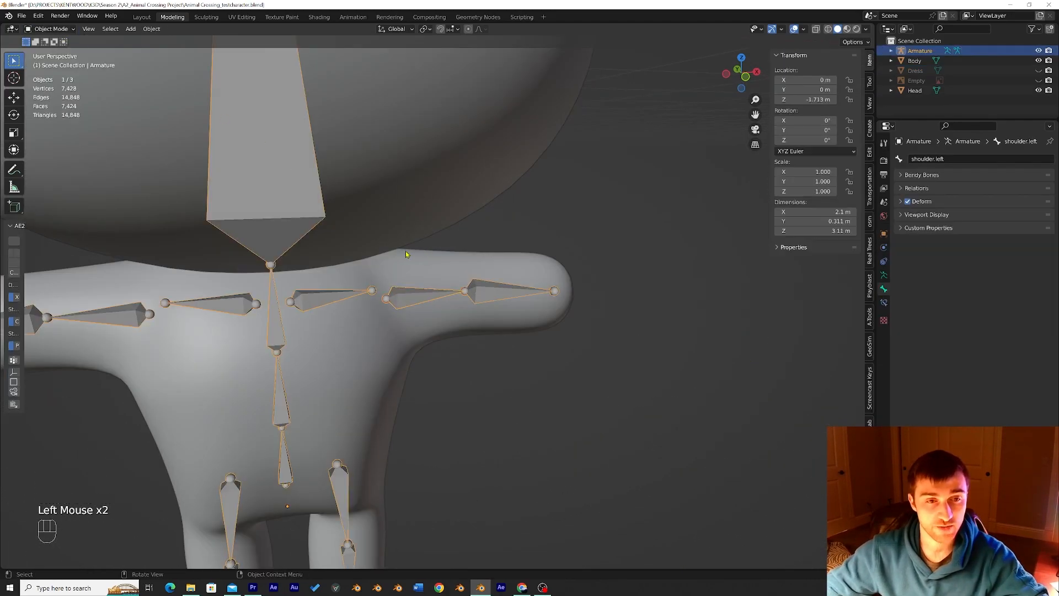
left_click(360, 238)
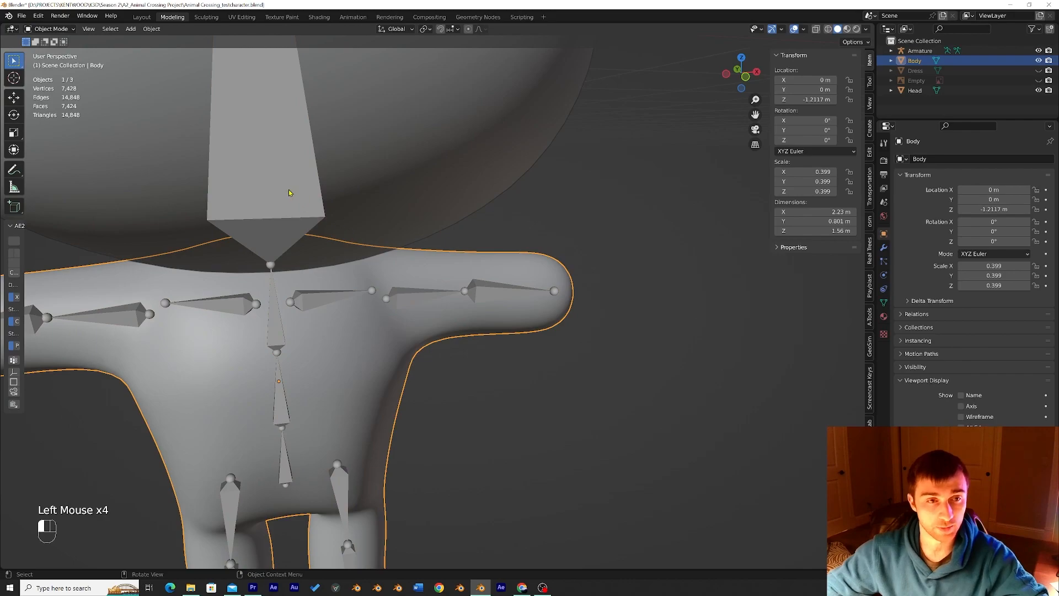
left_click(50, 29)
left_click(47, 50)
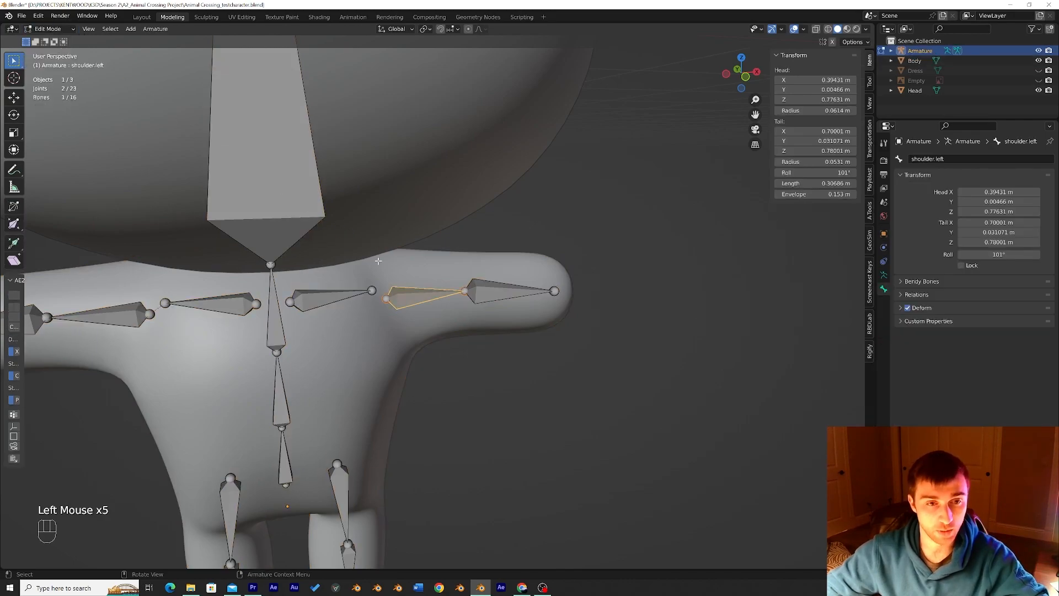
Parent the shoulder.left bone to collarbone.left, keeping the offset between them
scroll(355, 246, "up", 1)
middle_click_drag(355, 245, 407, 246, "shift")
scroll(468, 297, "up", 1)
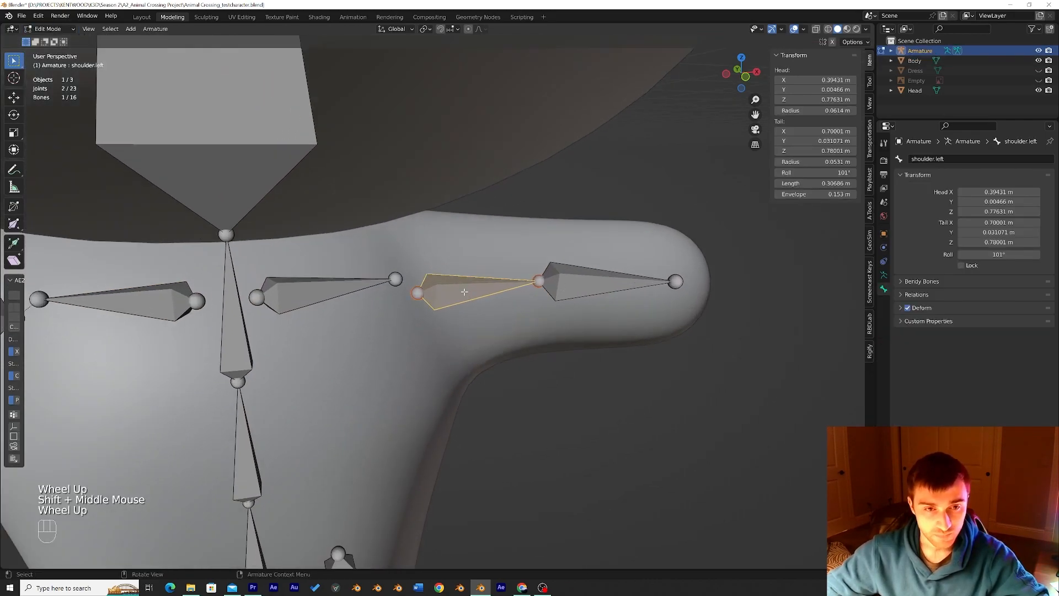
left_click(317, 288, "shift")
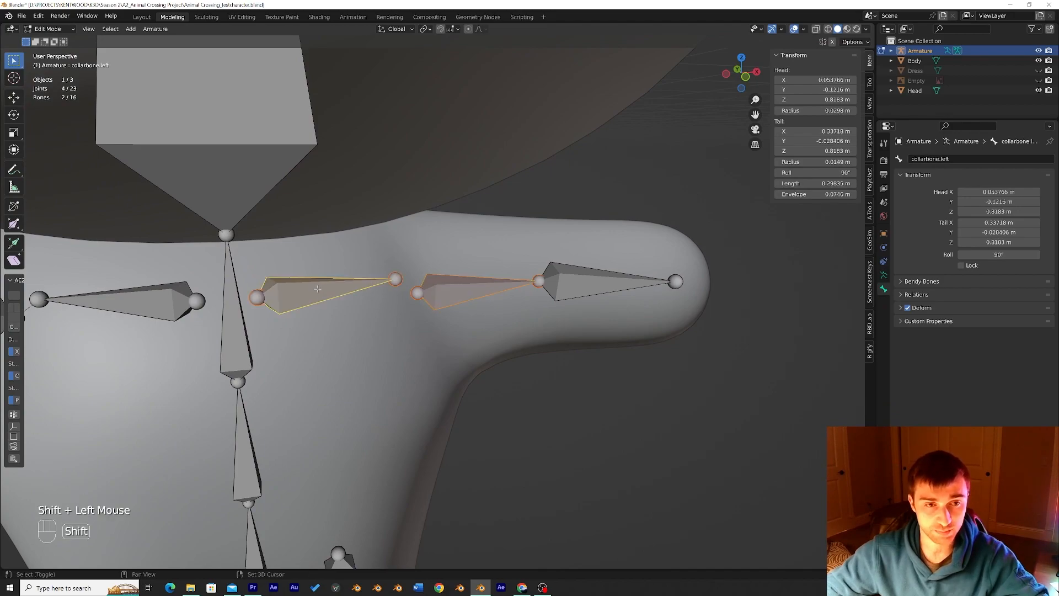
key("ctrl+p")
left_click(377, 287)
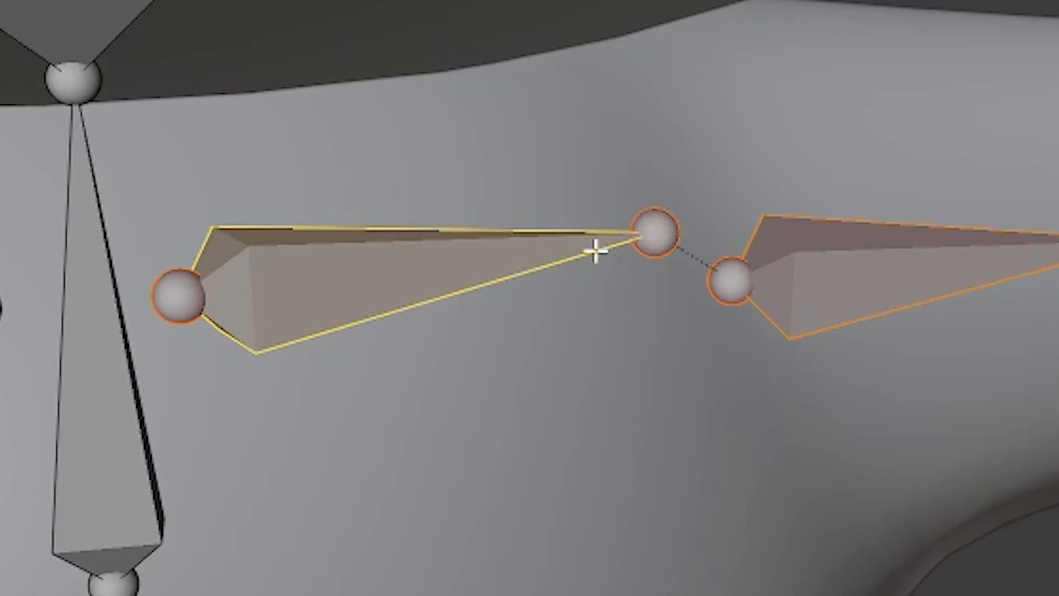
Try to parent the left collarbone to the Chest bone by selecting only their inner and upper joints
scroll(497, 318, "down", 2)
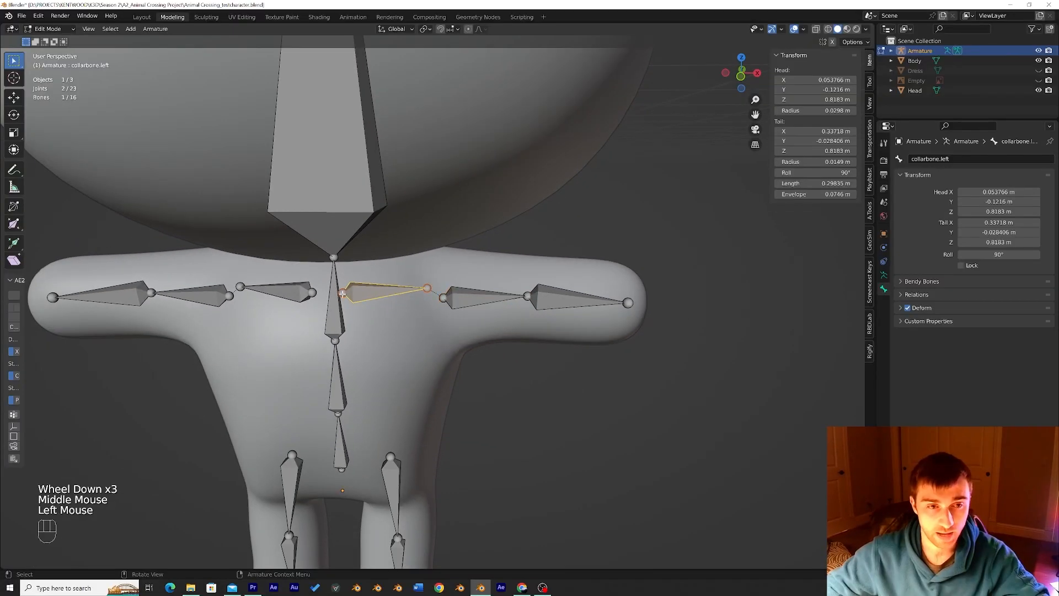
key("KP_1")
scroll(320, 307, "down", 2)
left_click(308, 307)
middle_click_drag(308, 307, 326, 306)
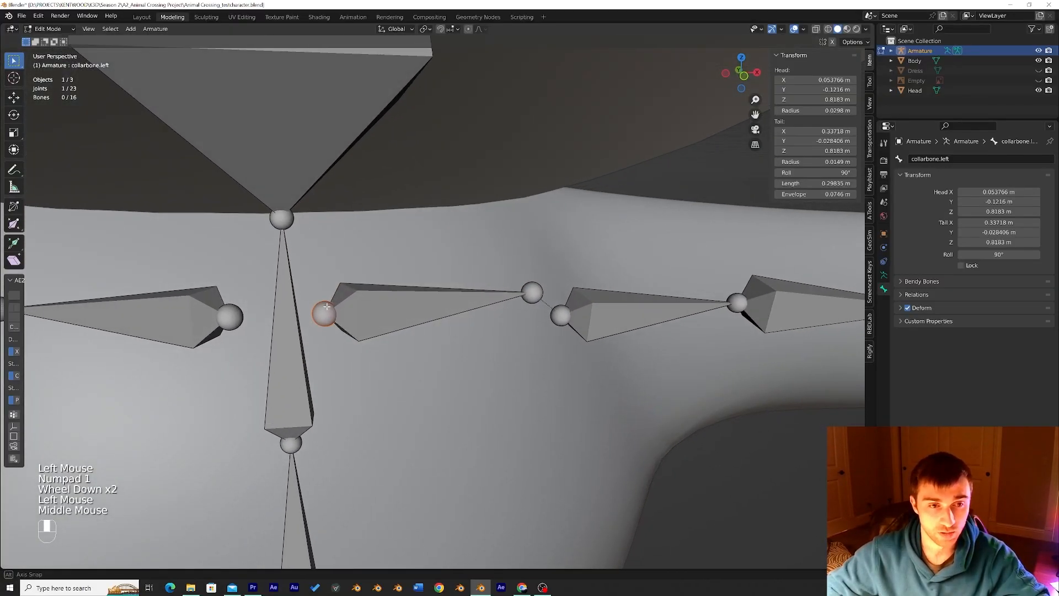
left_click(286, 218, "shift")
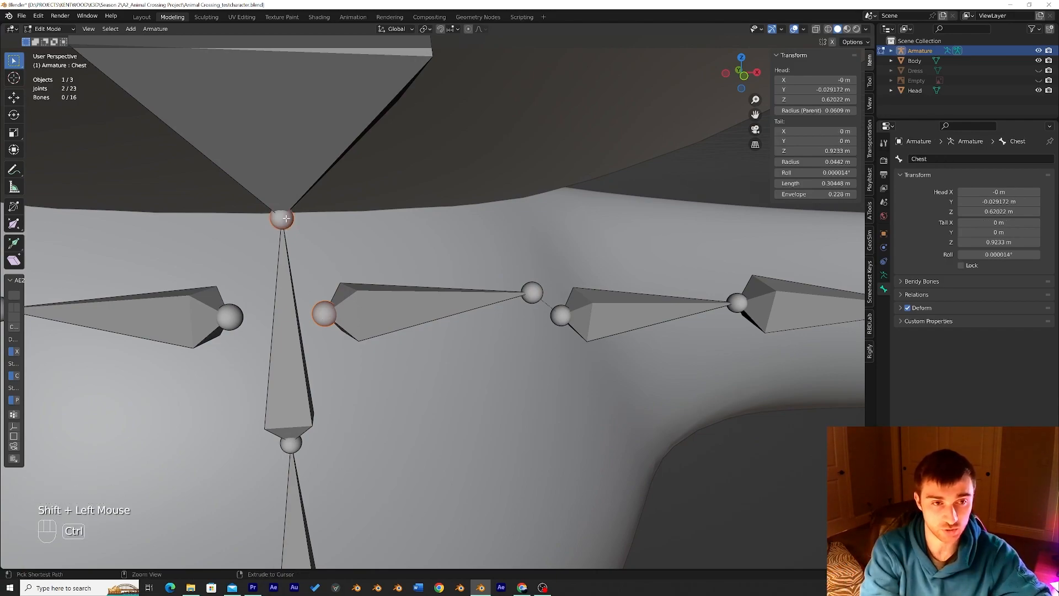
key("ctrl+p")
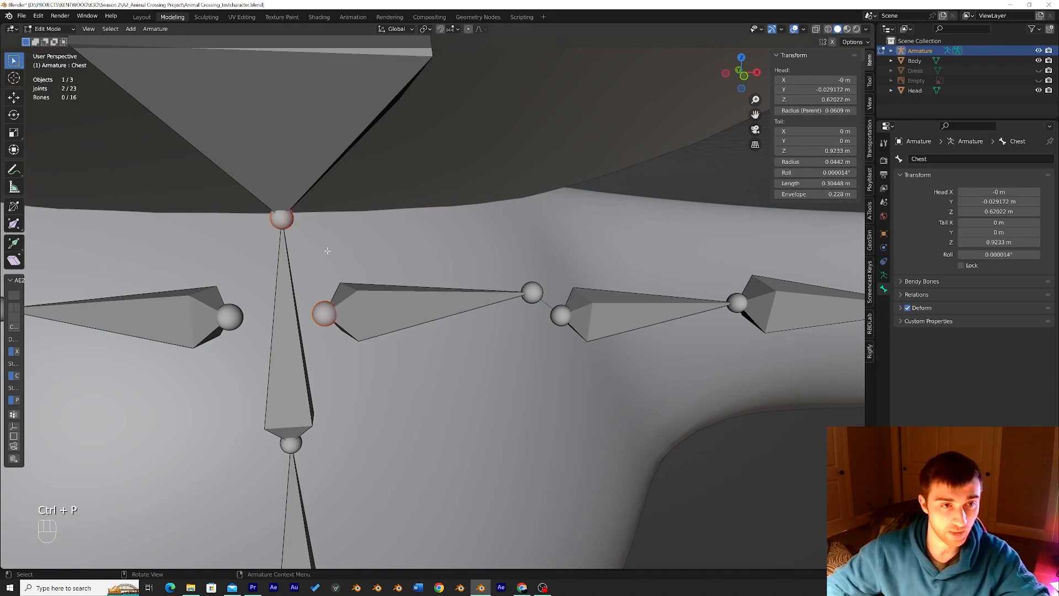
Parent the whole collarbone.left bone to the Chest bone, keeping the offset
left_click(396, 310)
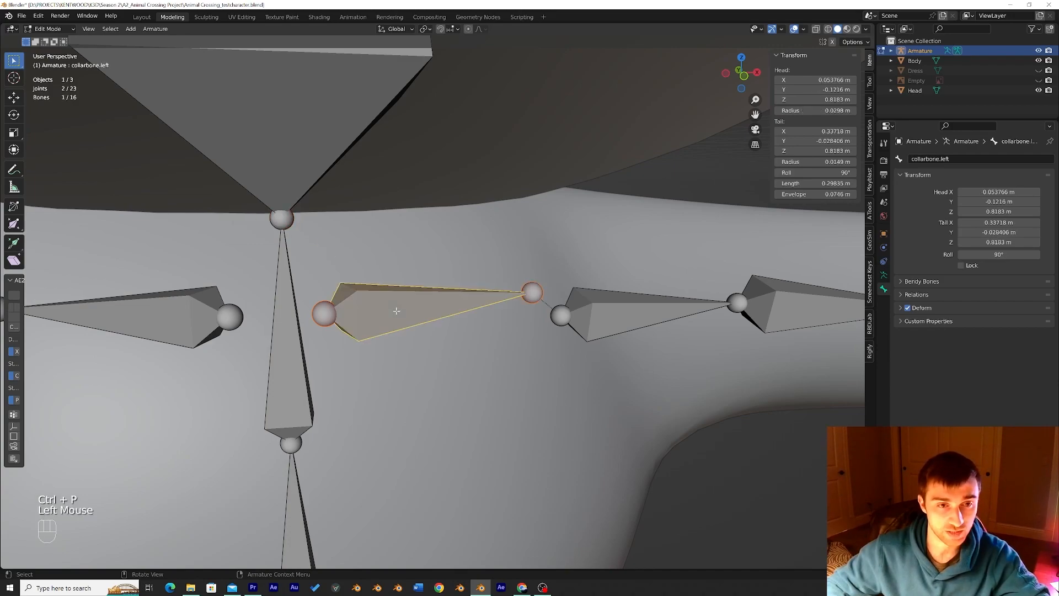
left_click(288, 308, "shift")
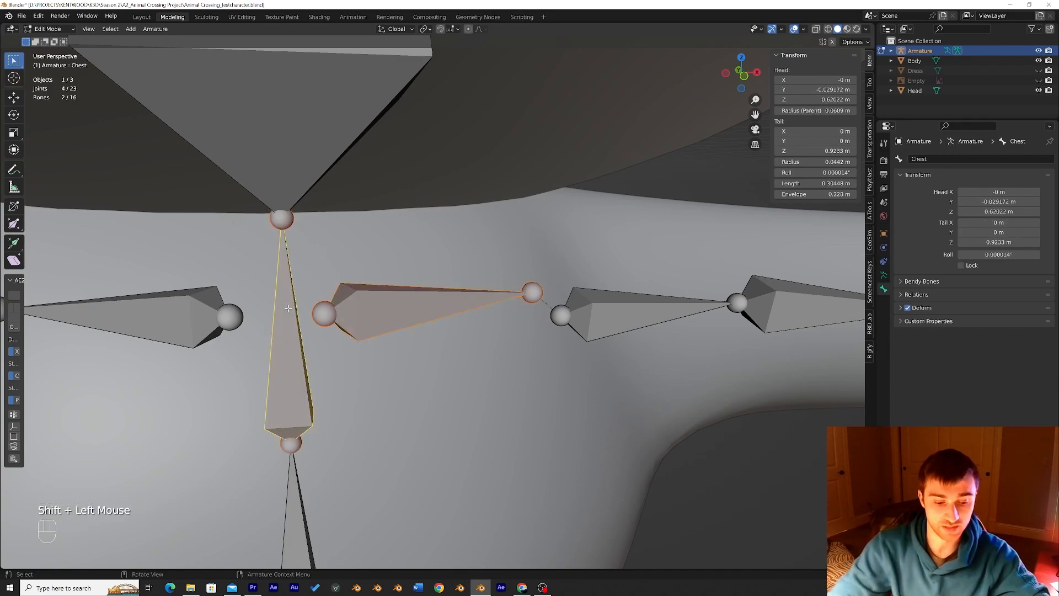
key("ctrl+p")
left_click(288, 309)
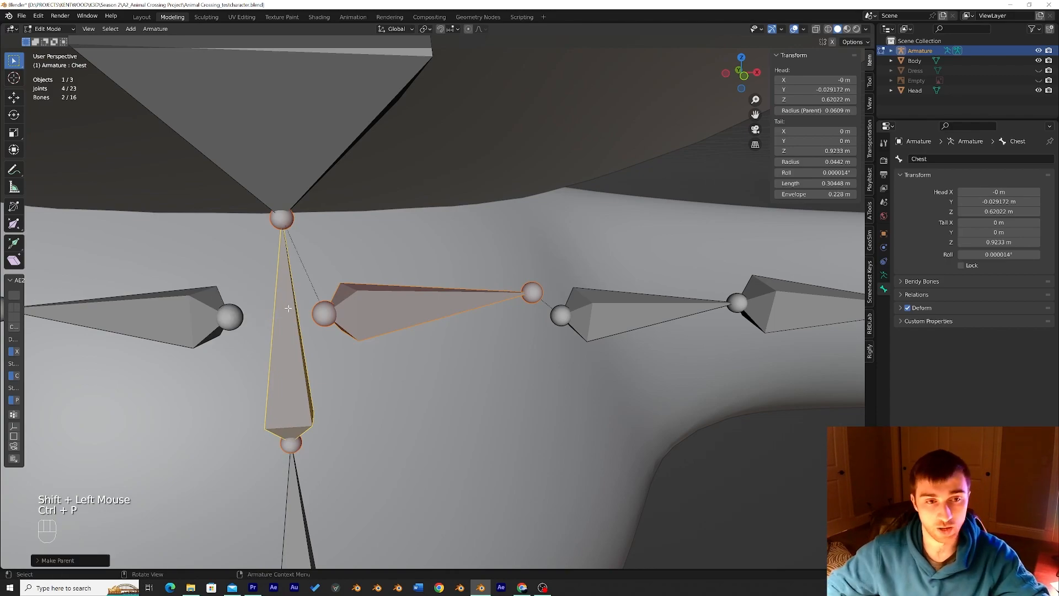
Try to parent the shoulder.right bone to collarbone.right, keeping the offset between them
left_click(413, 358)
scroll(412, 358, "down", 2)
middle_click_drag(412, 358, 486, 333)
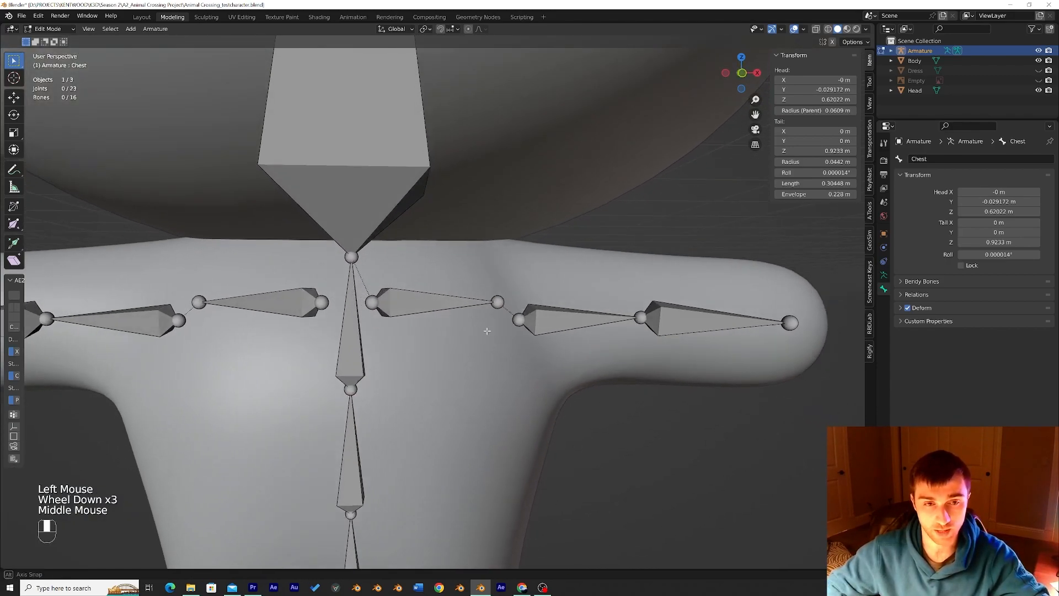
scroll(486, 333, "down", 1)
left_click(281, 306)
middle_click_drag(280, 305, 380, 312)
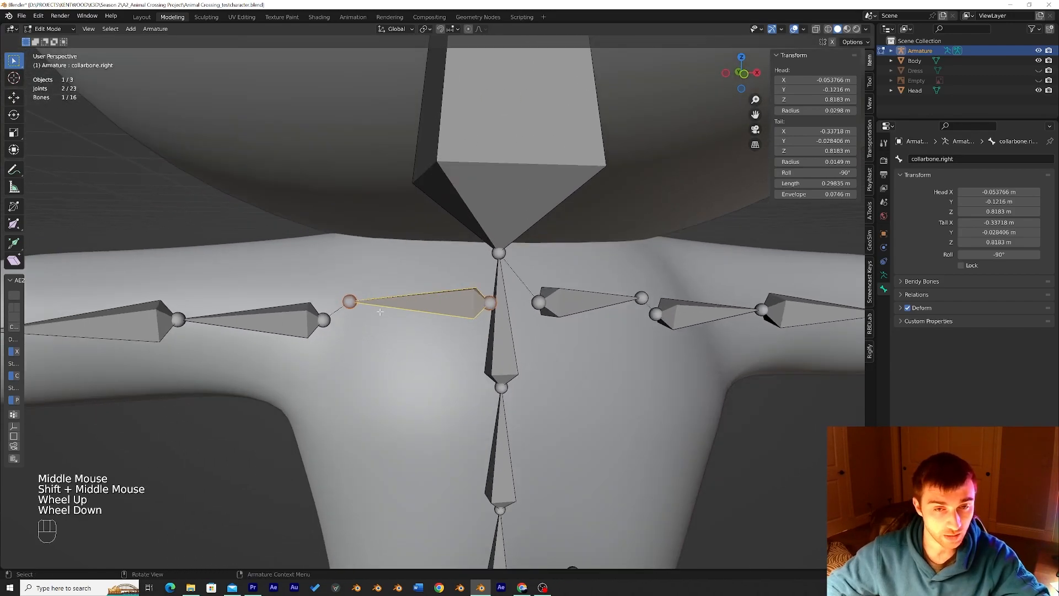
left_click(281, 319)
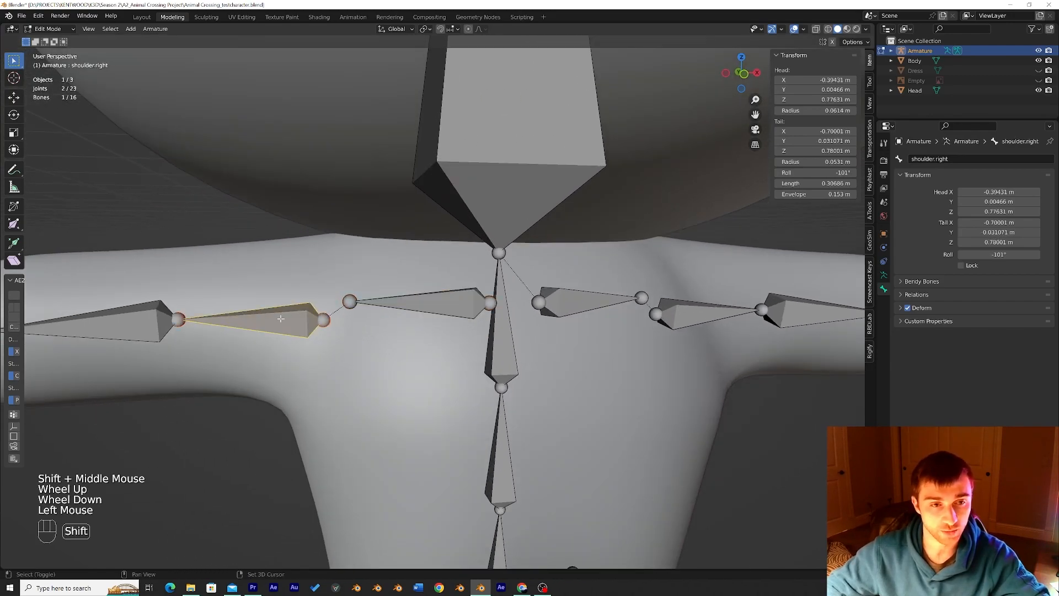
left_click(405, 301, "shift")
key("ctrl+p")
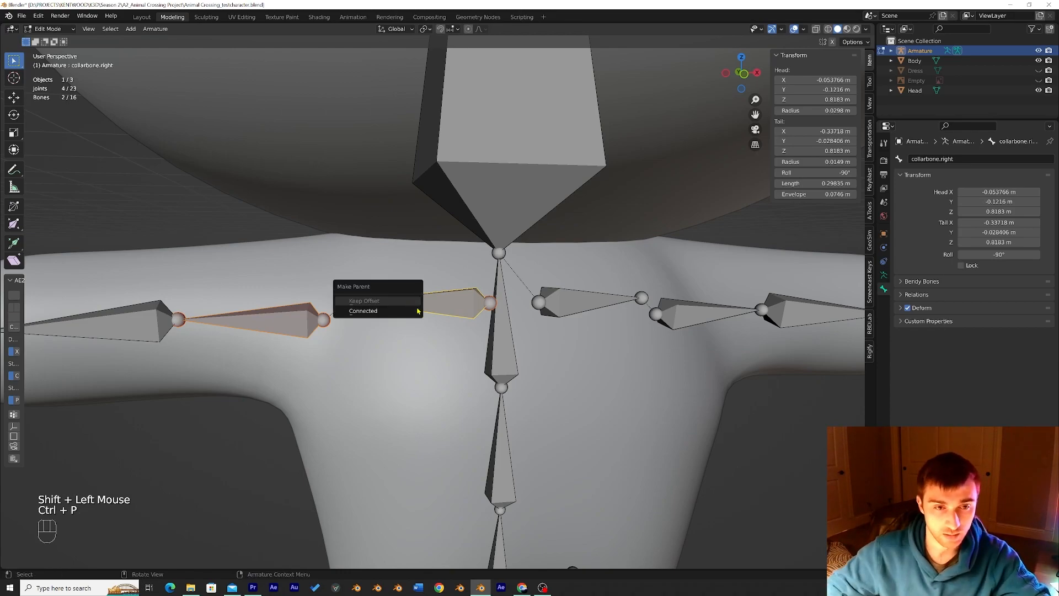
left_click(409, 306)
Parent the collarbone.right bone to the Chest bone, keeping the offset
middle_click_drag(411, 307, 435, 304)
left_click(438, 303)
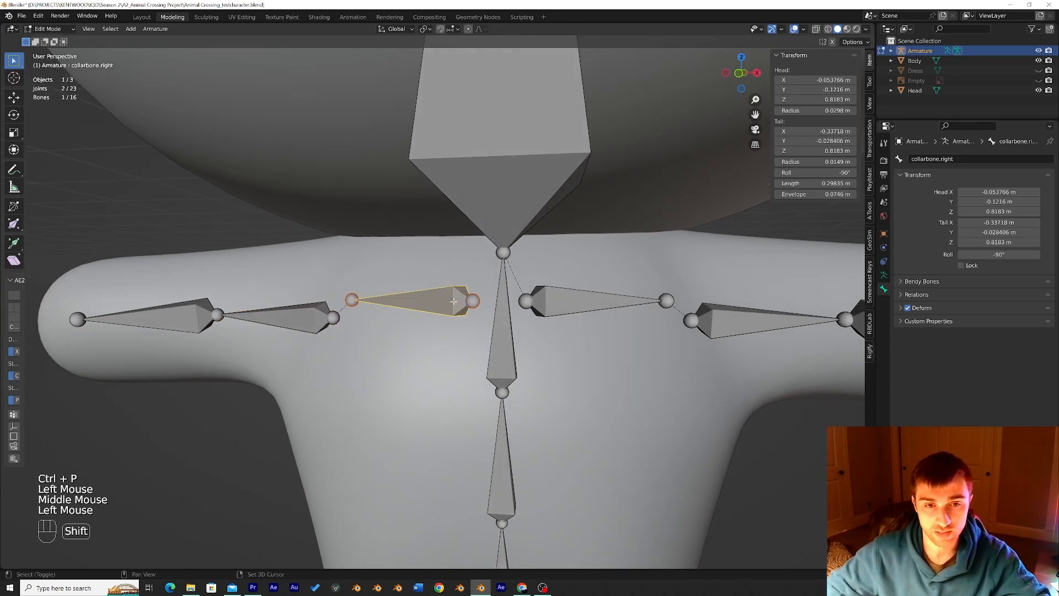
left_click(503, 276, "shift")
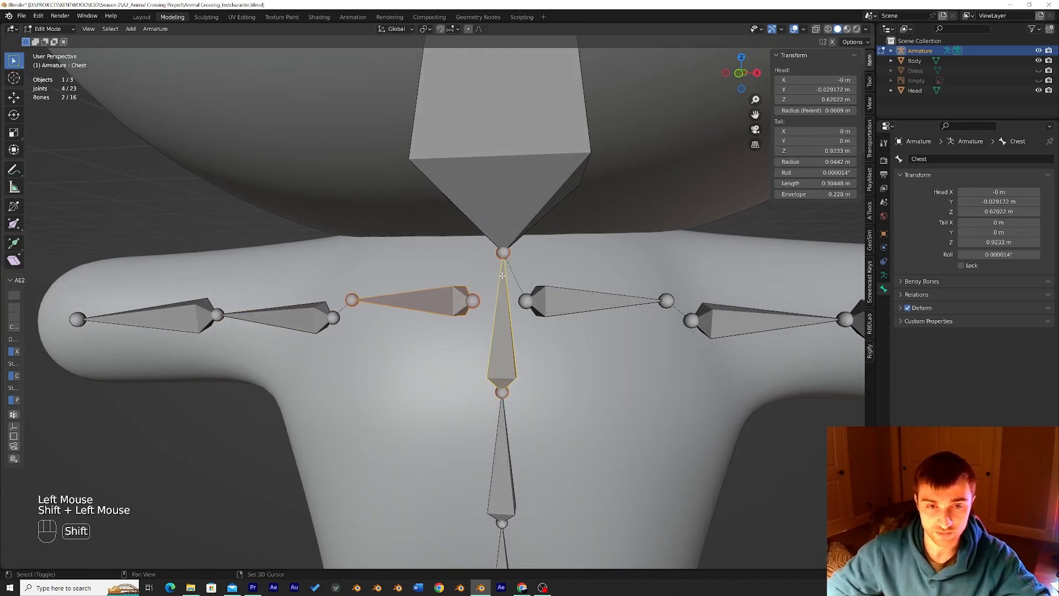
key("ctrl+p")
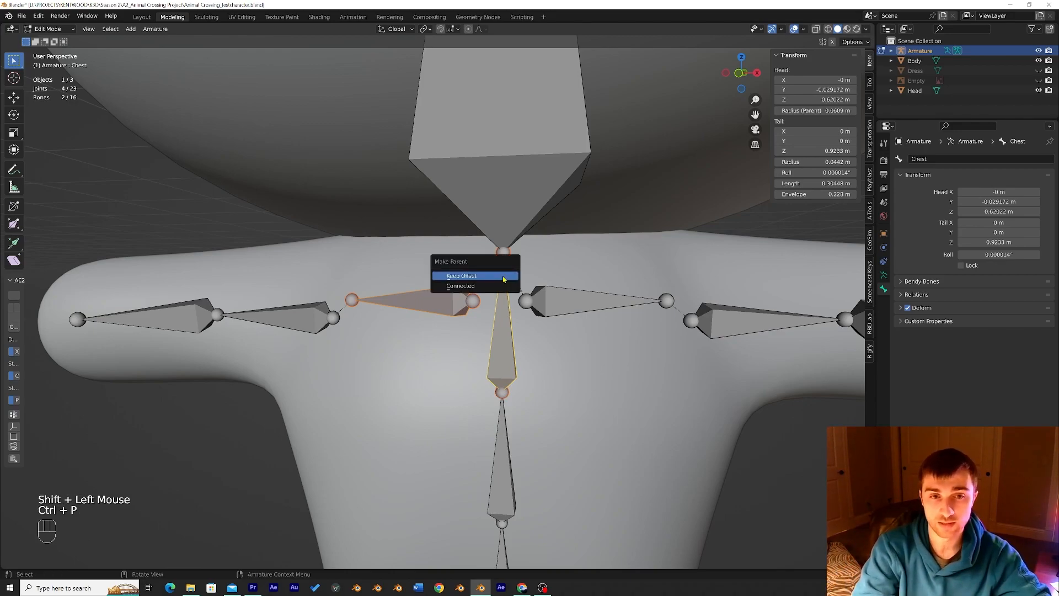
left_click(503, 276)
Test the spine connection by moving all bones linked to Hips, and undo the move
scroll(587, 361, "down", 3)
middle_click_drag(587, 362, 554, 268)
left_click(429, 336)
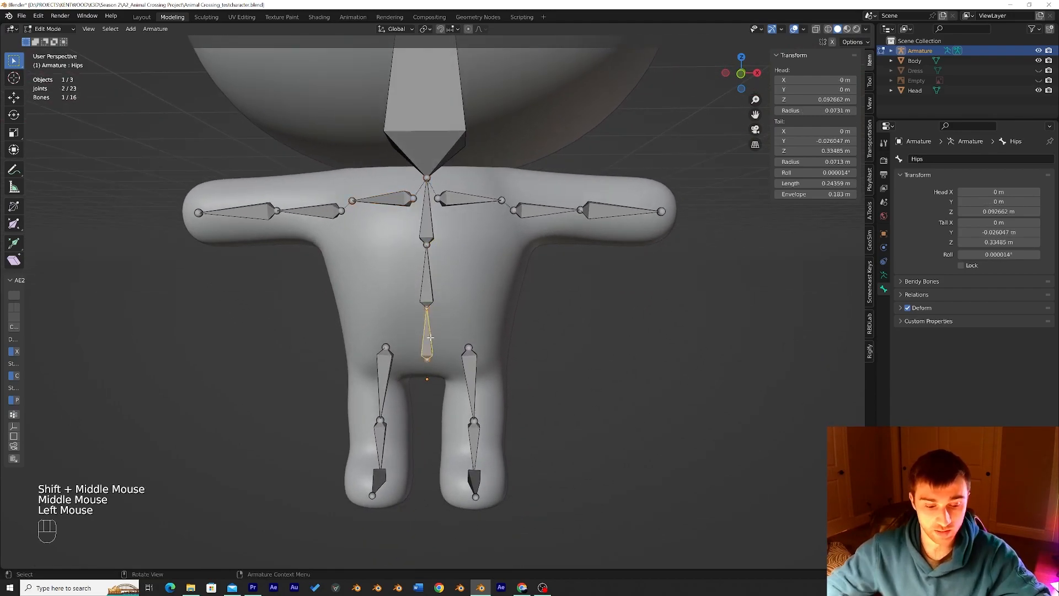
key("ctrl+l")
key("g")
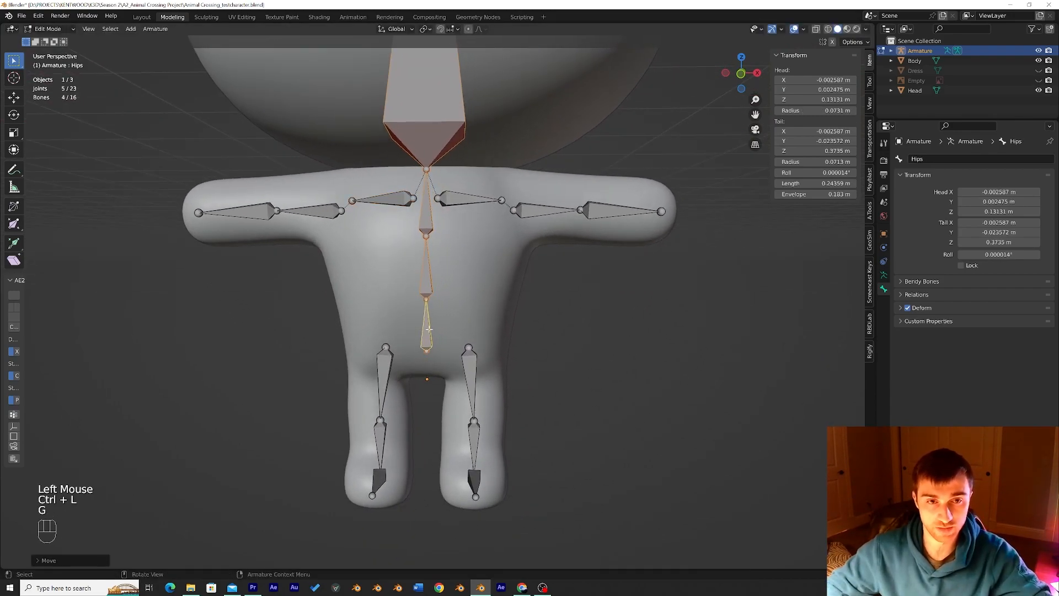
key("ctrl+z")
Test-rotate the Head bone and test-move collarbone.left, undoing each change
left_click(425, 173)
key("r")
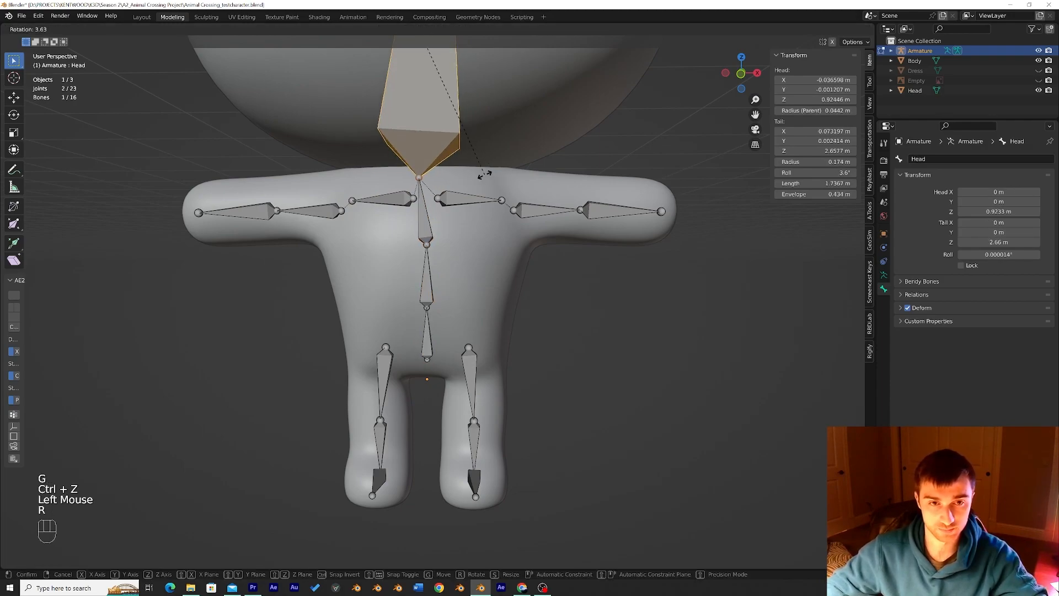
key("ctrl+z")
left_click(489, 203)
key("g")
key("ctrl+z")
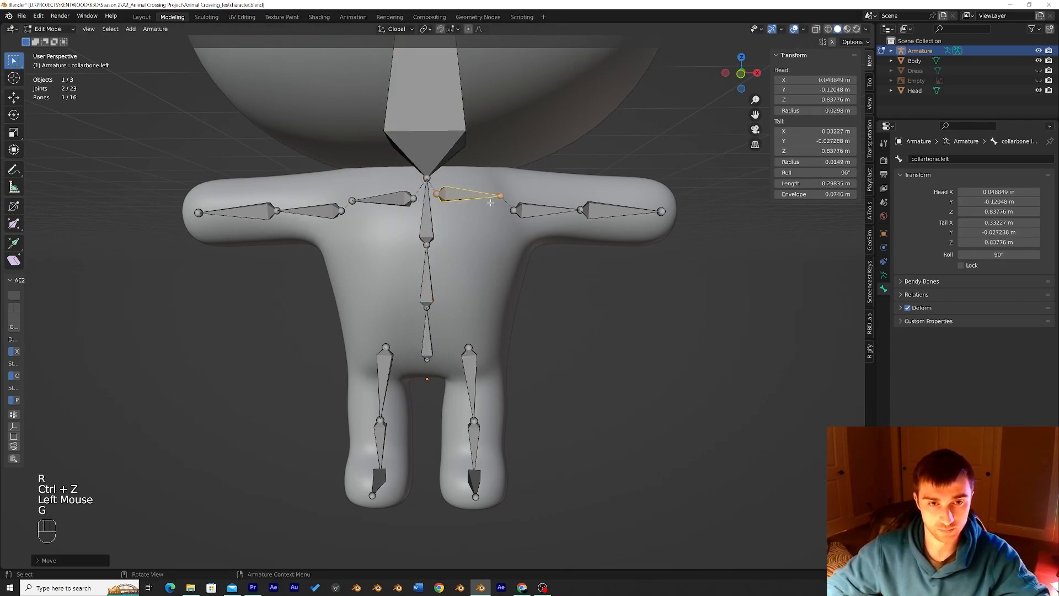
Move the shoulder.right bone slightly to test its connection to the right collarbone
left_click(426, 348)
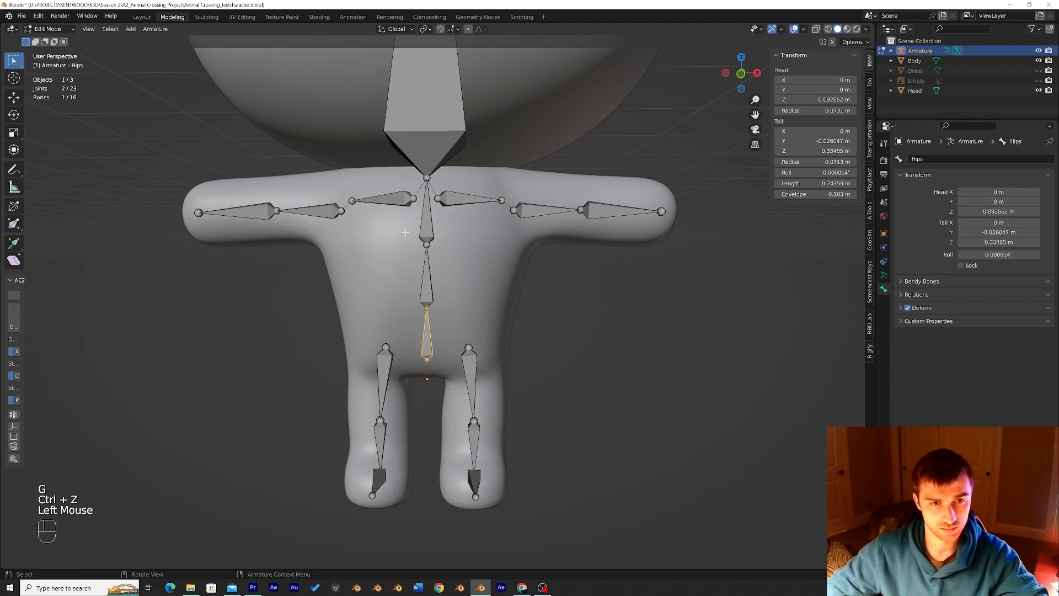
left_click(394, 196)
left_click(329, 211)
key("g")
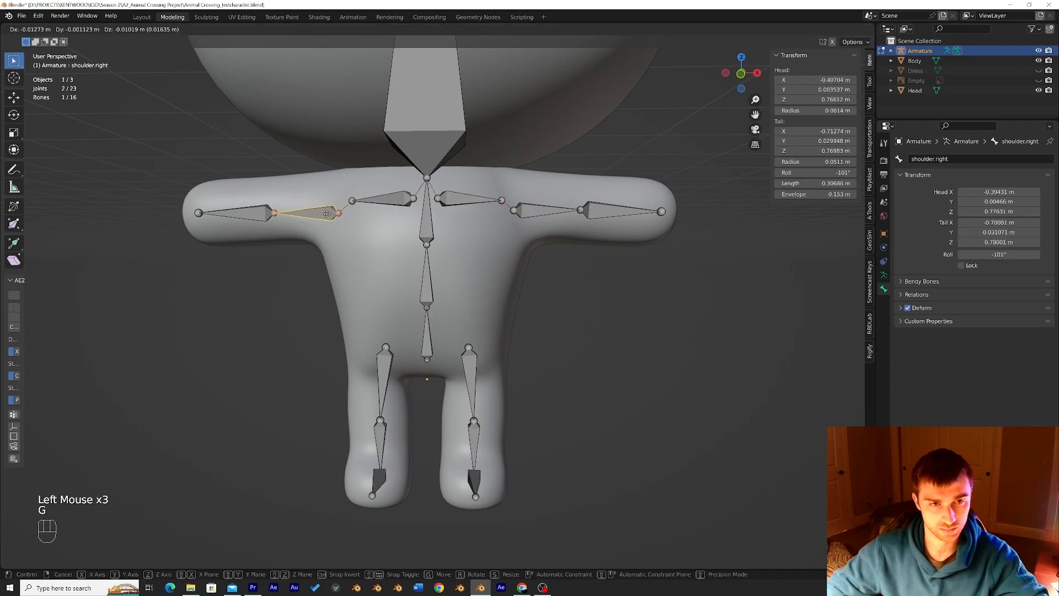
Try moving the right shoulder bone and the right collarbone bone in Edit Mode, undoing each move
left_click(327, 213)
key("ctrl+z")
left_click(383, 199)
key("g")
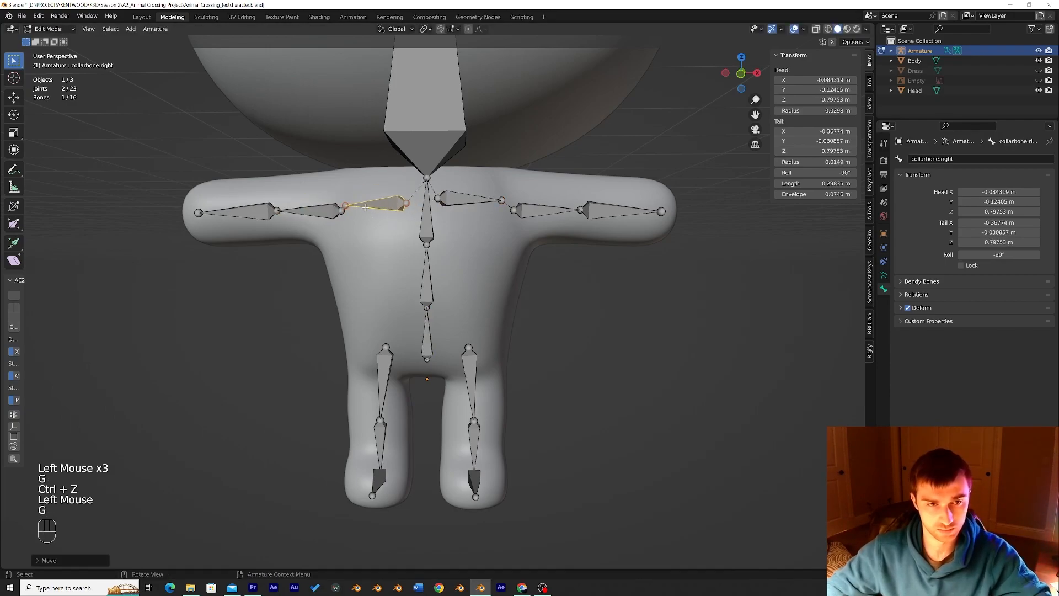
key("ctrl+z")
Switch to Pose Mode and try rotating the right and left collarbone bones, undoing each rotation
left_click(48, 29)
left_click(49, 54)
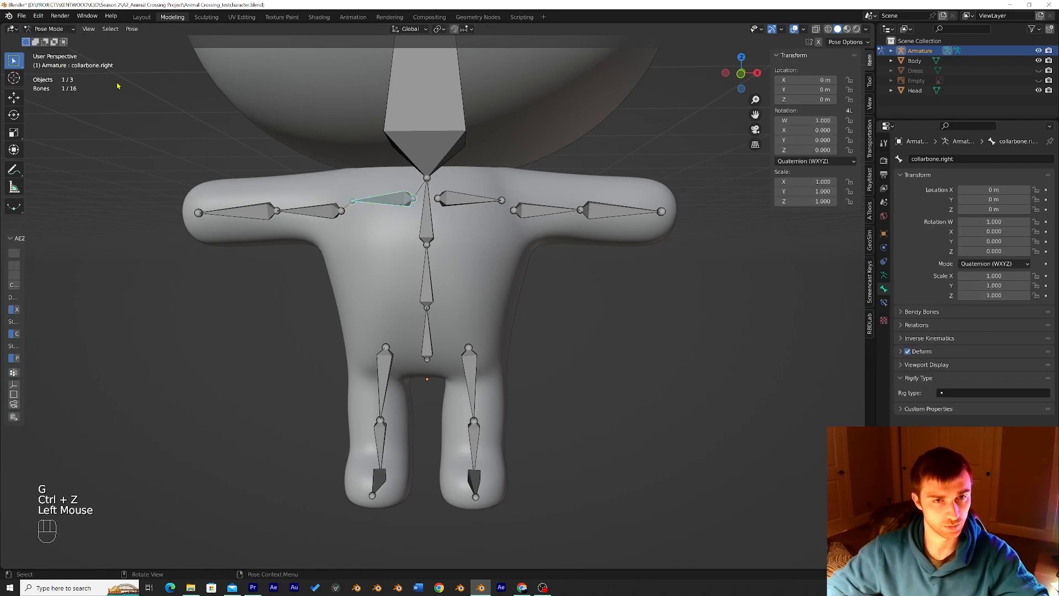
key("r")
key("ctrl+z")
left_click(469, 199)
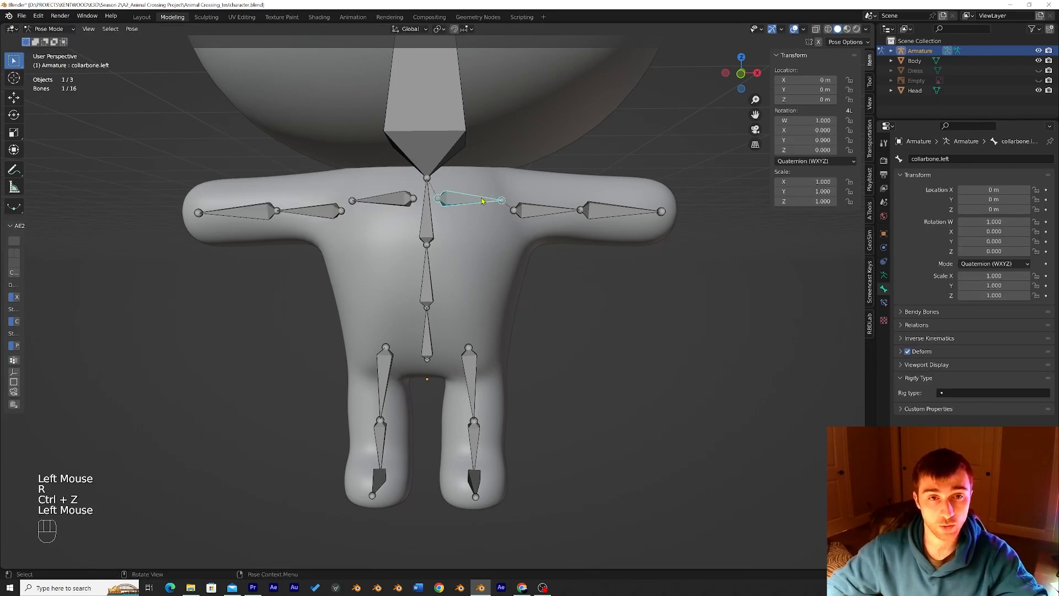
key("r")
key("ctrl+z")
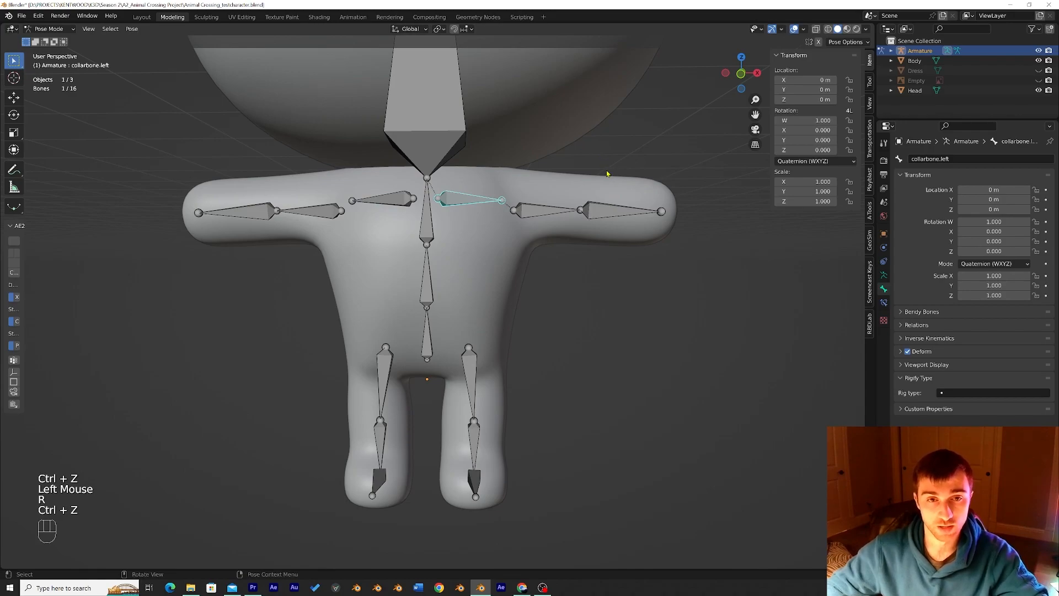
key("r")
key("ctrl+z")
Try rotating the Chest bone to test how the arms and head follow, undoing each rotation
left_click(418, 218)
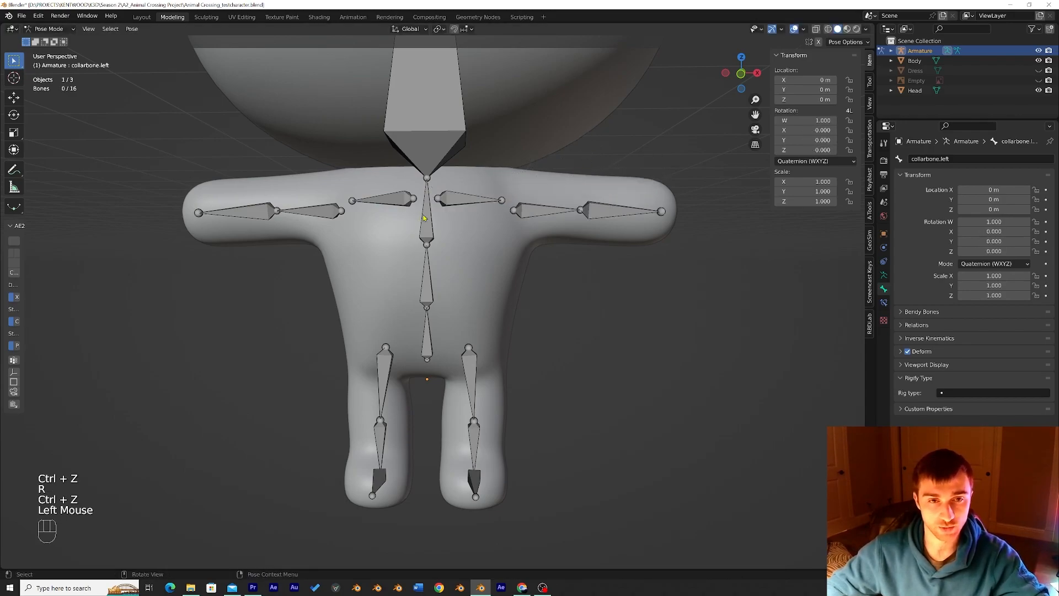
left_click(425, 237)
key("r")
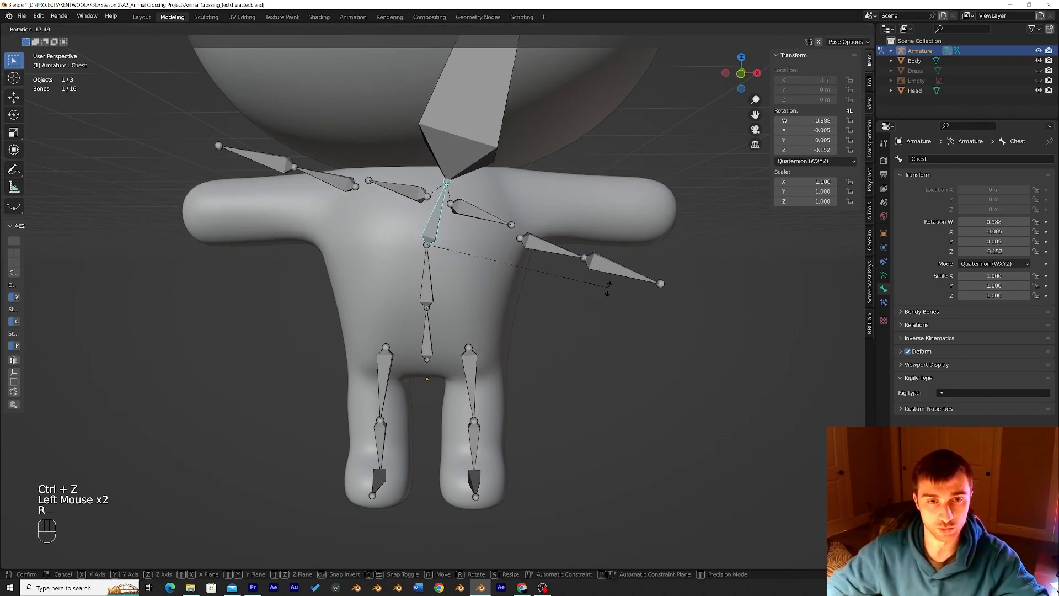
key("ctrl+z")
mouse_move(550, 213)
middle_mouse_down()
mouse_move(586, 220)
mouse_move(558, 217)
mouse_move(578, 213)
mouse_move(568, 210)
mouse_move(539, 217)
mouse_move(546, 222)
mouse_move(568, 221)
mouse_move(436, 222)
mouse_move(541, 220)
middle_mouse_up()
scroll(518, 214, "up", 2)
scroll(517, 215, "down", 1)
key("r")
key("ctrl+z")
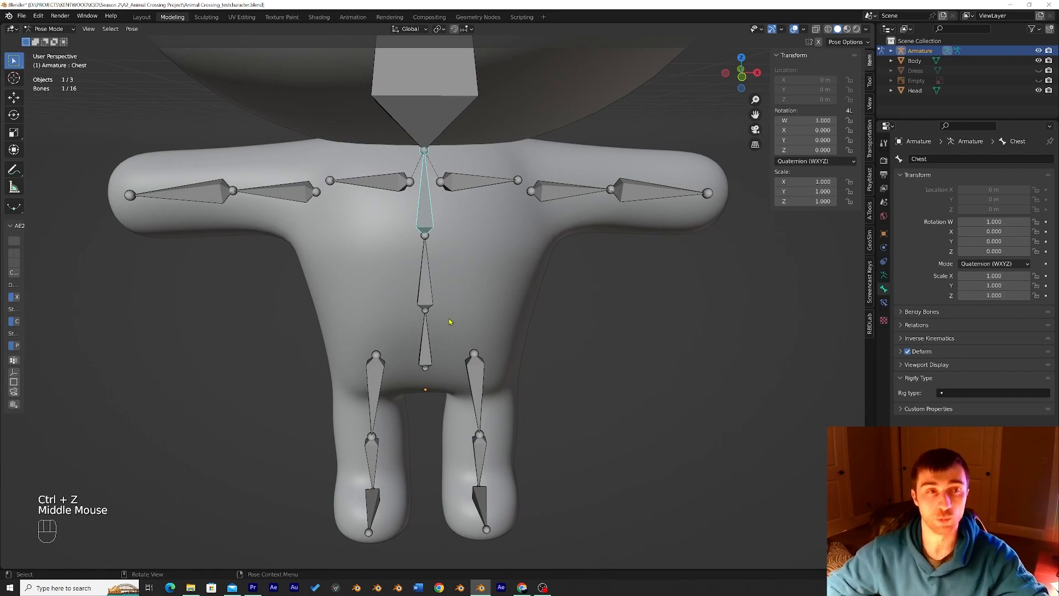
In Edit Mode, parent the Thigh.Left bone to the Hips bone, keeping its offset
left_click(50, 29)
left_click(44, 44)
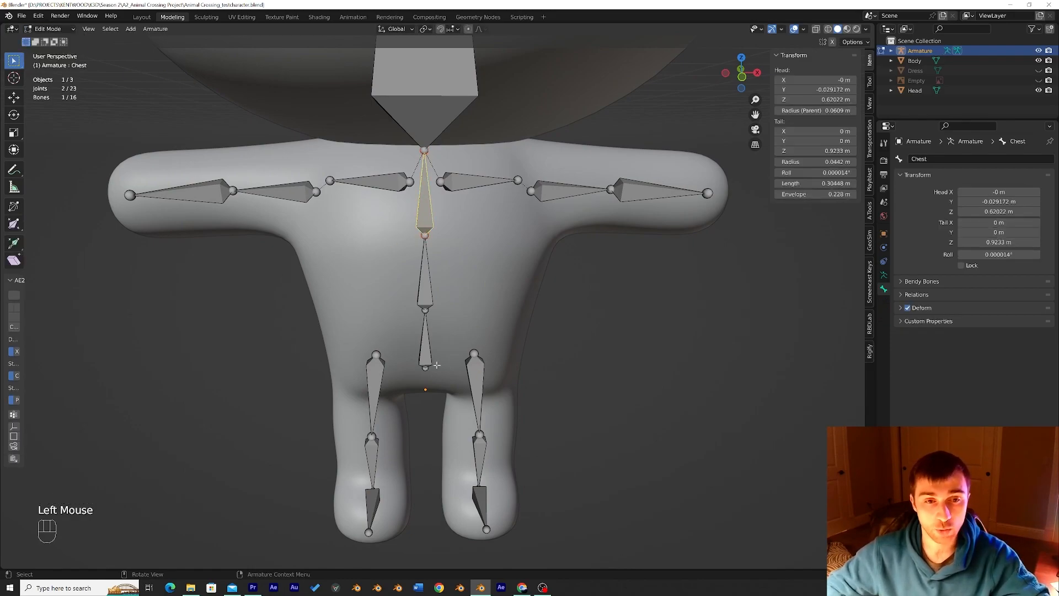
left_click(470, 390)
scroll(469, 389, "up", 1)
middle_click_drag(476, 406, 461, 323, "shift")
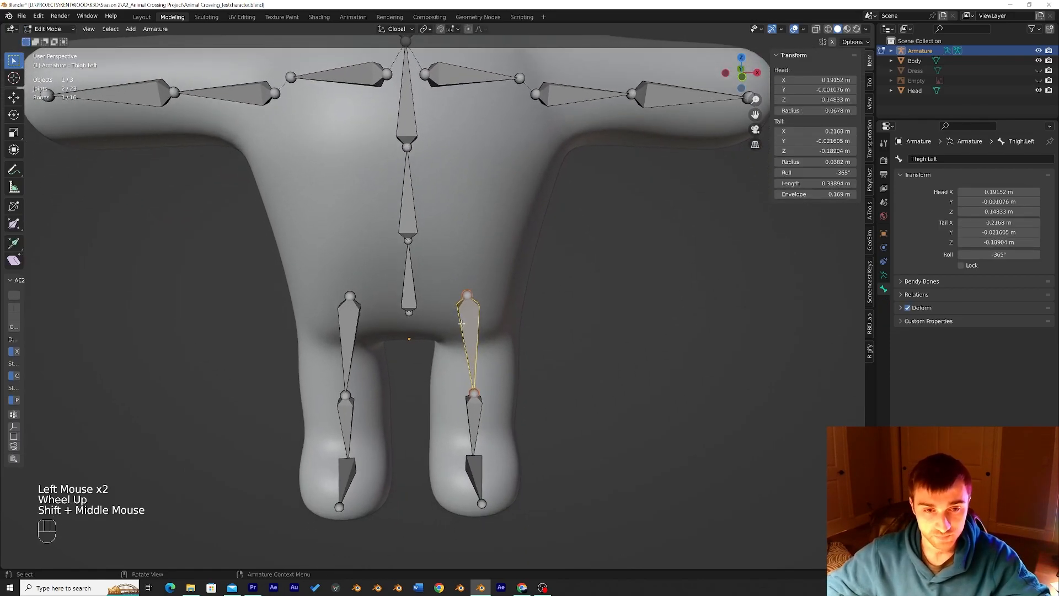
left_click(411, 295, "shift")
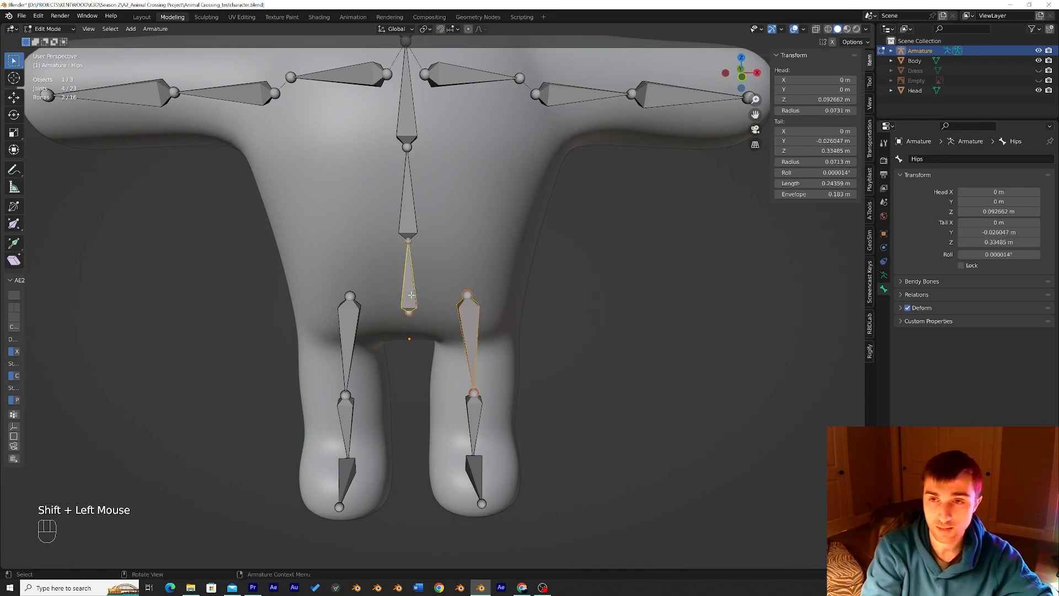
key("ctrl+p")
left_click(411, 295)
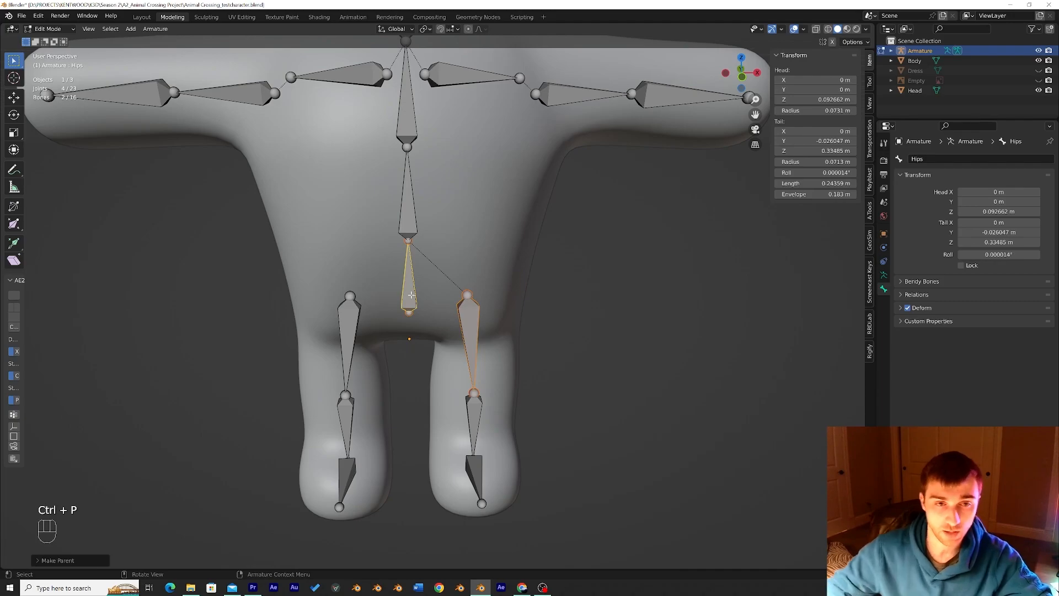
Parent the right thigh bone to the Hips bone, keeping its offset
left_click(348, 326)
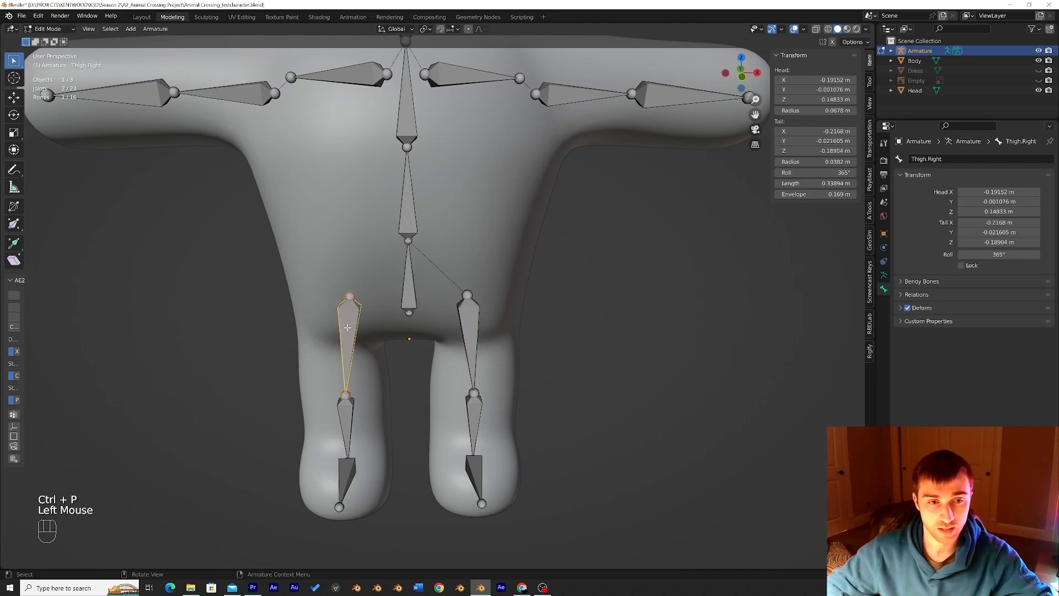
left_click(409, 285, "shift")
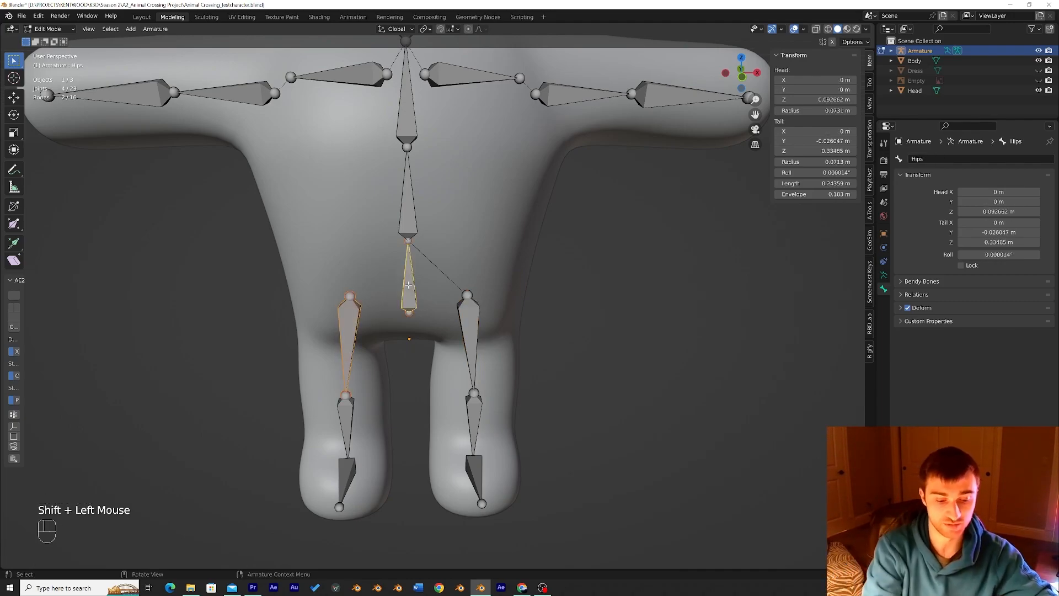
key("ctrl+p")
left_click(408, 285)
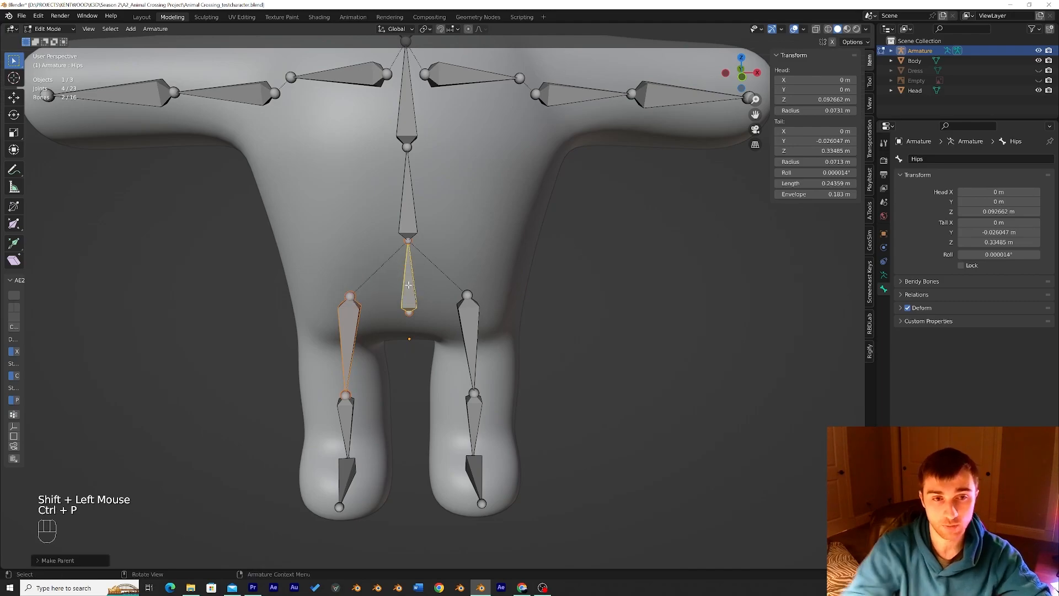
Switch to Pose Mode and try rotating and moving the Hips bone to test the rig, undoing each change
left_click(55, 30)
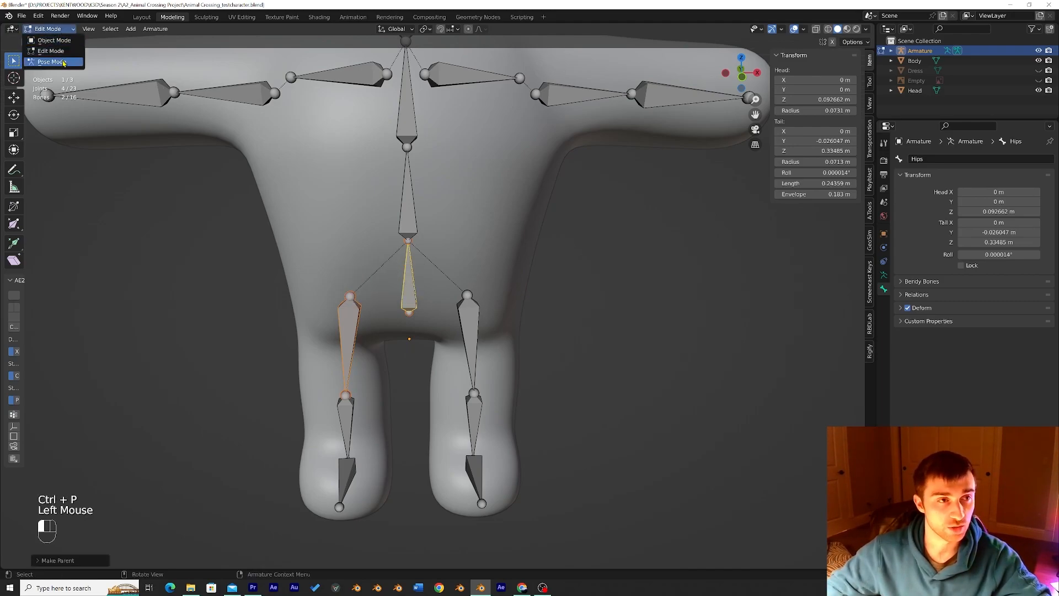
left_click(50, 58)
scroll(404, 201, "down", 2)
left_click(415, 274)
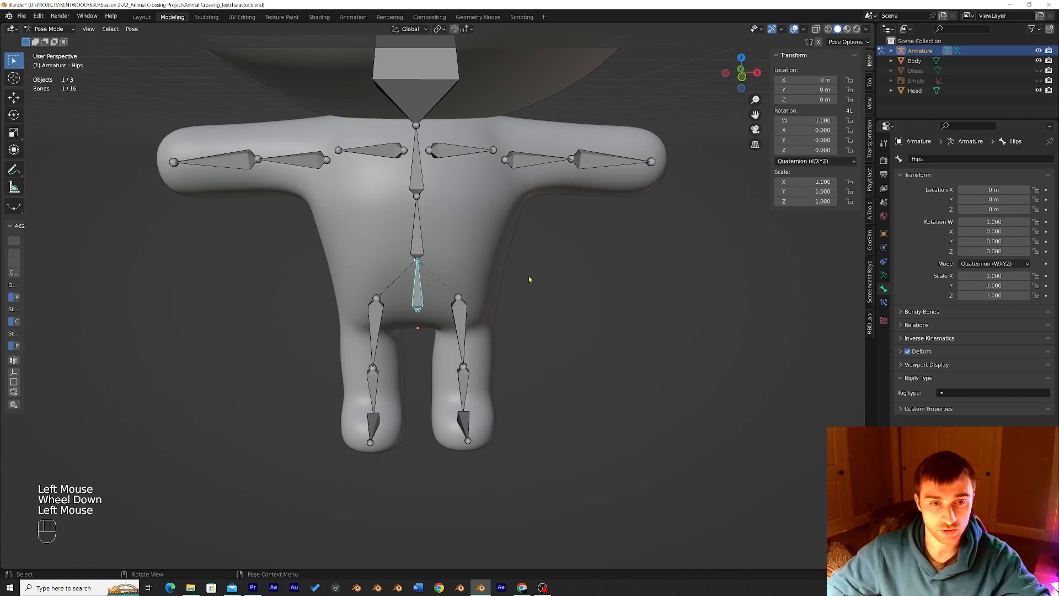
key("r")
key("ctrl+z")
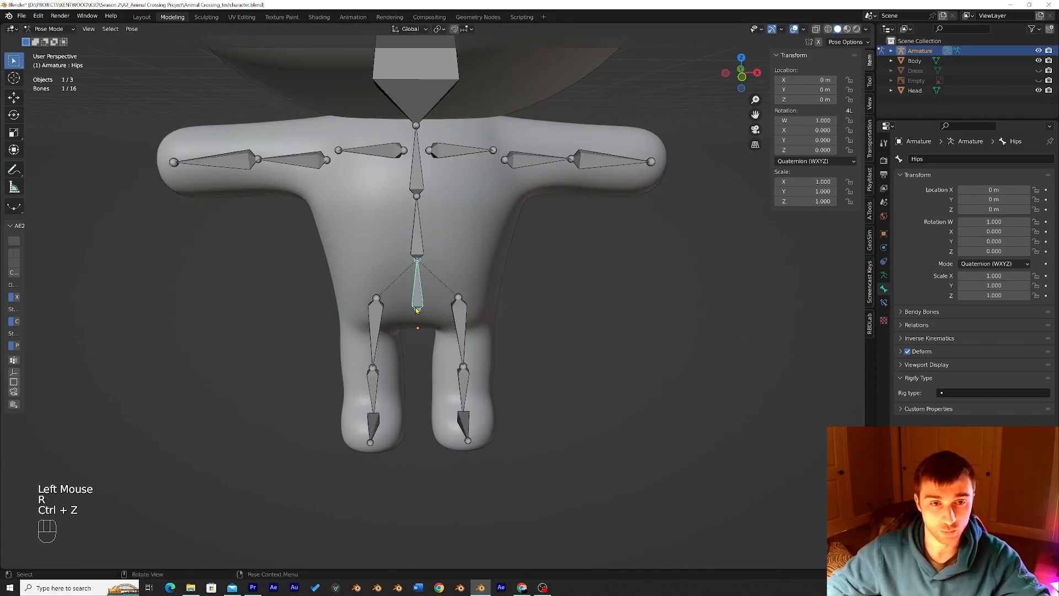
key("g")
key("ctrl+z")
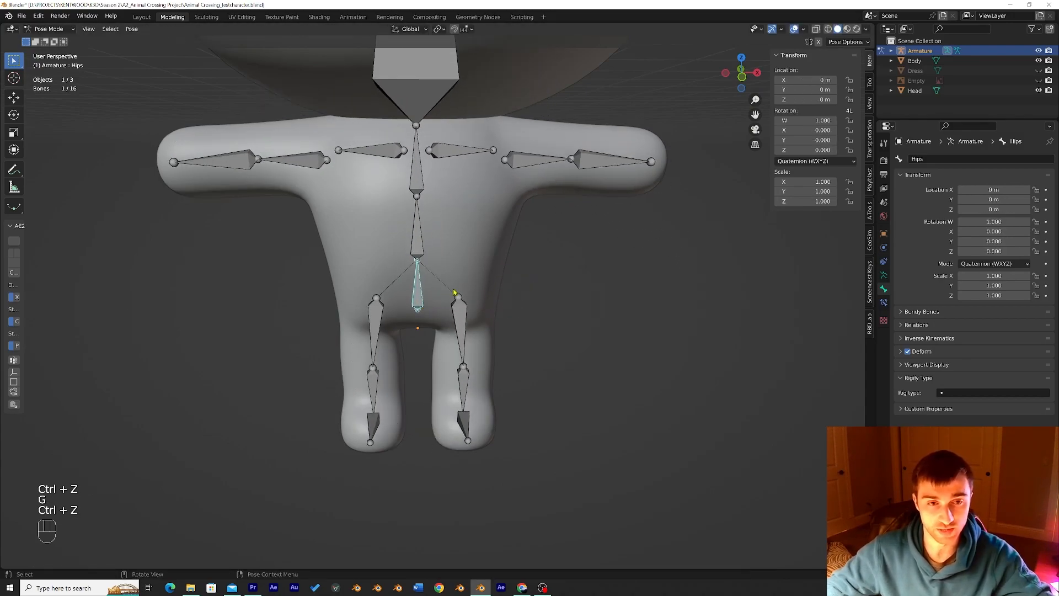
scroll(453, 297, "down", 1)
middle_click_drag(463, 289, 469, 278)
key("r")
key("ctrl+z")
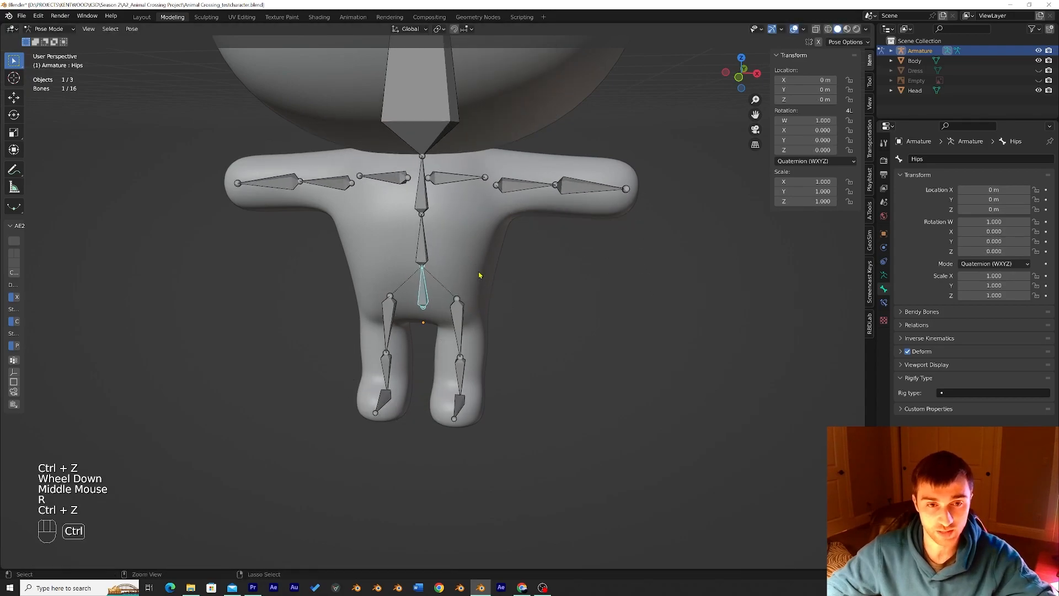
In Edit Mode, rename the Hips bone to RootBone/Hips
left_click(61, 34)
left_click(47, 44)
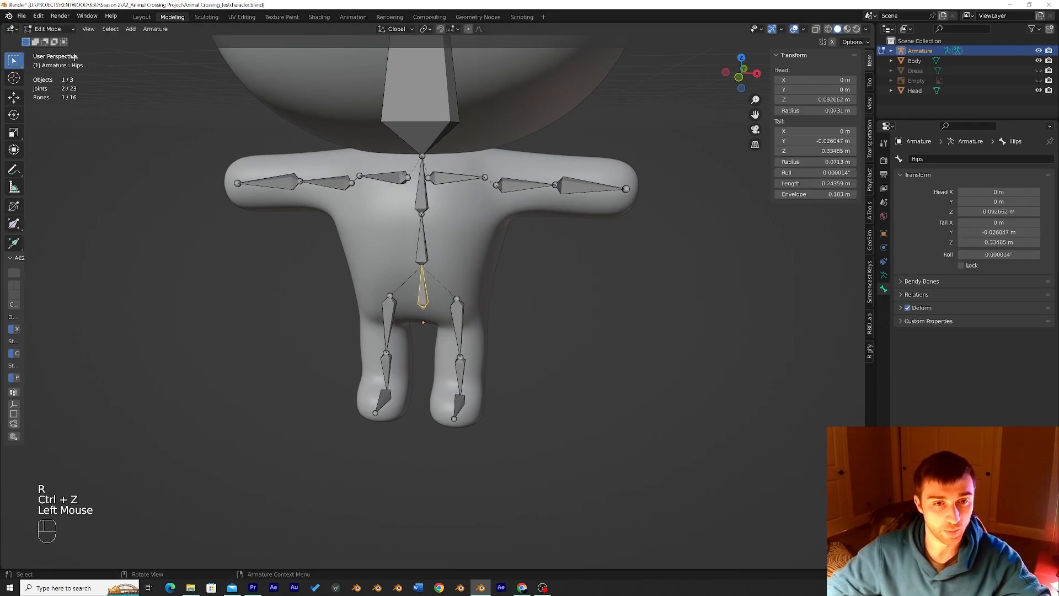
scroll(420, 298, "up", 2)
scroll(420, 299, "up", 2)
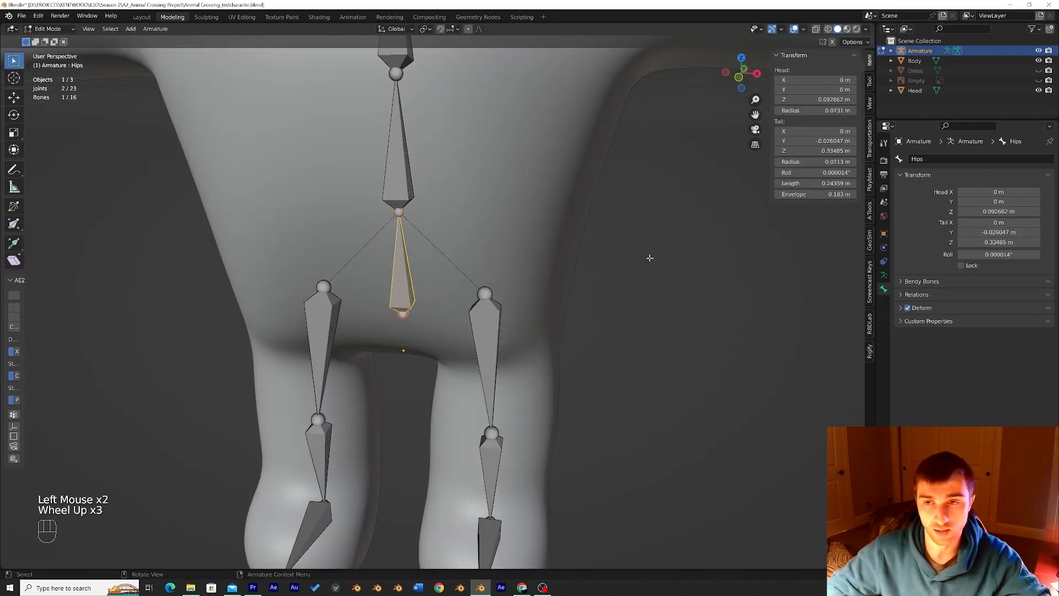
left_click(883, 286)
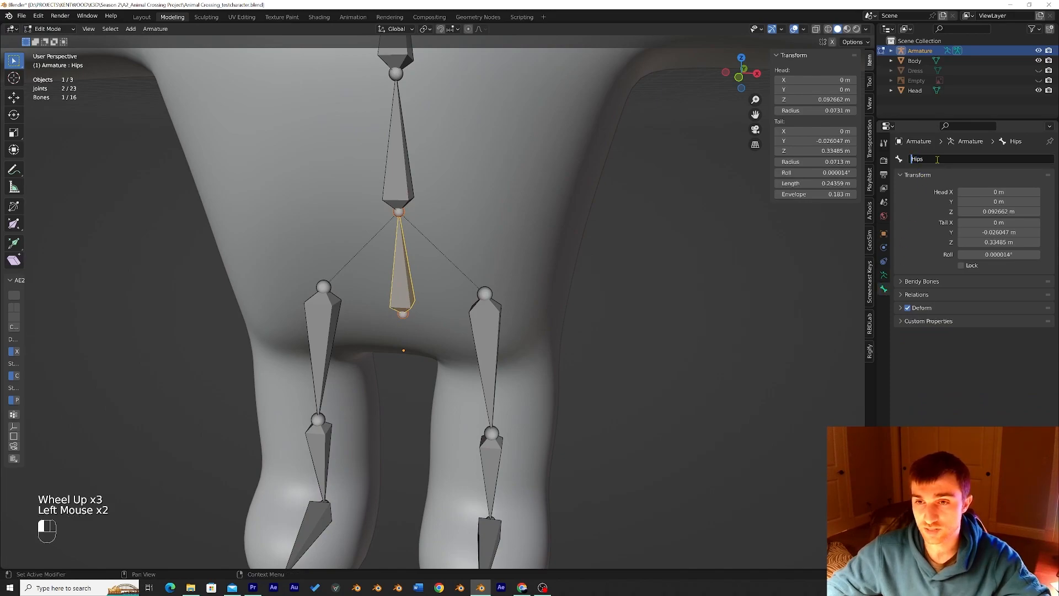
type("RootBone/")
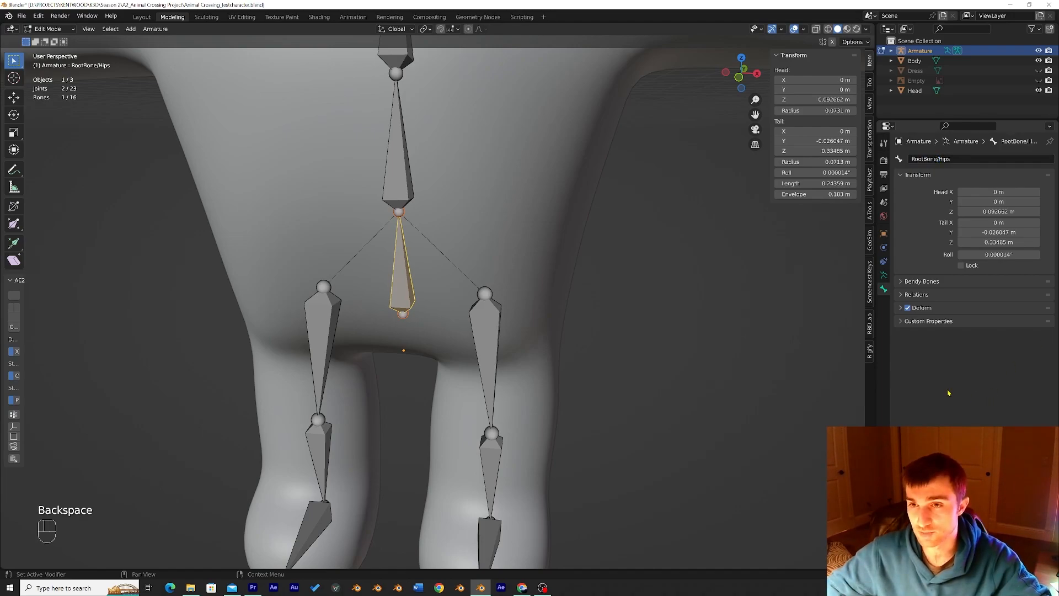
Try moving the RootBone/Hips bone in Edit Mode and undo the move
middle_click_drag(654, 350, 666, 346)
scroll(635, 339, "down", 3)
key("g")
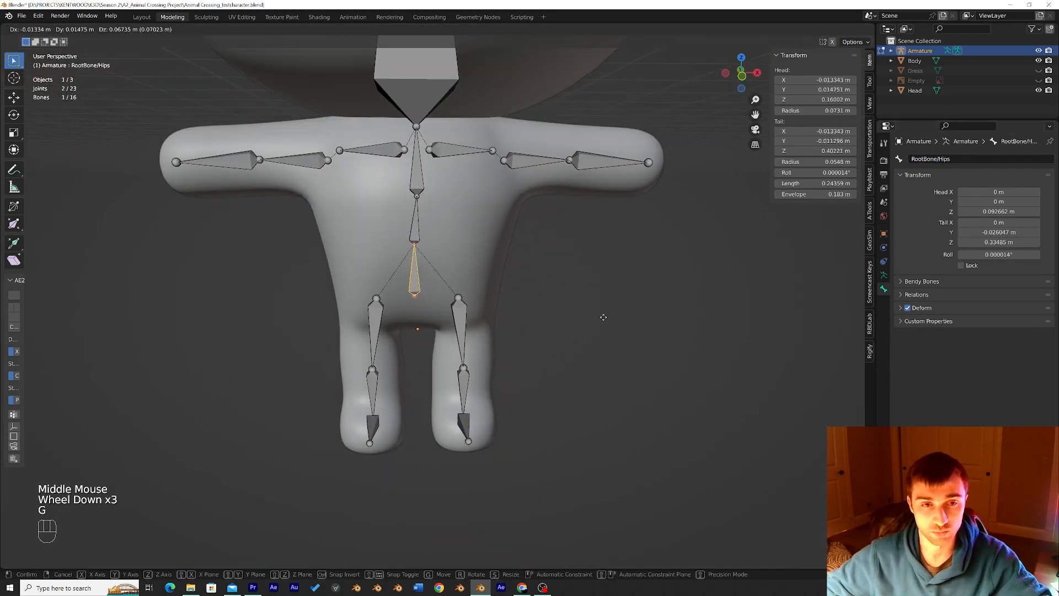
key("ctrl+z")
Switch to Object Mode and try moving the whole armature, undoing the move
left_click_drag(49, 28, 50, 36)
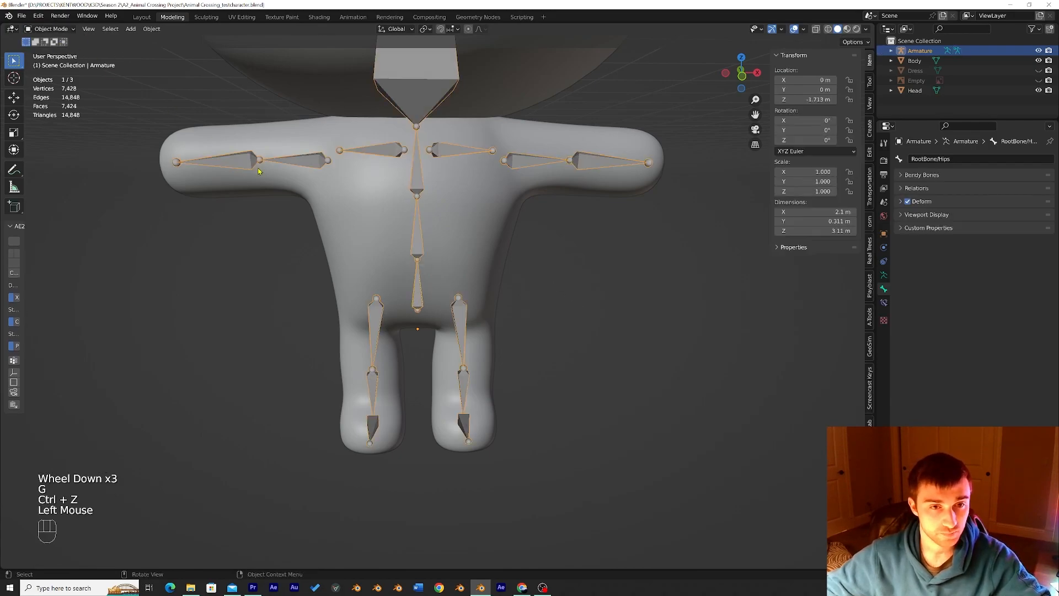
scroll(480, 272, "down", 2)
left_click(427, 291)
left_click(427, 291)
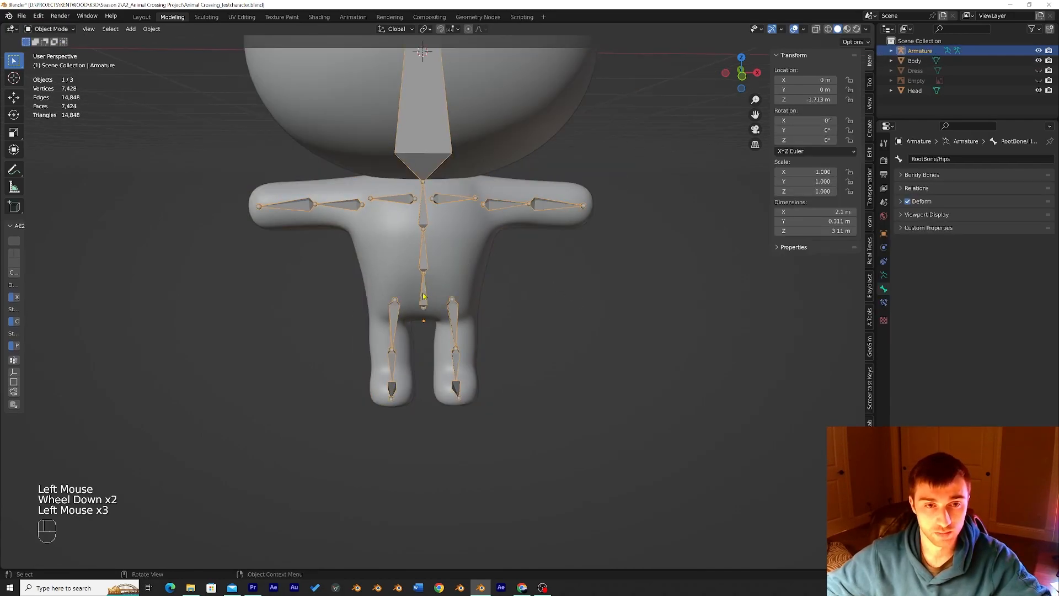
key("g")
key("ctrl+z")
left_click(452, 315)
left_click(499, 325)
middle_click_drag(517, 326, 457, 315)
left_click(454, 315)
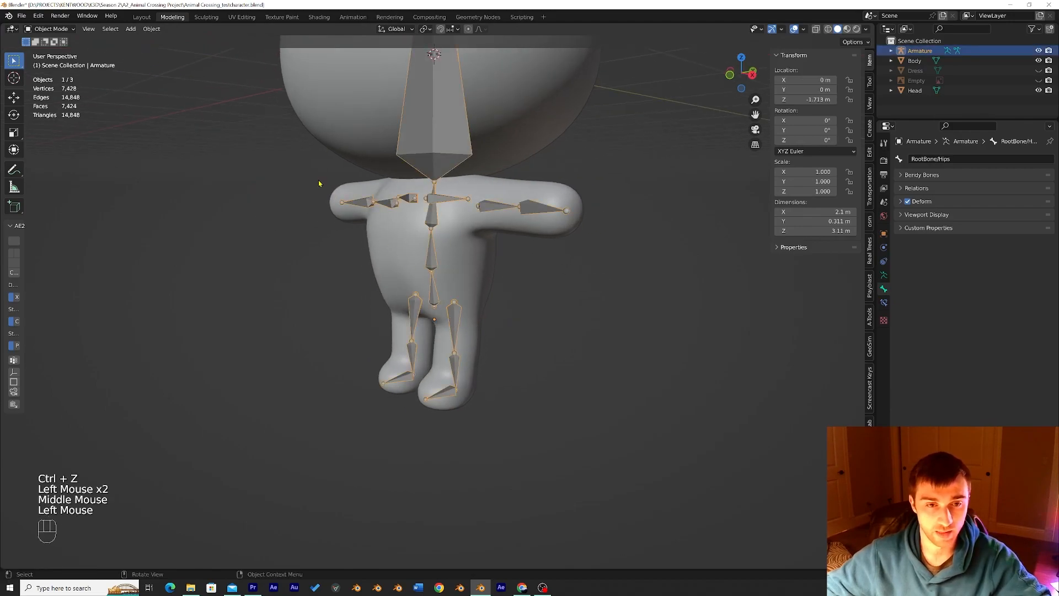
Switch to Pose Mode and try bending the left leg by rotating its thigh and knee bones from the side
left_click(50, 28)
left_click(45, 51)
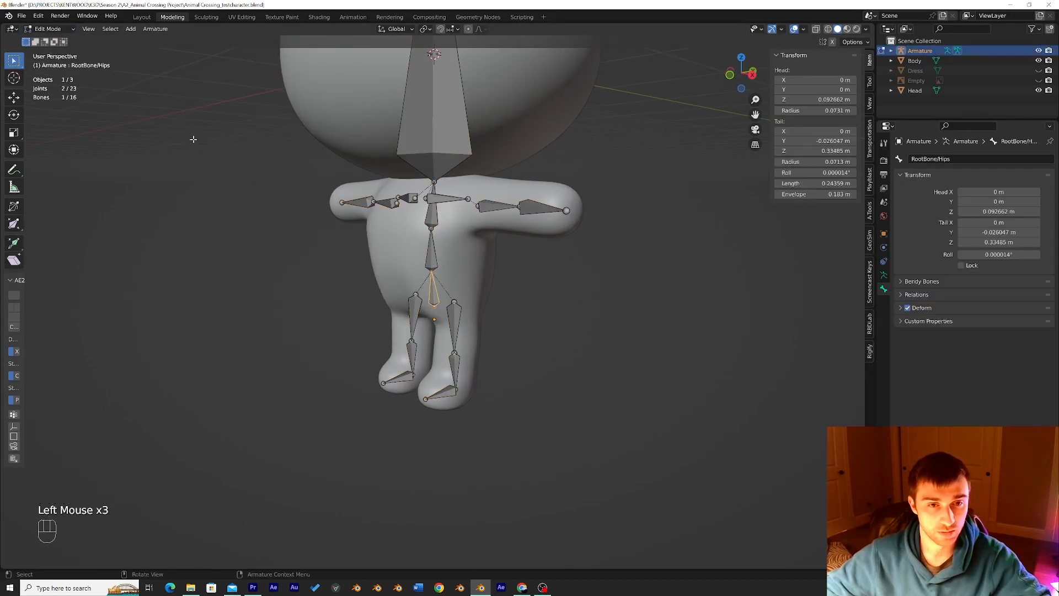
left_click(65, 31)
left_click(52, 61)
middle_click_drag(331, 232, 419, 309)
left_click(446, 328)
key("r")
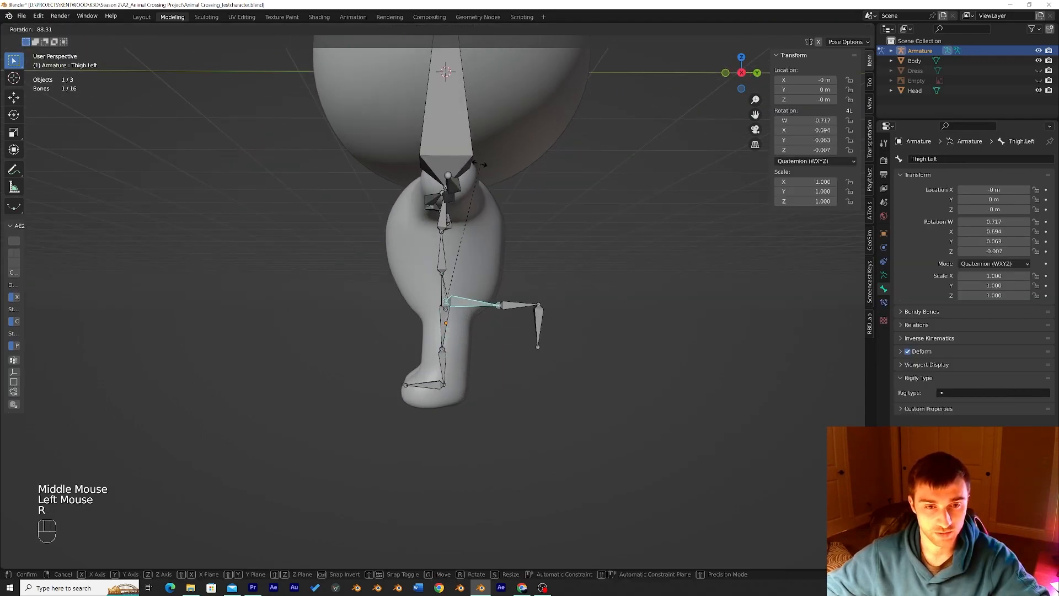
left_click(514, 240)
left_click(506, 339)
key("r")
left_click(519, 231)
Try further left leg poses by rotating Thigh.Left, Knee.Left and Thigh.Left again
left_click(464, 315)
key("r")
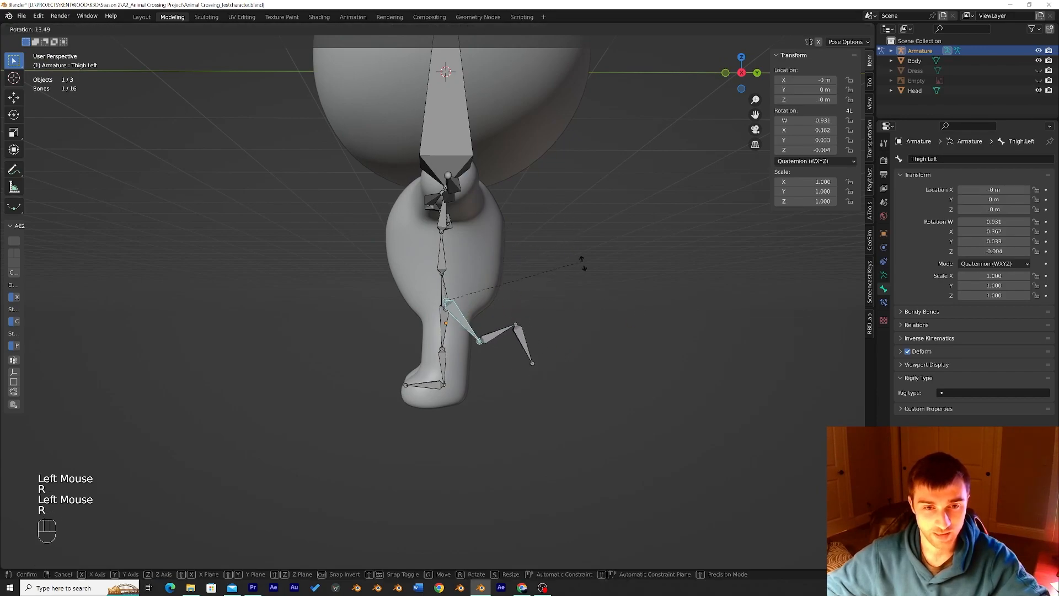
left_click(599, 343)
left_click(473, 356)
key("r")
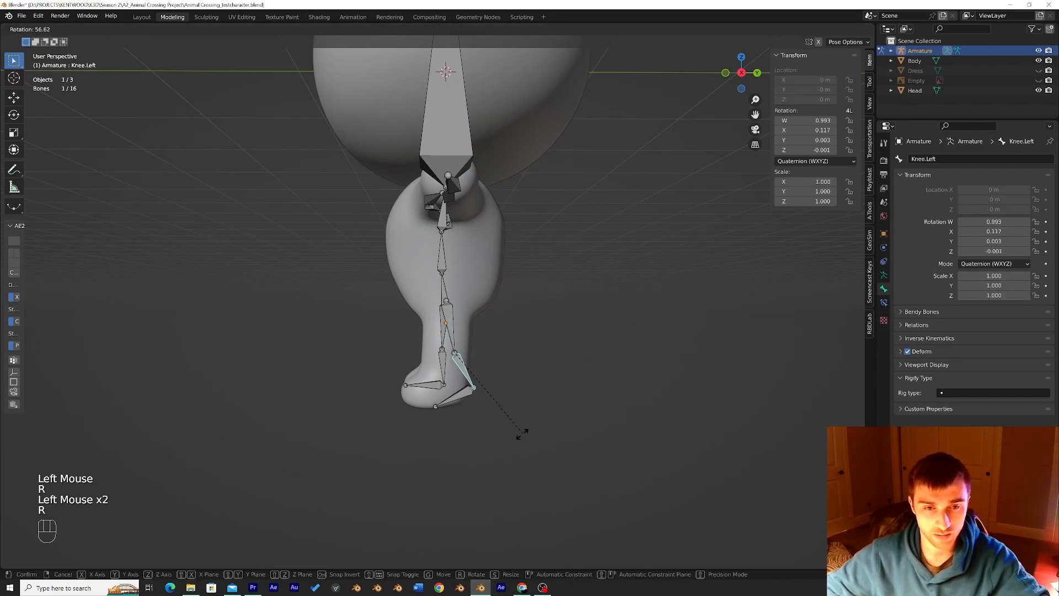
left_click(513, 437)
left_click(453, 328)
key("r")
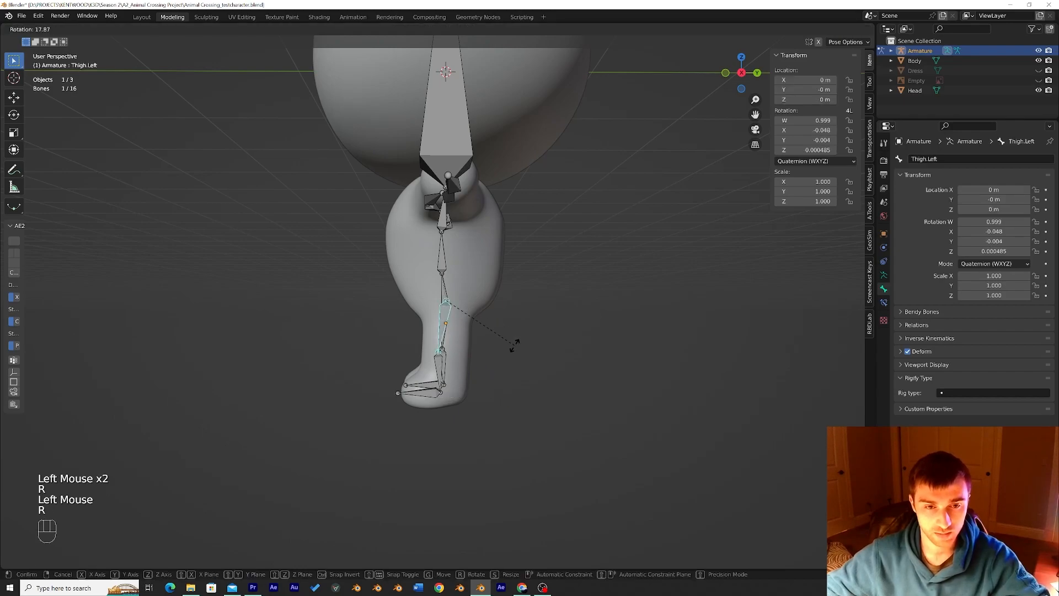
Undo all the test rotations of the left thigh and knee bones
key("ctrl+z")
key("ctrl+z")
key("ctrl+z")
key("ctrl+z")
key("ctrl+z")
key("ctrl+z")
key("ctrl+z")
key("ctrl+z")
key("ctrl+z")
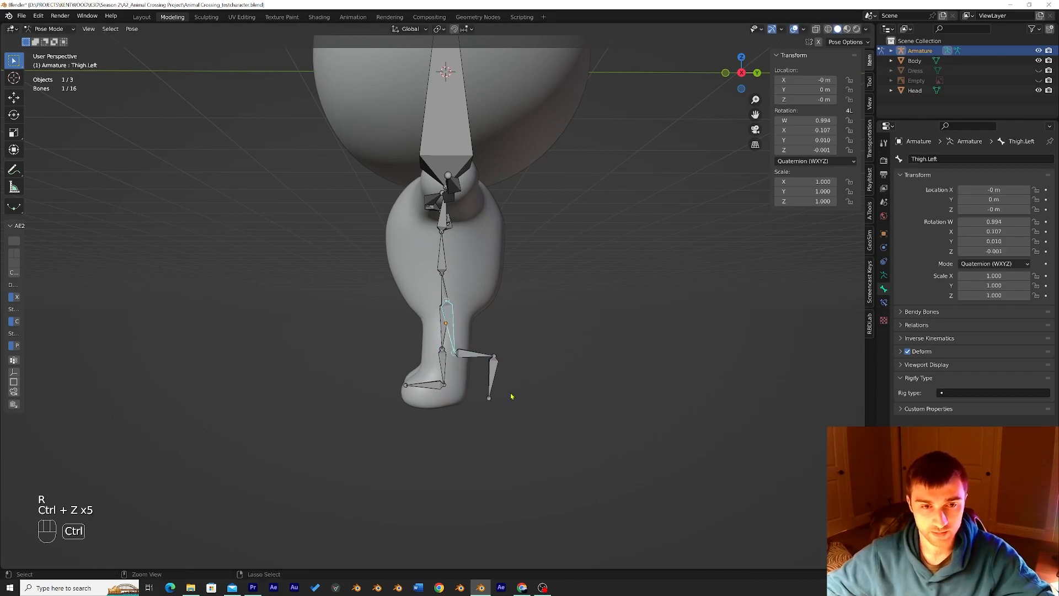
key("ctrl+z")
Switch the armature to Object Mode with the whole character in view
middle_click_drag(508, 395, 450, 338)
scroll(619, 408, "down", 1)
scroll(620, 408, "down", 1)
left_click(61, 29)
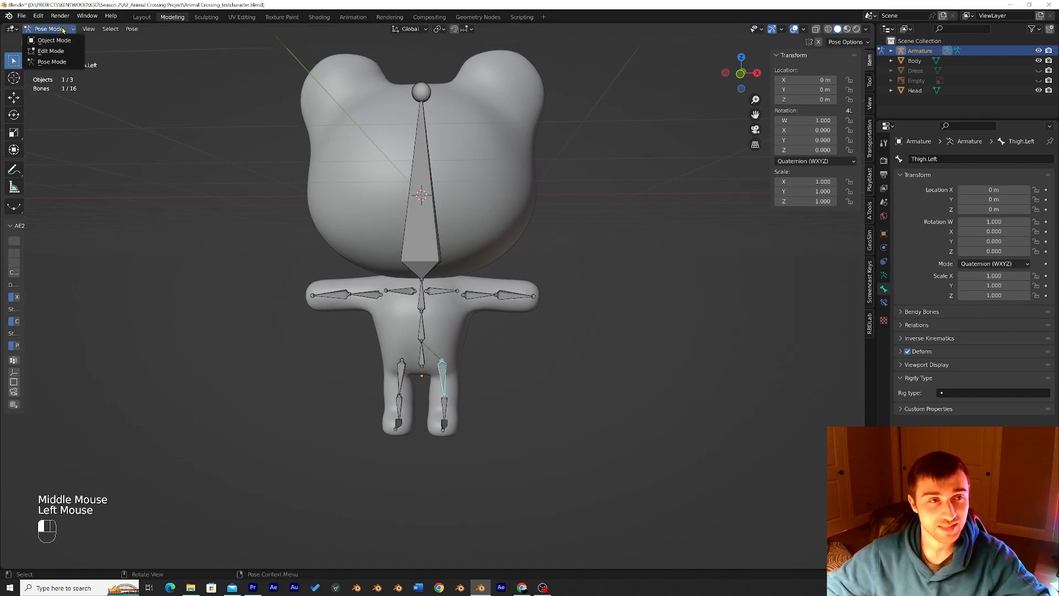
left_click(54, 40)
scroll(452, 215, "down", 1)
mouse_move(452, 215)
middle_mouse_down()
mouse_move(476, 213)
mouse_move(420, 218)
mouse_move(436, 223)
middle_mouse_up()
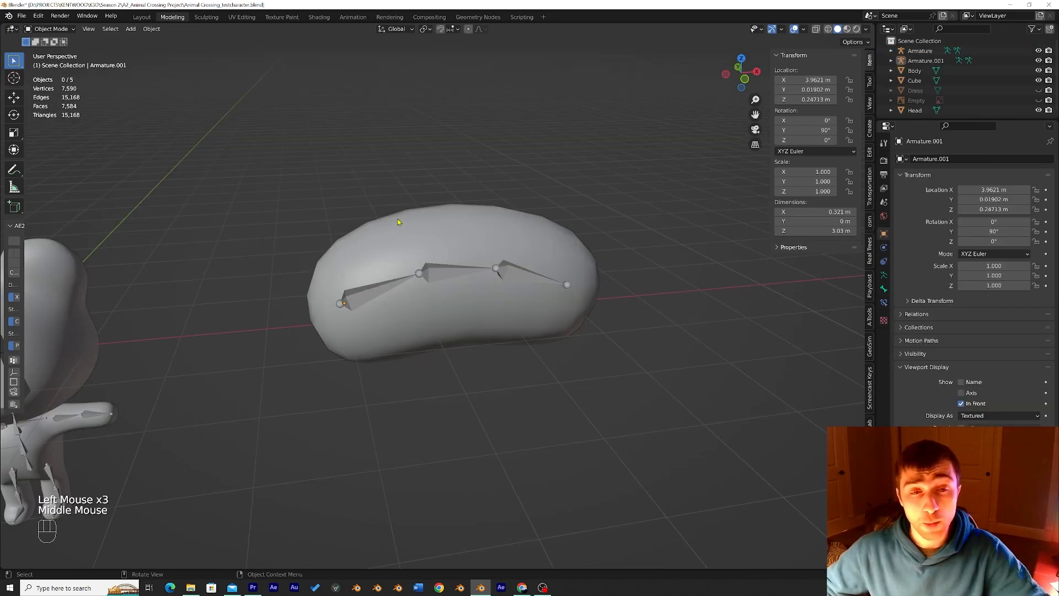
Examine the separate bean-shaped mesh and select the three-bone armature inside it
scroll(398, 222, "up", 2)
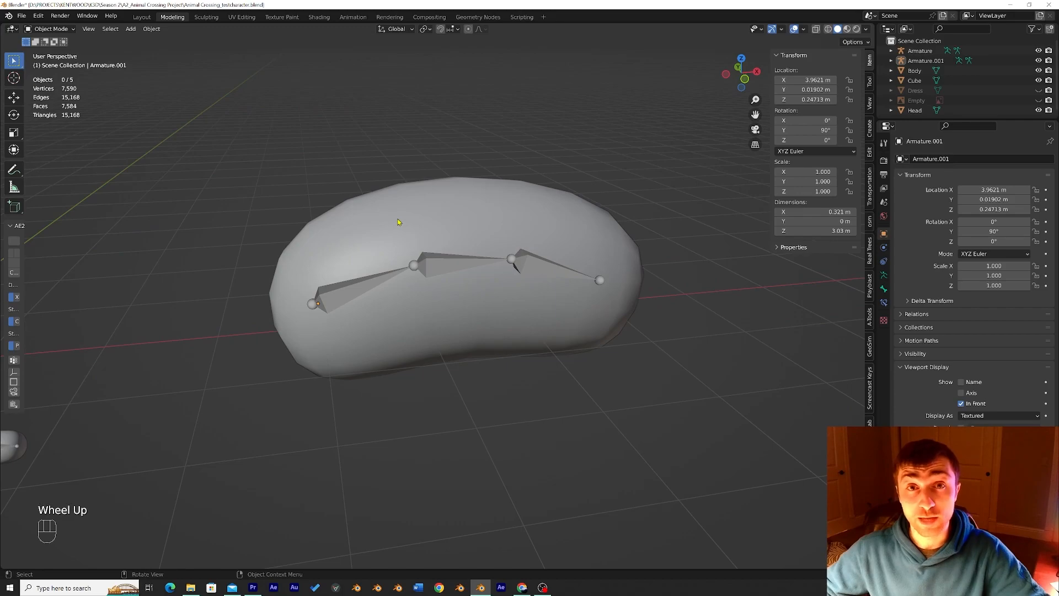
left_click(445, 232)
left_click(452, 270)
middle_click_drag(467, 265, 468, 270)
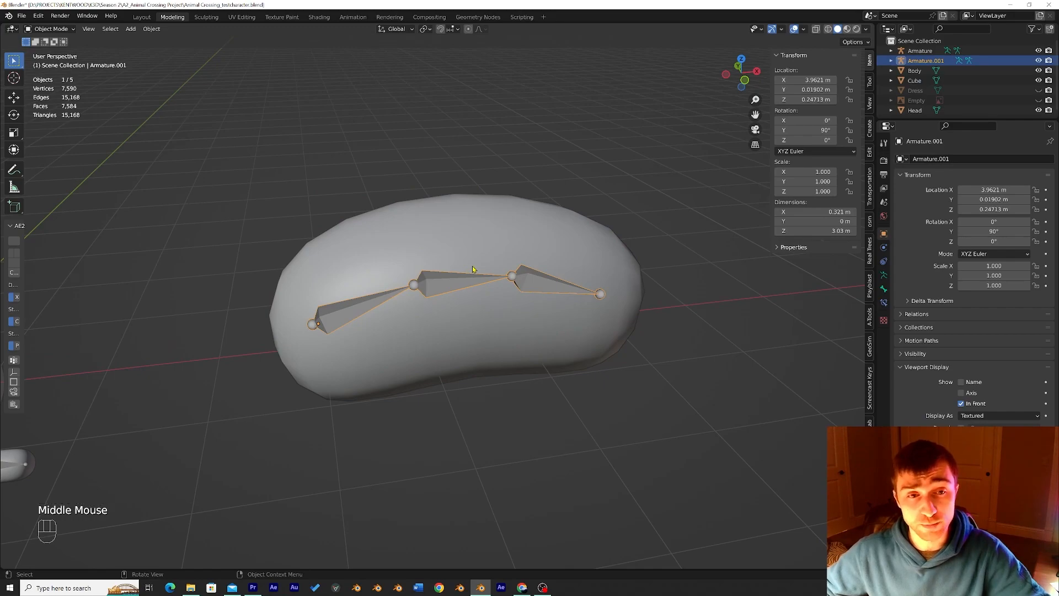
scroll(472, 269, "up", 2)
Switch the bean mesh into Edit Mode and back to Object Mode
left_click(456, 226)
left_click(52, 28)
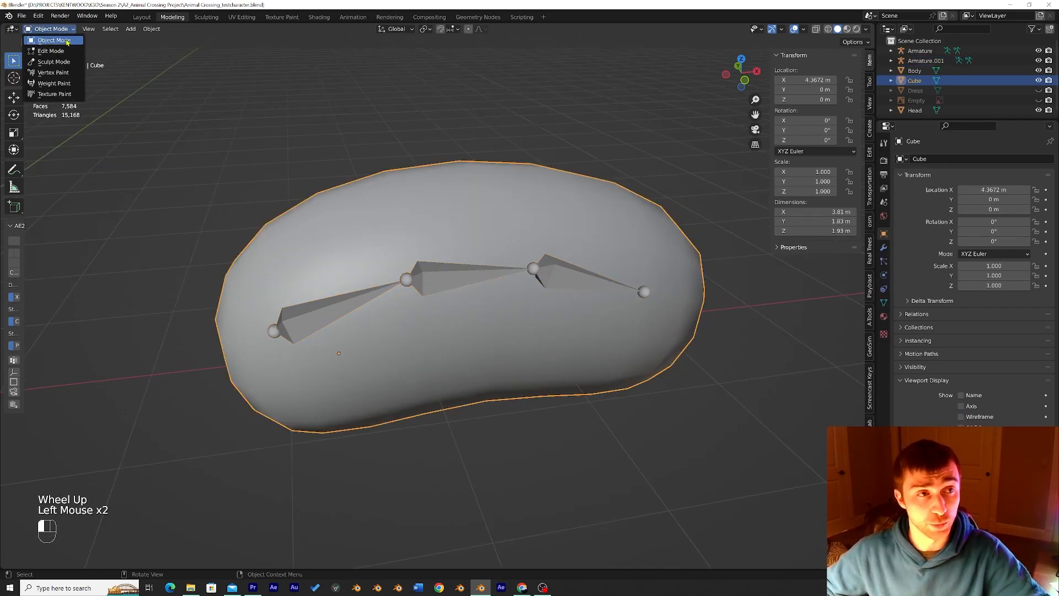
left_click(51, 51)
mouse_move(298, 120)
middle_mouse_down()
mouse_move(279, 116)
mouse_move(302, 124)
middle_mouse_up()
left_click(51, 28)
left_click(65, 42)
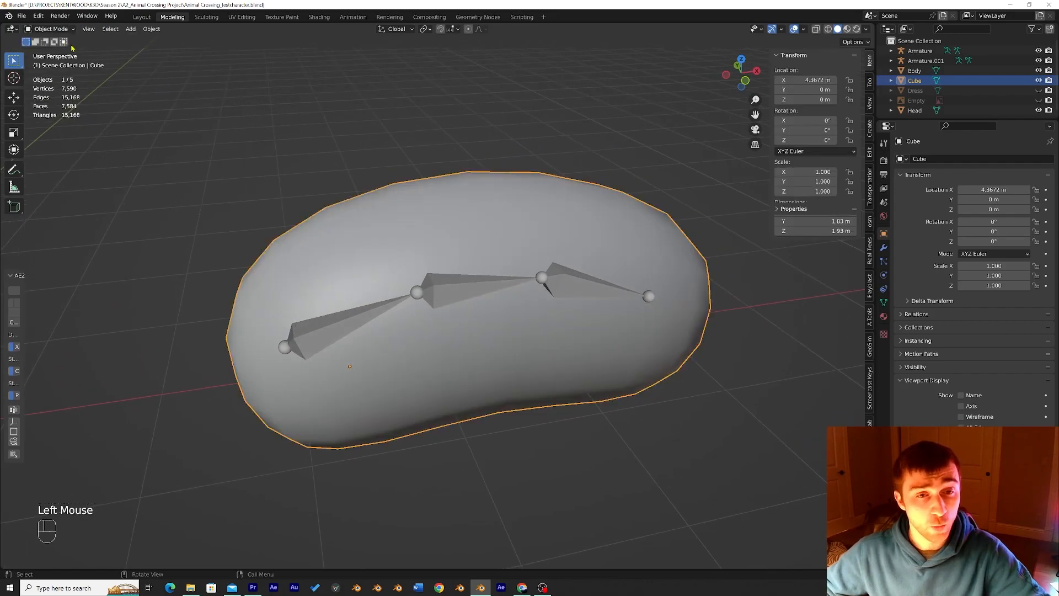
Select the bean's armature and its mesh in turn to compare them as separate objects
left_click(380, 318)
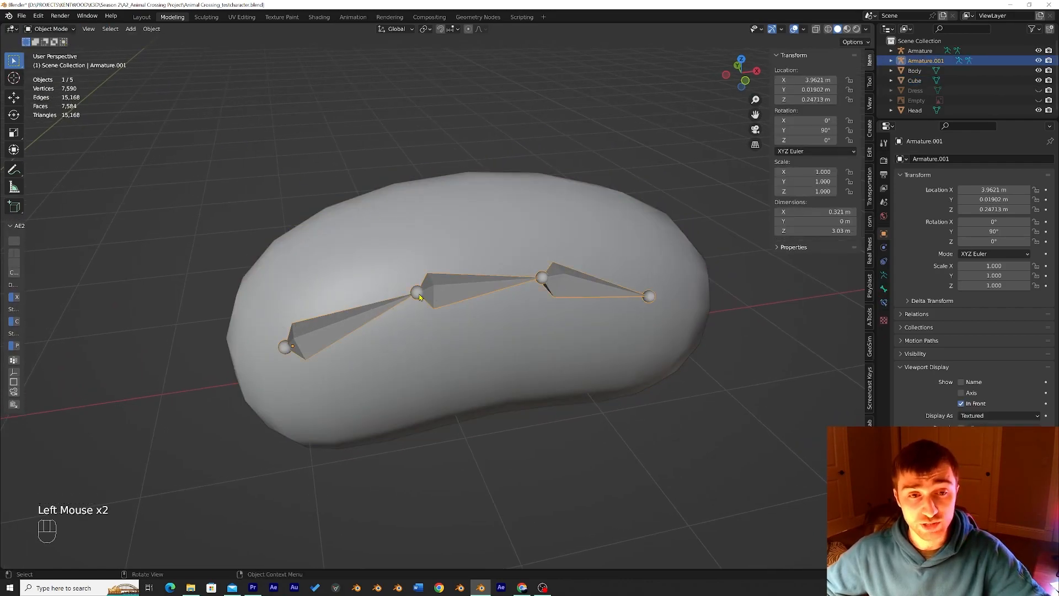
middle_click_drag(680, 273, 656, 268)
left_click(656, 268)
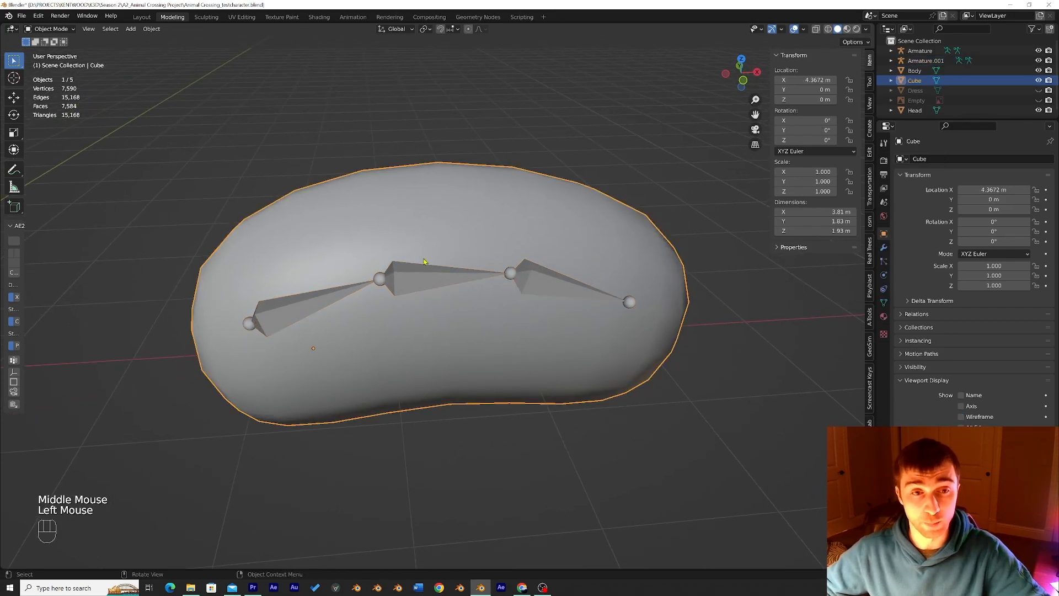
left_click(347, 291)
middle_click_drag(498, 272, 583, 272)
Switch the bean's armature to Pose Mode, try rotating its end bone about the global Y axis, and undo the rotation
left_click(51, 28)
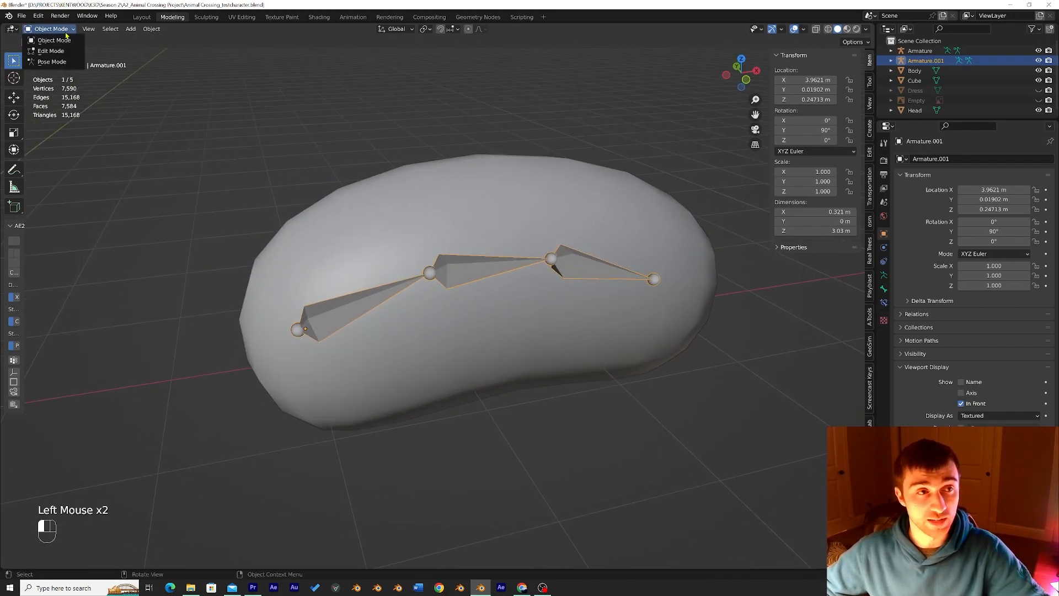
left_click(51, 61)
left_click(596, 272)
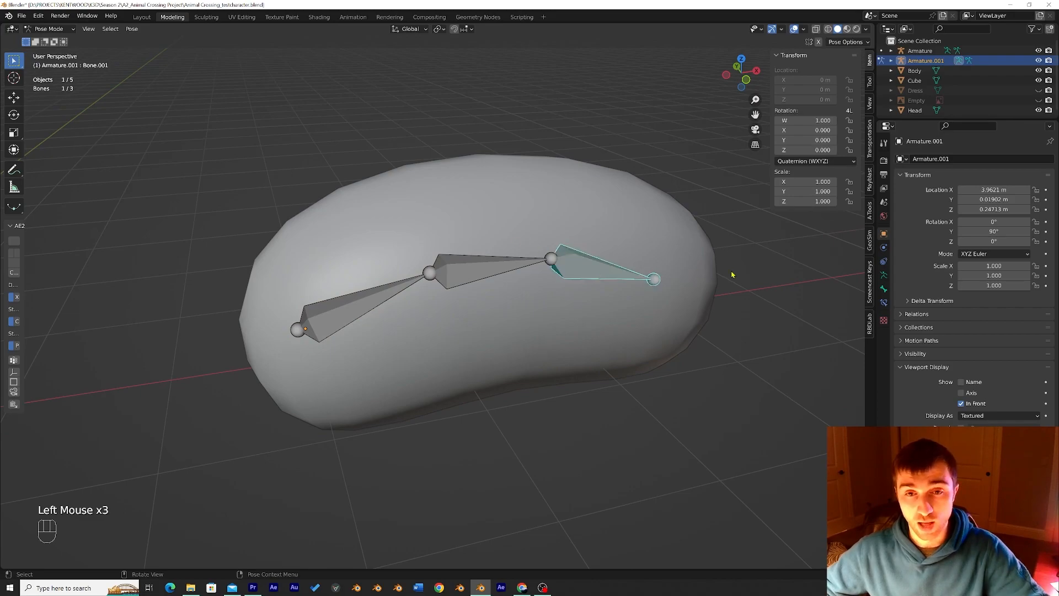
middle_click(732, 274)
key("r")
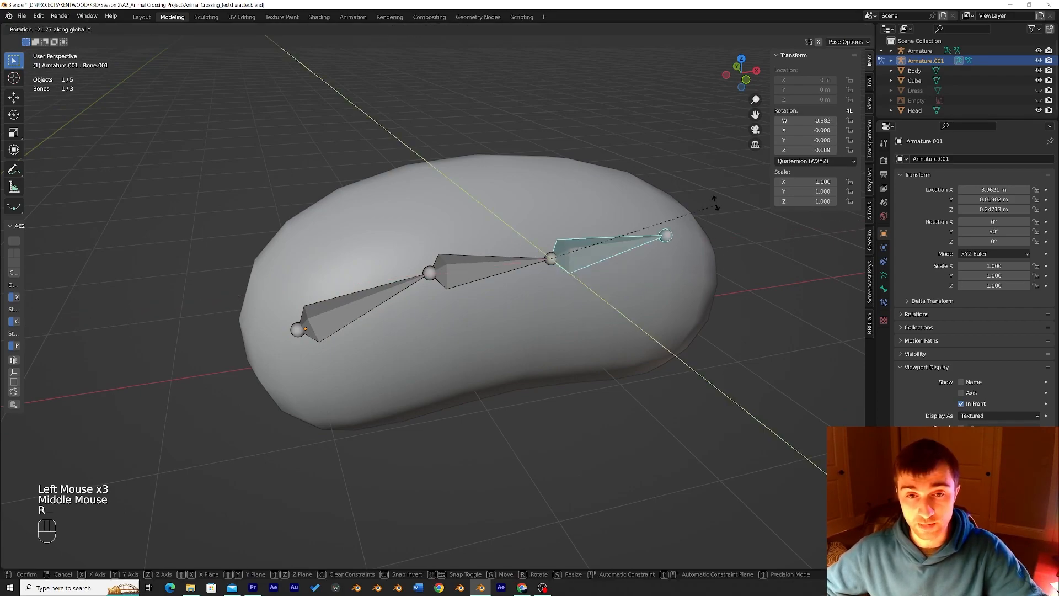
left_click(718, 237)
middle_click_drag(719, 237, 598, 276)
key("ctrl+z")
left_click(617, 263)
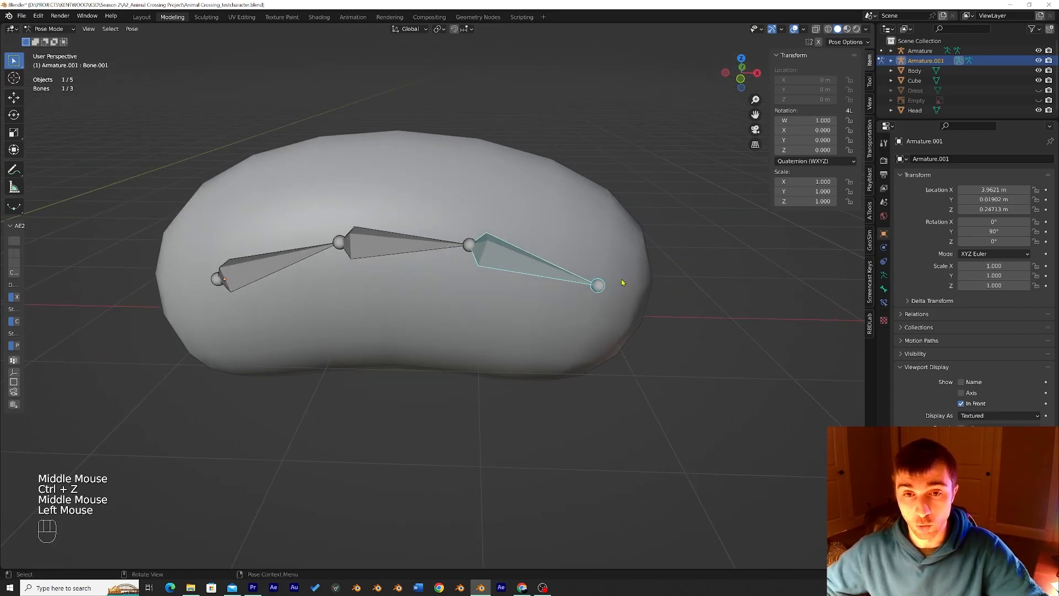
Try rotating the middle bone of the bean's armature, undo it and clear the bone selection
middle_click_drag(611, 249, 573, 251)
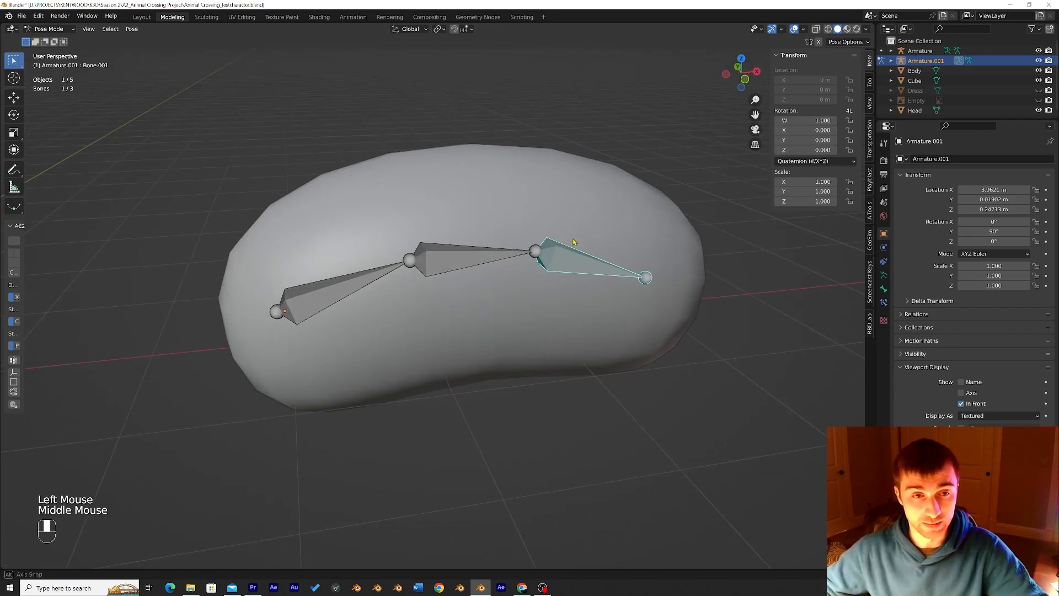
left_click(440, 243)
key("r")
key("ctrl+z")
left_click(439, 182)
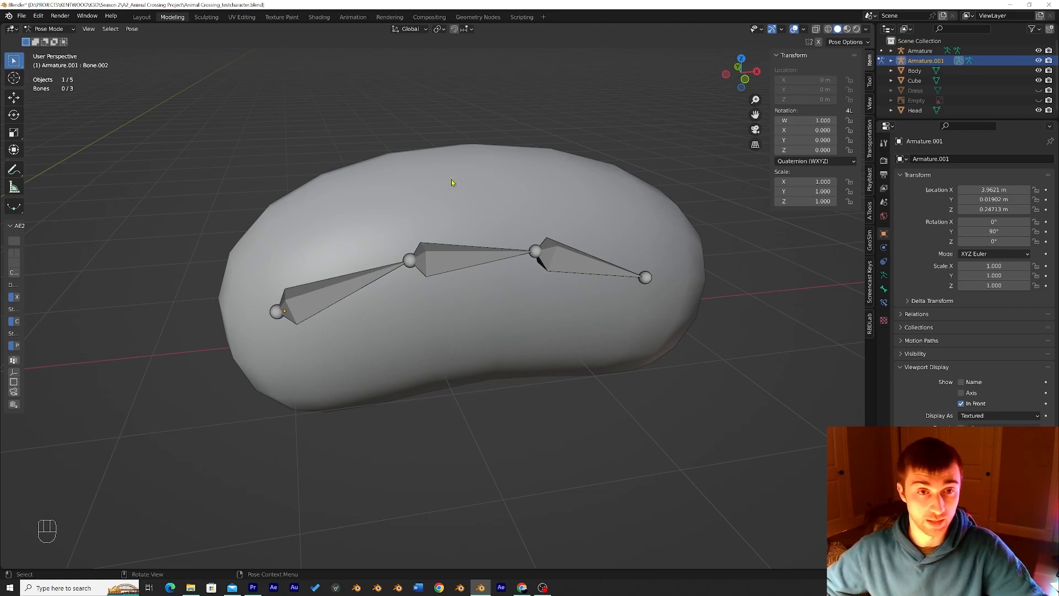
Try rotating the first bone of the bean's armature and undo the rotation
left_click(364, 284)
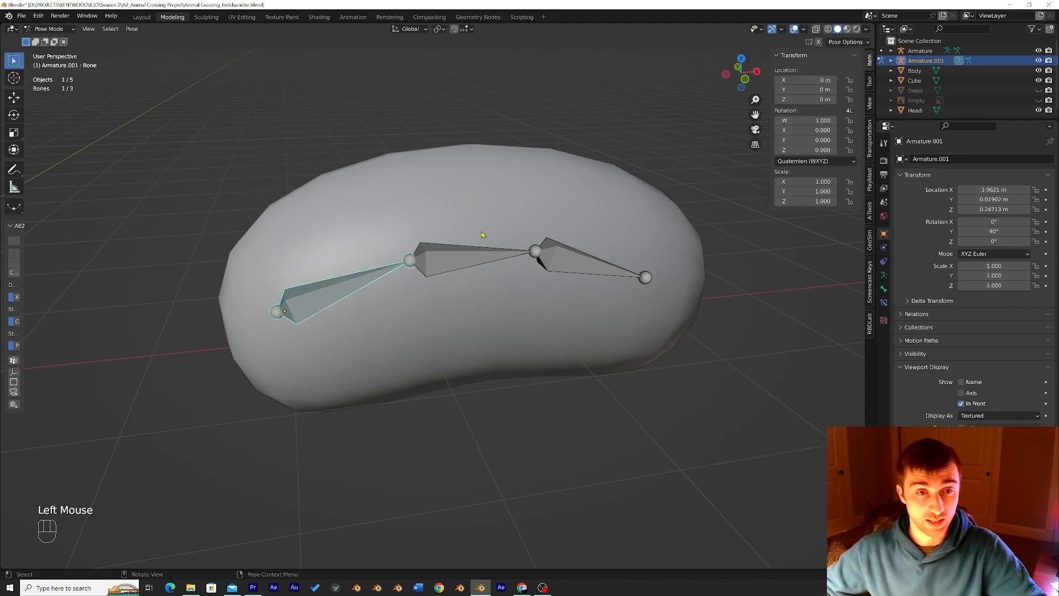
key("r")
left_click(461, 204)
key("ctrl+z")
middle_click_drag(441, 266, 361, 273)
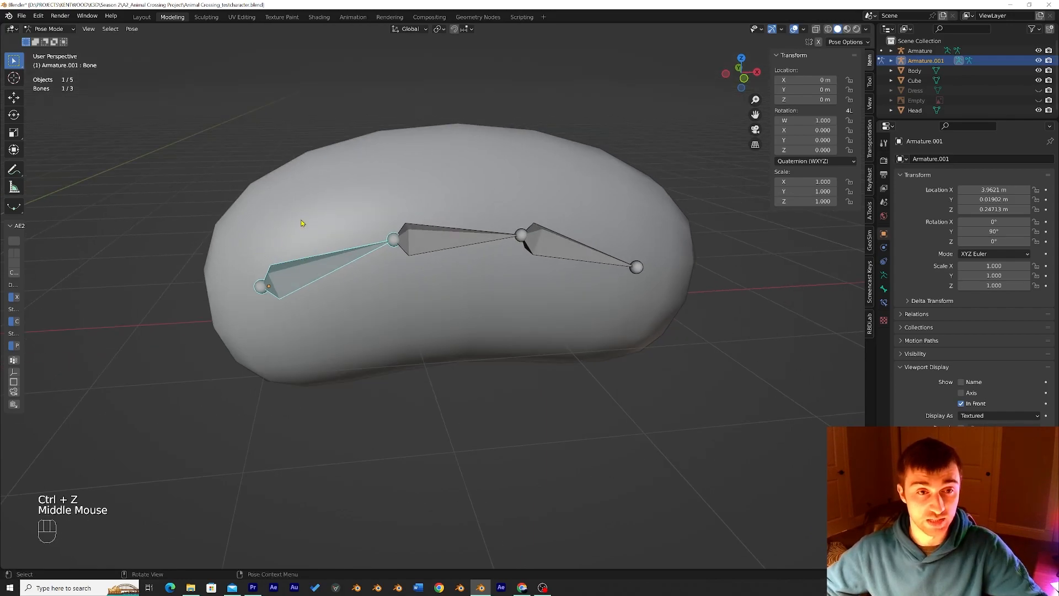
key("r")
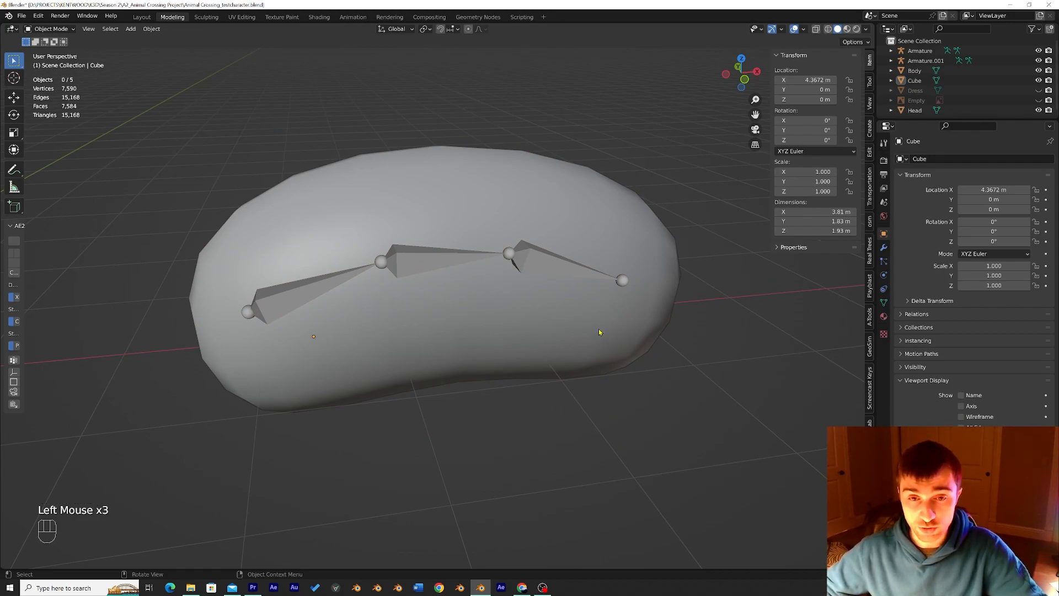
Parent the bean mesh to its armature using Armature Deform With Automatic Weights
left_click(574, 279, "shift")
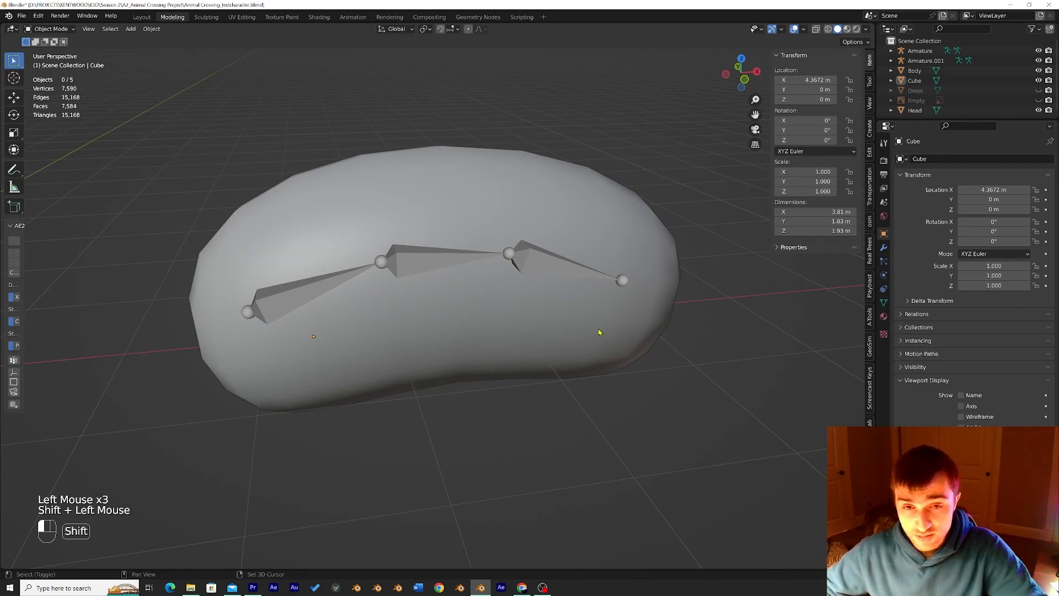
left_click(534, 263, "shift")
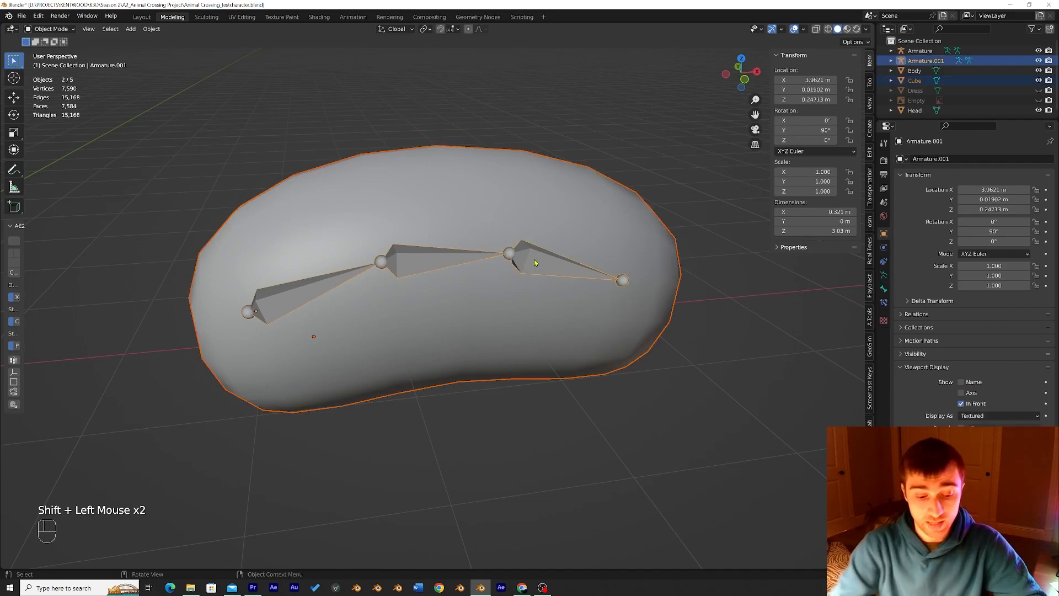
key("ctrl+p")
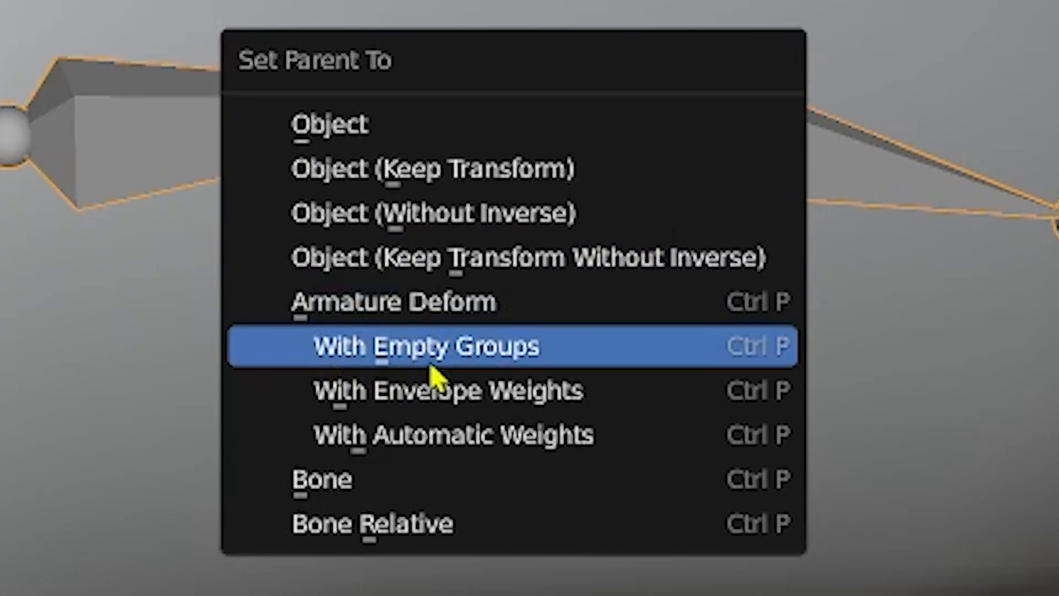
left_click(447, 443)
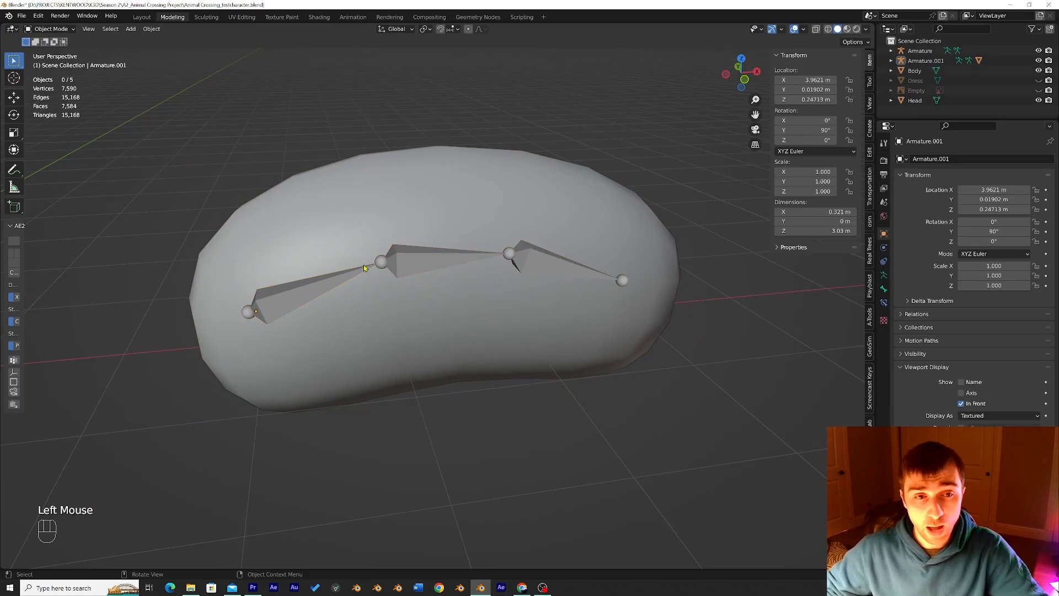
Try moving the bean's armature in Object Mode to test the parenting, and undo the move
left_click(363, 267)
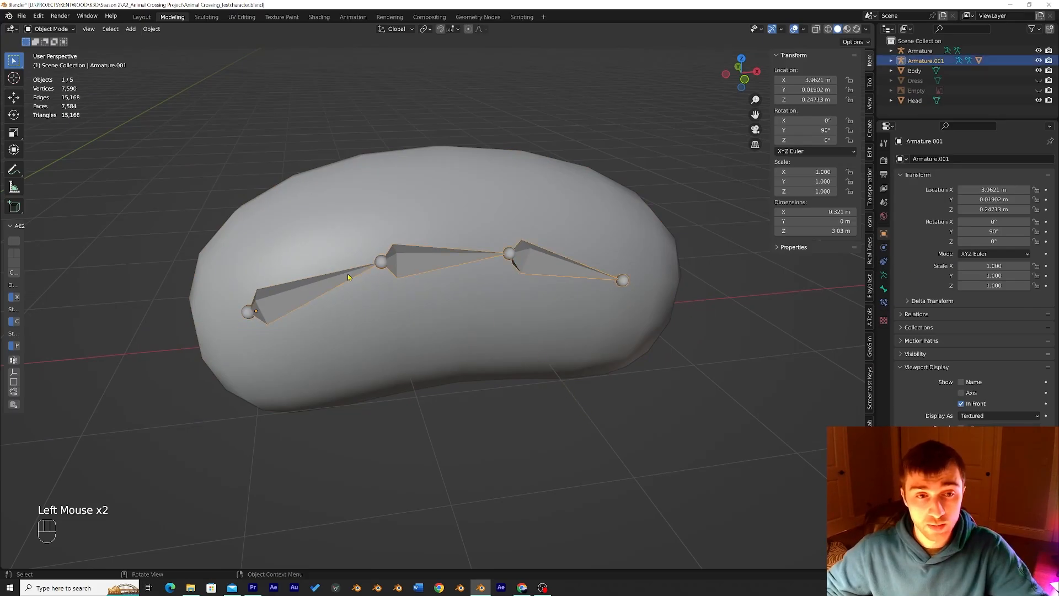
key("g")
left_click(371, 269)
key("ctrl+z")
Try rotating the whole bean armature in Object Mode and undo the rotation
left_click(532, 243)
left_click(533, 244)
key("r")
left_click(533, 244)
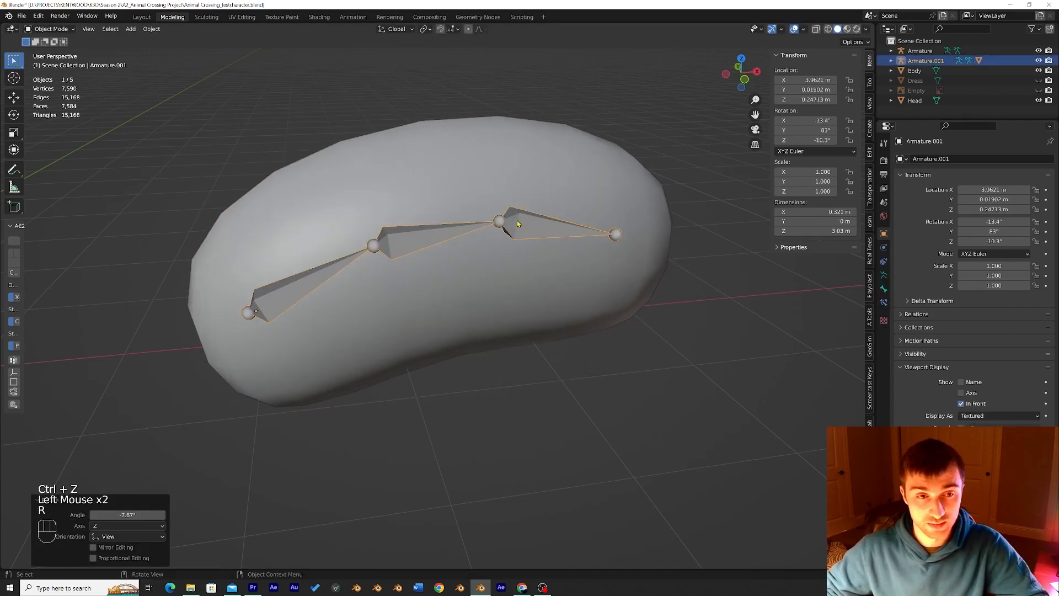
key("ctrl+z")
Switch the bean's armature to Pose Mode
left_click(405, 266)
left_click(405, 266)
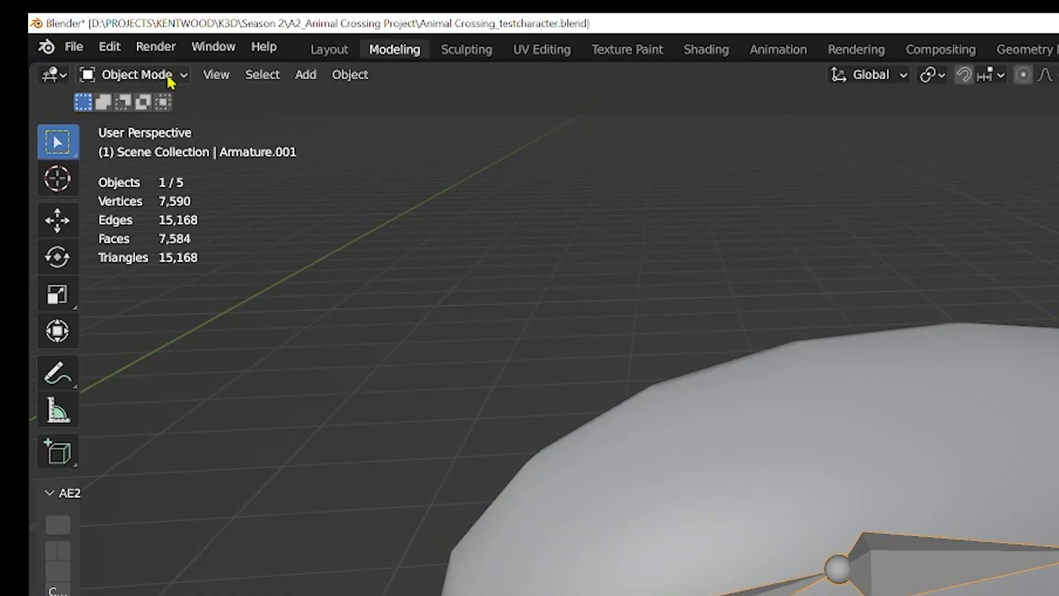
left_click(69, 29)
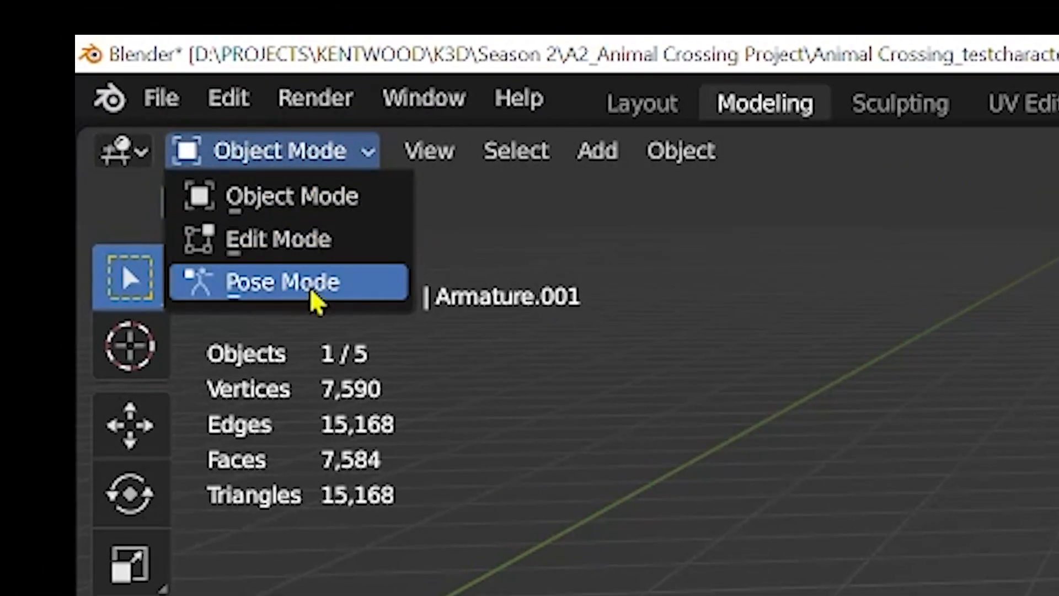
left_click(58, 62)
Try bending the bean by rotating its middle bone, and undo the rotation
left_click(458, 252)
key("r")
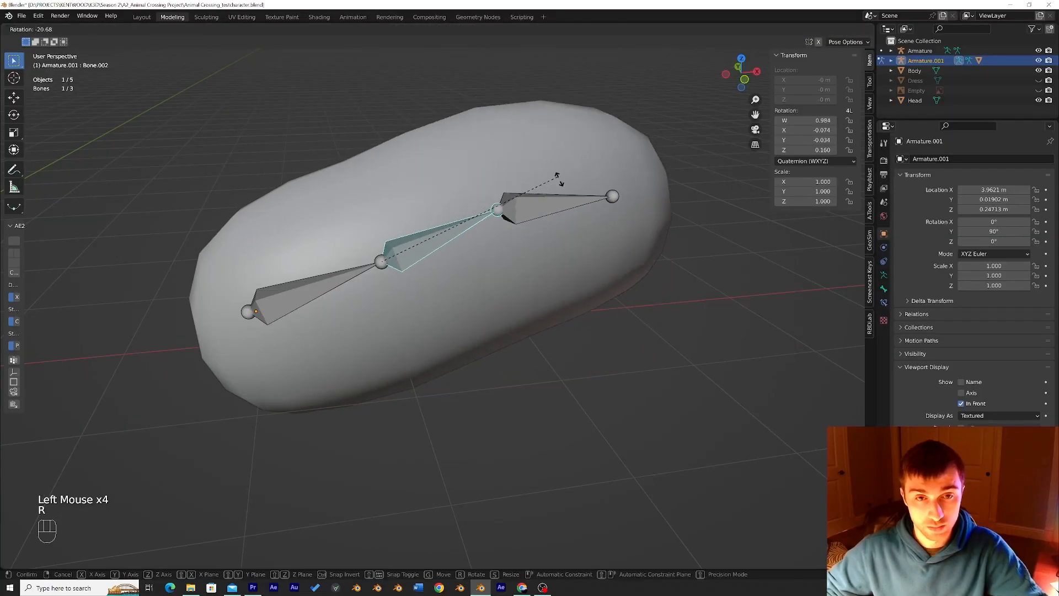
key("r")
left_click(574, 220)
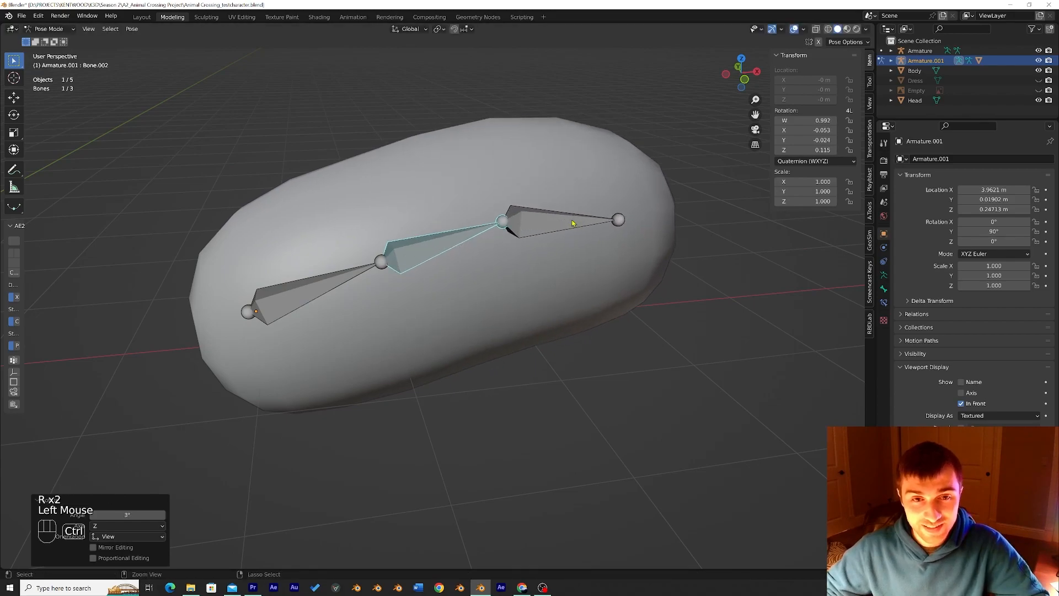
key("ctrl+z")
key("ctrl+z")
Try bending the end of the bean by rotating its end bone, and undo the rotation
left_click(560, 269)
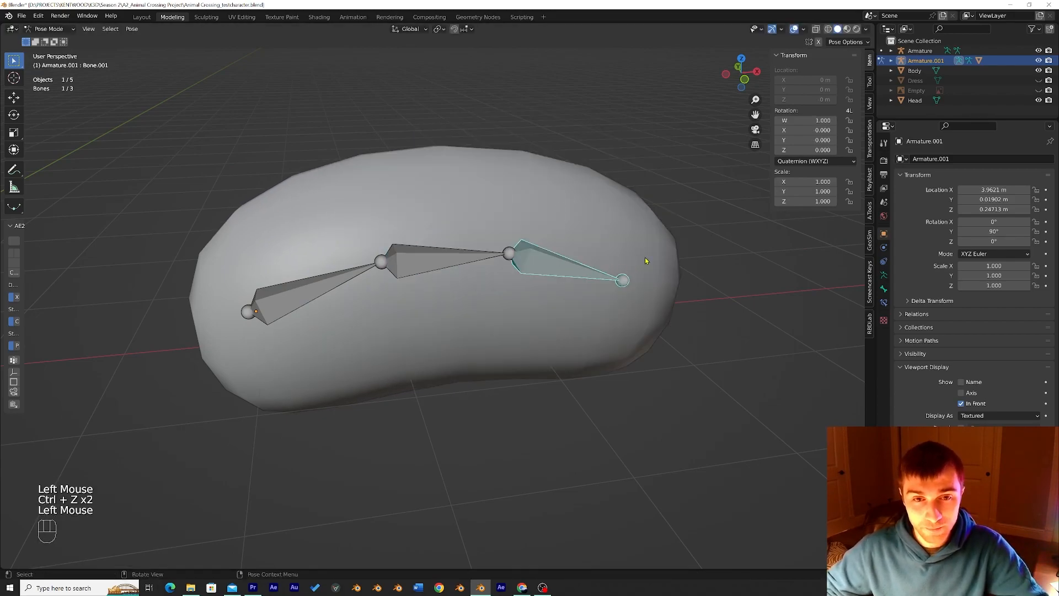
key("r")
left_click(597, 221)
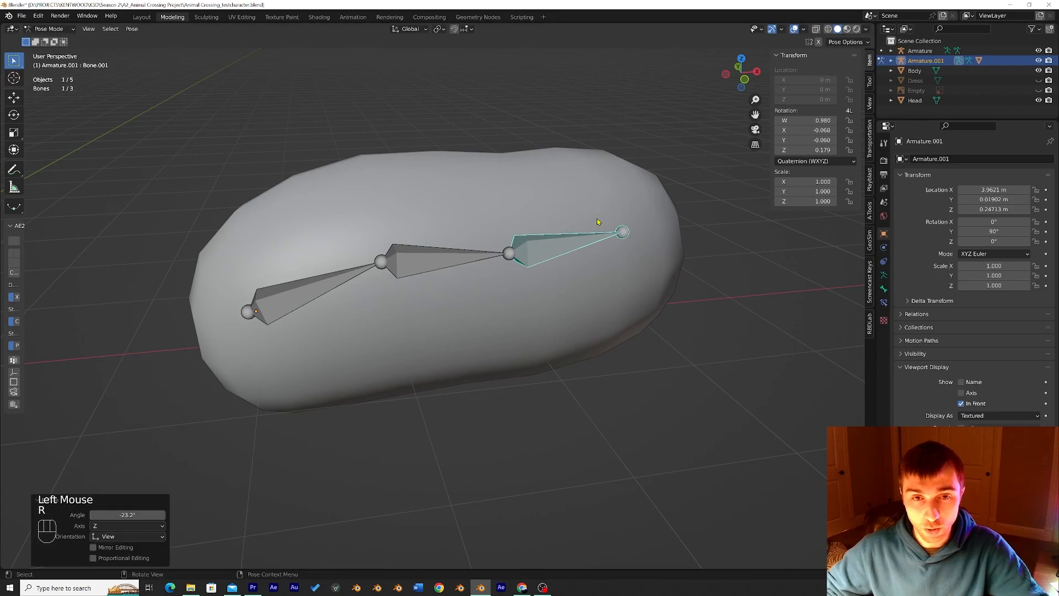
key("ctrl+z")
Pose the bean into an arch by rotating its first, middle and end bones in turn
left_click(379, 279)
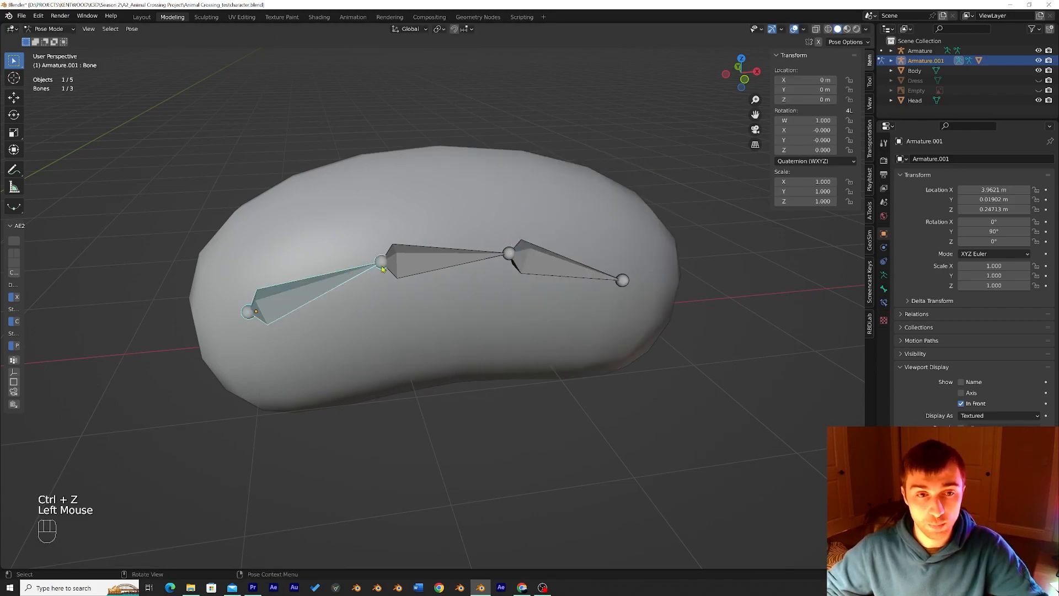
key("r")
left_click(389, 170)
left_click(407, 181)
key("r")
left_click(549, 185)
left_click(552, 190)
key("r")
left_click(570, 226)
Rotate the bean's middle bone upward by about -20.4° around the global Y axis
middle_click_drag(570, 226, 464, 204)
left_click(441, 182)
key("r")
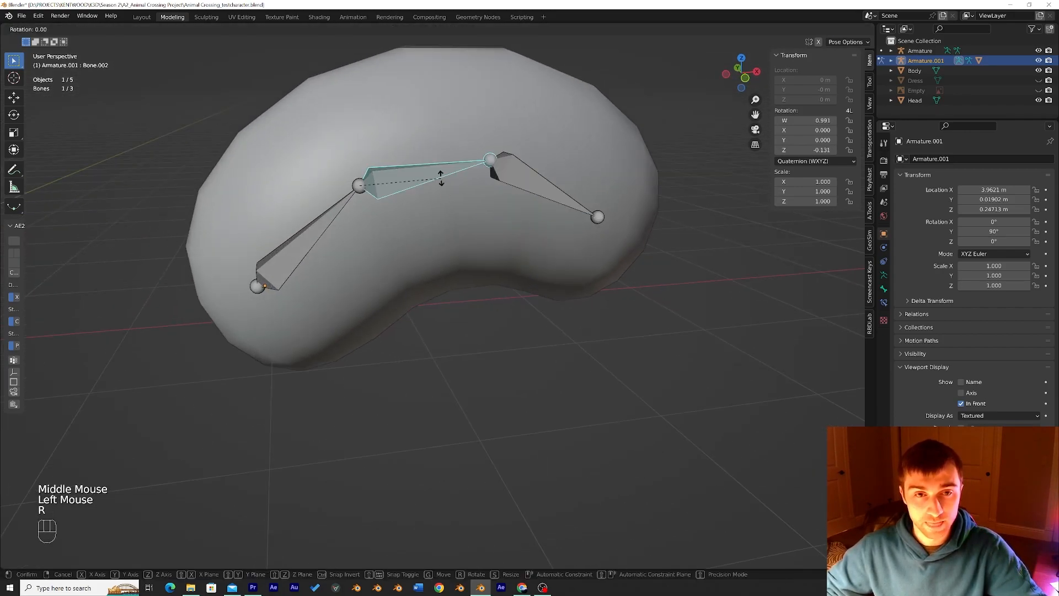
key("y")
left_click(439, 145)
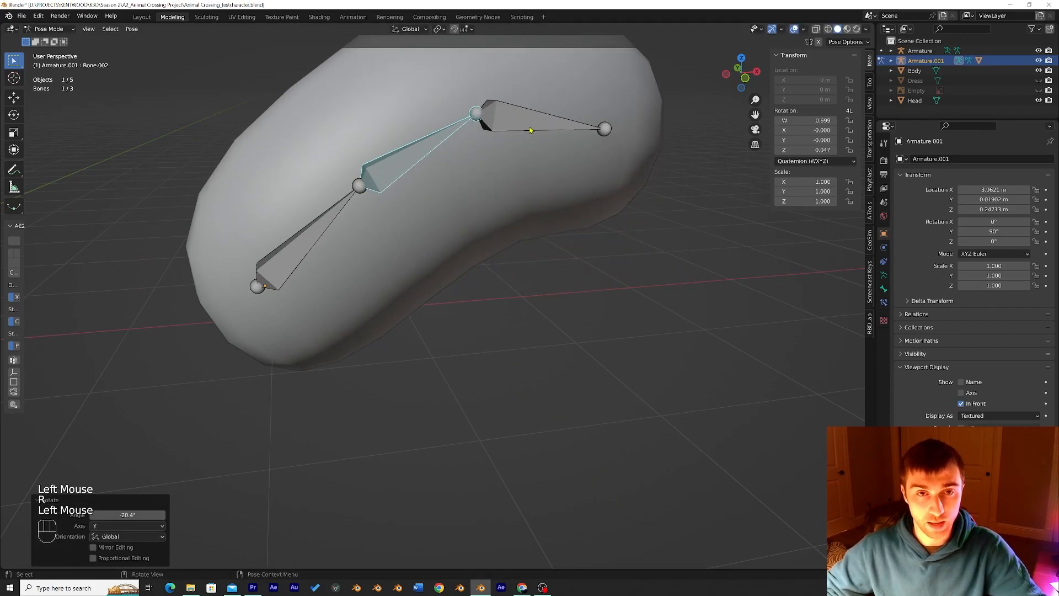
Rotate the bean's end bone upward by about -18.5° around the global Y axis
left_click(543, 124)
scroll(543, 127, "down", 4)
key("r")
key("y")
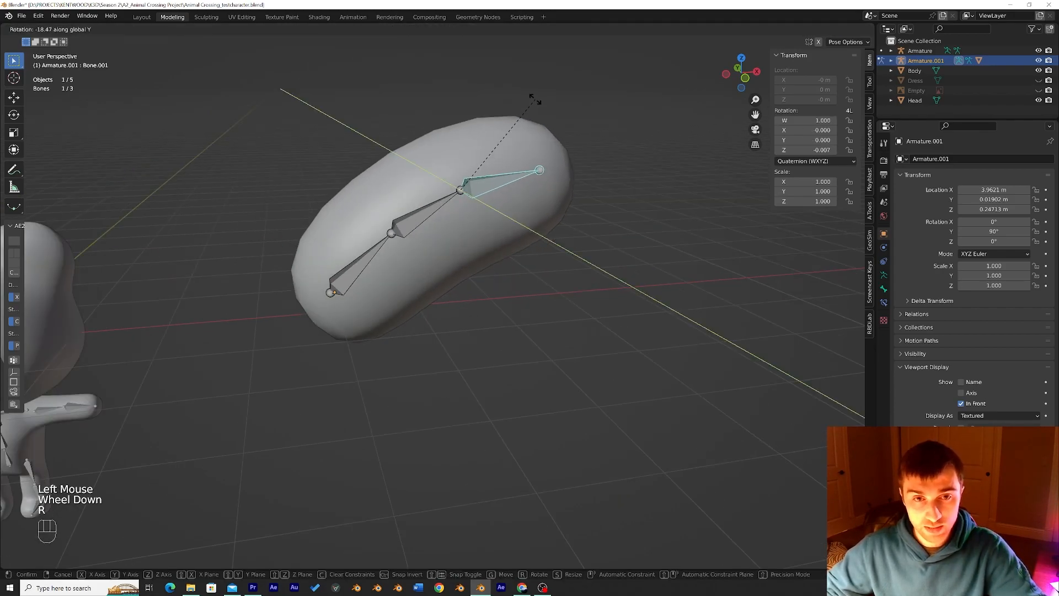
left_click(535, 99)
Try rotating the bean's first bone further upward around the global Y axis
left_click(413, 227)
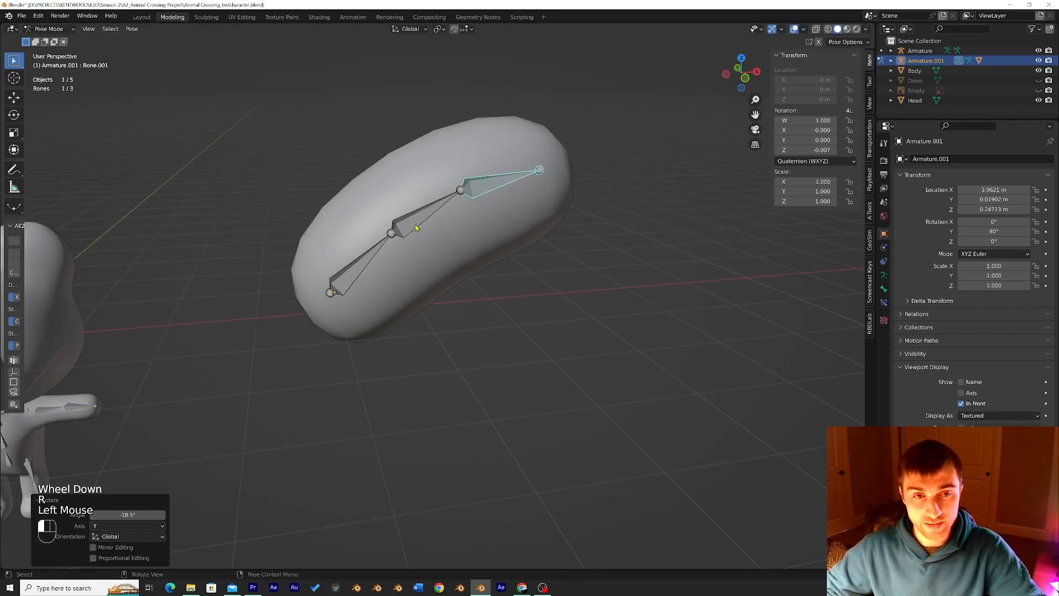
left_click(353, 271)
key("r")
key("y")
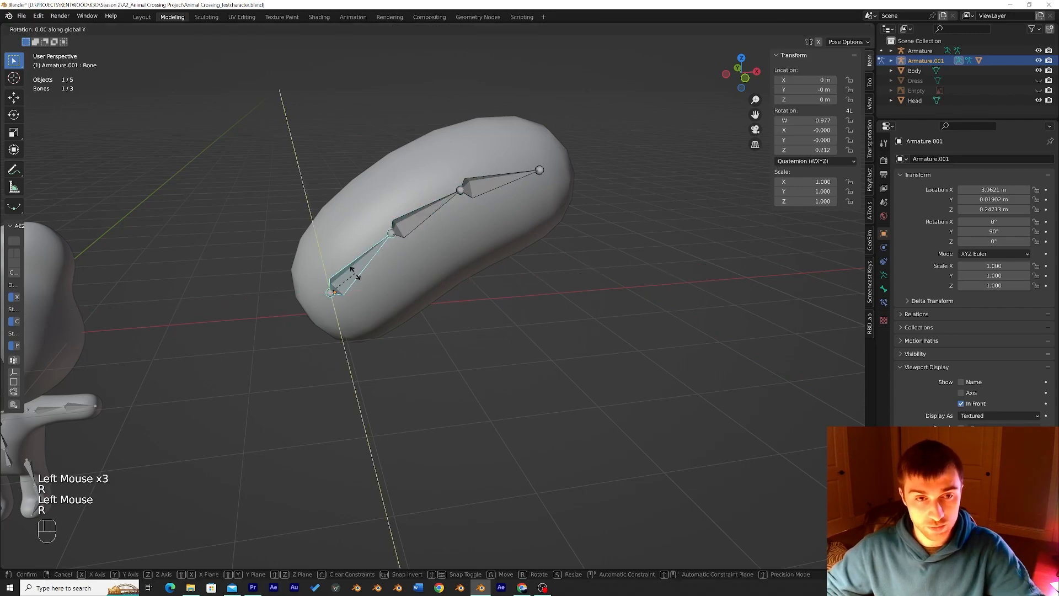
left_click(356, 262)
Try rotating the middle bone around the Y axis, and undo that rotation together with the first bone's last rotation
left_click(402, 187)
key("r")
key("y")
left_click(405, 190)
key("ctrl+z")
key("ctrl+z")
key("ctrl+z")
key("ctrl+z")
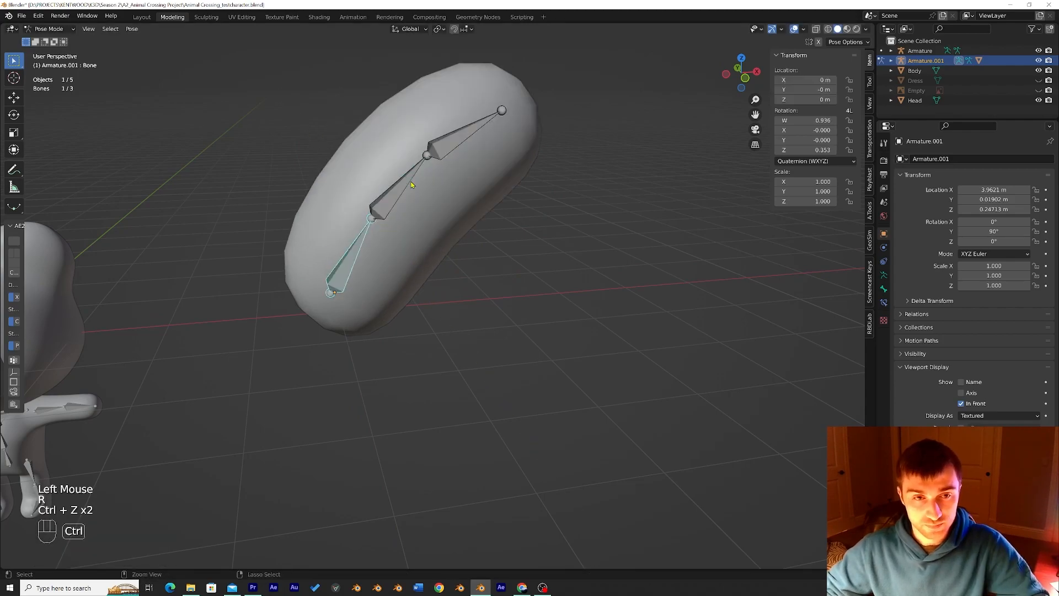
Switch the bean's armature from Pose Mode to Object Mode
scroll(410, 185, "up", 2)
middle_click_drag(411, 185, 477, 267, "shift")
left_click(49, 29)
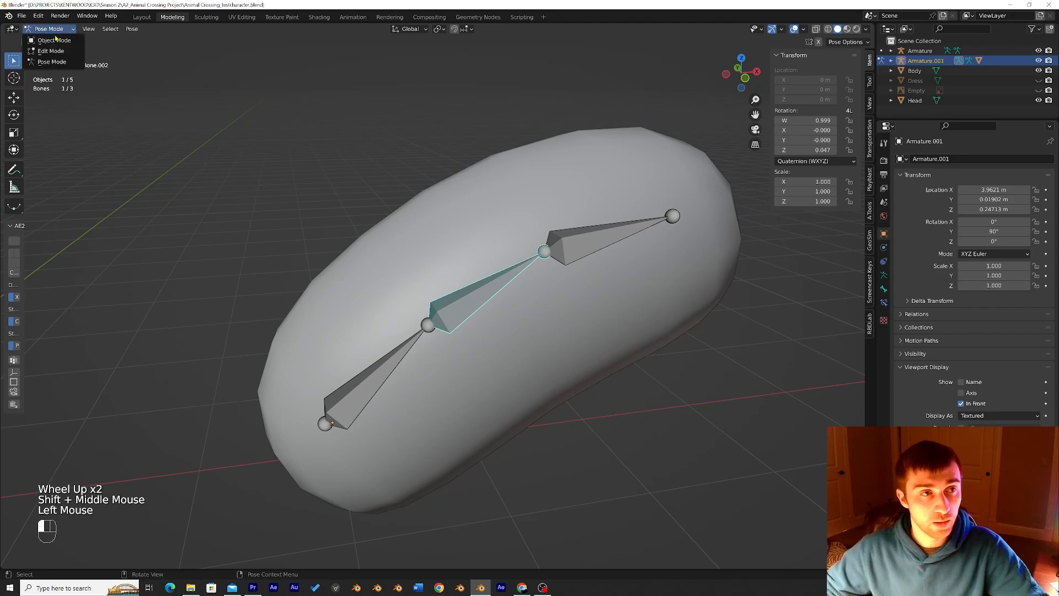
left_click(54, 40)
left_click(459, 180)
middle_click_drag(459, 180, 463, 182)
Select the bean mesh and switch it to Weight Paint mode
left_click(409, 357)
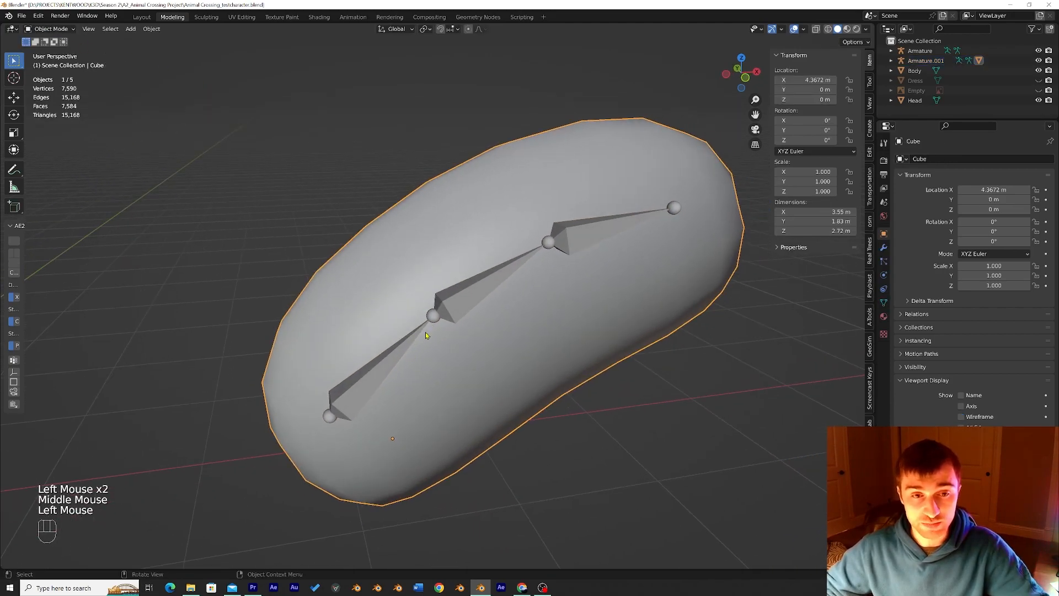
left_click(425, 334)
left_click(464, 291)
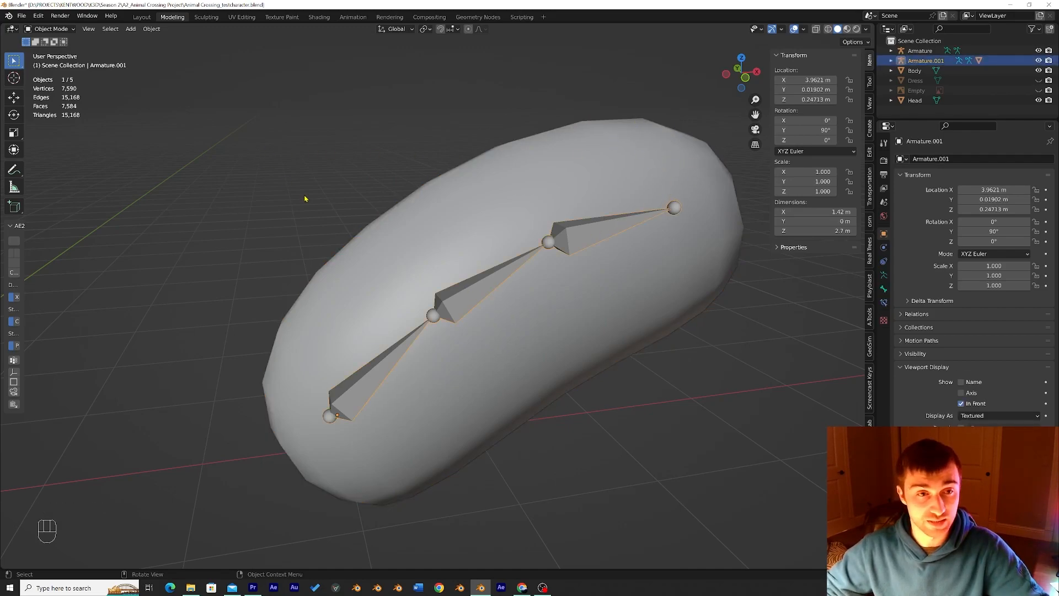
left_click(442, 206)
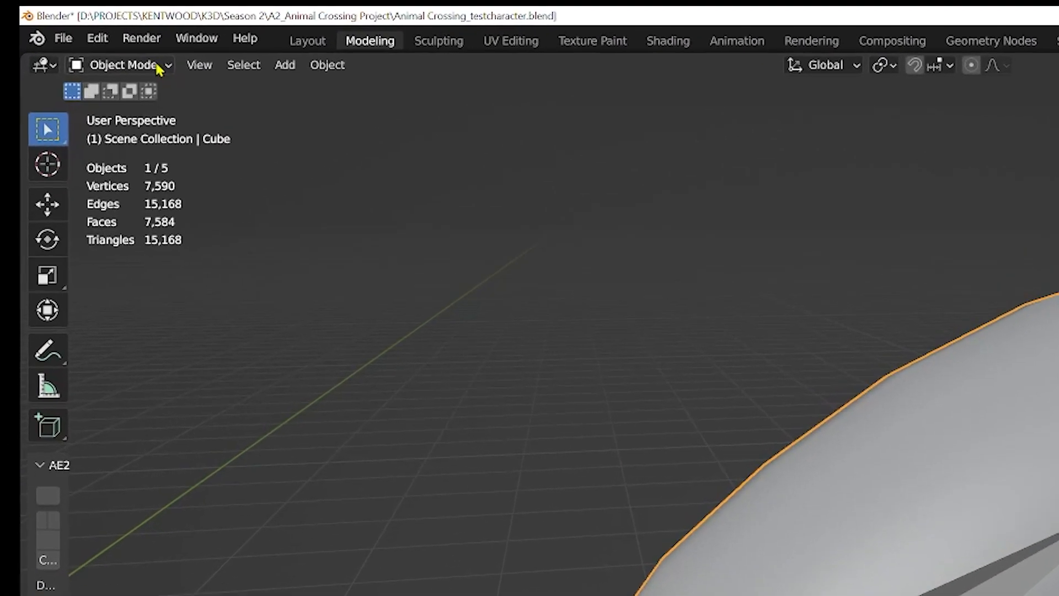
left_click(50, 29)
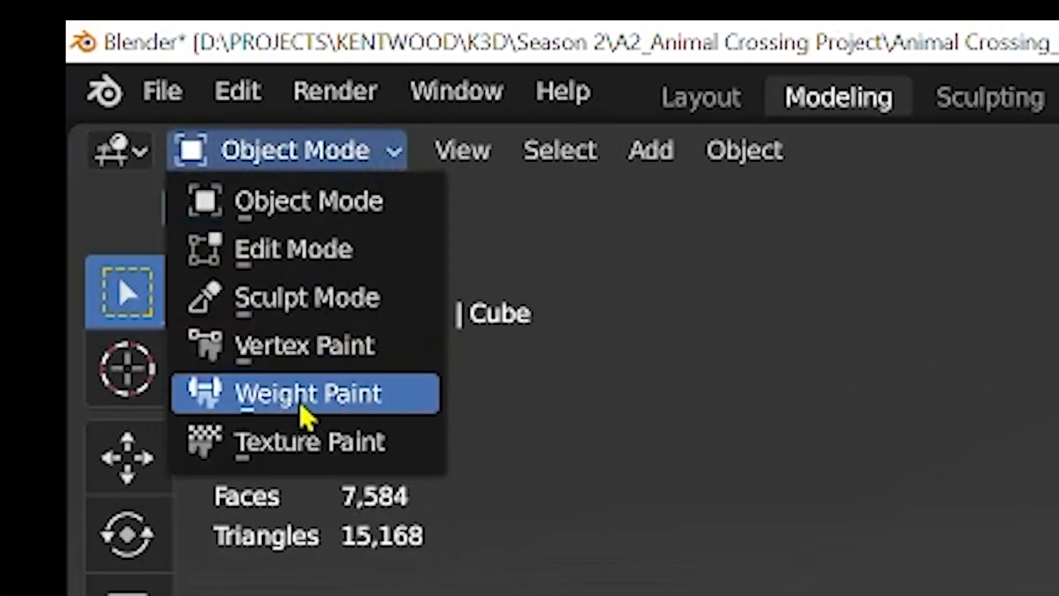
left_click(303, 395)
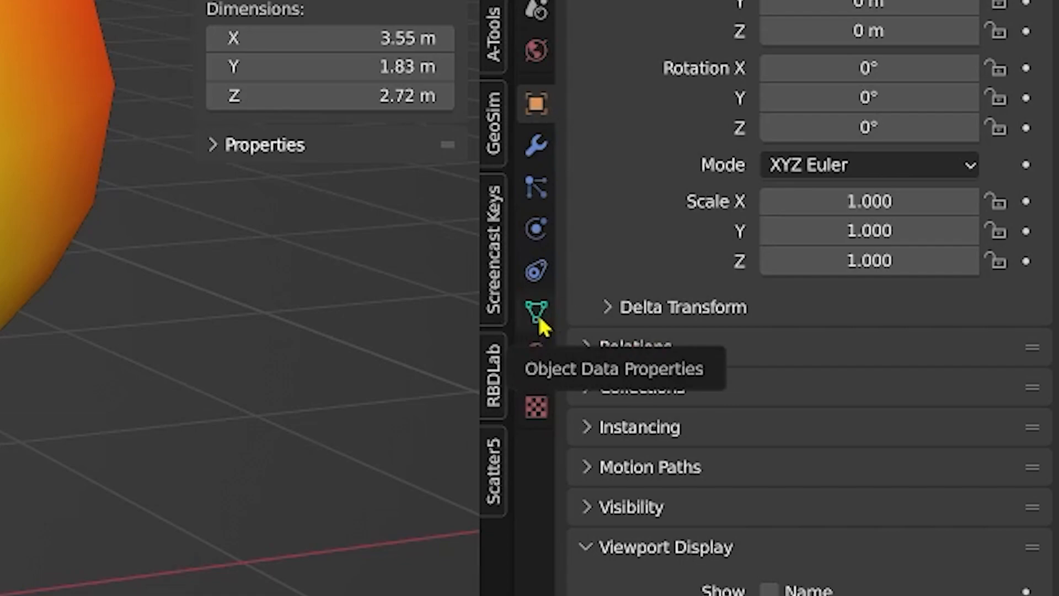
Open the bean mesh's vertex groups and examine the weights of Bone.002 on the bean
left_click(538, 317)
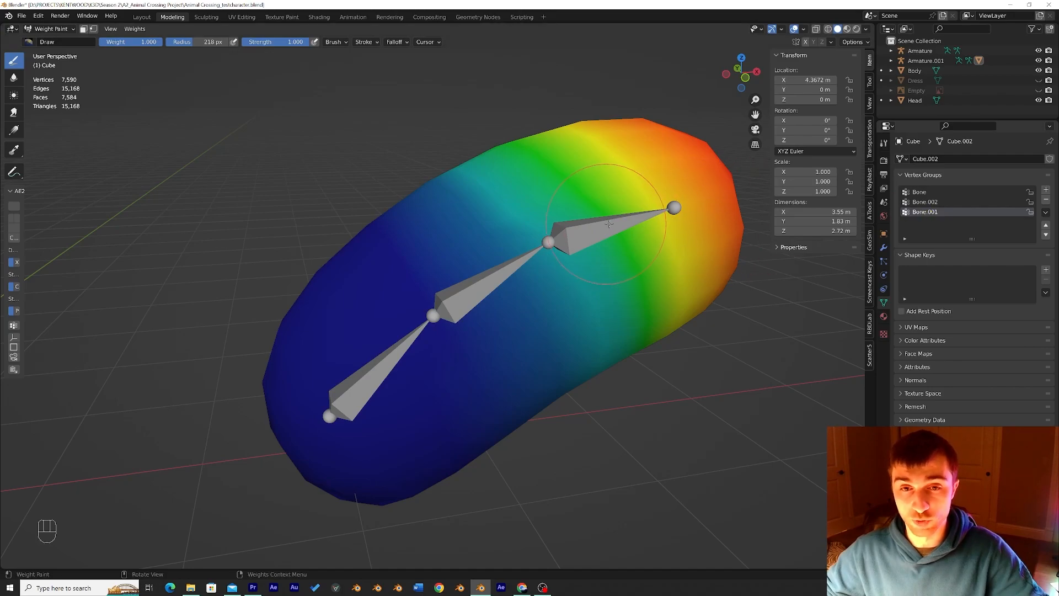
left_click(923, 202)
middle_click_drag(637, 257, 573, 252)
mouse_move(510, 211)
middle_mouse_down()
mouse_move(515, 233)
mouse_move(500, 228)
middle_mouse_up()
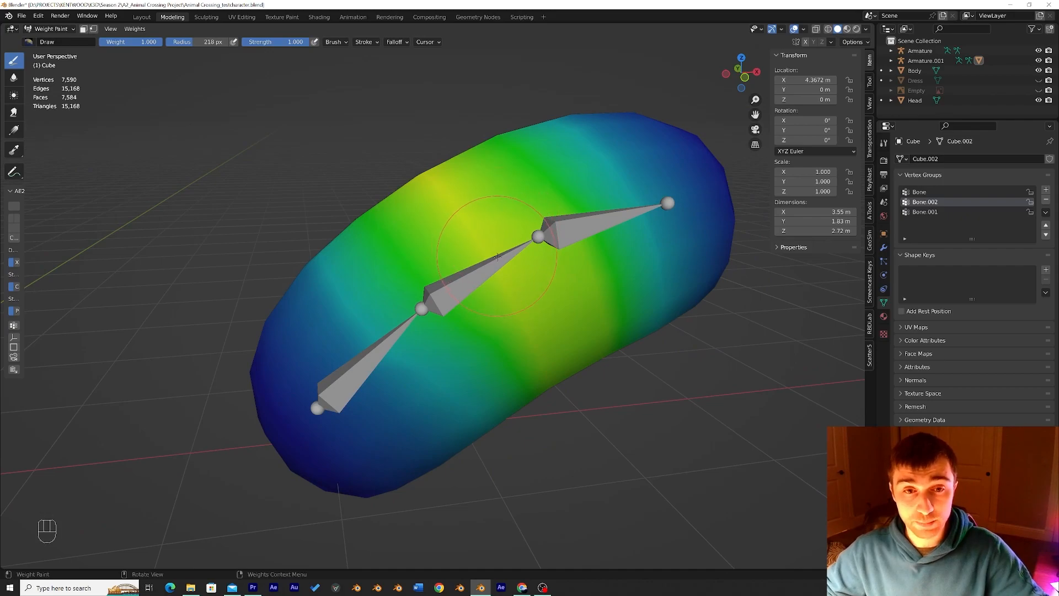
middle_click_drag(497, 261, 500, 260)
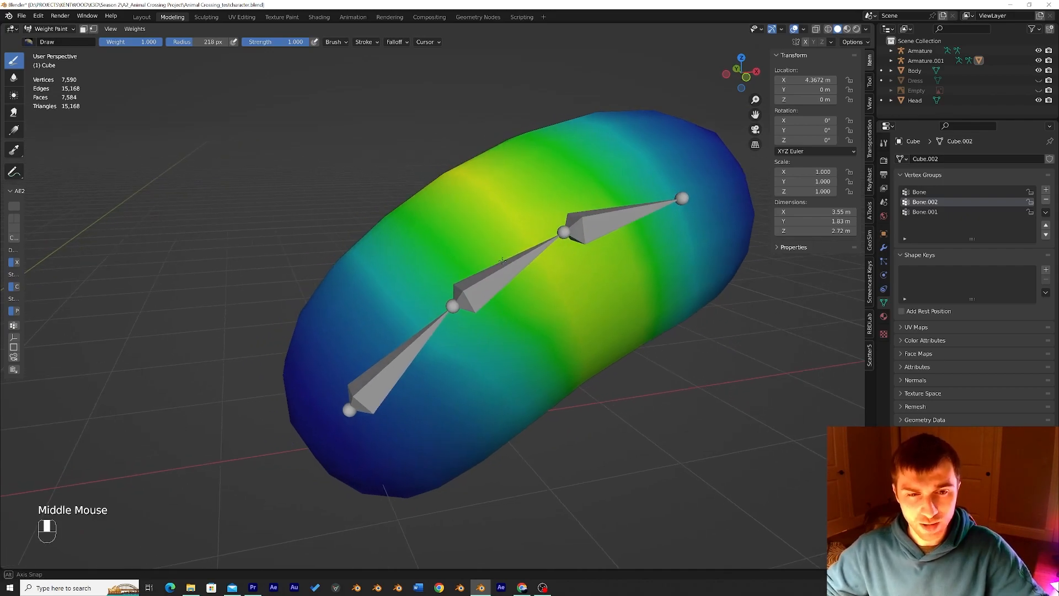
scroll(503, 260, "up", 2)
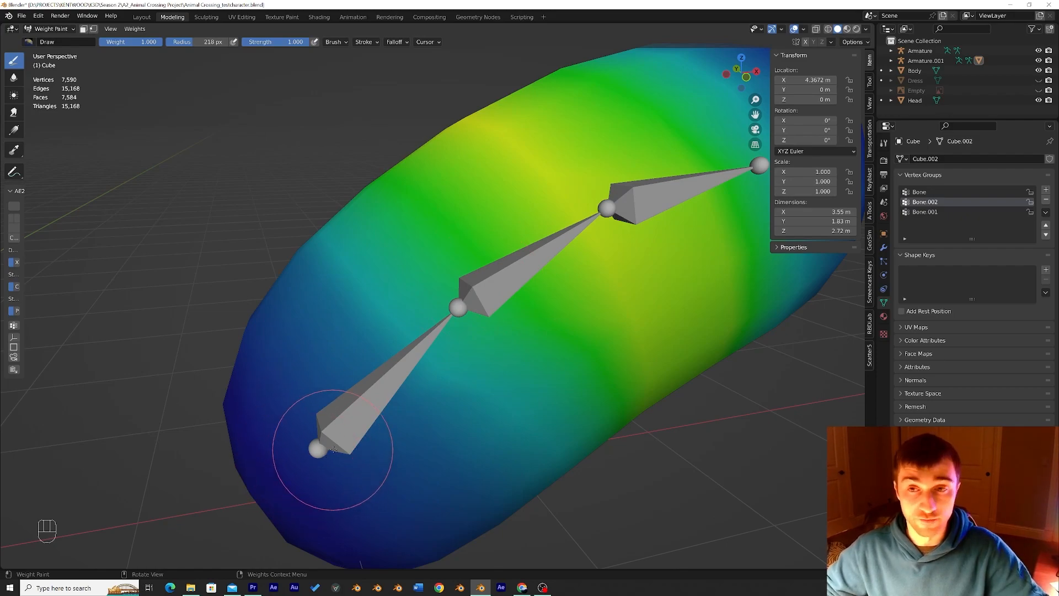
scroll(323, 450, "down", 2)
Compare the weights of the Bone vertex group with those of Bone.002, leaving Bone.002 active
left_click(919, 192)
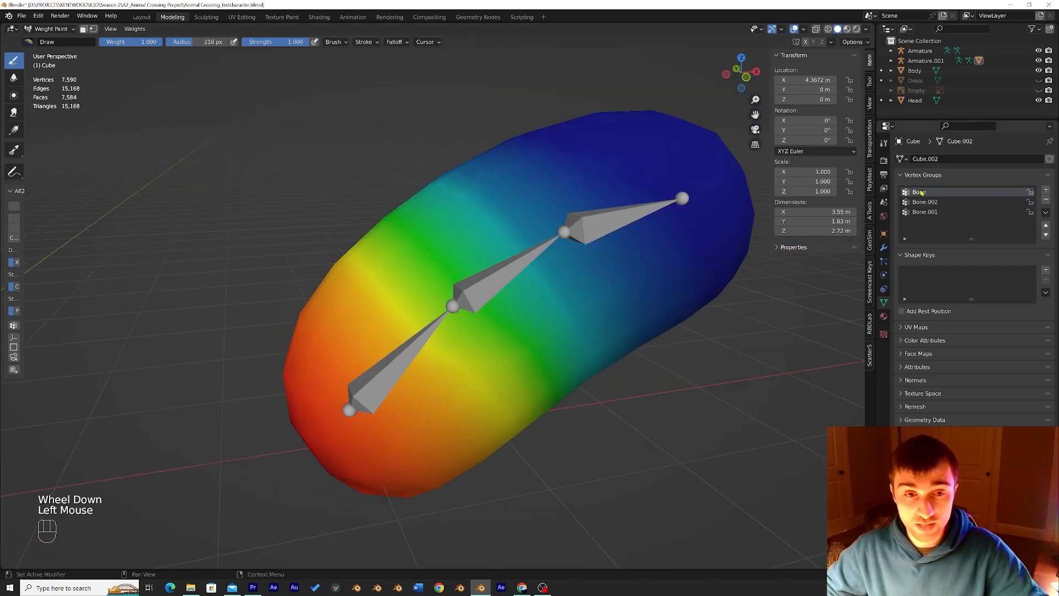
mouse_move(585, 308)
middle_mouse_down()
mouse_move(574, 286)
mouse_move(524, 320)
middle_mouse_up()
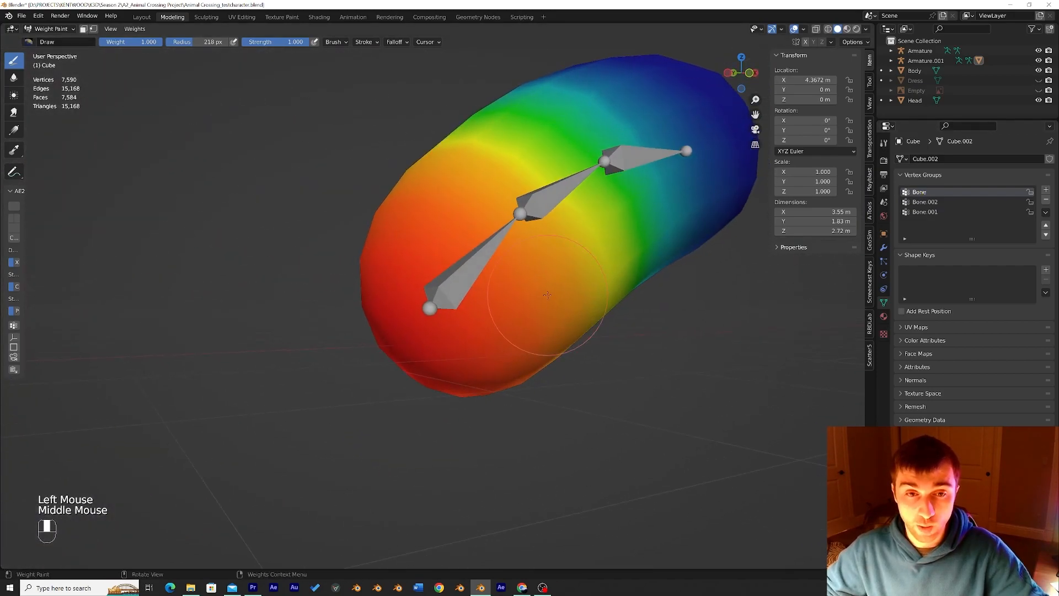
scroll(480, 342, "up", 3)
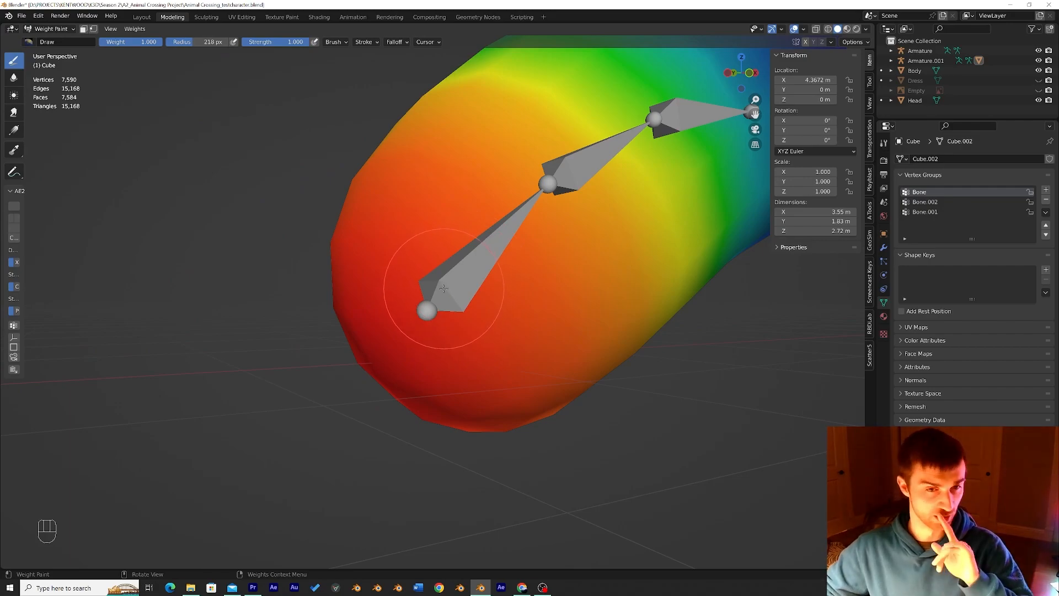
middle_click_drag(444, 288, 429, 308)
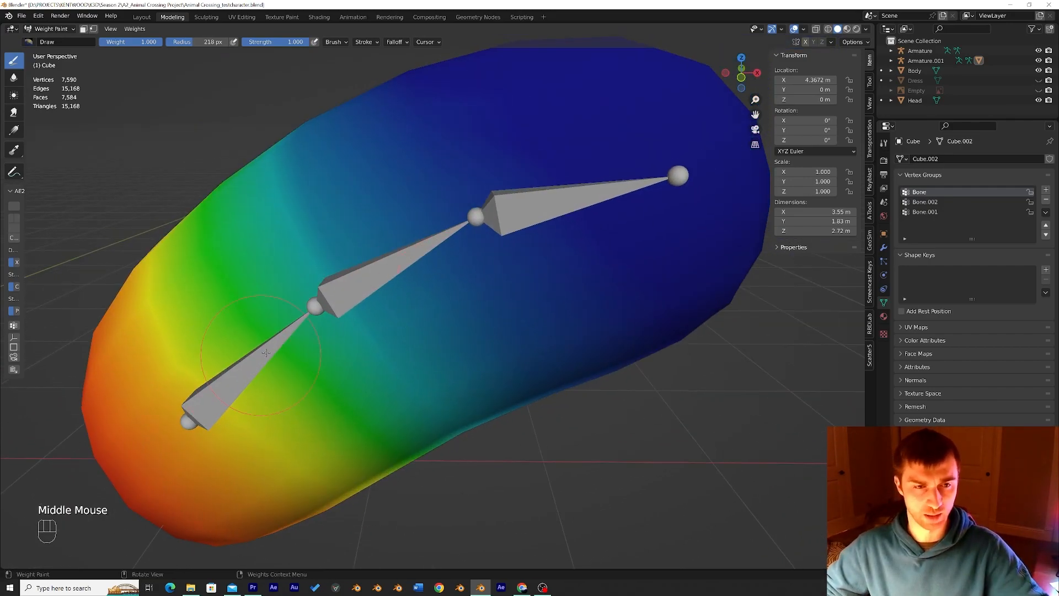
left_click(925, 202)
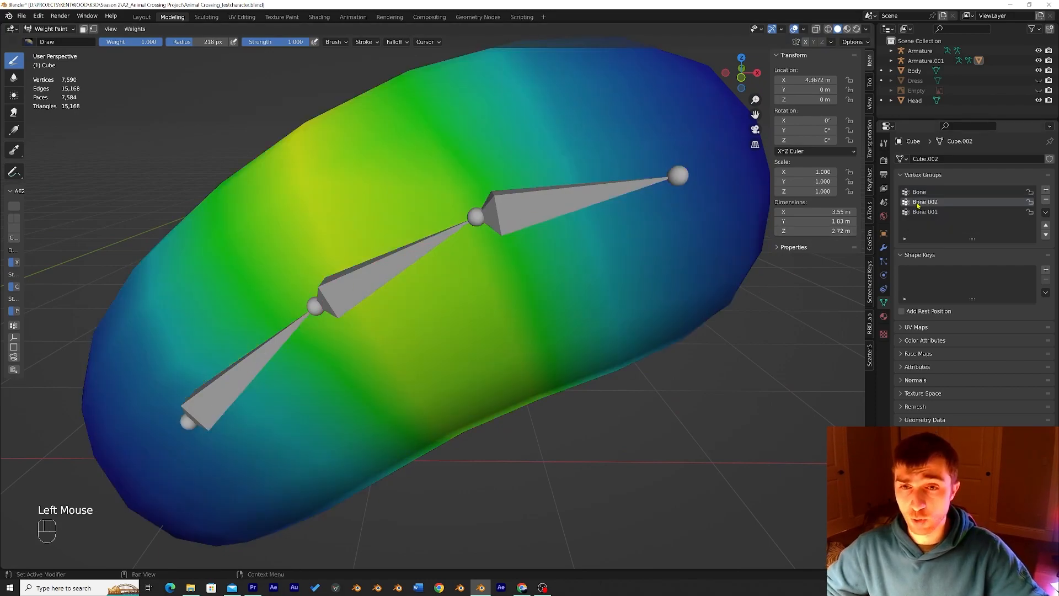
middle_click_drag(575, 243, 182, 182)
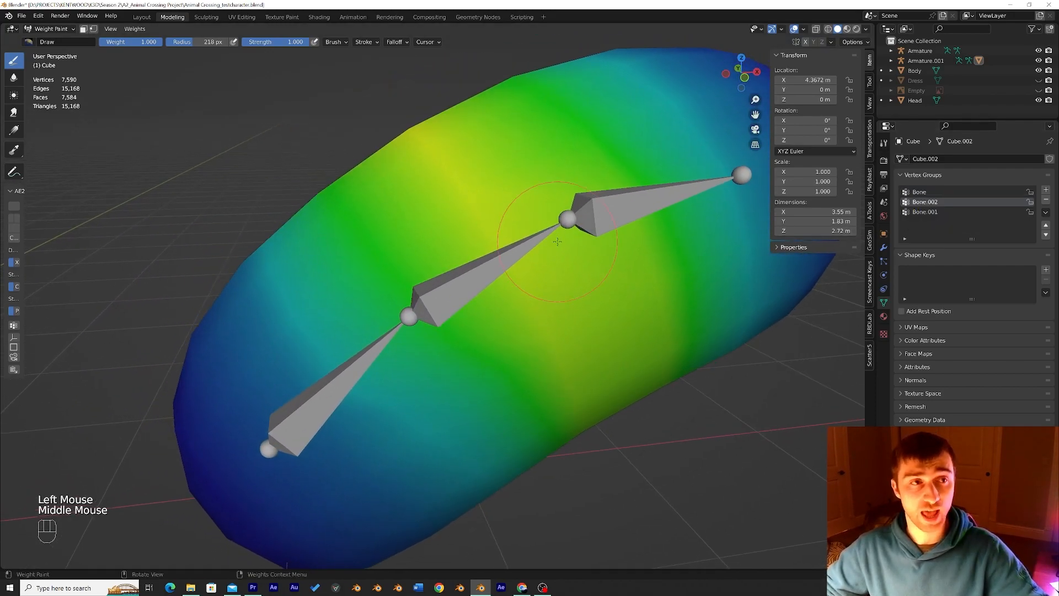
Set the weight painting brush radius to 179 px and choose the Add brush
left_click(16, 65)
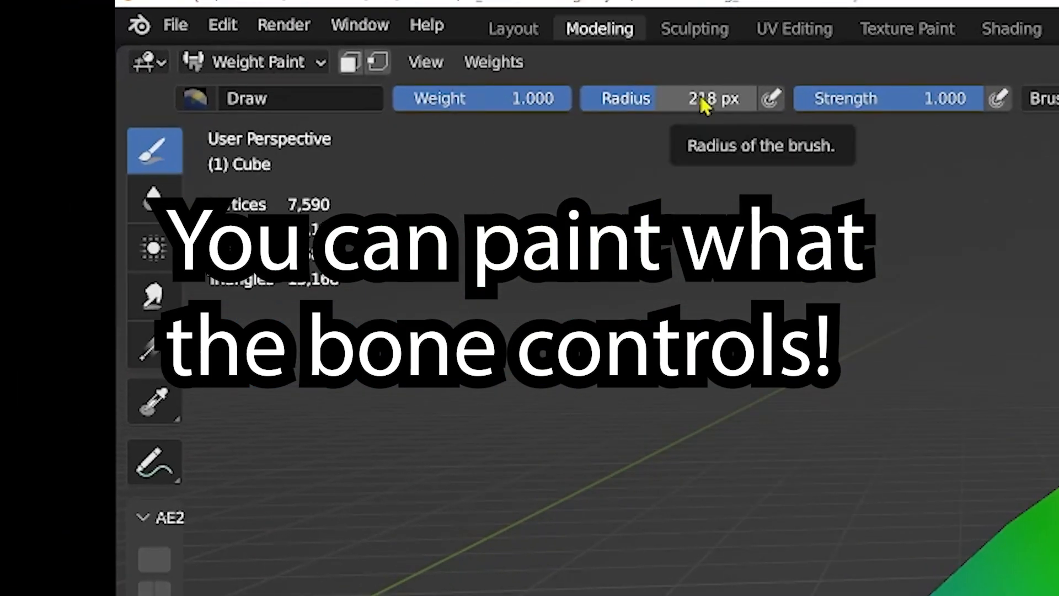
left_click_drag(699, 95, 685, 95)
left_click(195, 98)
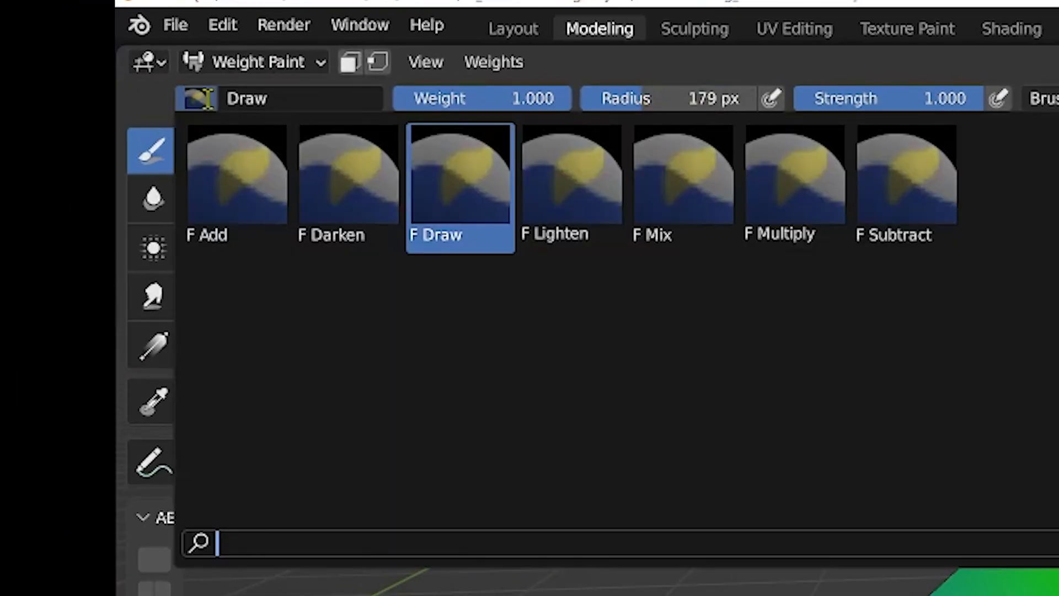
left_click(243, 191)
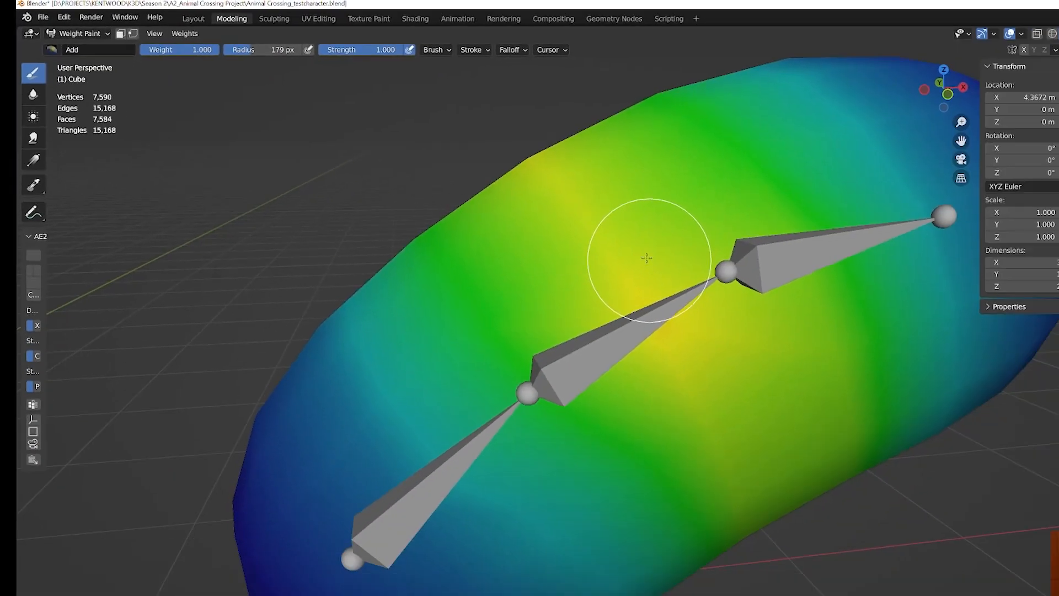
Try adding Bone.002 weight on the bean's upper side at full brush strength, and undo the strokes
middle_click_drag(485, 184, 500, 205)
left_click_drag(510, 253, 527, 249)
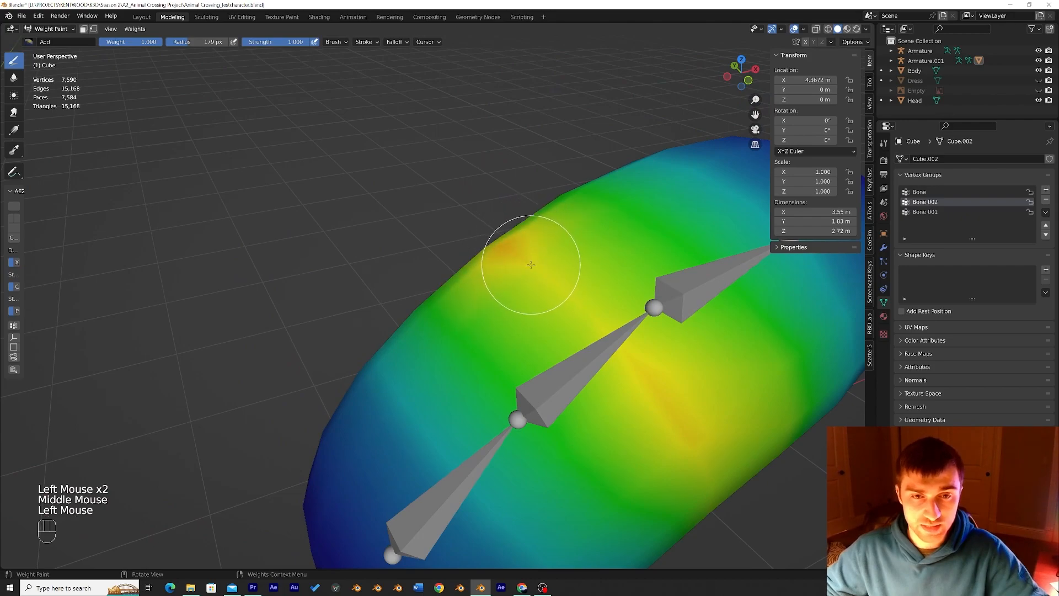
left_click(531, 264)
key("ctrl+z")
key("ctrl+z")
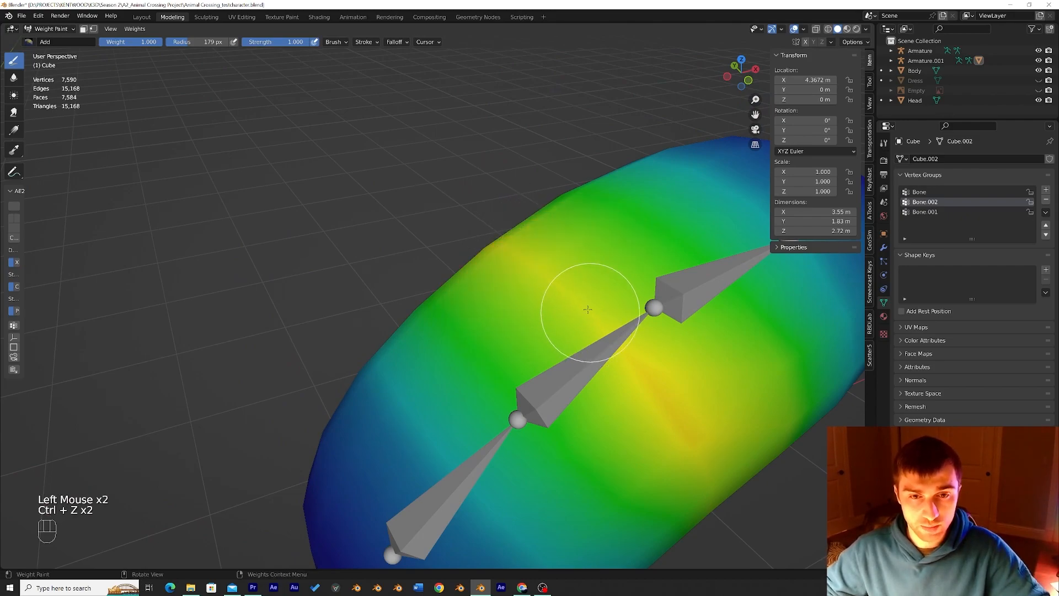
Add Bone.002 weight around the bean's middle at a lower brush strength and undo the last two strokes
left_click_drag(292, 41, 259, 41)
left_click(610, 308)
left_click(579, 297)
mouse_move(579, 297)
middle_mouse_down()
mouse_move(576, 274)
mouse_move(629, 249)
mouse_move(619, 256)
mouse_move(413, 177)
middle_mouse_up()
left_click(609, 263)
key("ctrl+z")
key("ctrl+z")
Set the brush weight to 0.739 and strength to 0.141, and dab Bone.002 weight along the bean's middle band
left_click_drag(274, 45, 267, 46)
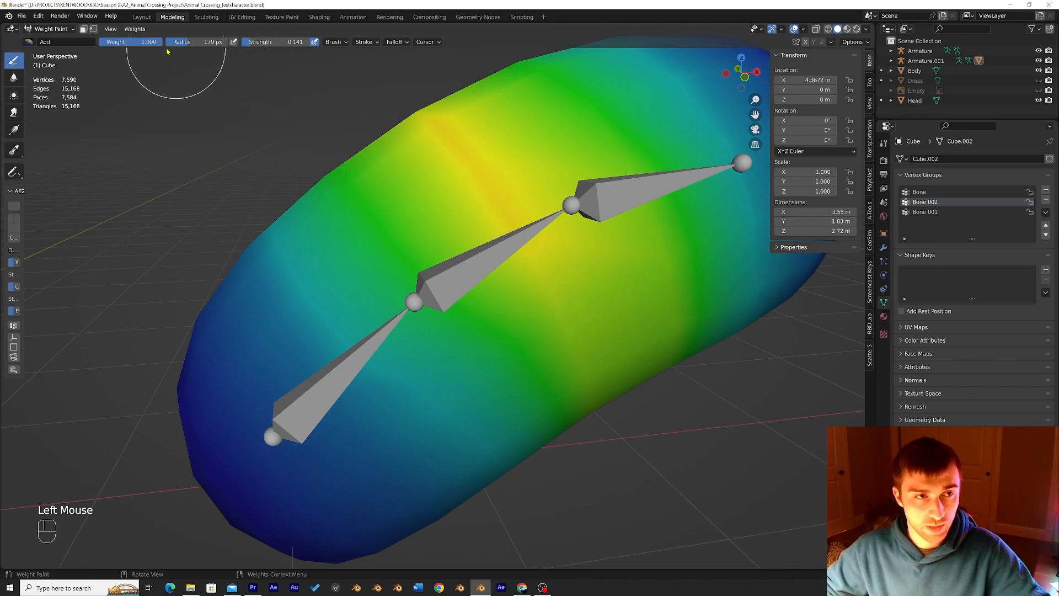
left_click(543, 251)
left_click(554, 294)
left_click(578, 330)
middle_click_drag(585, 346, 527, 269)
left_click(428, 141)
left_click(440, 173)
left_click(465, 220)
left_click(466, 236)
middle_click_drag(466, 236, 627, 260)
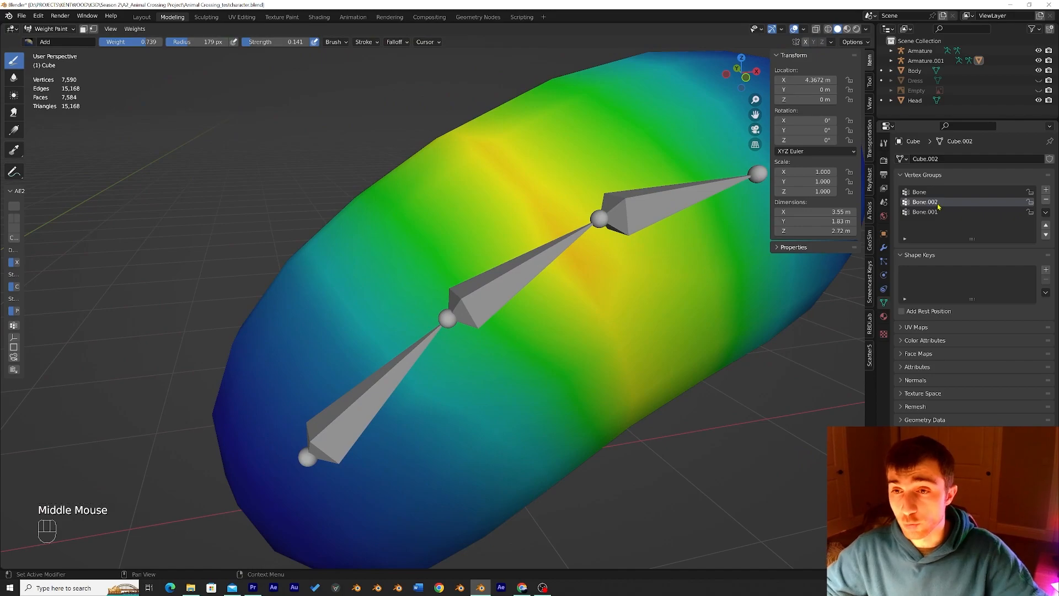
left_click(605, 328)
middle_click_drag(605, 329, 508, 279)
Try painting Bone.002 weight on the far side of the bean, and undo the last three strokes
left_click(477, 235)
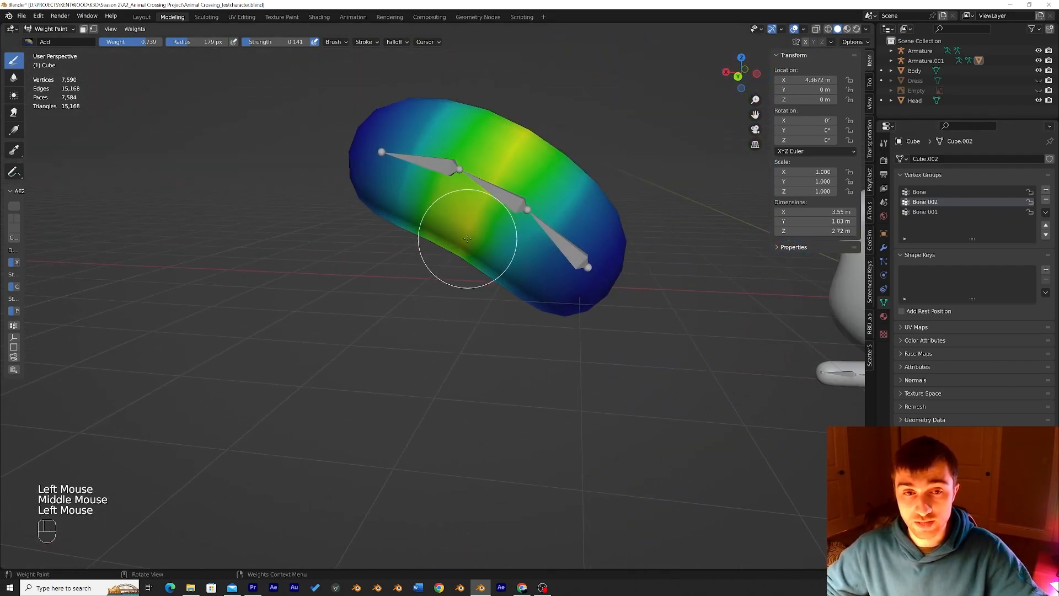
middle_click_drag(466, 229, 491, 206)
left_click_drag(435, 273, 402, 316)
left_click(402, 316)
left_click(390, 331)
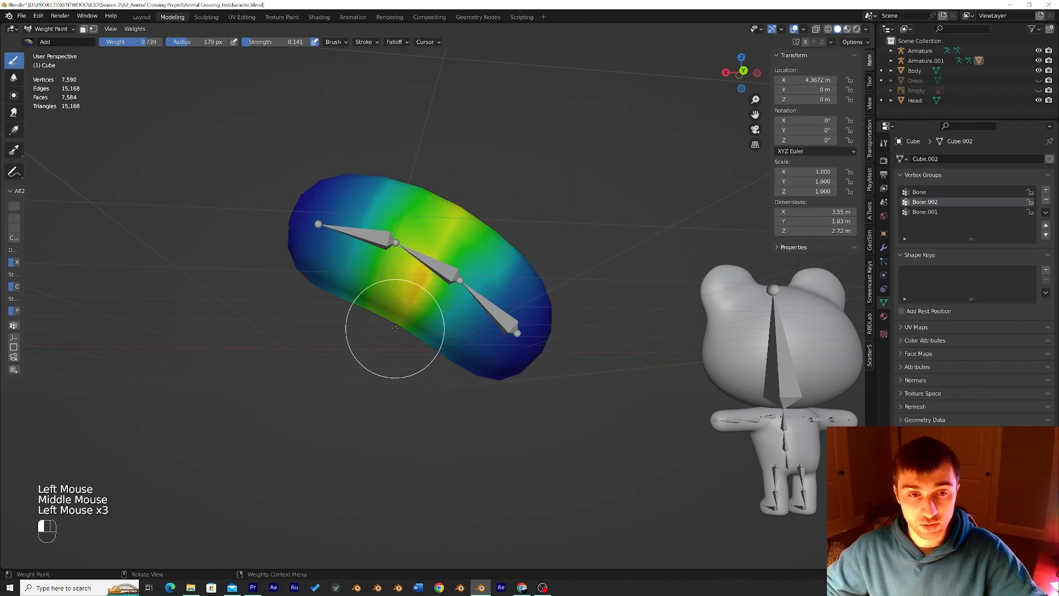
key("ctrl+z")
key("ctrl+z")
key("ctrl+z")
Build up more Bone.002 weight on the bean with a series of repeated Add brush dabs
mouse_move(444, 269)
middle_mouse_down()
mouse_move(112, 271)
mouse_move(154, 256)
middle_mouse_up()
left_click(152, 254)
left_click(149, 252)
left_click(149, 252)
left_click(146, 251)
left_click(146, 251)
left_click(149, 249)
left_click(158, 238)
left_click(189, 243)
left_click(165, 240)
left_click(147, 237)
mouse_move(147, 237)
middle_mouse_down()
mouse_move(228, 269)
mouse_move(143, 176)
middle_mouse_up()
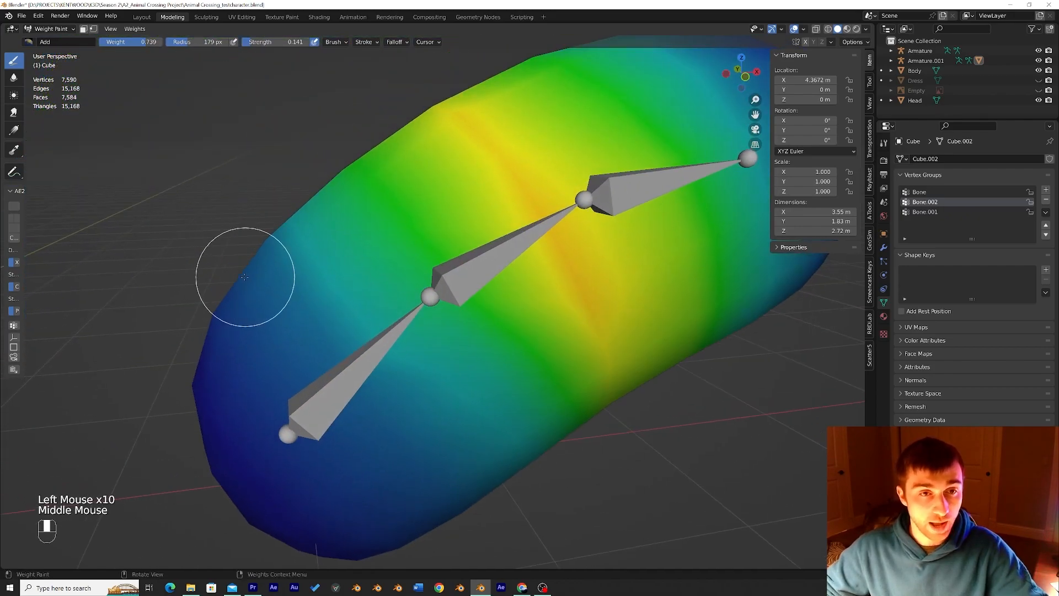
Leave Weight Paint mode, select the bean's armature and switch it to Pose Mode
left_click(51, 29)
left_click(44, 40)
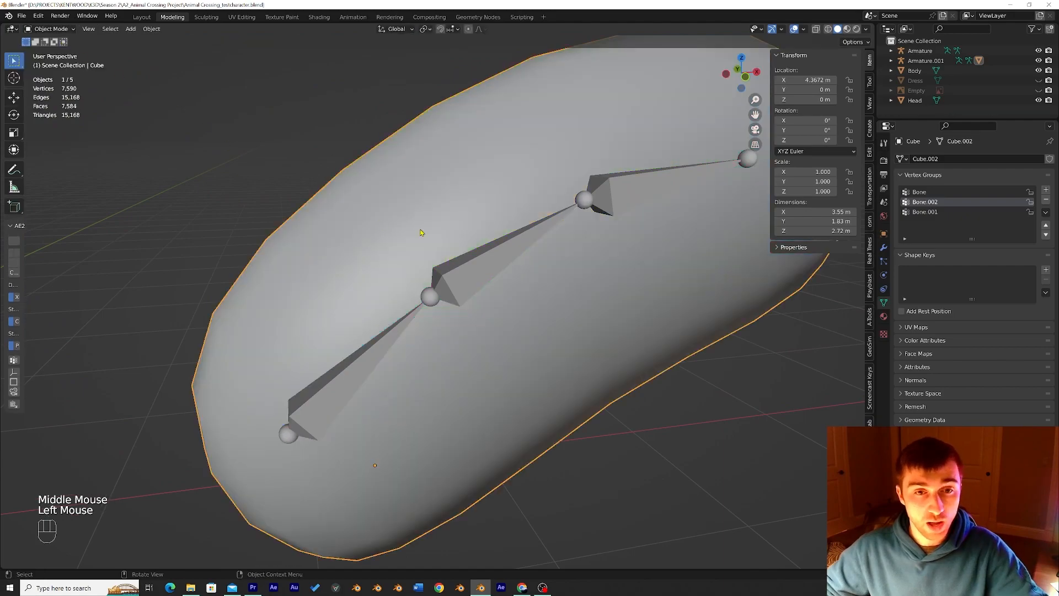
left_click(482, 260)
middle_click_drag(491, 259, 387, 285, "shift")
left_click(51, 29)
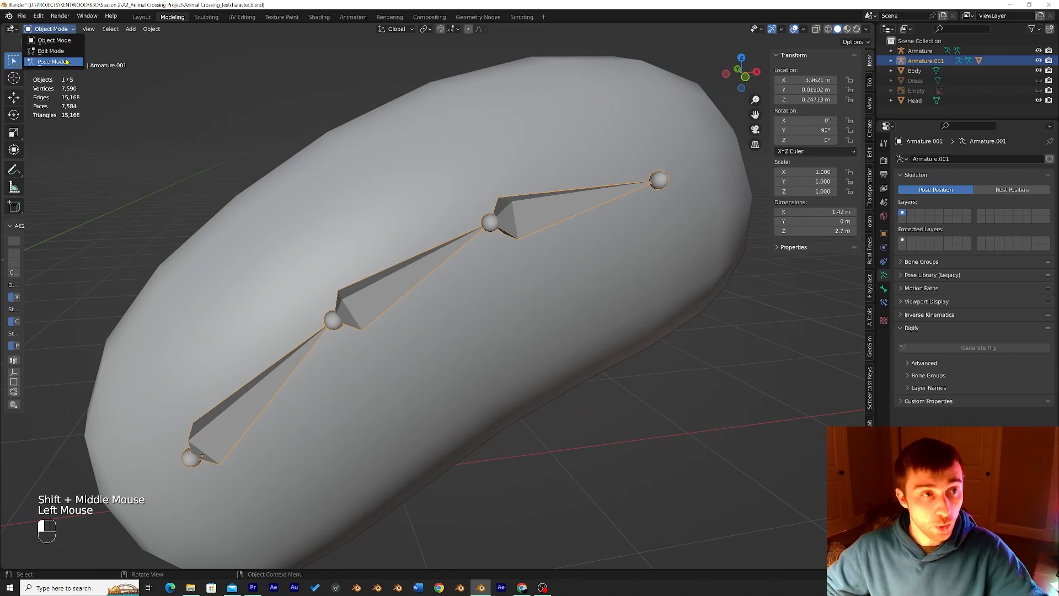
left_click(46, 62)
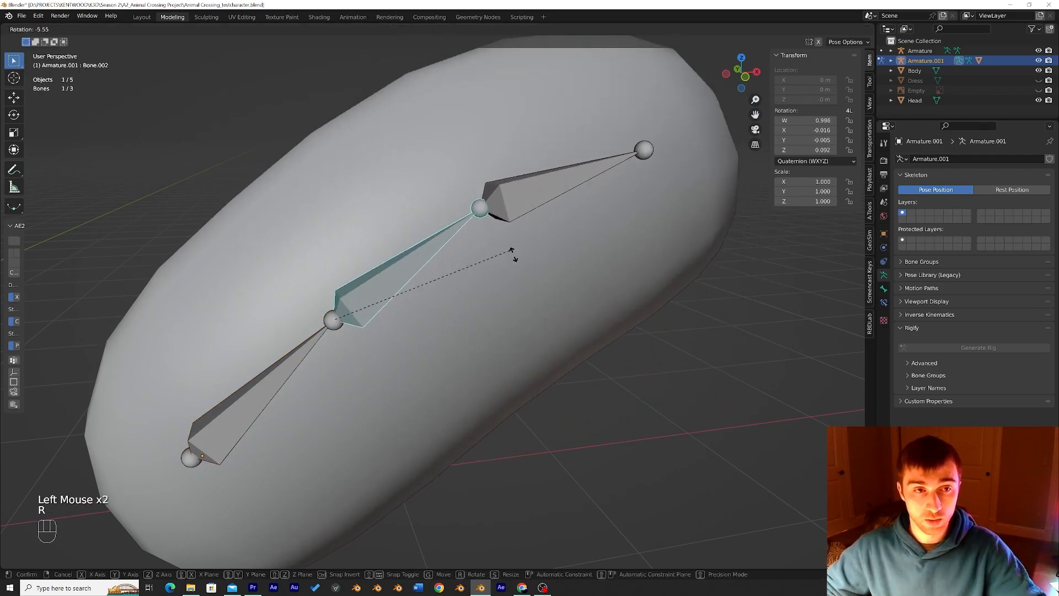
Try and undo a rotation of the bean's middle bone, and rotate the end bone by -1.94° about the view axis
left_click(485, 272)
key("ctrl+z")
left_click(561, 219)
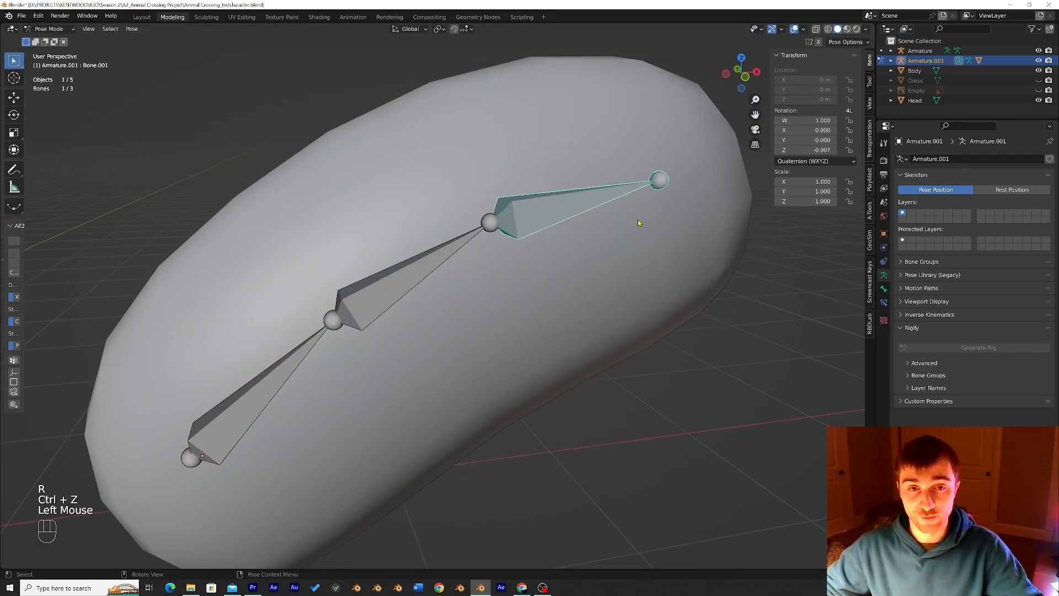
middle_click_drag(636, 223, 626, 222)
scroll(627, 222, "down", 2)
scroll(627, 222, "up", 1)
key("r")
left_click(601, 222)
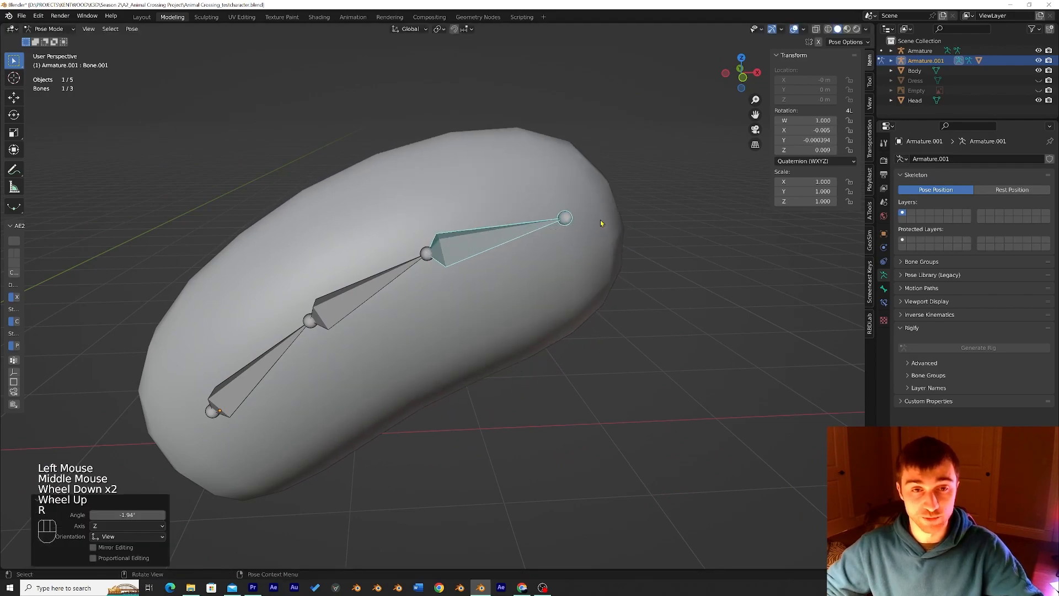
Return to Object Mode, select the bean mesh and switch it back to Weight Paint mode
left_click(50, 29)
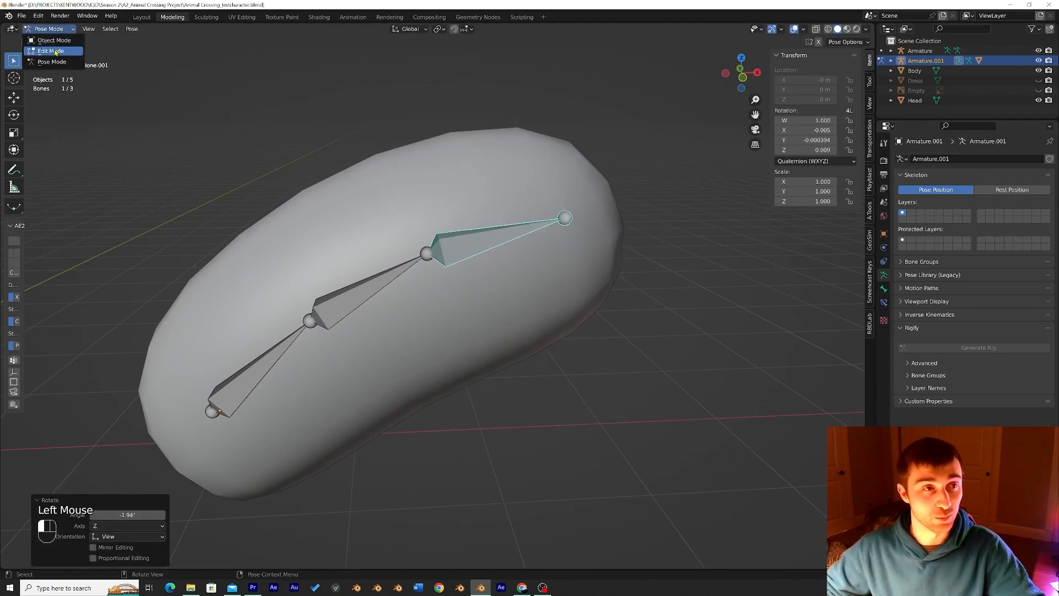
left_click(52, 40)
left_click(399, 176)
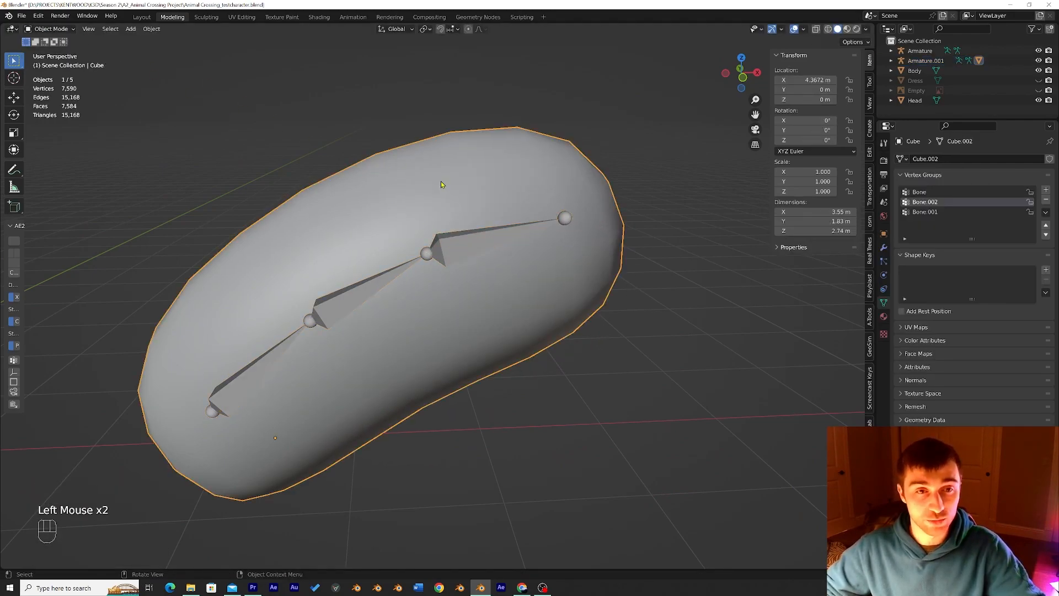
left_click(50, 28)
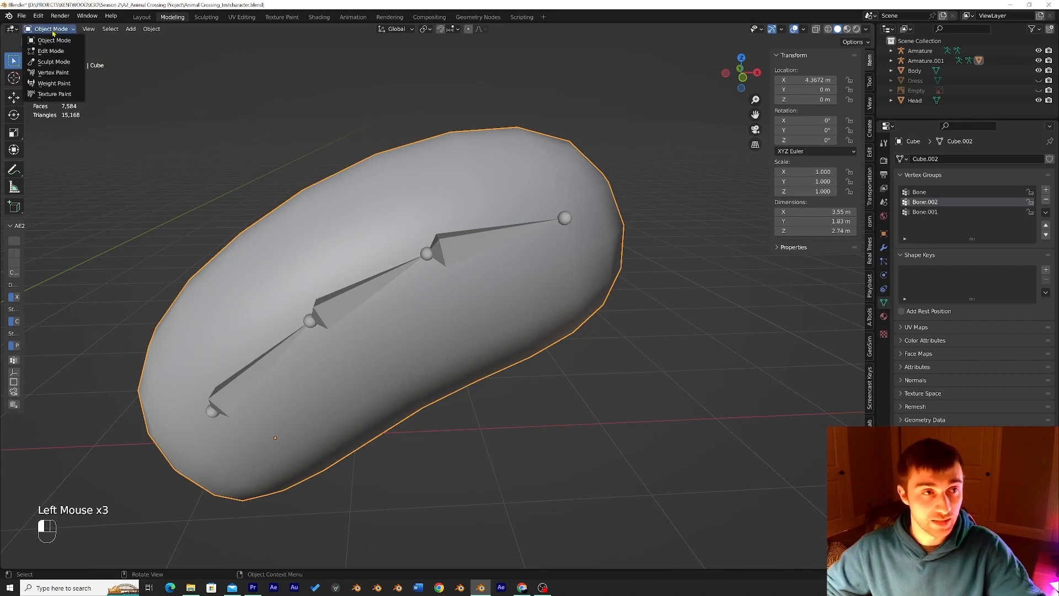
left_click(55, 84)
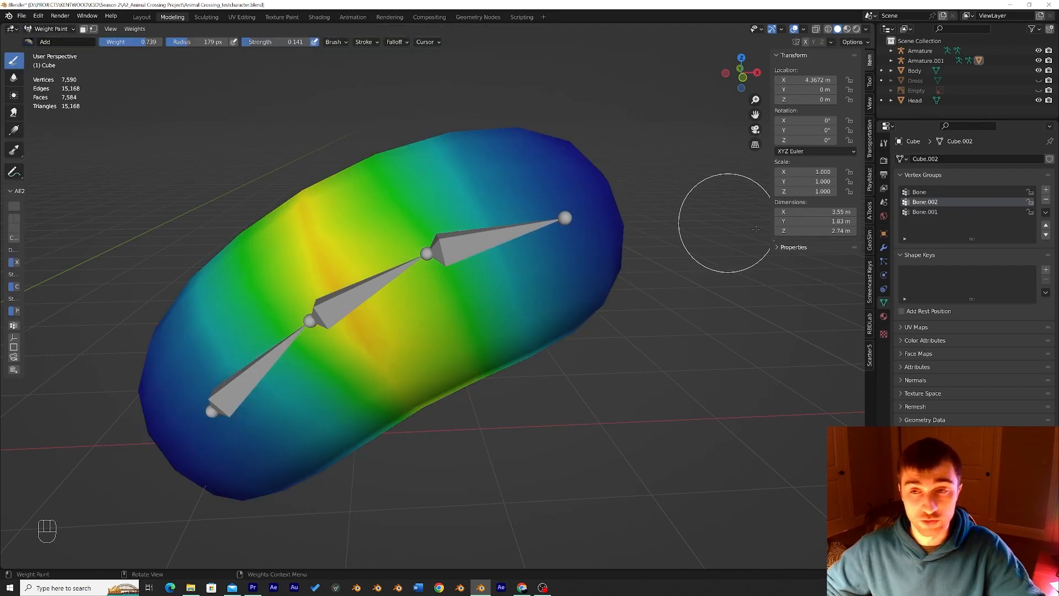
Paint weight for the Bone vertex group onto the bean's far end, raising the brush to Weight 1.000 and Strength 0.490
left_click(919, 192)
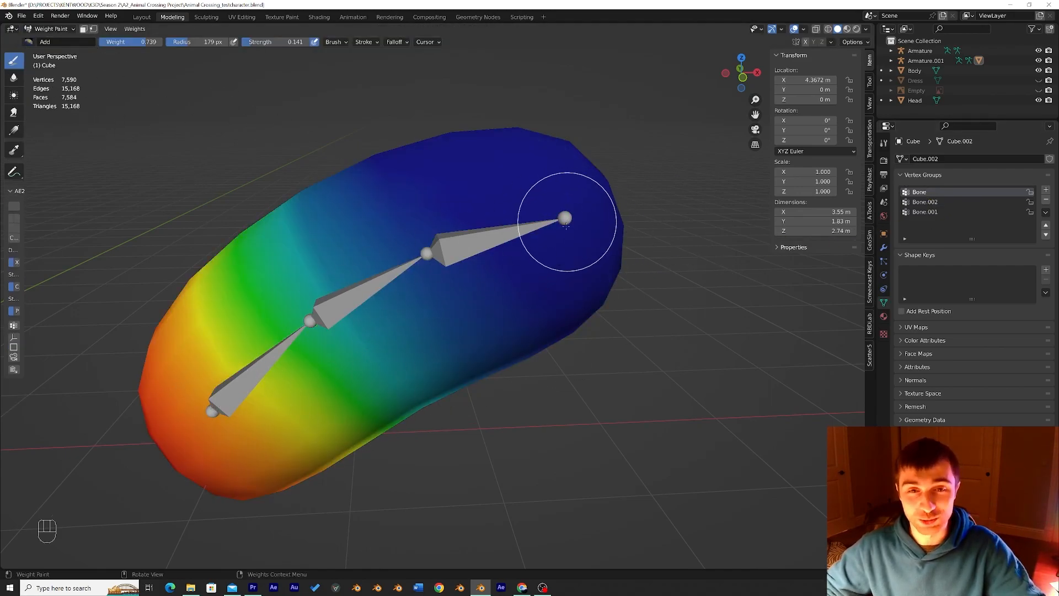
middle_click_drag(563, 220, 557, 222)
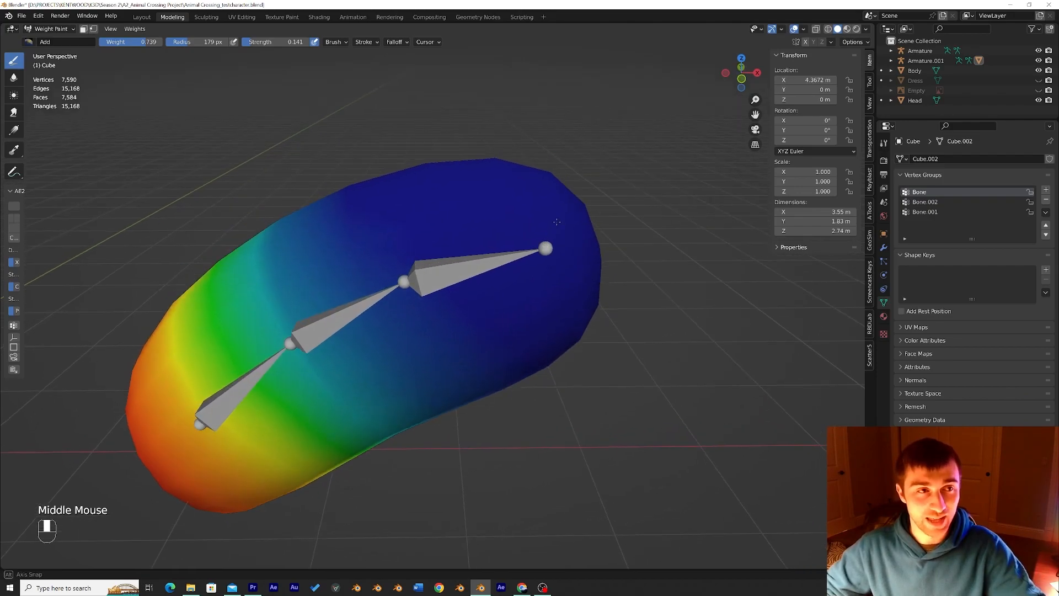
left_click(556, 221)
left_click(535, 215)
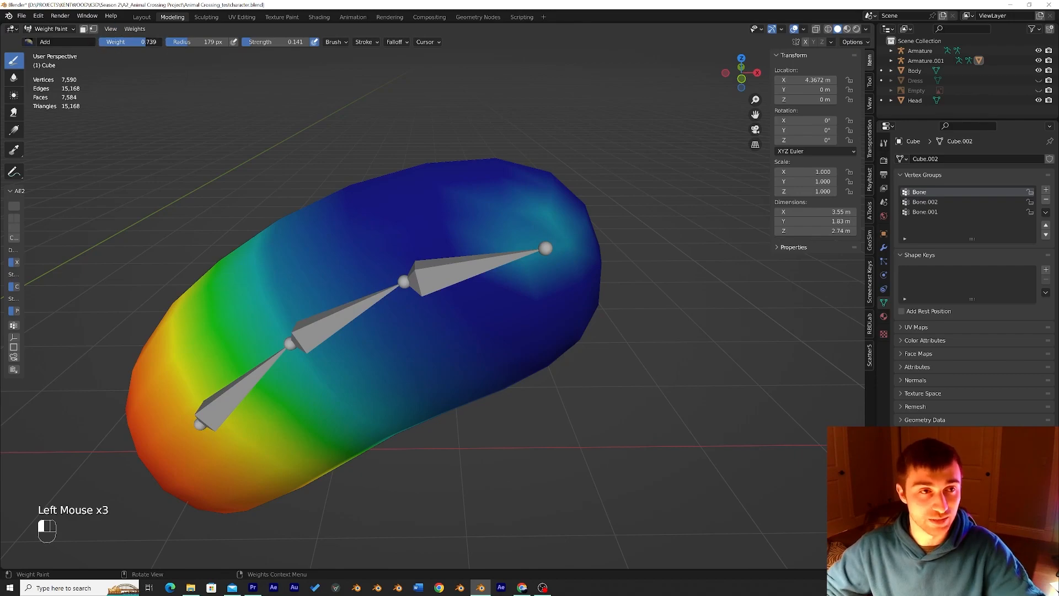
left_click_drag(251, 42, 275, 42)
mouse_move(567, 242)
left_mouse_down()
mouse_move(549, 230)
mouse_move(529, 250)
mouse_move(551, 237)
left_mouse_up()
middle_click_drag(539, 220, 461, 231)
Leave Weight Paint for Object Mode, select the bean's armature and put it in Pose Mode
left_click(64, 35)
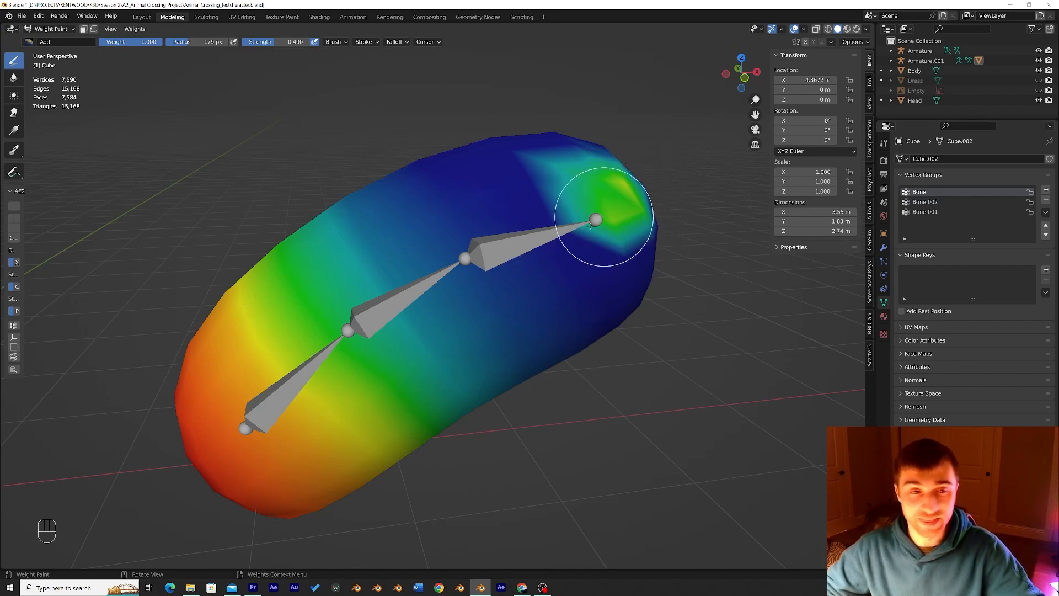
left_click(52, 29)
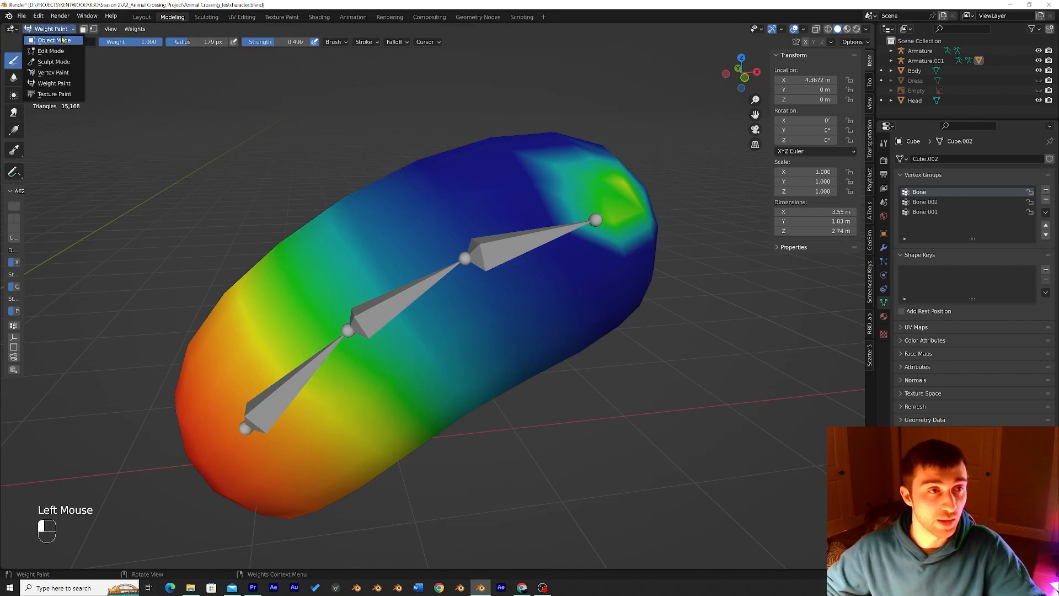
left_click(54, 41)
left_click(348, 143)
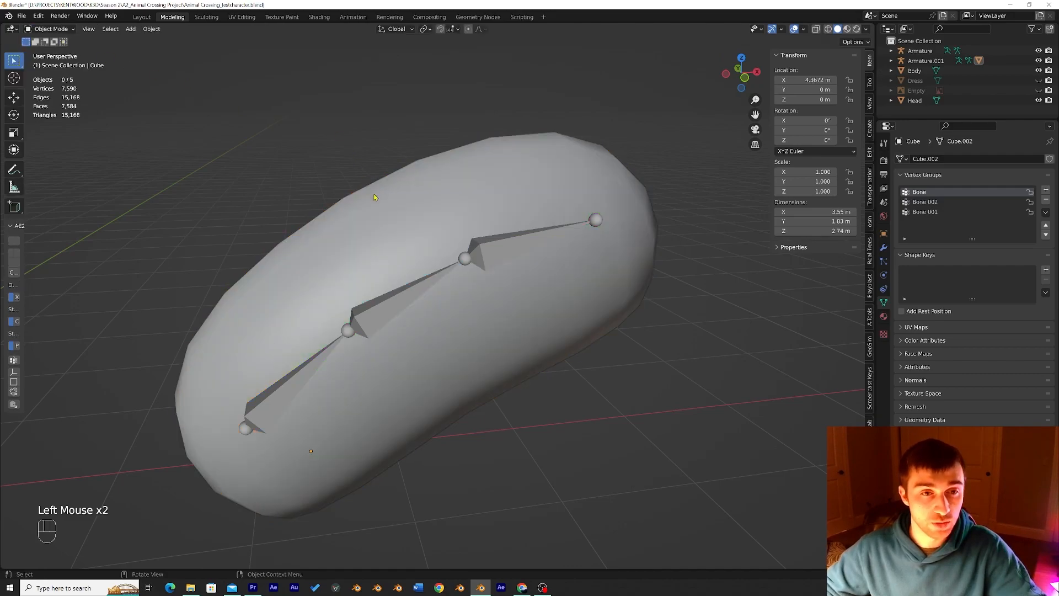
left_click(401, 309)
left_click(53, 29)
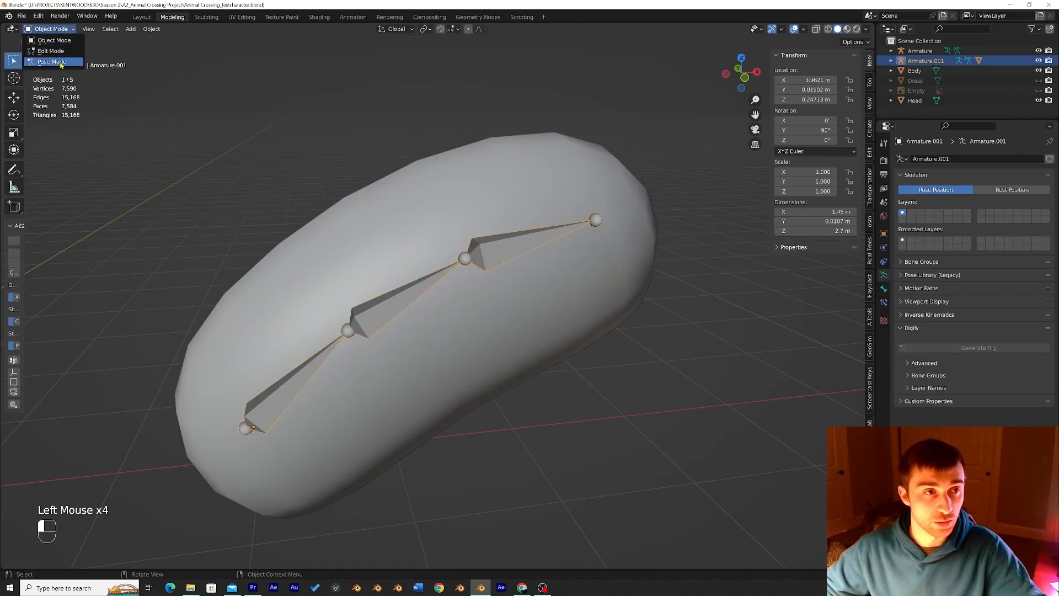
left_click(55, 64)
Test-rotate the bean's base bone and its end bone to see the deformation, undoing each rotation
left_click(272, 376)
key("r")
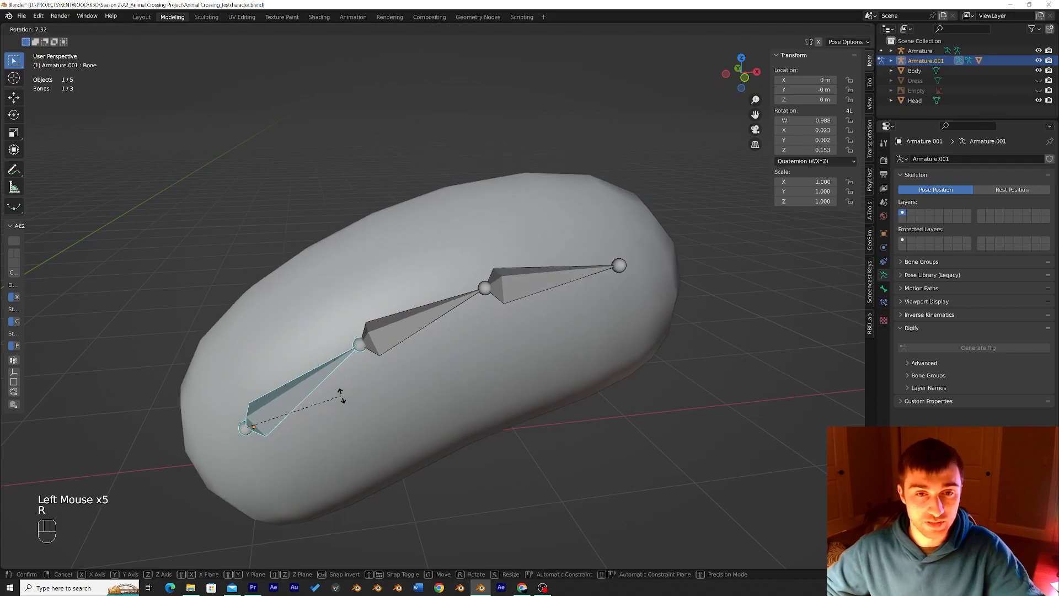
key("ctrl+z")
left_click(512, 248)
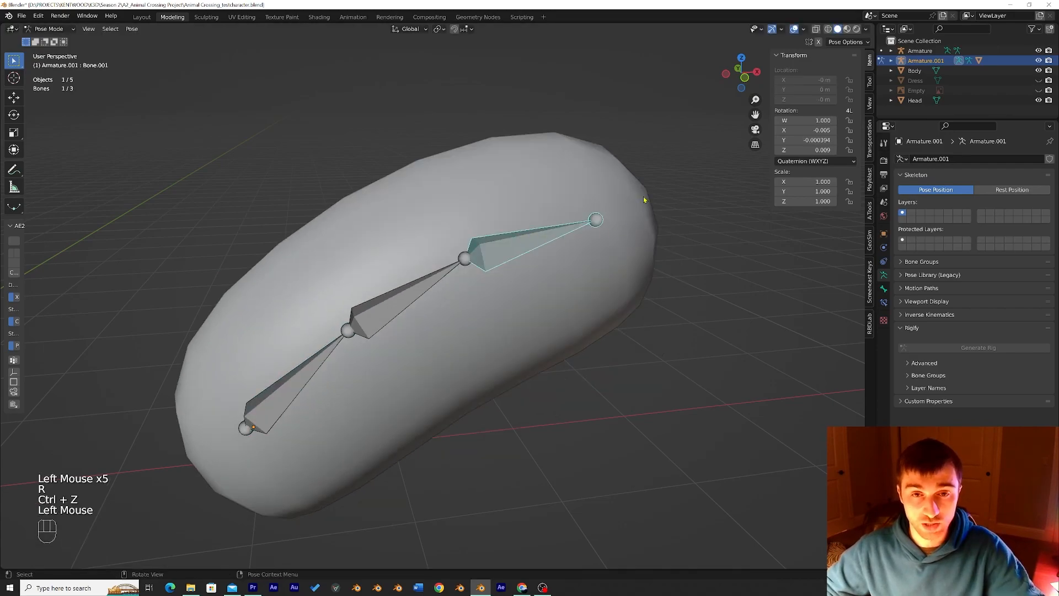
key("r")
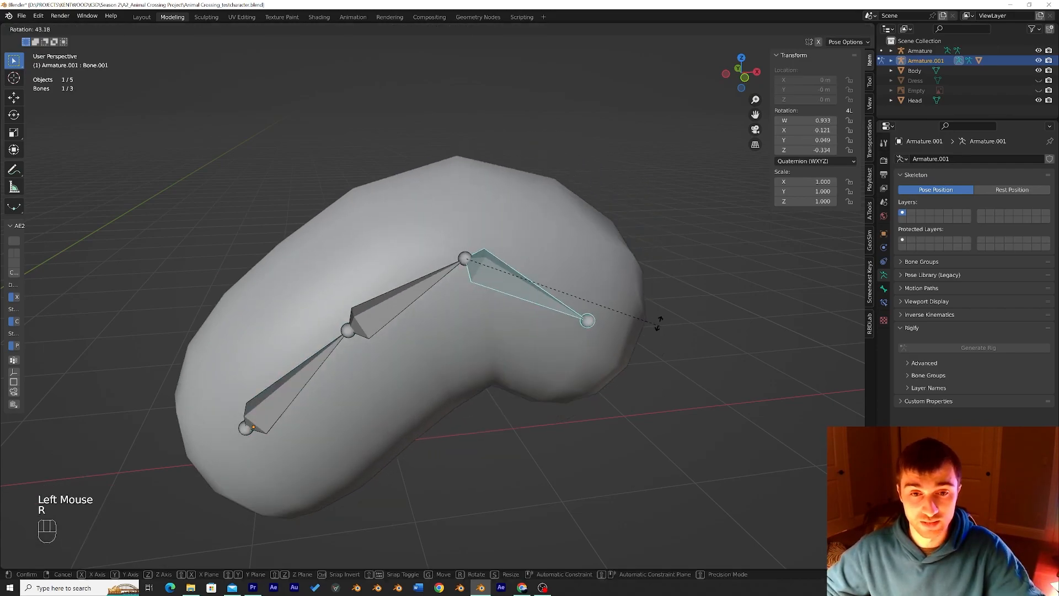
left_click(512, 250)
key("ctrl+z")
Try a slight rotation of the base bone and a 27.6° view-axis rotation of the middle bone, and undo both
left_click(302, 376)
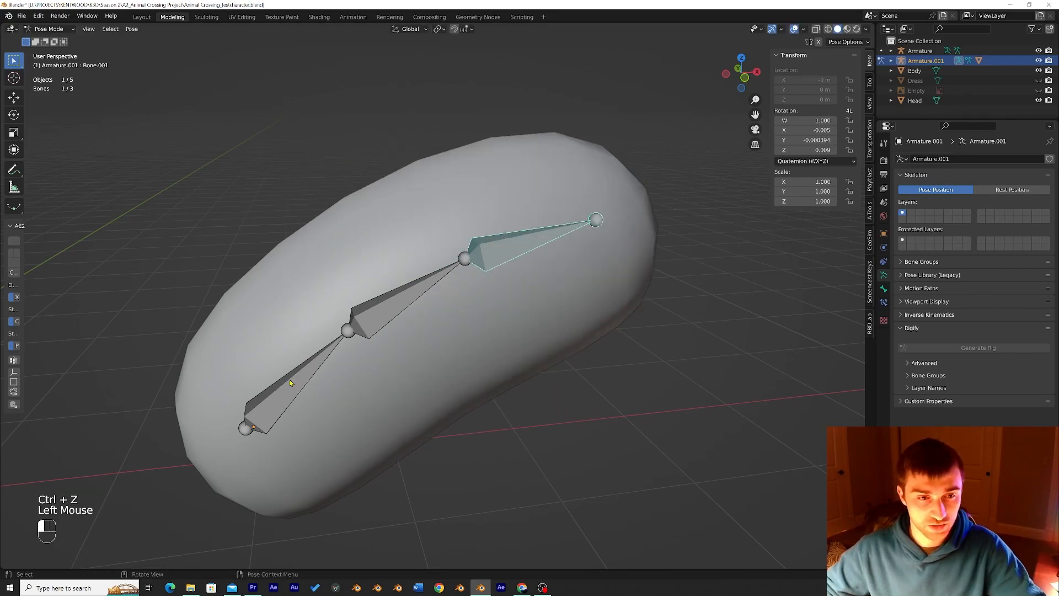
key("r")
left_click(461, 352)
left_click(410, 295)
key("r")
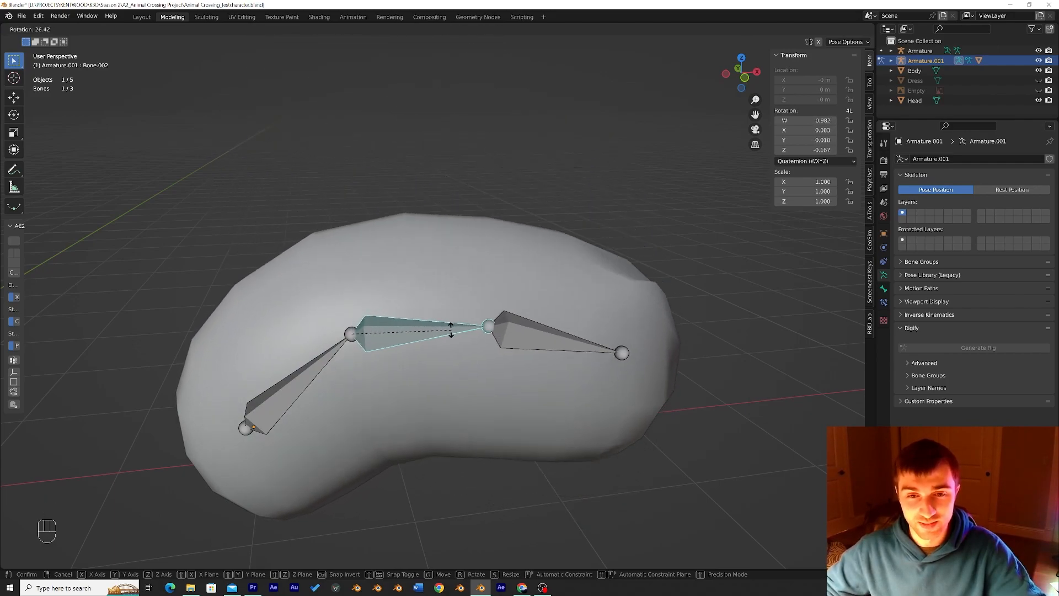
left_click(487, 325)
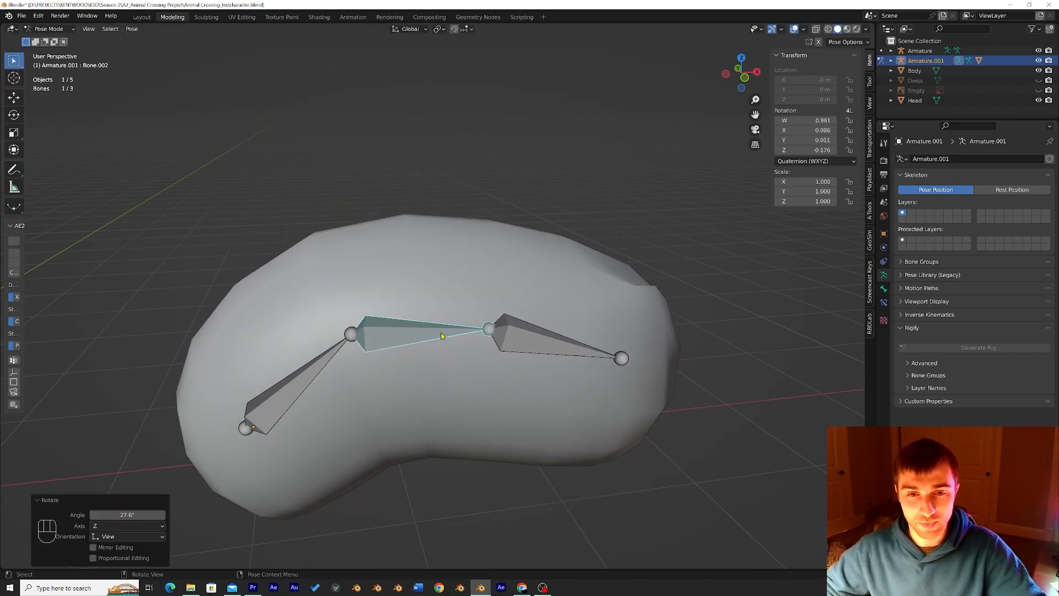
key("ctrl+z")
key("ctrl+z")
Examine the bear character and how its armature sits inside the head, arms and legs
middle_click_drag(488, 325, 468, 281)
scroll(495, 326, "down", 1)
scroll(495, 325, "down", 1)
scroll(432, 348, "up", 2)
scroll(457, 259, "down", 1, "shift")
left_click(458, 256)
scroll(466, 255, "down", 1)
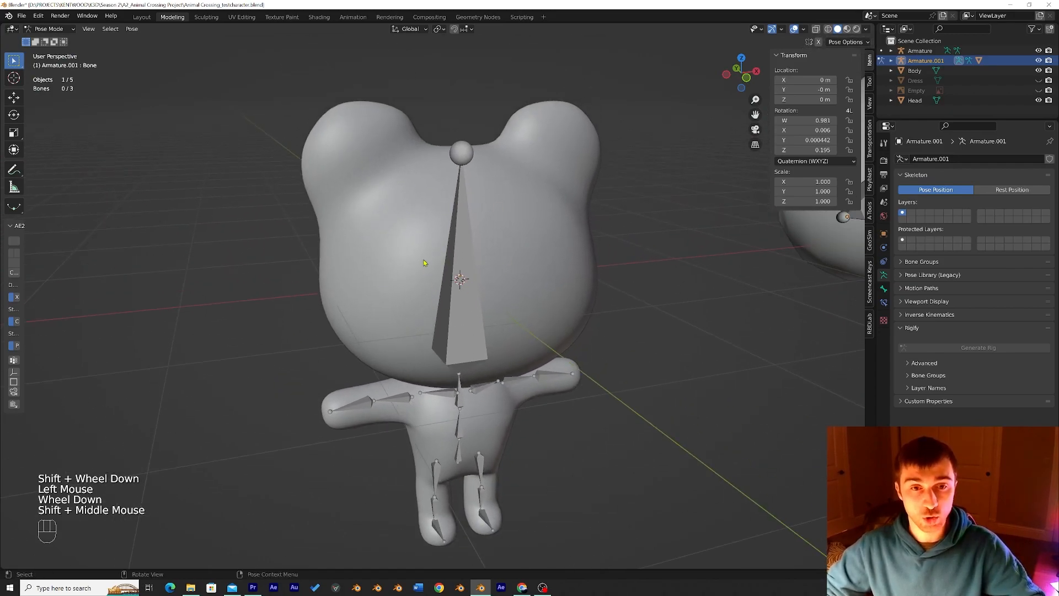
middle_click_drag(450, 271, 420, 314, "shift")
scroll(436, 297, "up", 2)
scroll(431, 271, "down", 2)
middle_click_drag(430, 270, 644, 194, "shift")
scroll(466, 309, "down", 1)
scroll(638, 200, "up", 1)
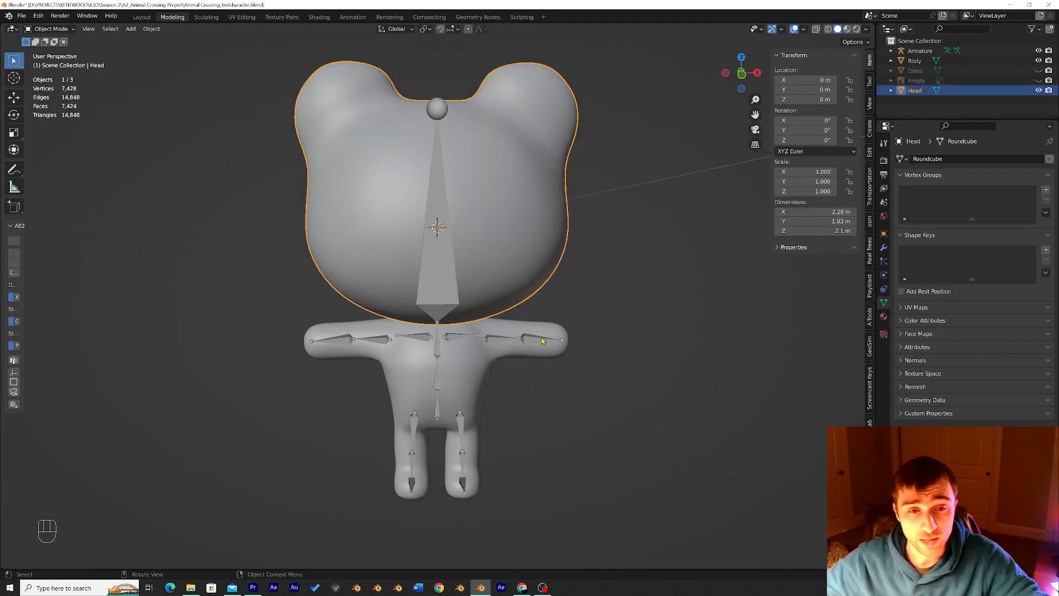
scroll(541, 341, "up", 1)
scroll(541, 341, "down", 1)
middle_click_drag(544, 342, 572, 326, "shift")
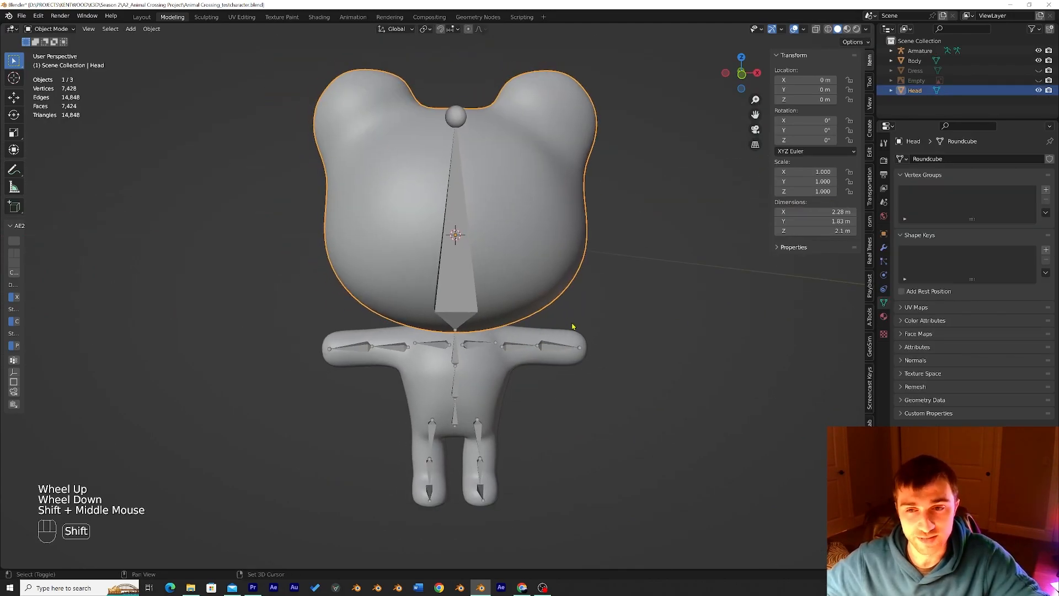
Parent the bear's head mesh to the character armature using Armature Deform With Empty Groups
left_click(607, 291)
left_click(551, 255)
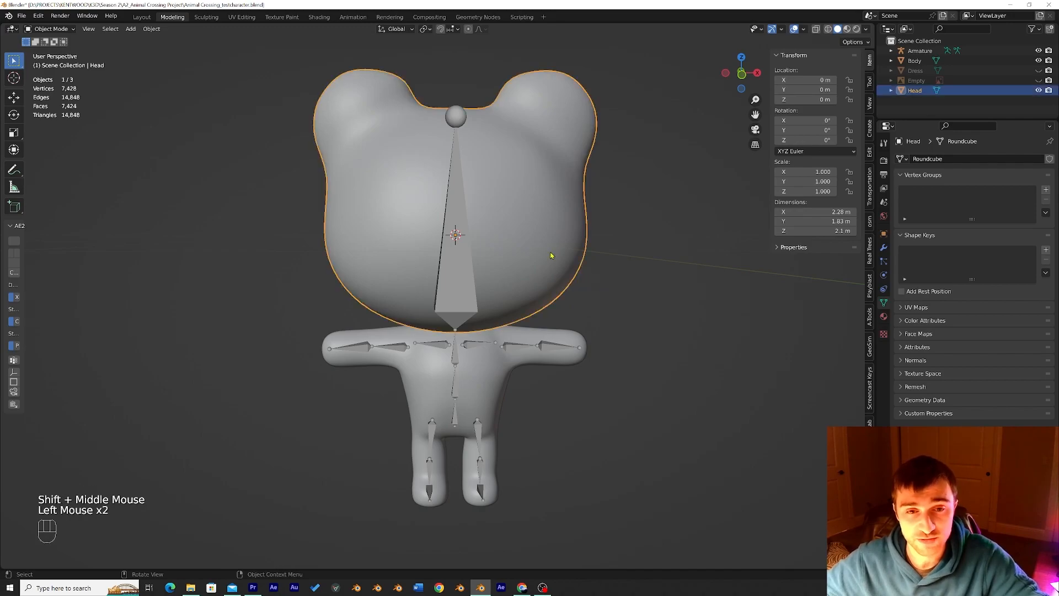
left_click(460, 286, "shift")
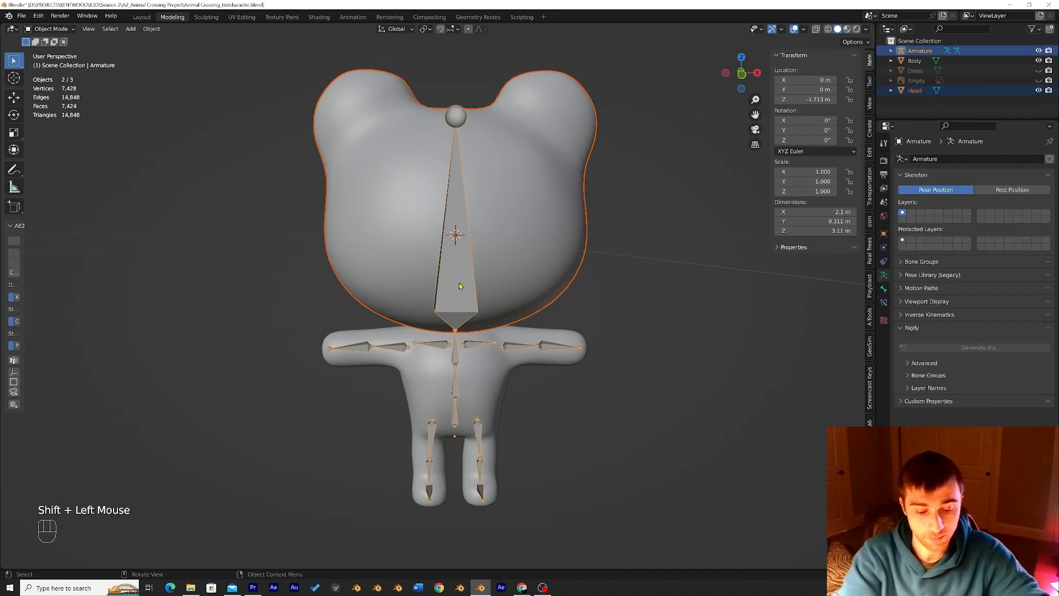
key("ctrl+p")
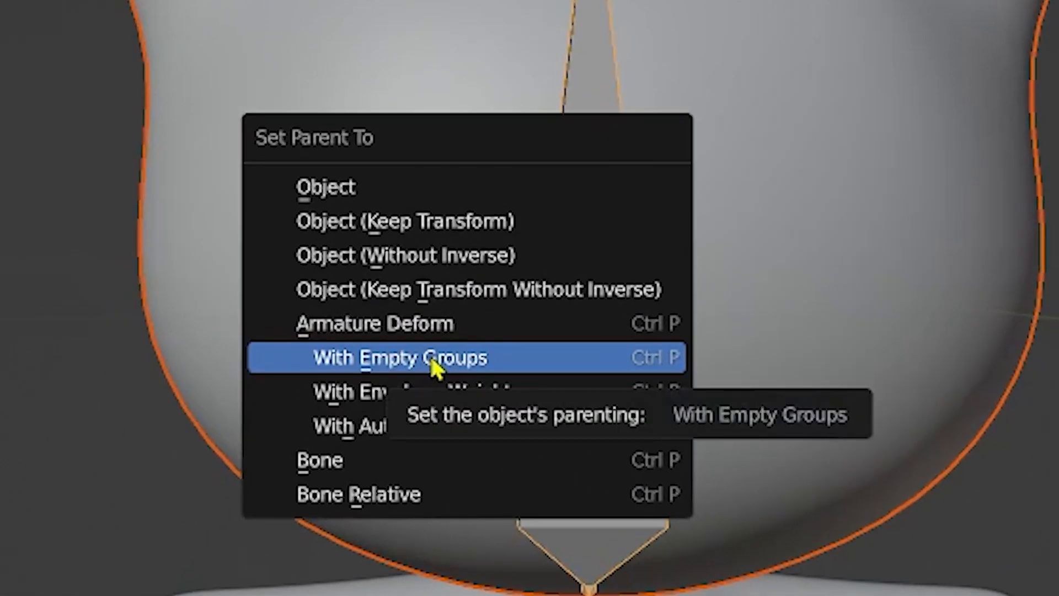
left_click(550, 361)
Select the bear's head mesh and look through the vertex groups in its object data properties
left_click(1037, 442)
left_click(626, 405)
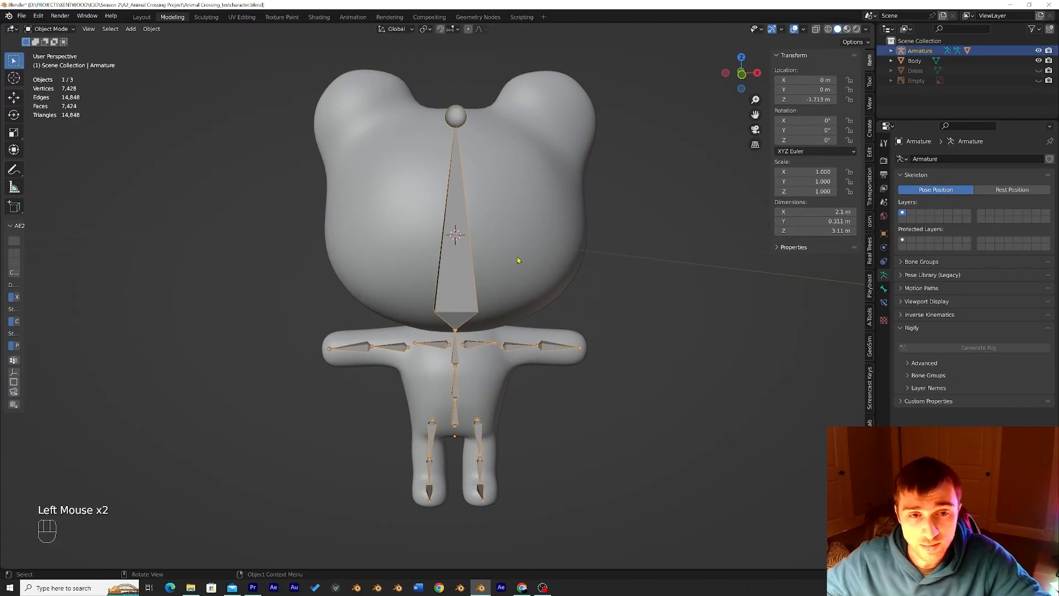
left_click(838, 307)
scroll(937, 226, "up", 2)
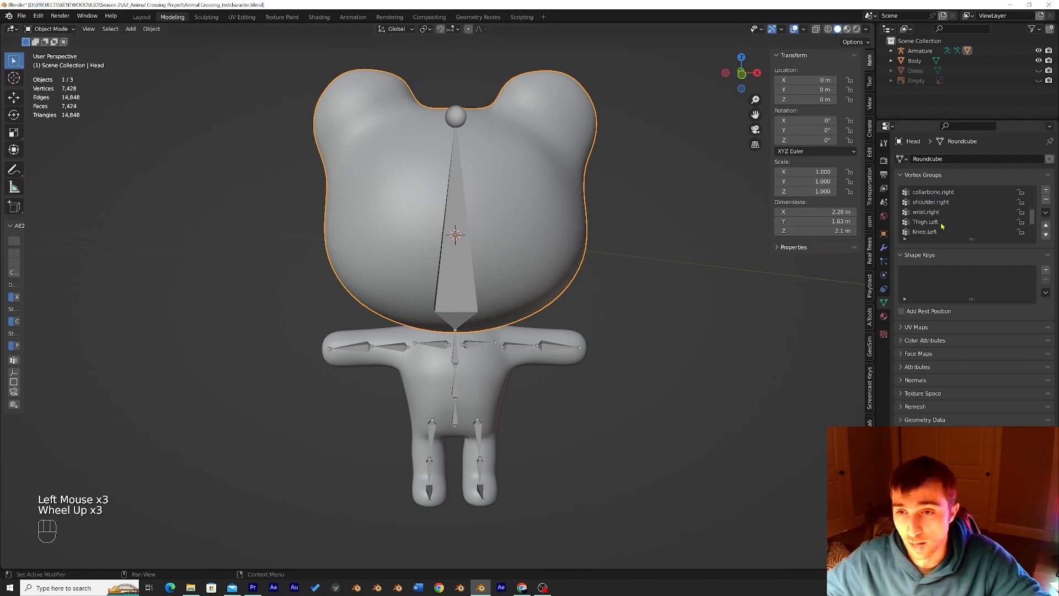
scroll(942, 225, "down", 2)
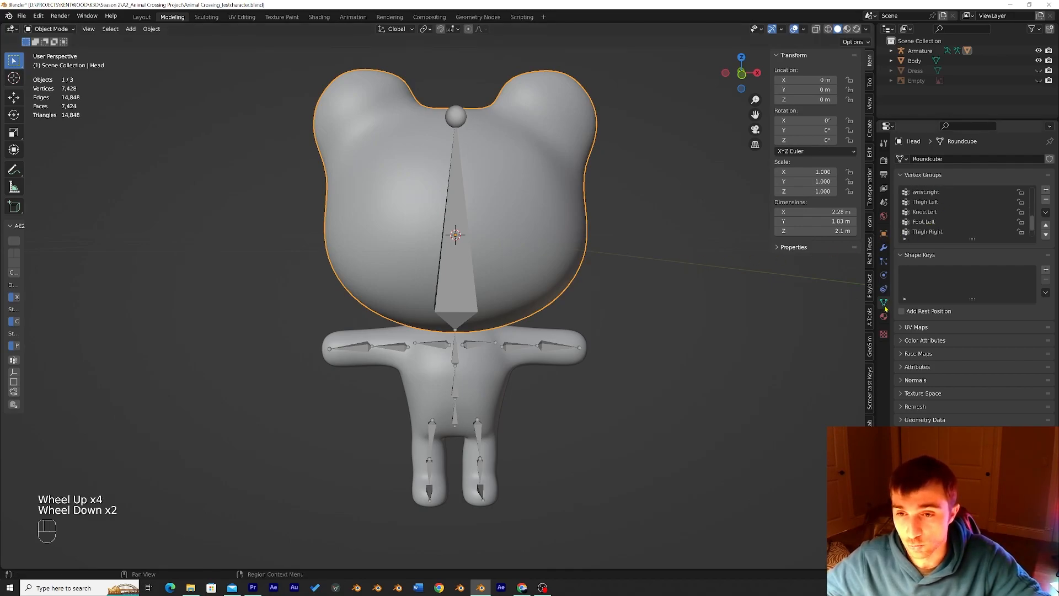
Switch the head mesh to Weight Paint mode and make its Head vertex group active
left_click(50, 29)
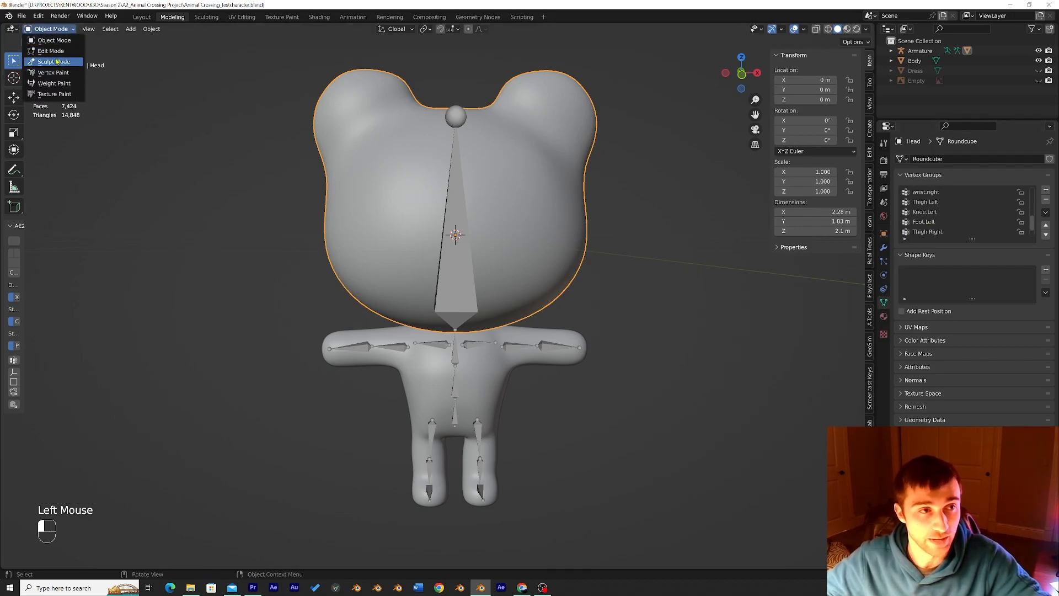
left_click(54, 83)
middle_click_drag(516, 244, 571, 313)
scroll(514, 248, "up", 2)
scroll(571, 312, "down", 1)
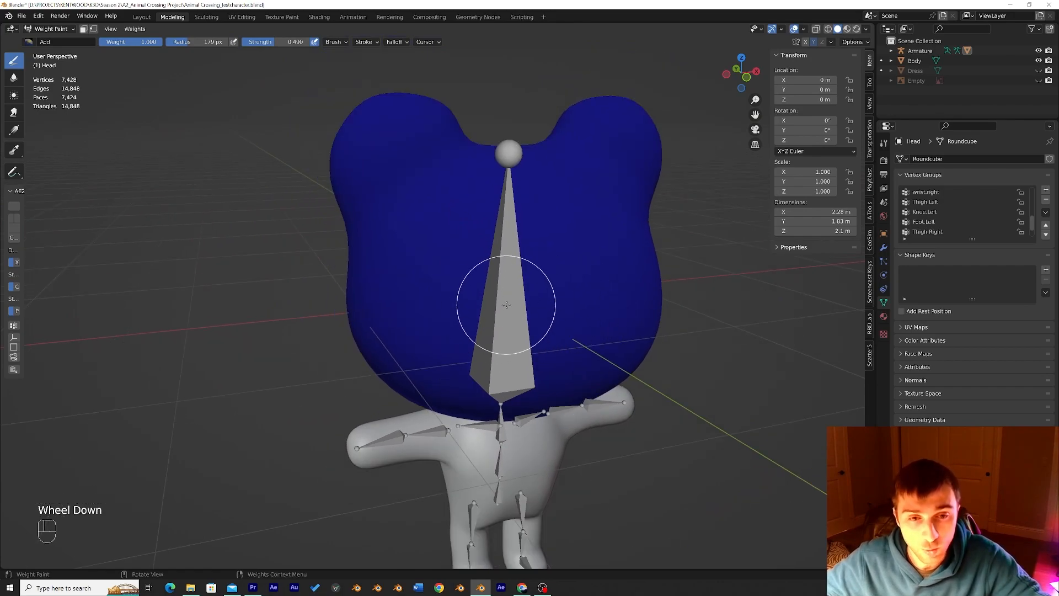
scroll(506, 305, "up", 1)
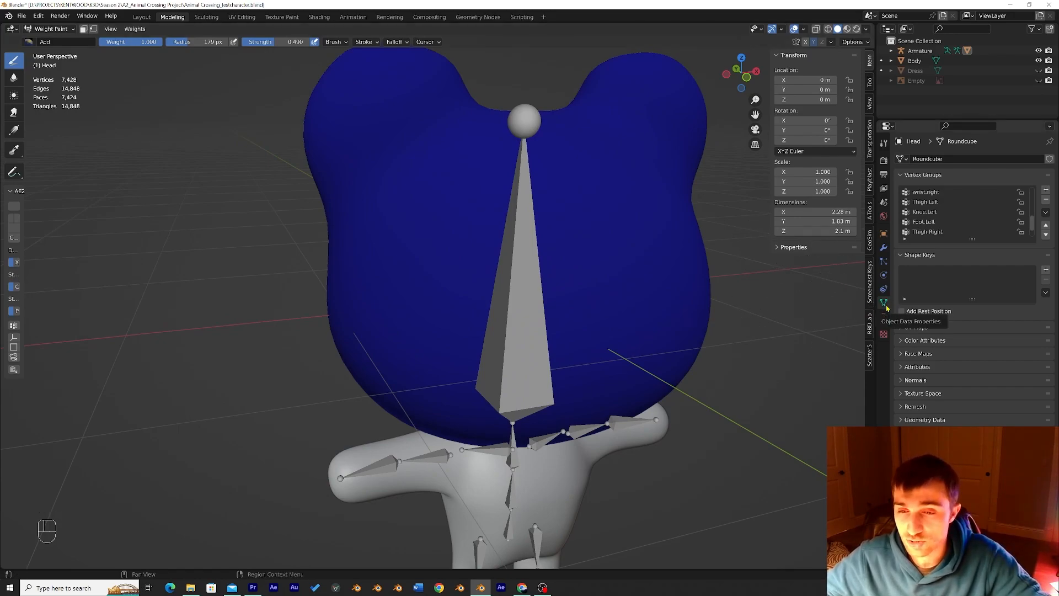
scroll(937, 221, "up", 6)
scroll(937, 221, "down", 1)
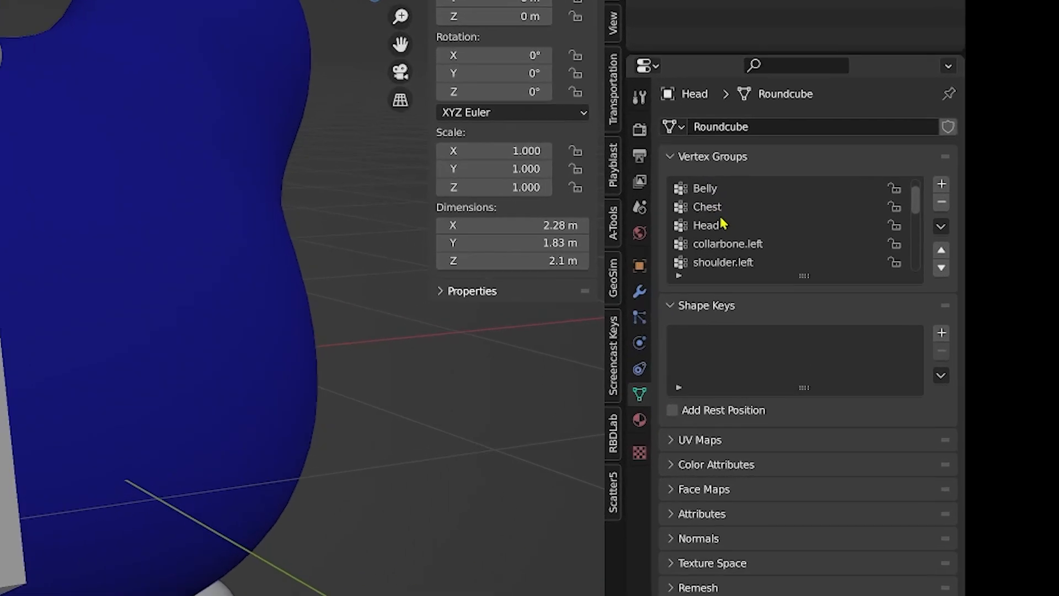
left_click(926, 213)
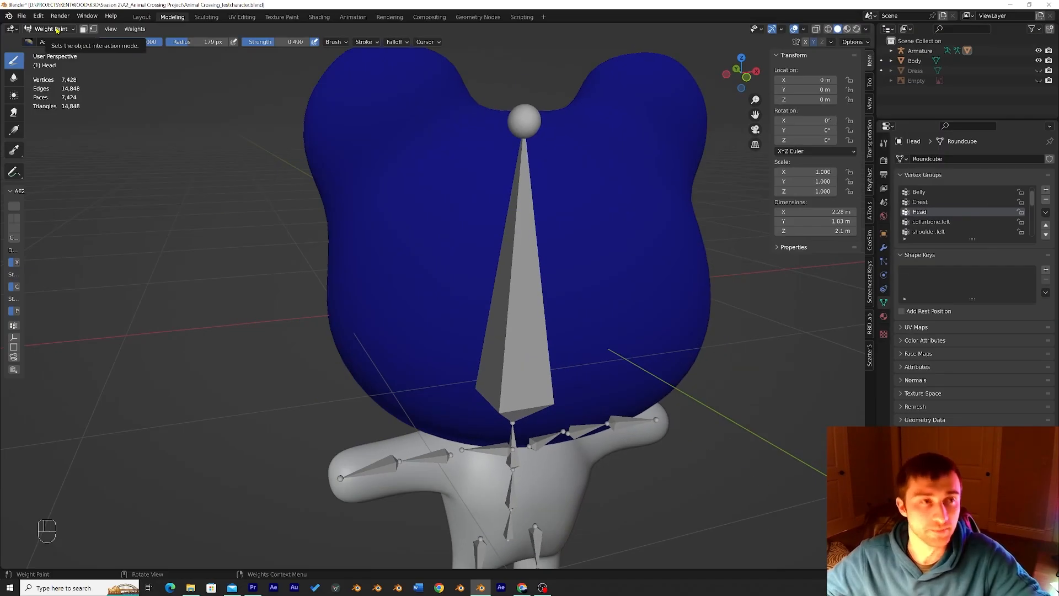
In Edit Mode, select the entire head mesh and assign it to the Head vertex group with a weight of 1.000
left_click(57, 30)
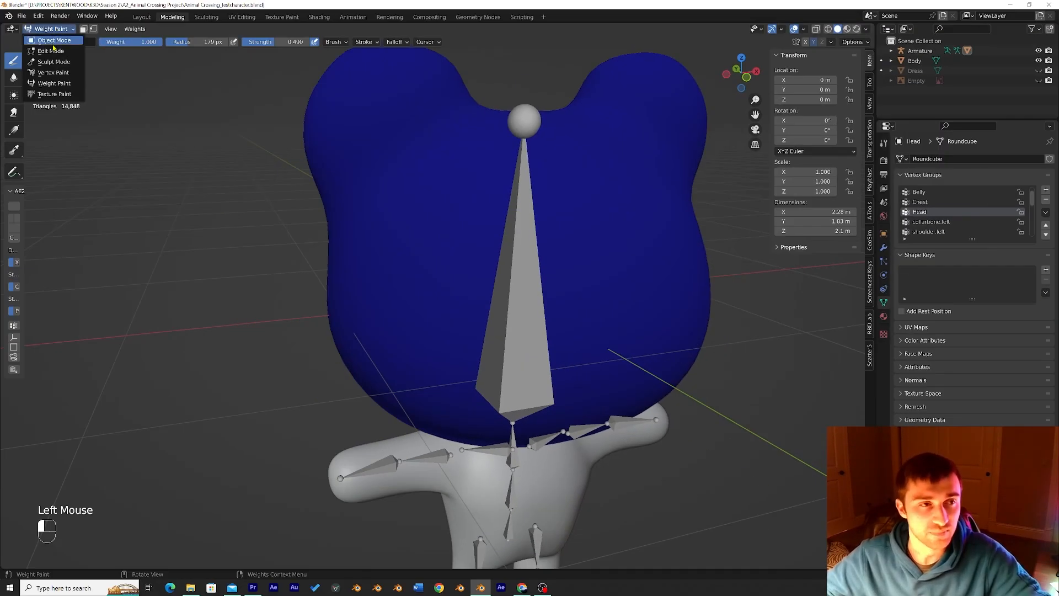
left_click(49, 48)
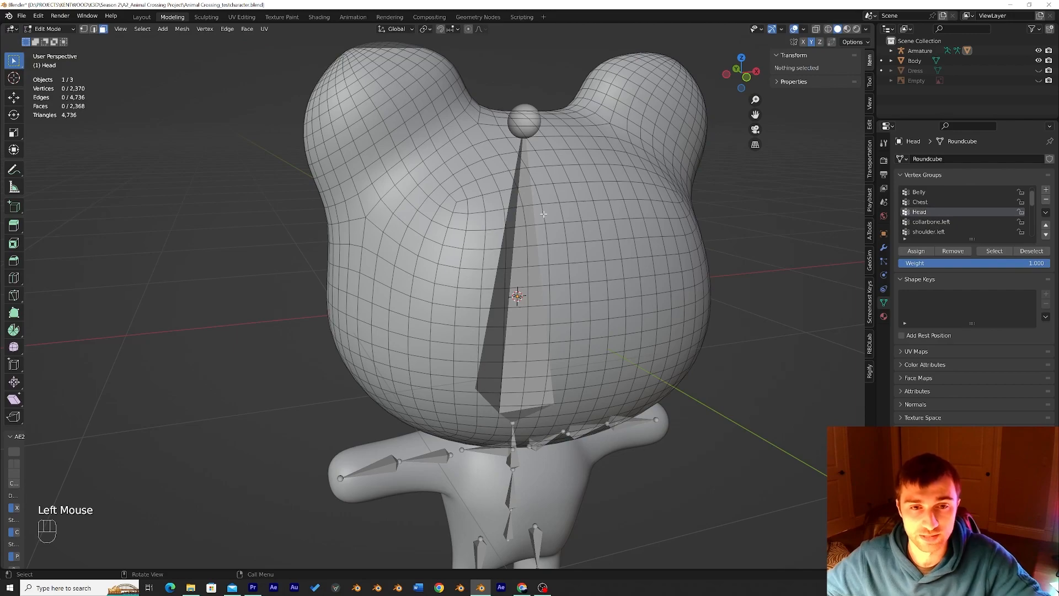
key("a")
middle_click_drag(545, 213, 452, 198)
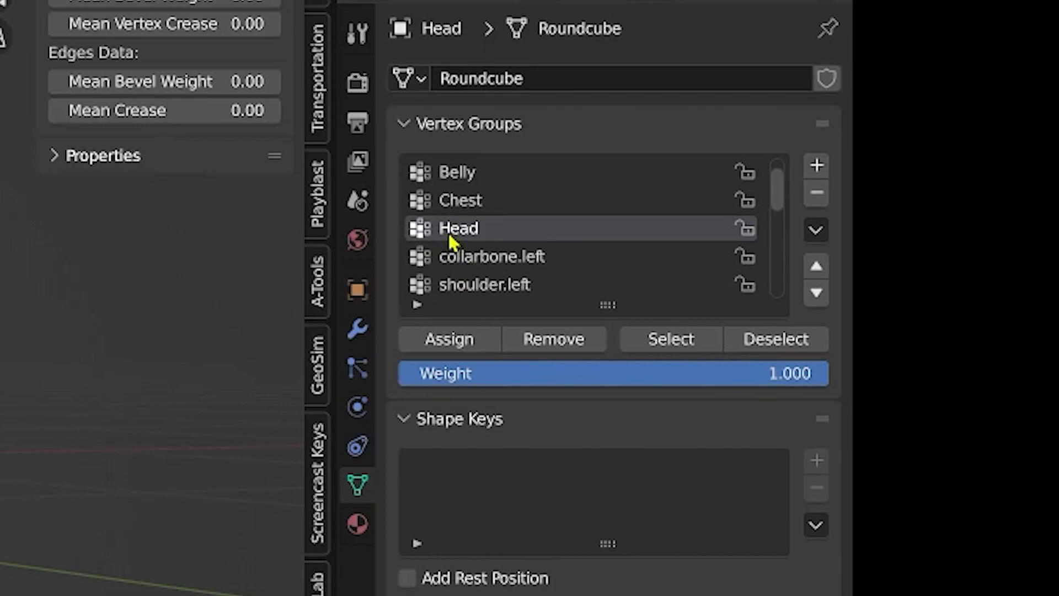
left_click(457, 205)
left_click(459, 229)
left_click(453, 343)
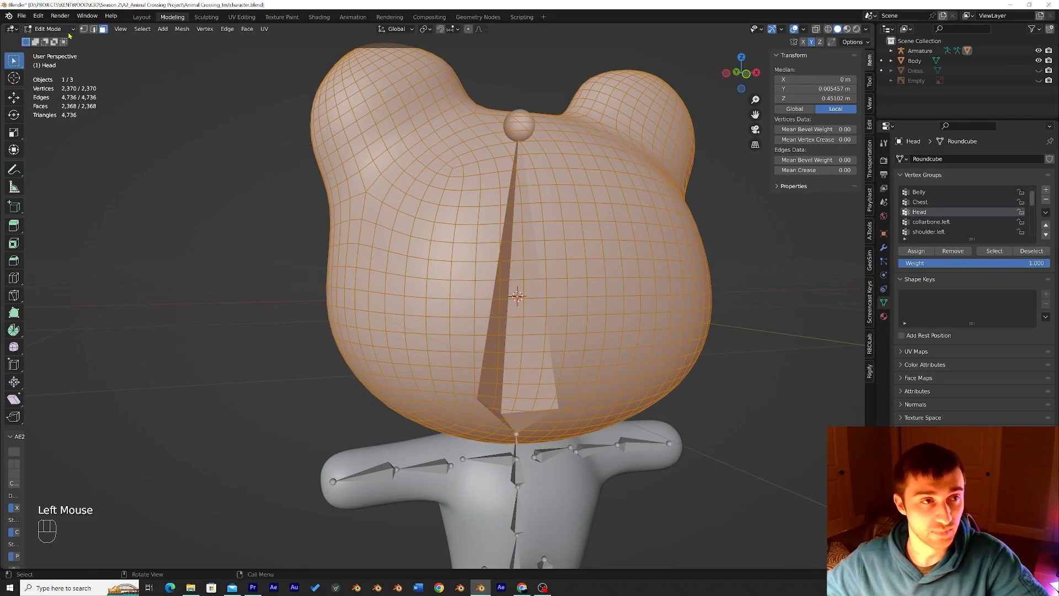
Check the head's weights in Weight Paint mode and return to Object Mode
left_click(69, 31)
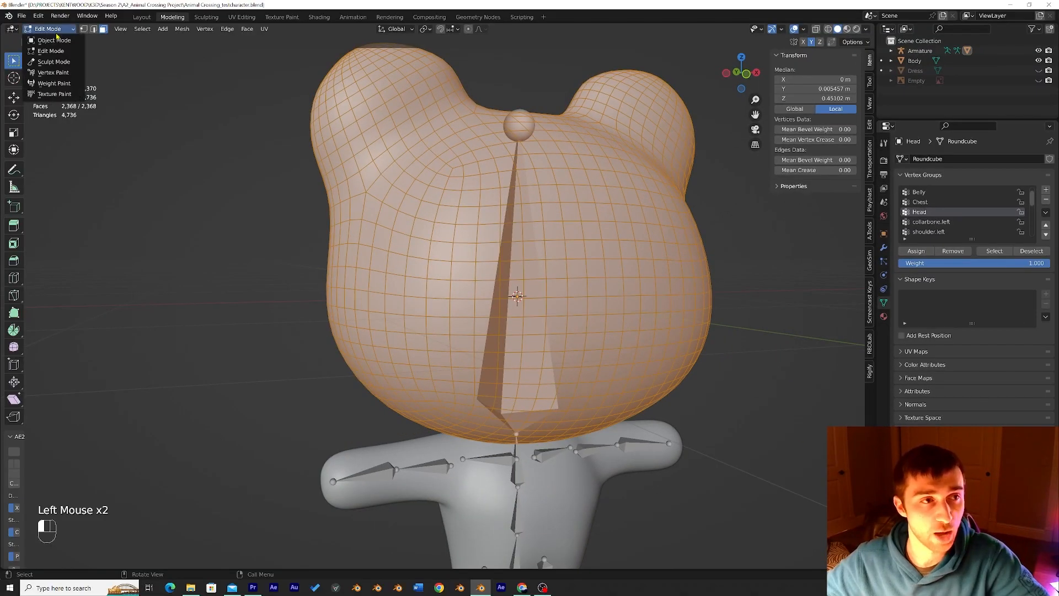
left_click(56, 83)
mouse_move(413, 182)
middle_mouse_down()
mouse_move(452, 193)
mouse_move(419, 190)
middle_mouse_up()
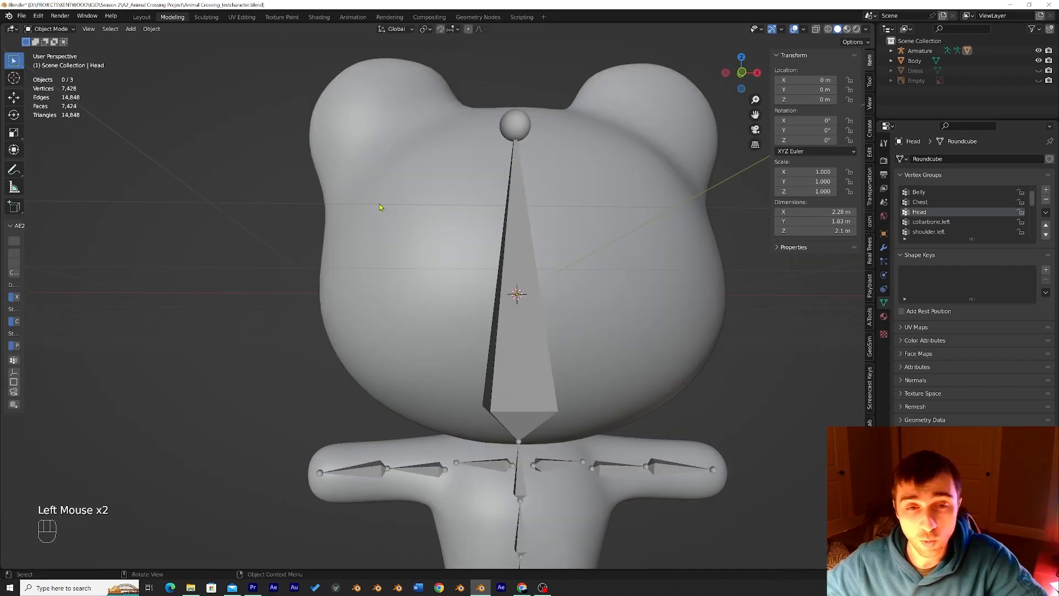
Switch the armature to Pose Mode and select the Head bone
scroll(457, 236, "down", 1)
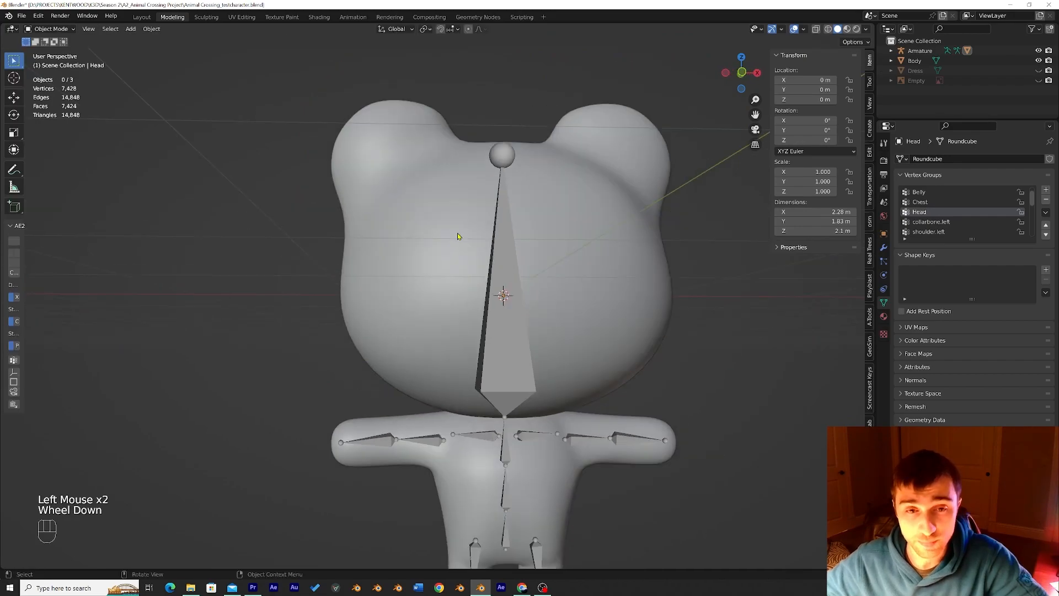
left_click(509, 281)
left_click(50, 29)
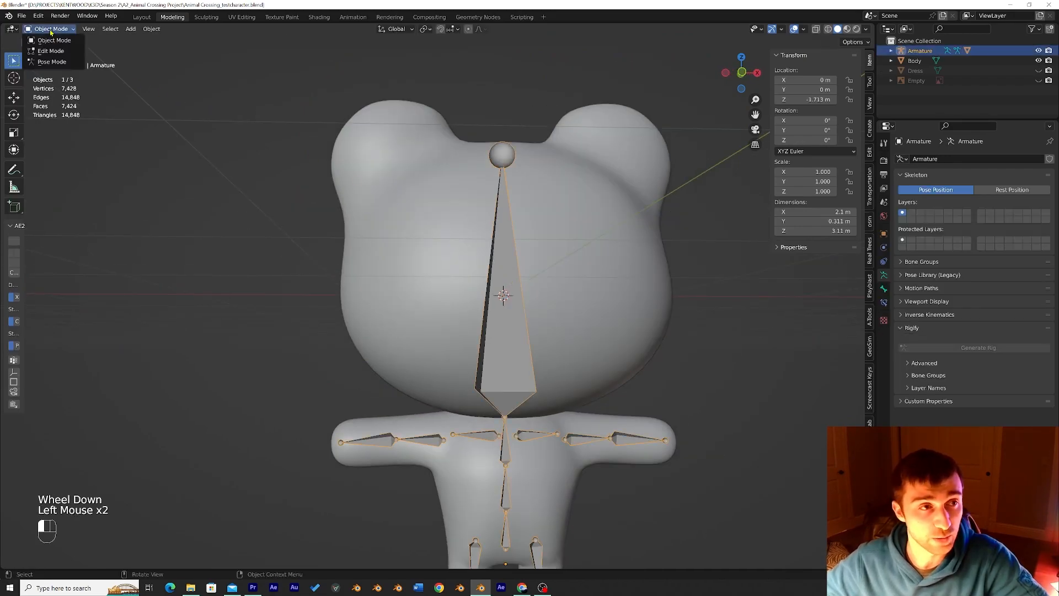
left_click(63, 66)
scroll(467, 289, "down", 1)
left_click(507, 275)
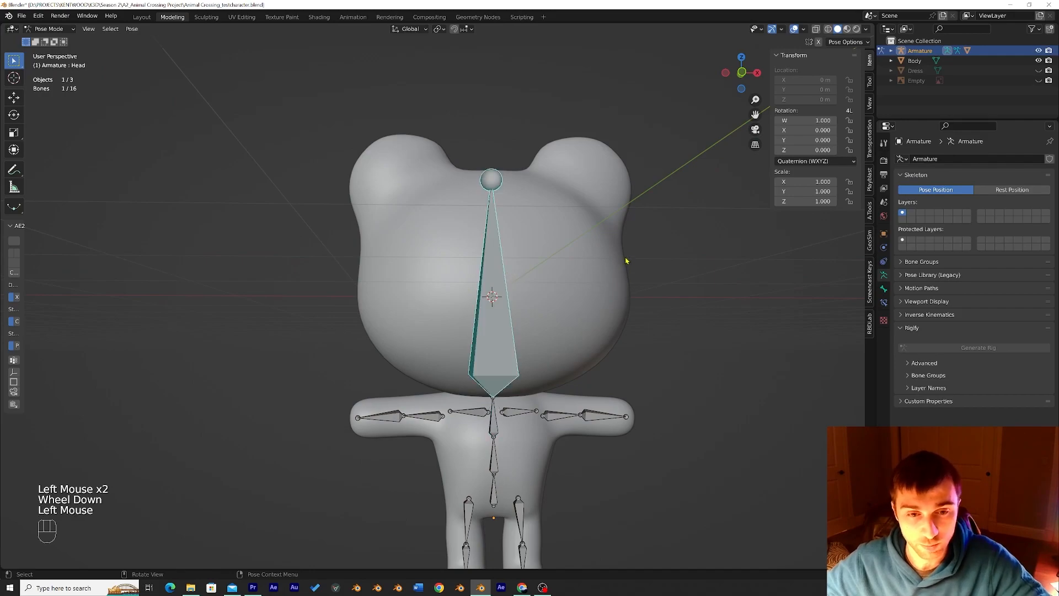
Test the head binding by rotating the Head bone sideways about -30° and tilting it from the side view, undoing both rotations
key("r")
left_click(534, 253)
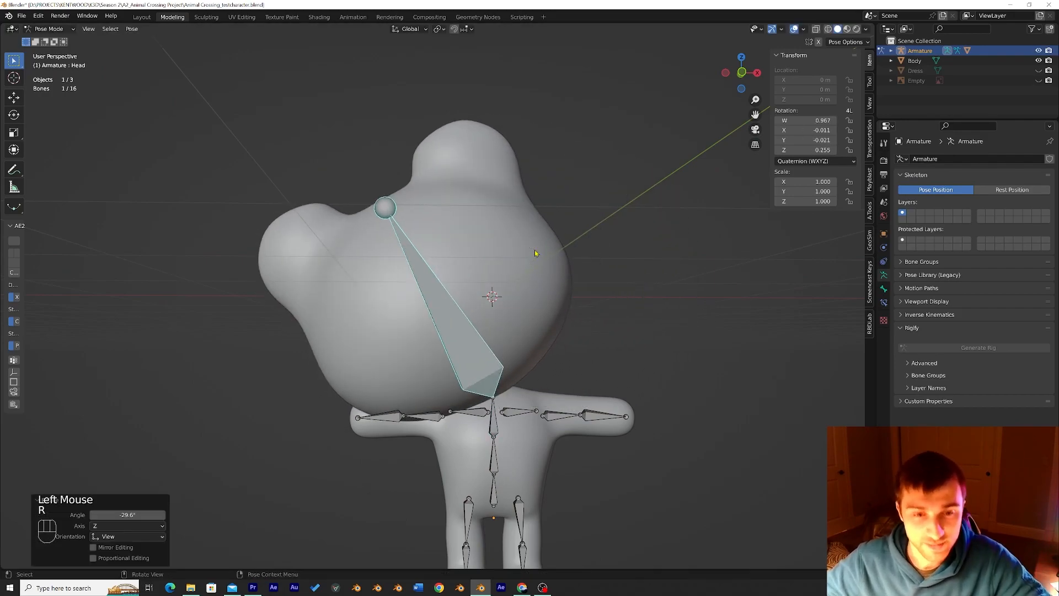
key("ctrl+z")
middle_click_drag(583, 236, 685, 255)
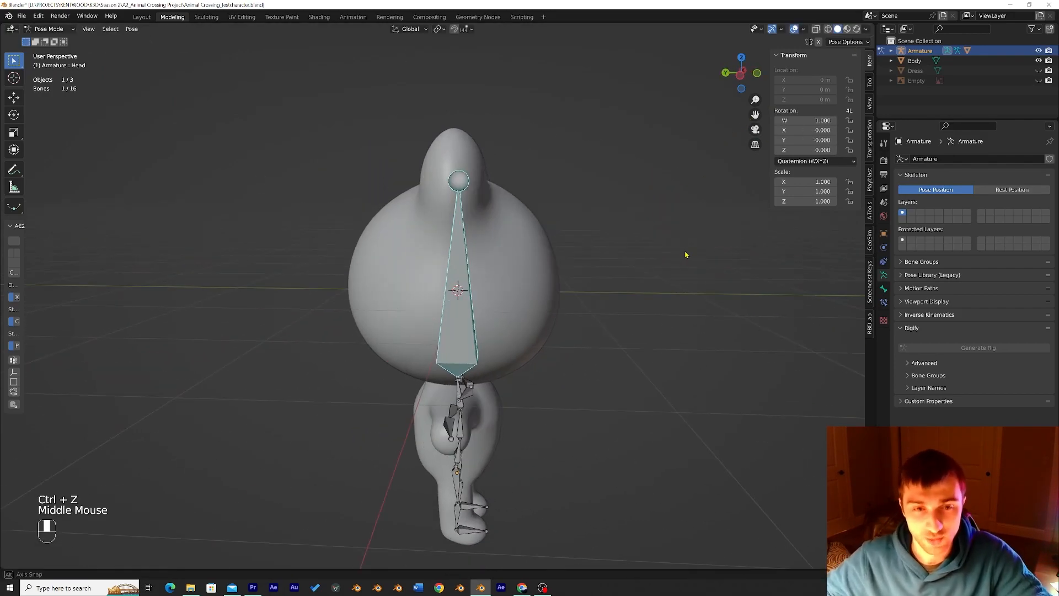
key("r")
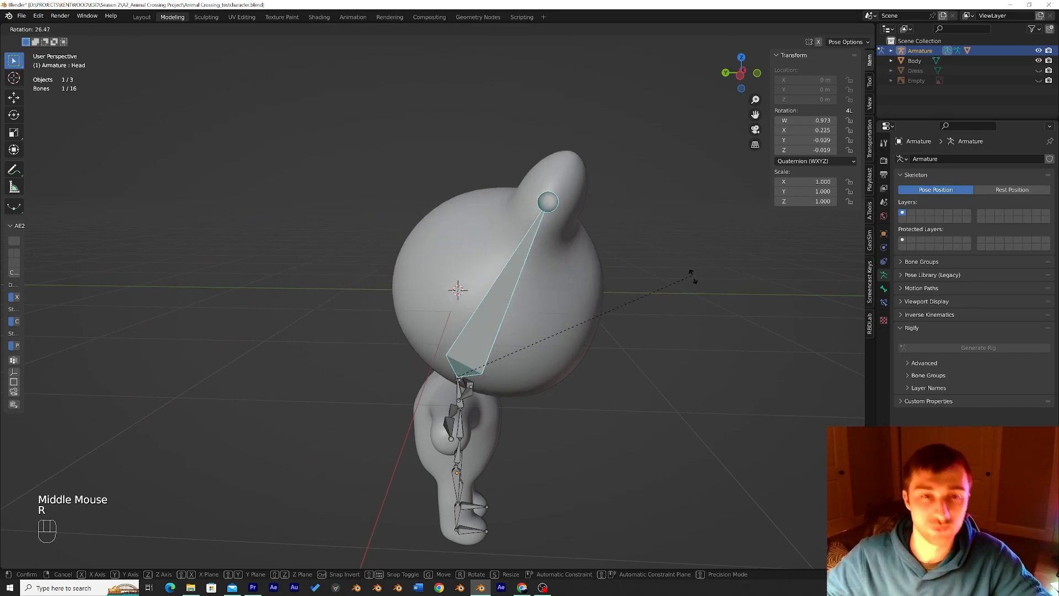
left_click(560, 251)
key("ctrl+z")
Go back to a front view of the whole bear and return the armature to Object Mode
middle_click_drag(568, 260, 467, 267)
scroll(467, 267, "down", 2)
scroll(510, 291, "up", 1)
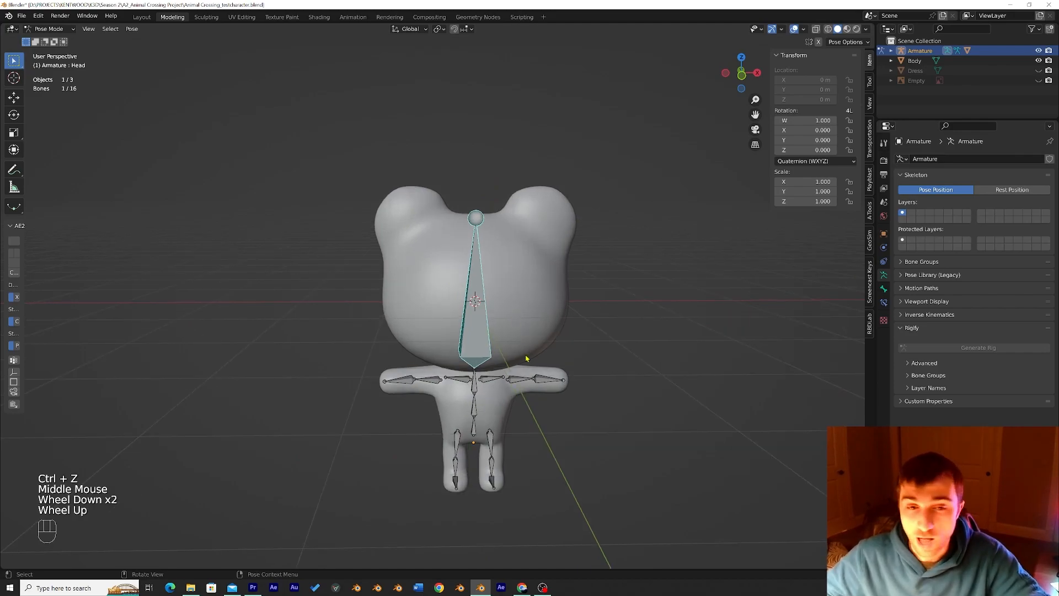
middle_click_drag(514, 331, 518, 316, "shift")
scroll(524, 333, "up", 1)
scroll(524, 334, "up", 1)
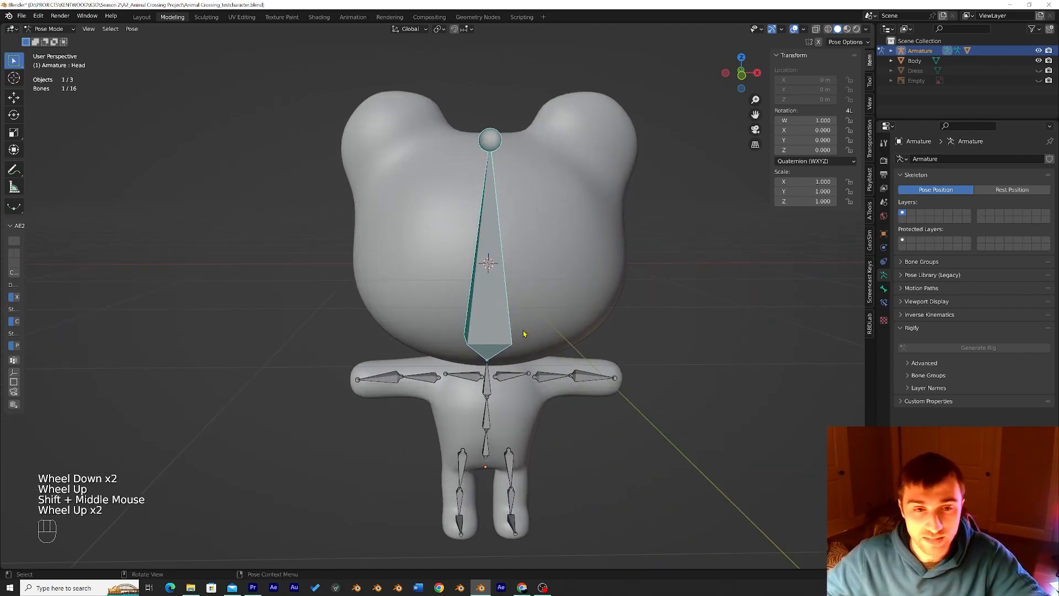
left_click(506, 382)
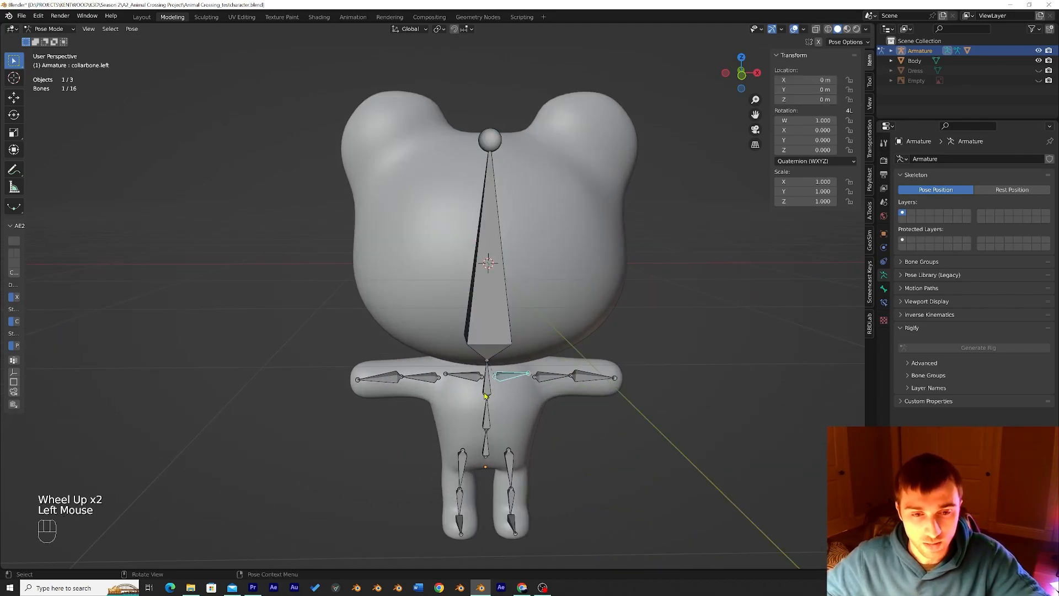
left_click(47, 28)
left_click(52, 33)
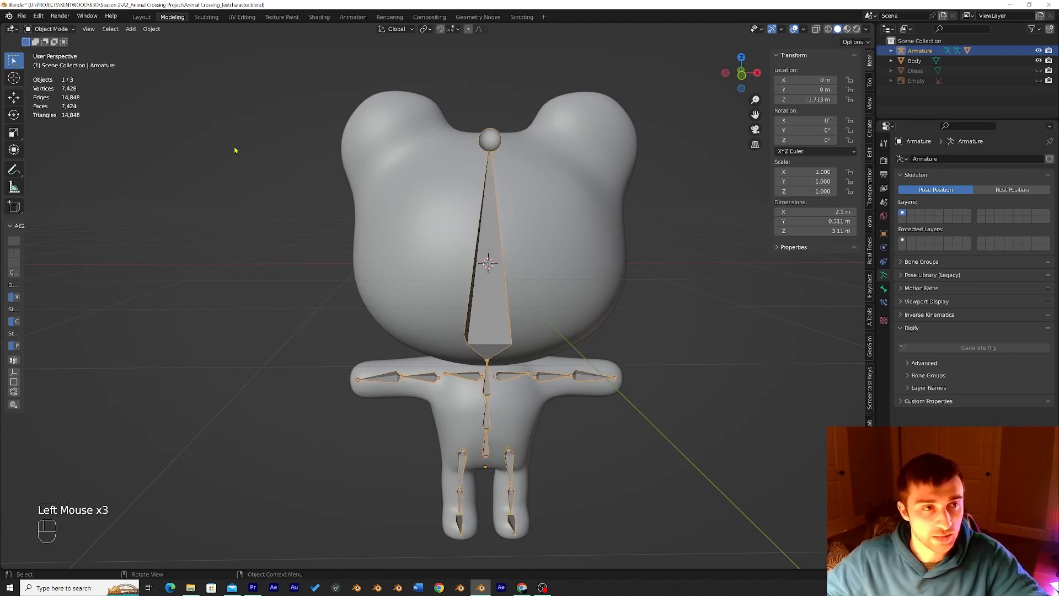
Parent the Body mesh to the armature using Armature Deform With Automatic Weights, and deselect everything
left_click(223, 134)
scroll(302, 220, "down", 1)
left_click(512, 394)
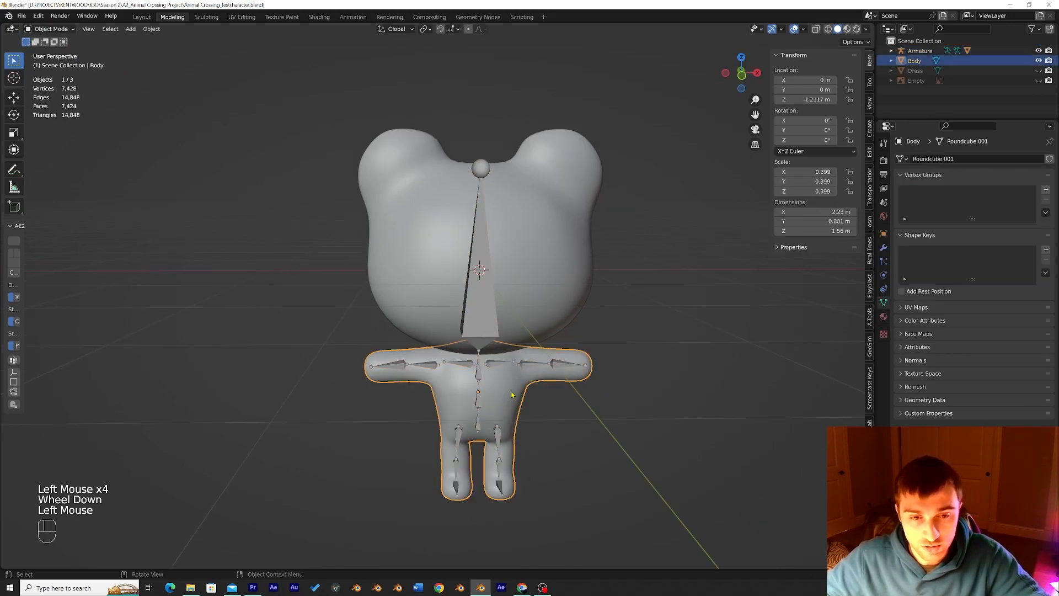
scroll(511, 394, "up", 1)
middle_click_drag(511, 394, 452, 340, "shift")
left_click(454, 337, "shift")
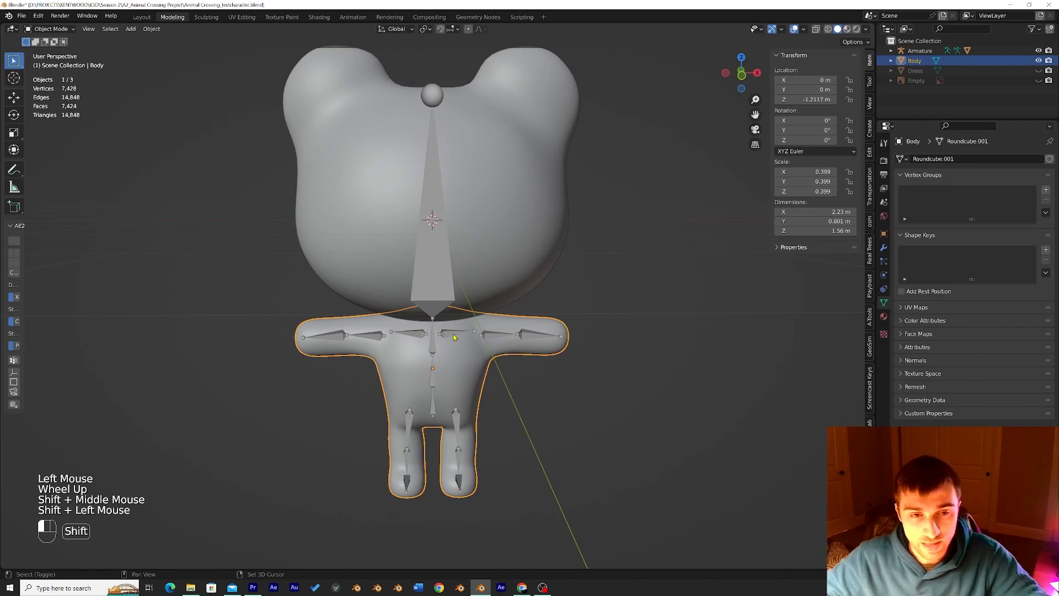
left_click(472, 366)
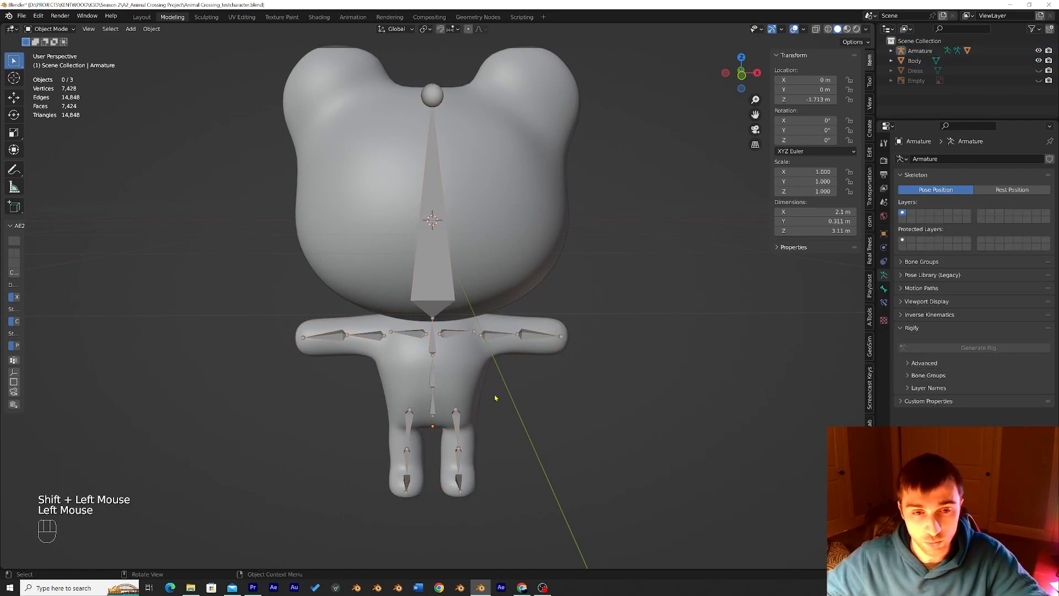
left_click(451, 334, "shift")
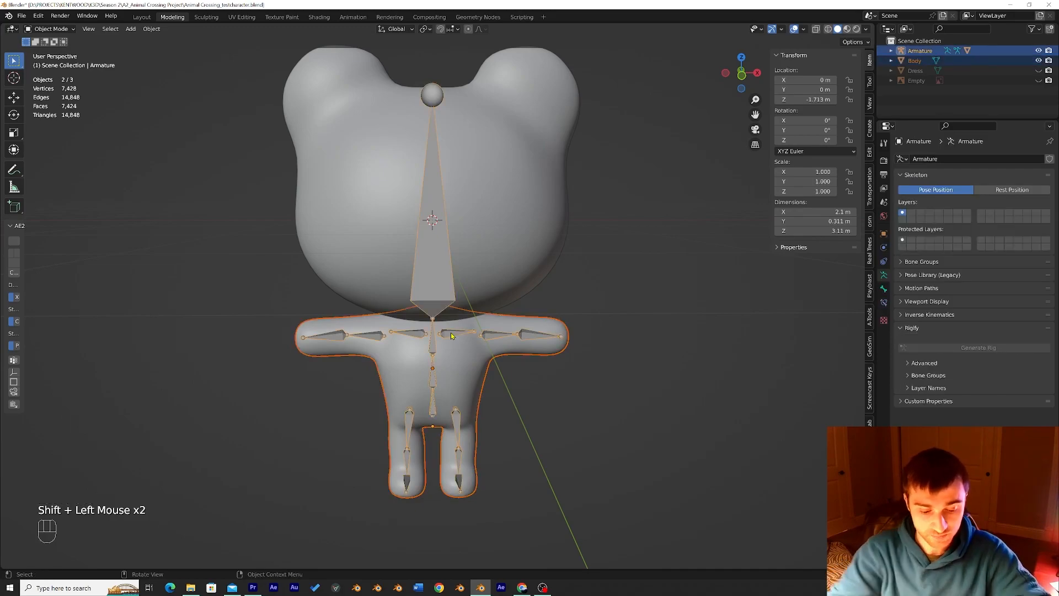
key("ctrl+p")
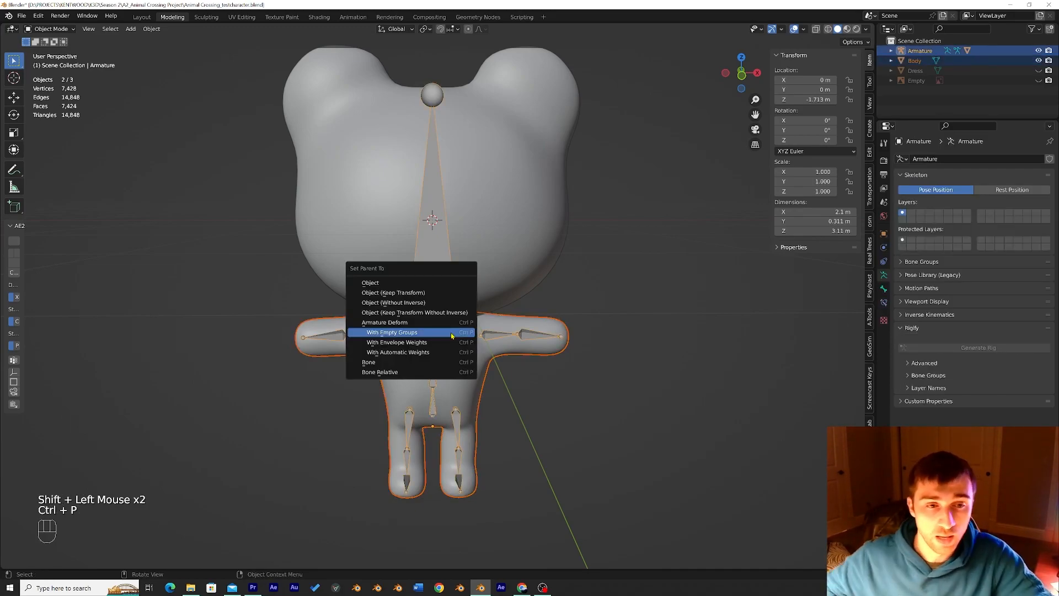
left_click(401, 352)
left_click(522, 378)
Select the armature on its own and put it in Pose Mode
mouse_move(522, 378)
middle_mouse_down()
mouse_move(535, 373)
mouse_move(519, 378)
middle_mouse_up()
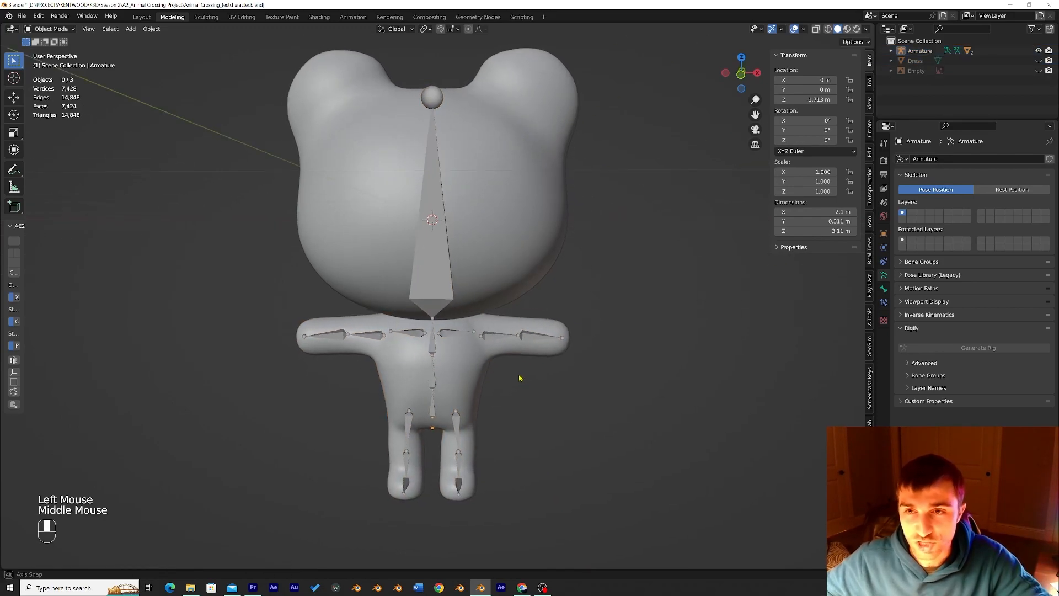
left_click(500, 338)
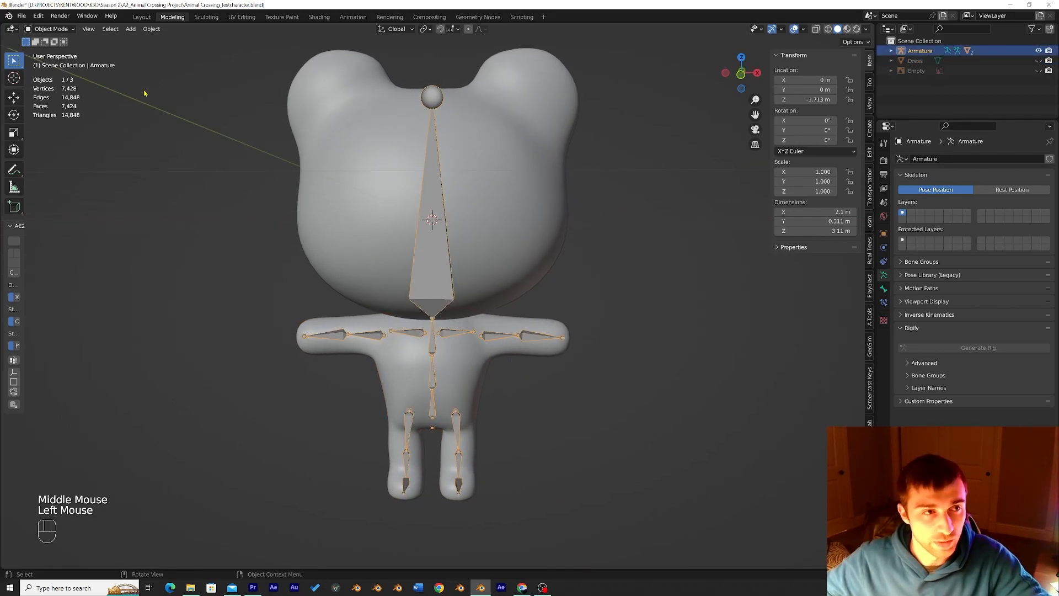
left_click(62, 31)
left_click(501, 339)
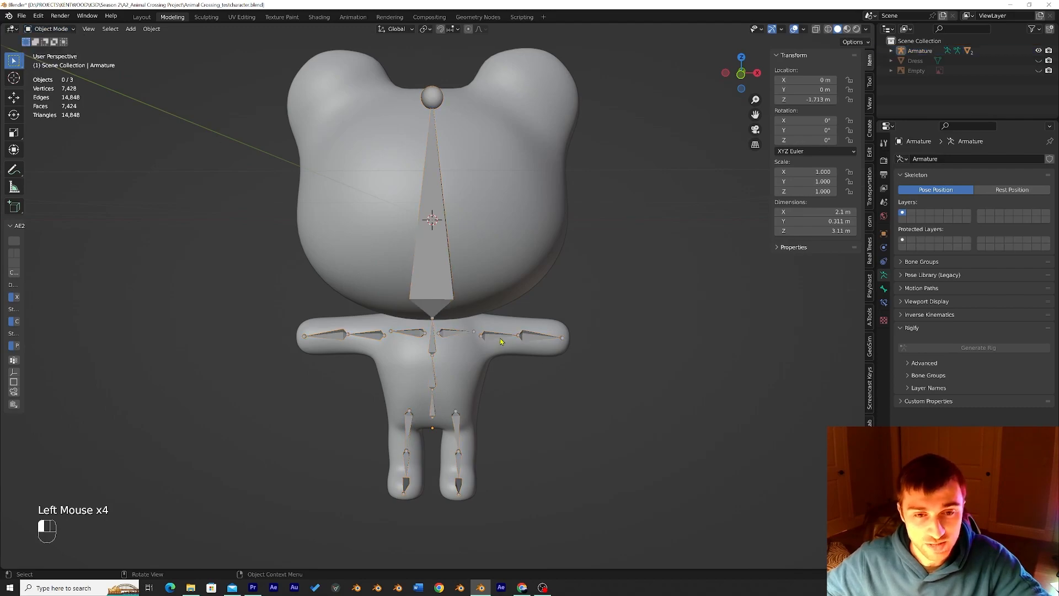
left_click(62, 31)
left_click(57, 62)
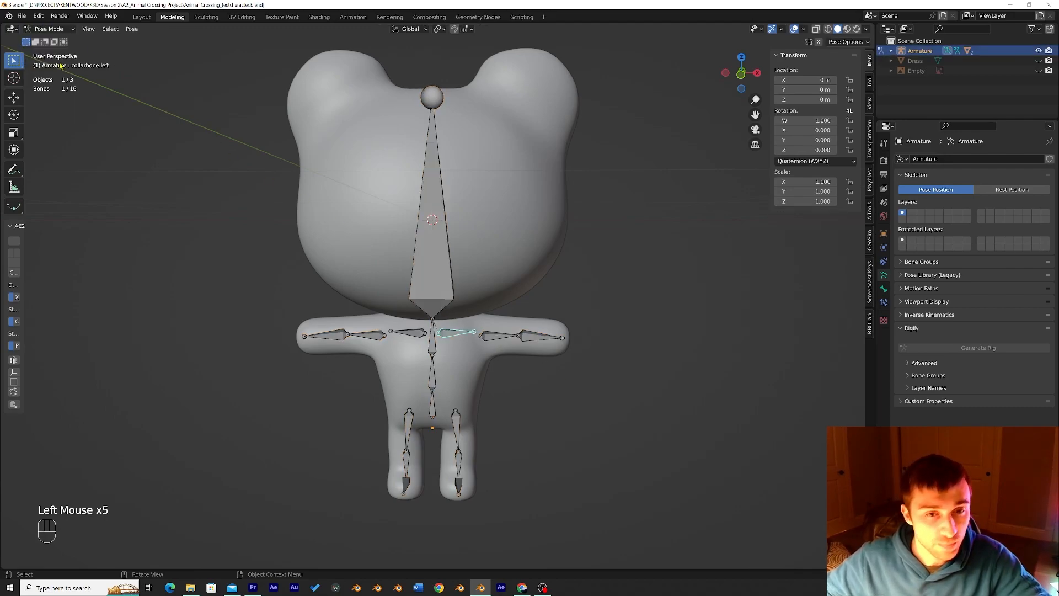
Test the body's deformation by rotating the shoulder.left bone upward, and undo the rotation
key("r")
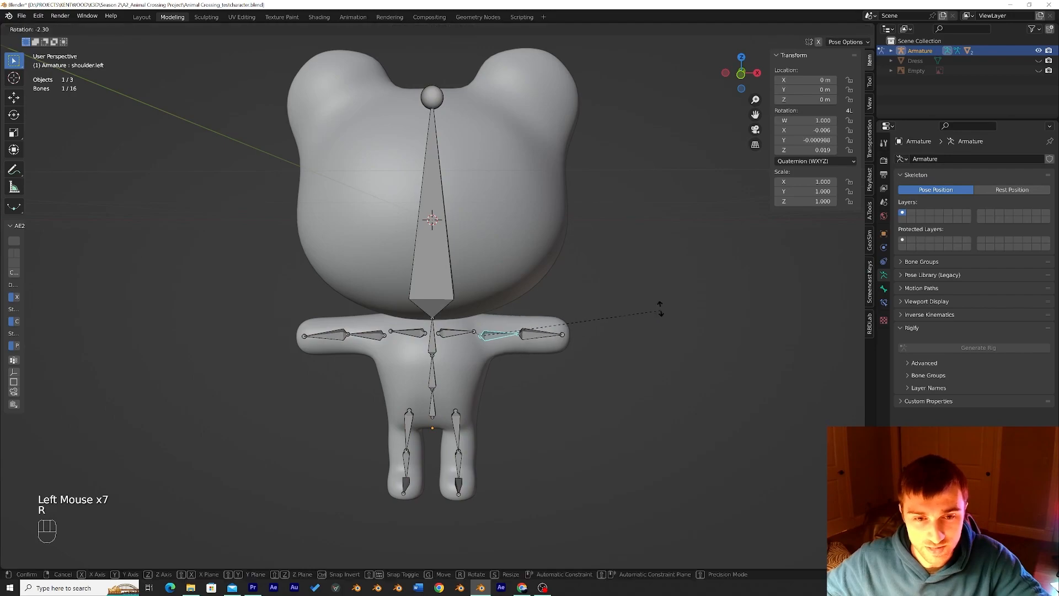
left_click(637, 292)
key("ctrl+z")
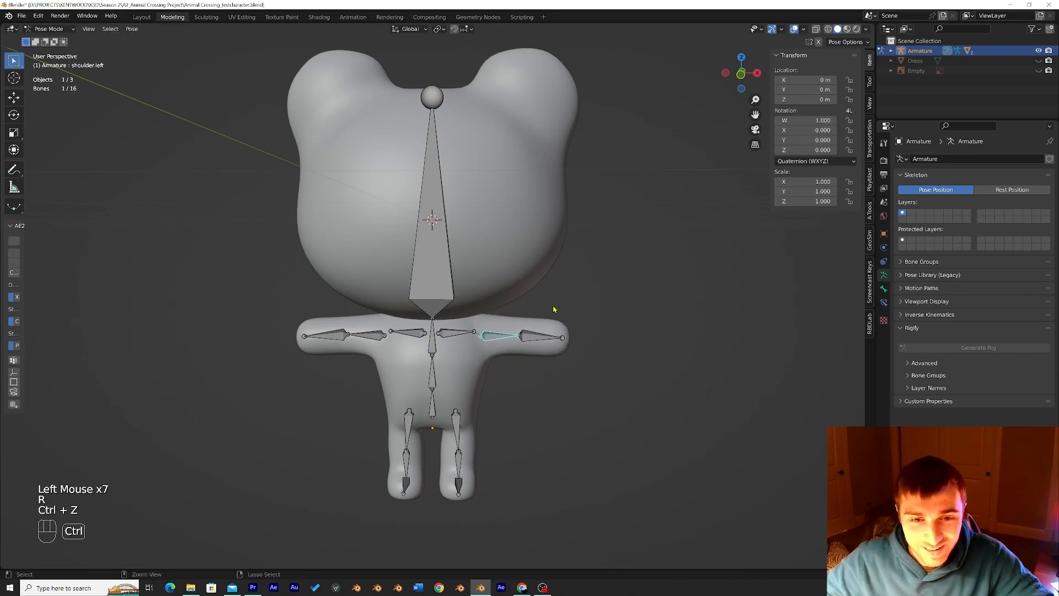
Test bending the left forearm by rotating the wrist.left bone about -37° and once more, undoing both rotations
left_click(552, 343)
key("r")
left_click(604, 256)
key("r")
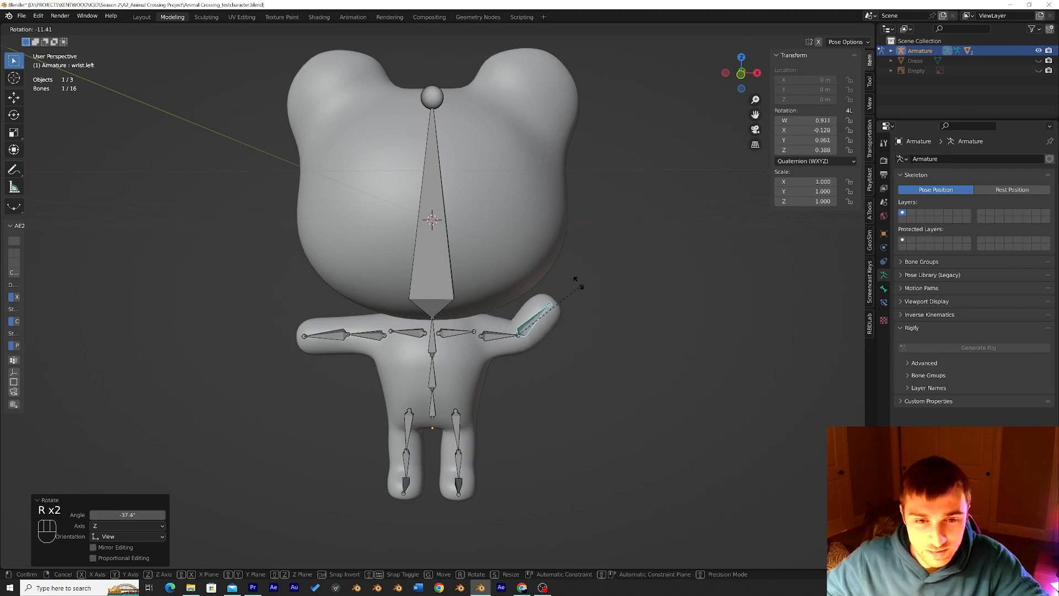
left_click(554, 288)
key("ctrl+z")
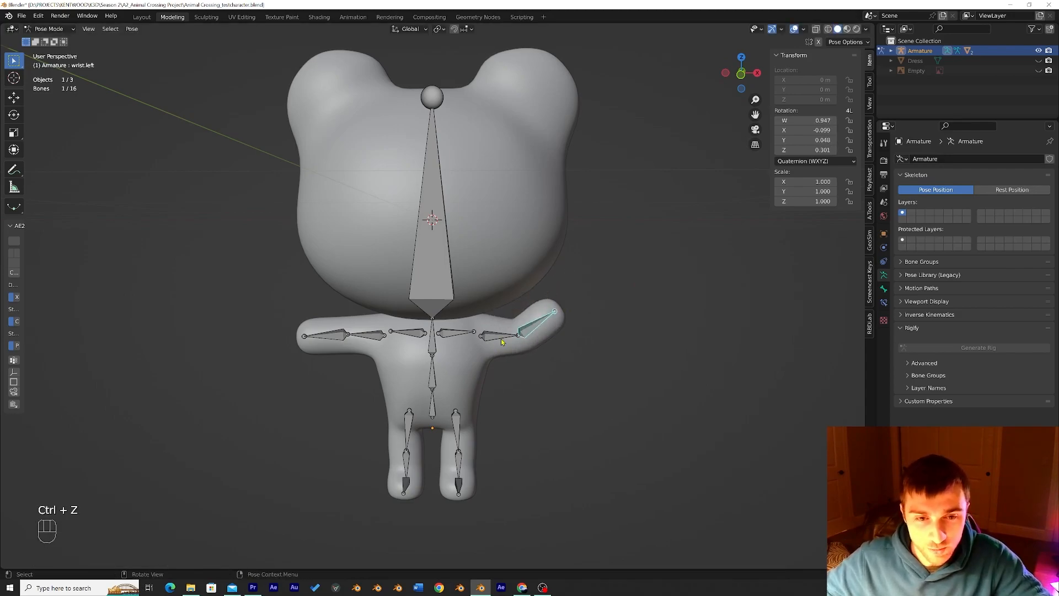
key("ctrl+z")
Try rotating the shoulder.left bone again along with the wrist.left bone, and undo the pose
left_click(500, 338)
key("r")
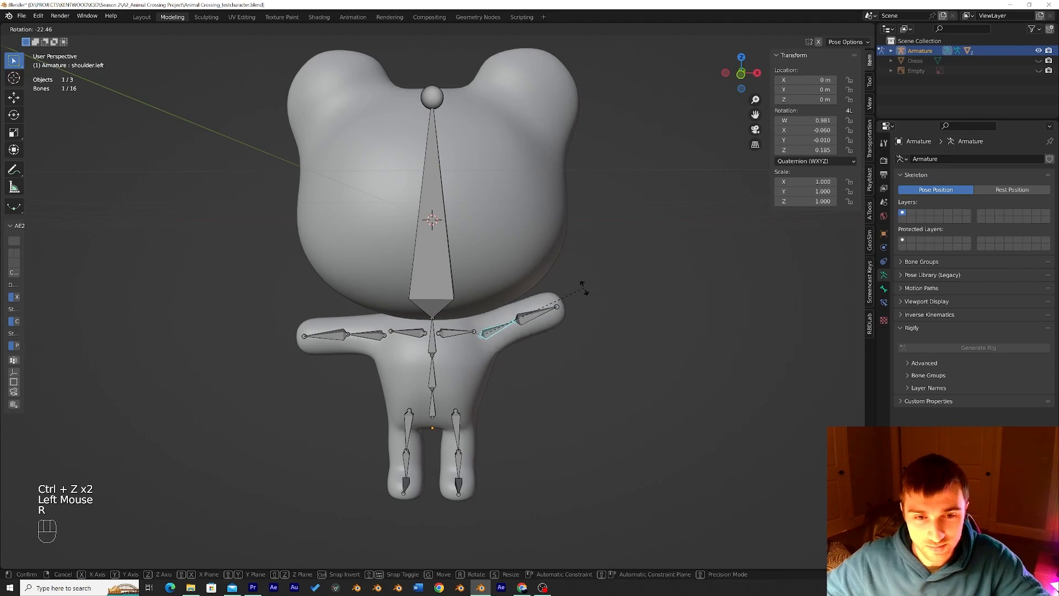
left_click(583, 336)
left_click(541, 342)
key("r")
key("ctrl+z")
From a side view, test bending the upper body by rotating the Chest bone, and undo it
middle_click_drag(546, 378, 515, 355)
left_click(439, 348)
key("r")
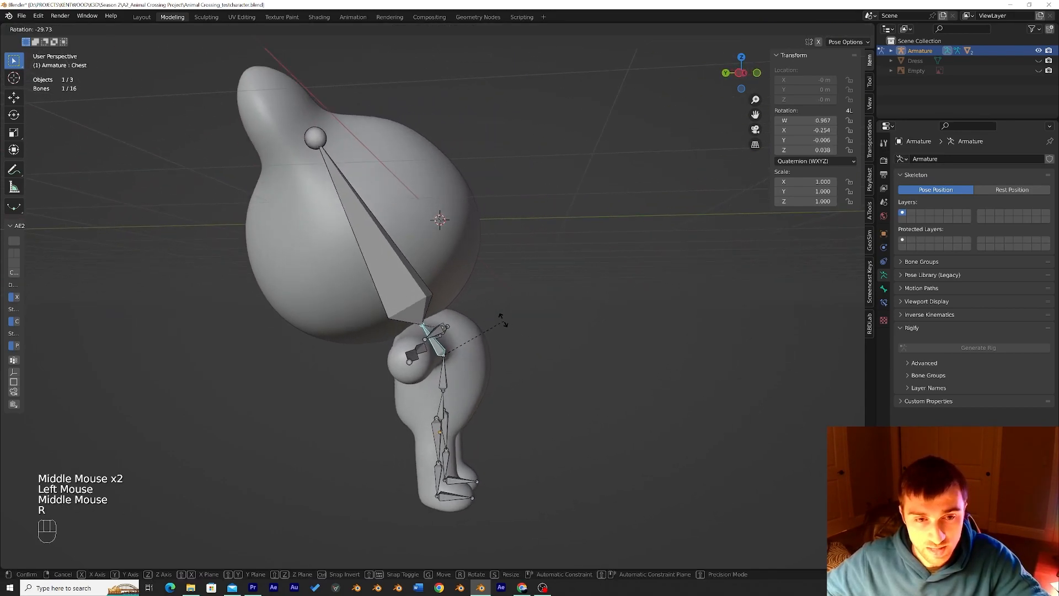
left_click(485, 407)
key("ctrl+z")
Test bending the torso by rotating the Belly bone several times from the side, undoing each rotation
middle_click_drag(485, 407, 455, 396)
left_click(445, 375)
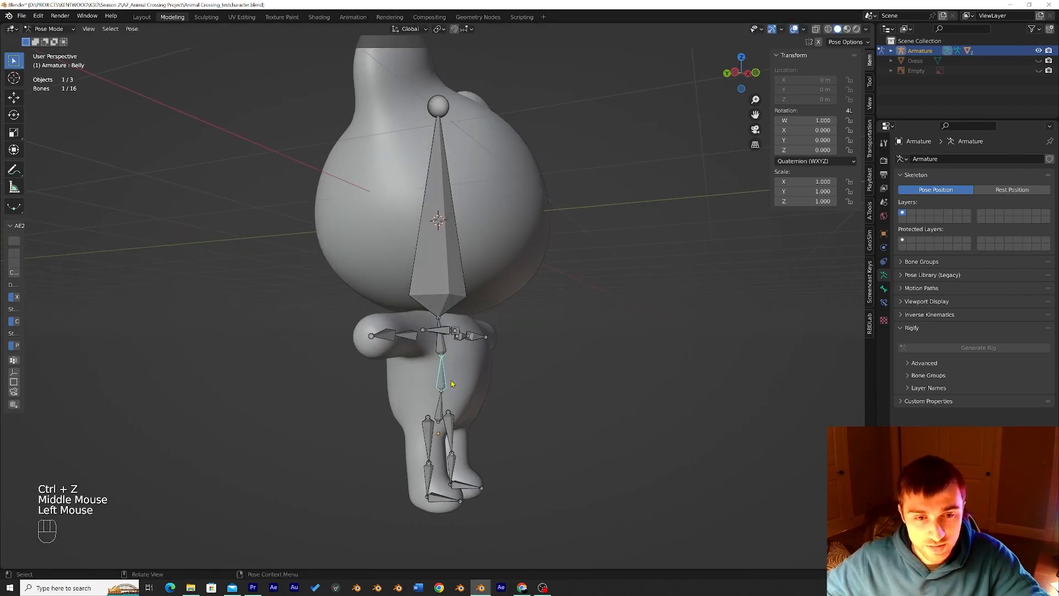
key("r")
left_click(549, 428)
middle_click_drag(548, 428, 577, 428)
key("ctrl+z")
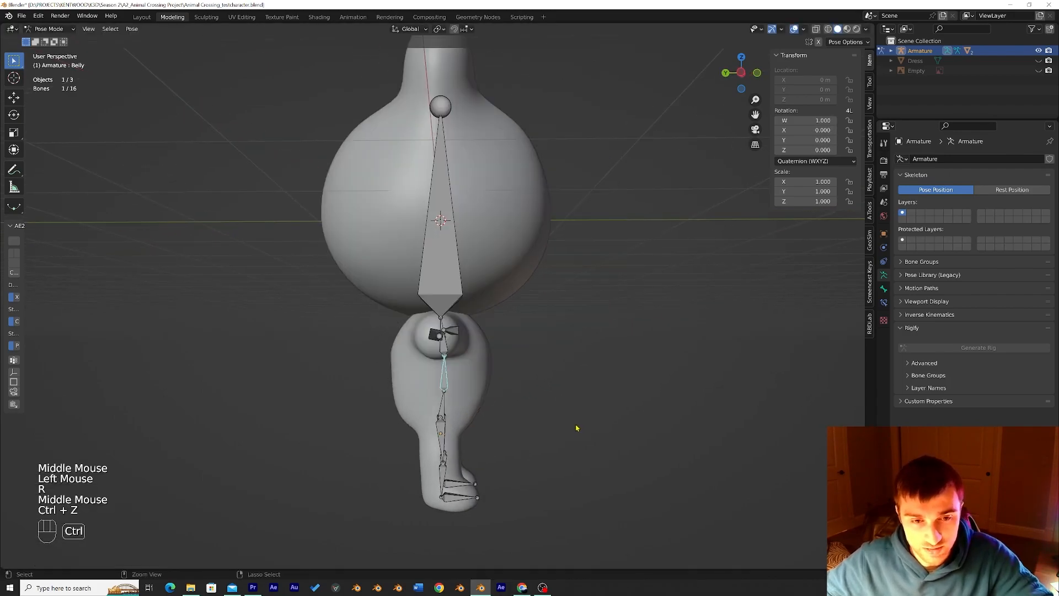
key("r")
key("ctrl+z")
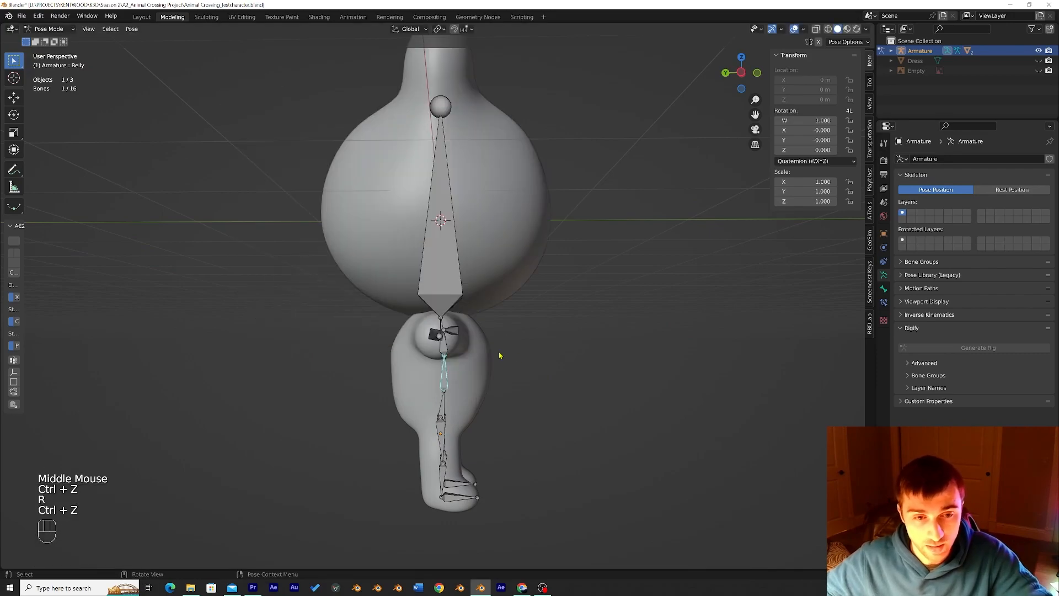
key("r")
left_click(503, 333)
key("ctrl+z")
From the front, test rotating the collarbone.right bone around the global Z axis, and undo it
middle_click_drag(506, 336, 402, 349)
left_click(405, 332)
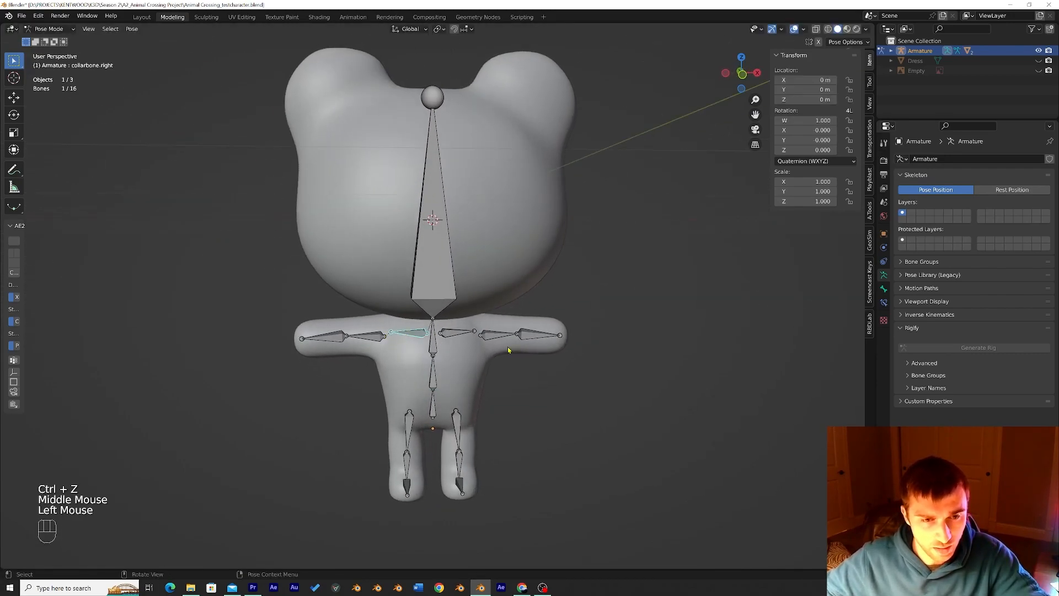
key("r")
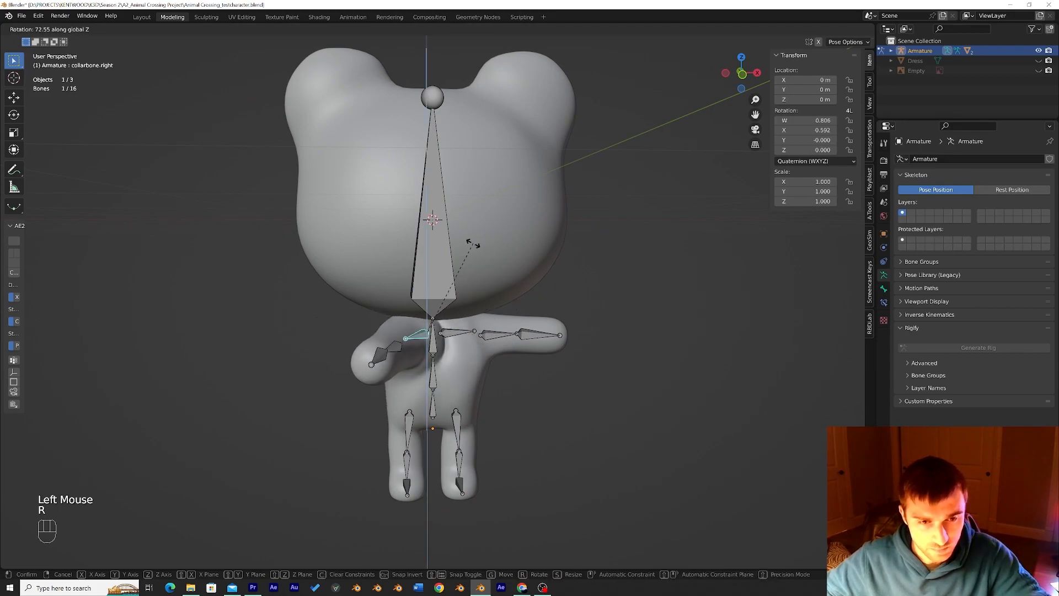
left_click(490, 308)
key("ctrl+z")
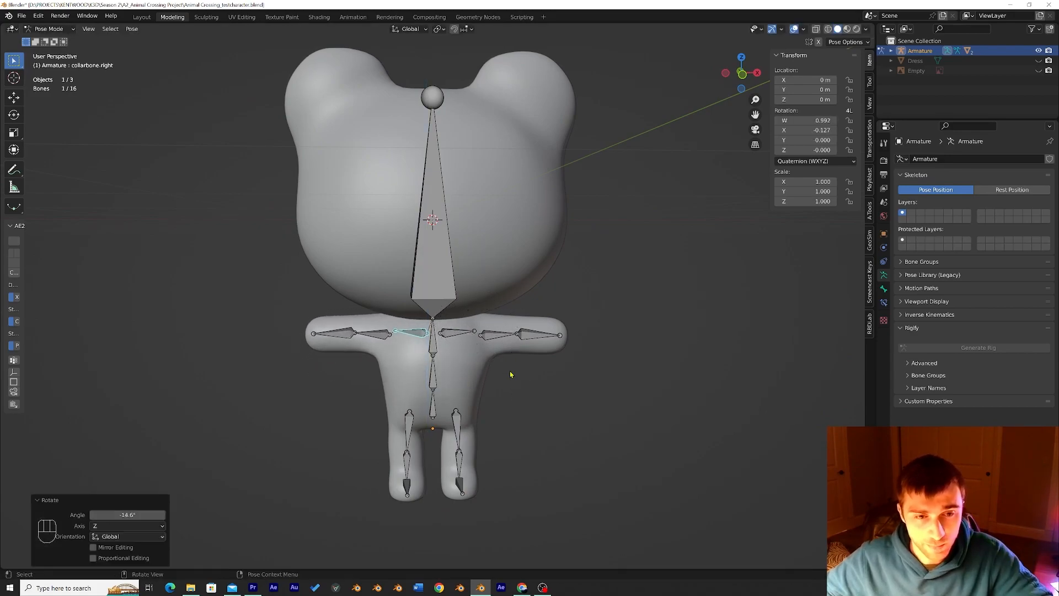
Rotate the collarbone.left bone around the global Z axis and raise it about -9° in the view plane
key("r")
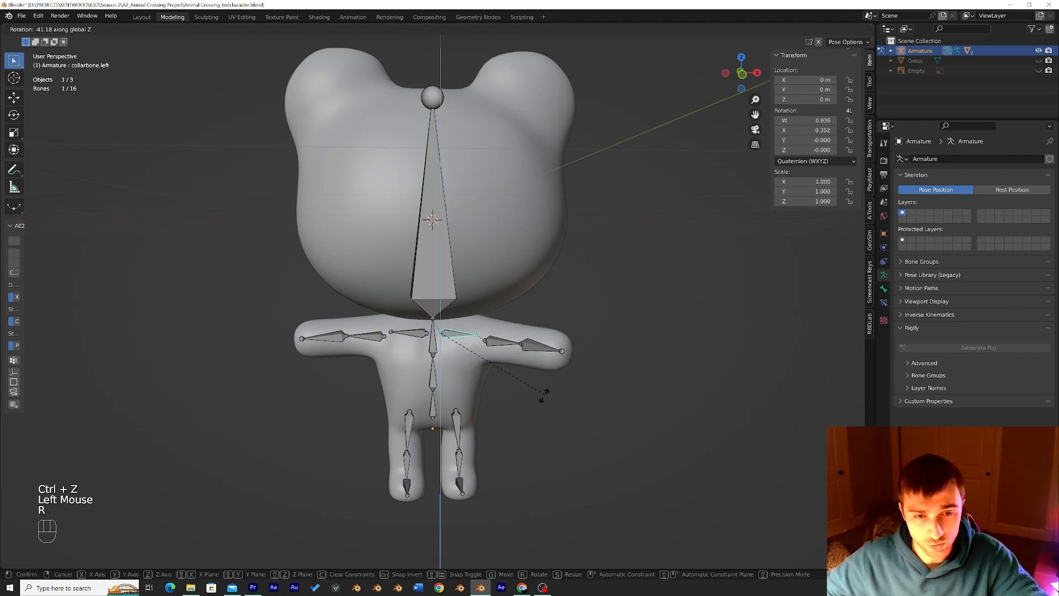
left_click(549, 340)
key("r")
left_click(545, 319)
Test raising the left arm by rotating the shoulder.left and wrist.left bones, and undo the rotations
left_click(504, 328)
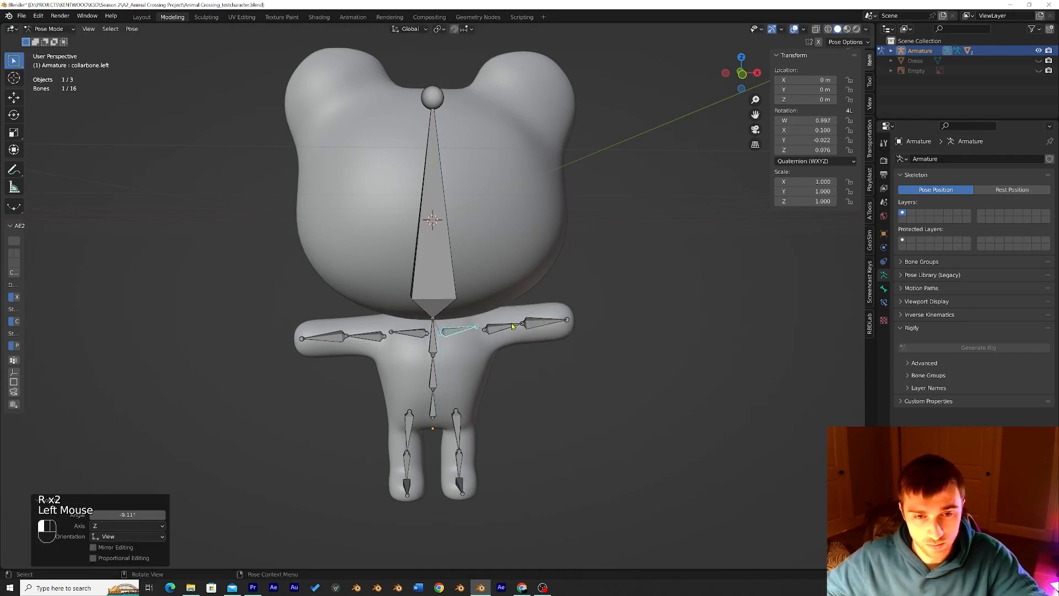
key("r")
left_click(571, 304)
left_click(552, 304)
key("r")
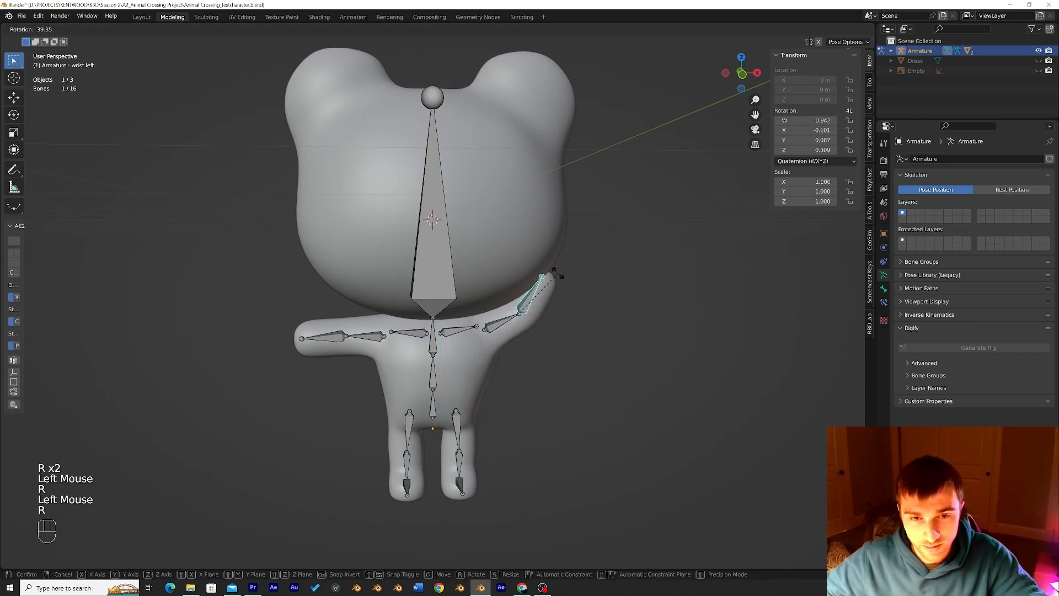
left_click(580, 291)
key("ctrl+z")
key("ctrl+z")
key("ctrl+z")
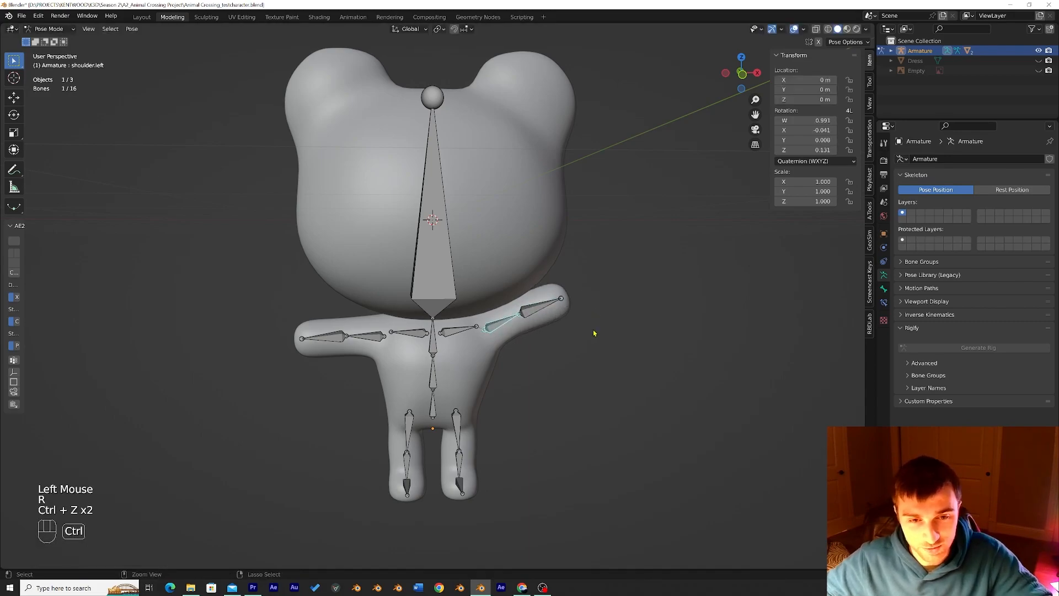
Test scaling the Head bone, including shrinking it uniformly to 0.202, and undo each change
middle_click_drag(593, 329, 465, 300)
left_click(439, 276)
key("s")
left_click(549, 305)
key("ctrl+z")
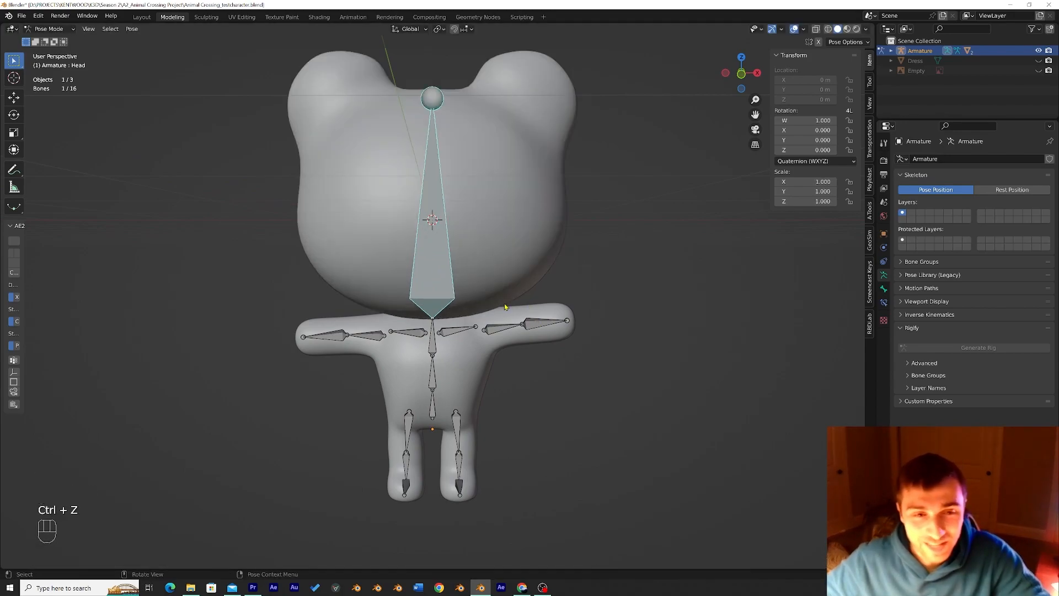
key("s")
left_click(440, 296)
middle_click_drag(441, 296, 521, 319)
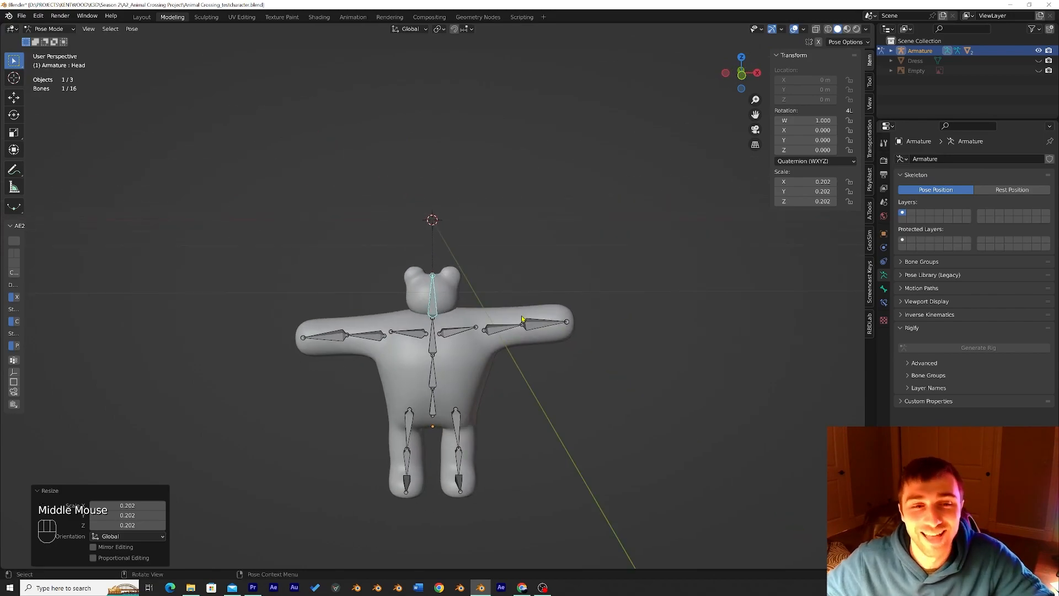
key("ctrl+z")
Test scaling the Head bone uniformly to 0.764, inspect the proportions, and undo it
left_click(523, 320)
left_click(441, 290)
key("s")
left_click(571, 288)
middle_click_drag(572, 288, 551, 310)
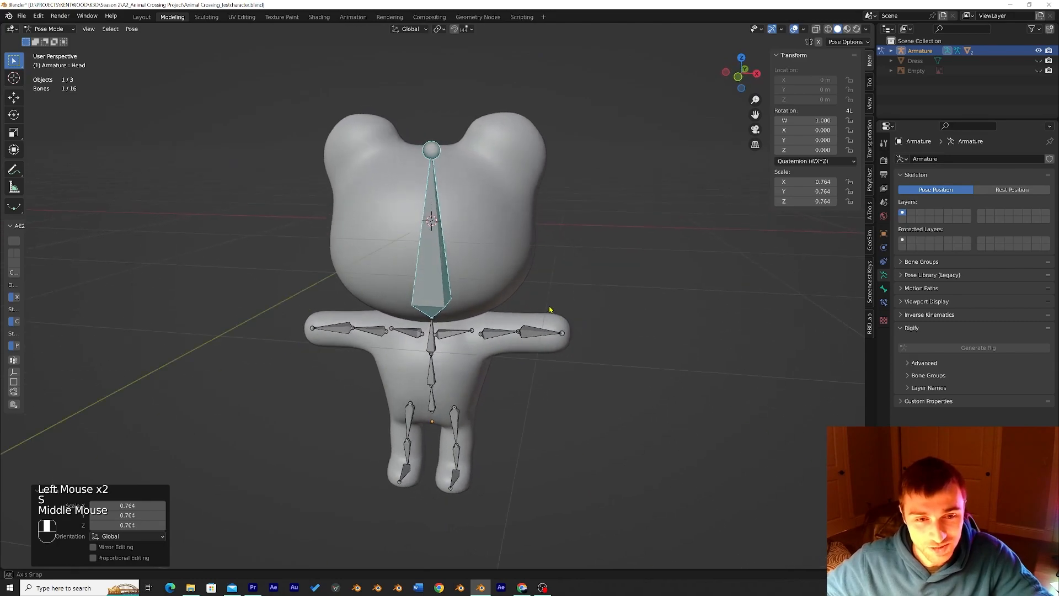
key("ctrl+z")
middle_click_drag(476, 327, 526, 326)
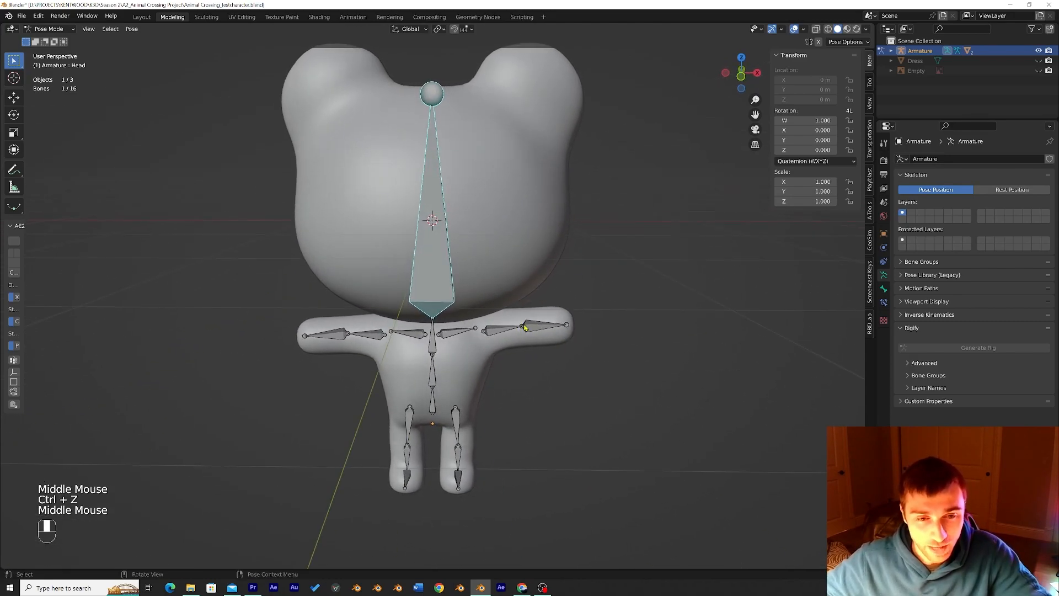
Test rotating the Thigh.Left bone from a side view, and undo the rotation
left_click(456, 424)
middle_click_drag(456, 425, 497, 432)
key("r")
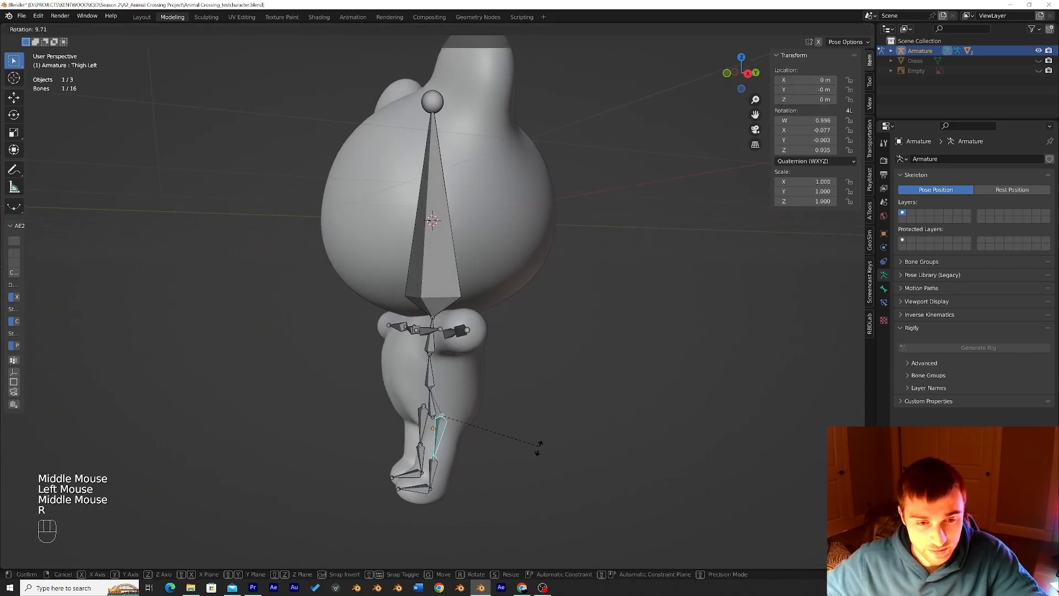
key("ctrl+z")
middle_click_drag(541, 484, 608, 461)
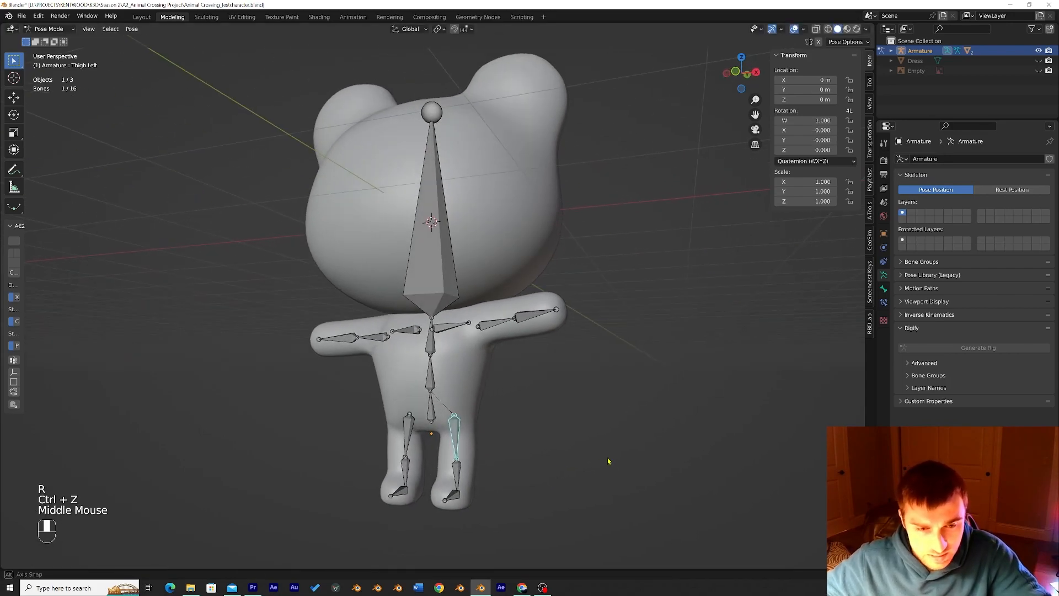
scroll(609, 460, "up", 2)
scroll(608, 460, "down", 2)
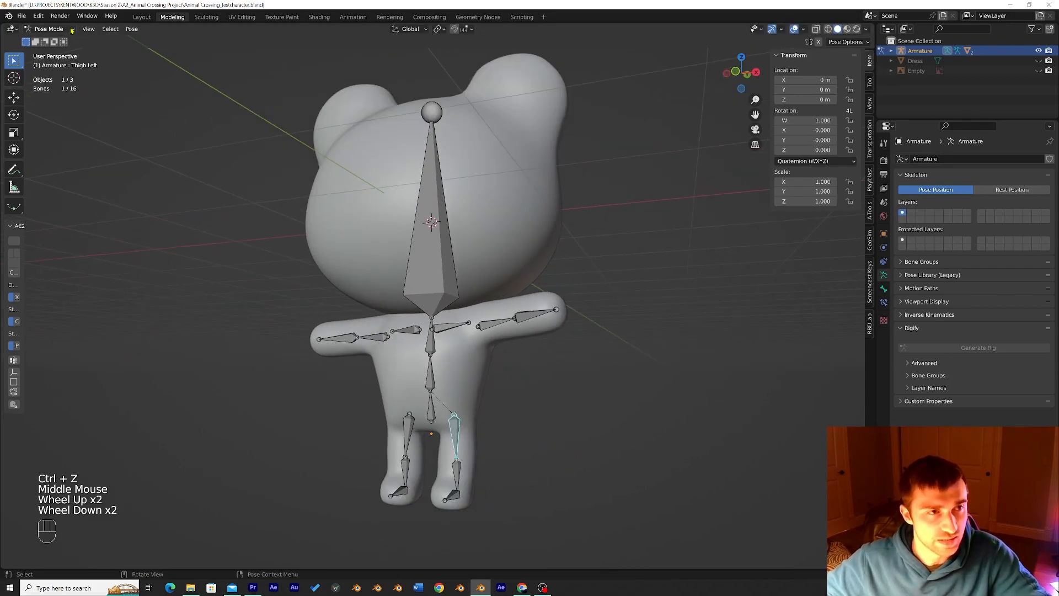
Return to Object Mode, select the Body mesh, and switch it to Weight Paint mode
left_click(73, 29)
left_click(47, 39)
left_click(477, 392)
middle_click_drag(477, 391, 480, 378)
left_click(548, 401)
left_click(480, 380)
left_click(60, 31)
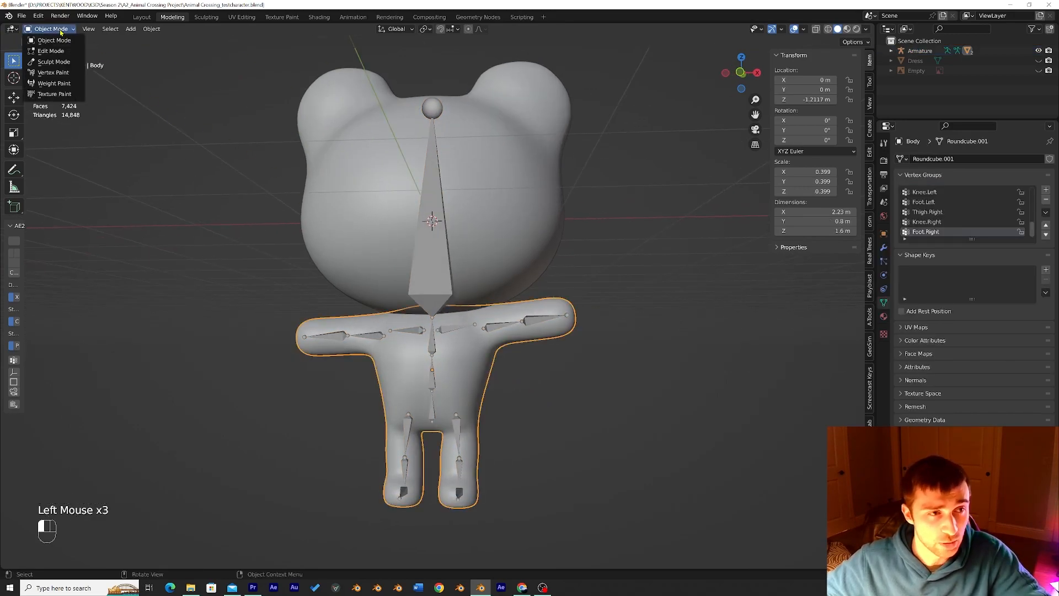
left_click(54, 83)
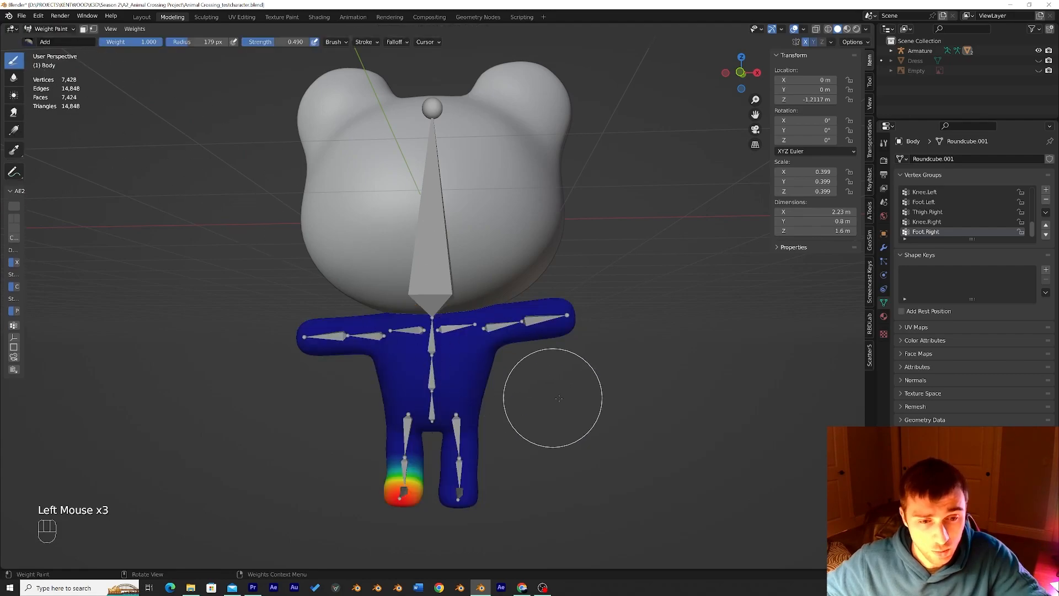
Make Knee.Right the active vertex group and examine its weights on the right leg from the side
scroll(932, 224, "down", 2)
left_click(918, 235)
middle_click_drag(739, 331, 519, 323)
scroll(628, 437, "up", 1)
scroll(655, 366, "up", 2)
scroll(655, 366, "down", 1)
scroll(590, 342, "up", 1)
scroll(536, 336, "up", 1)
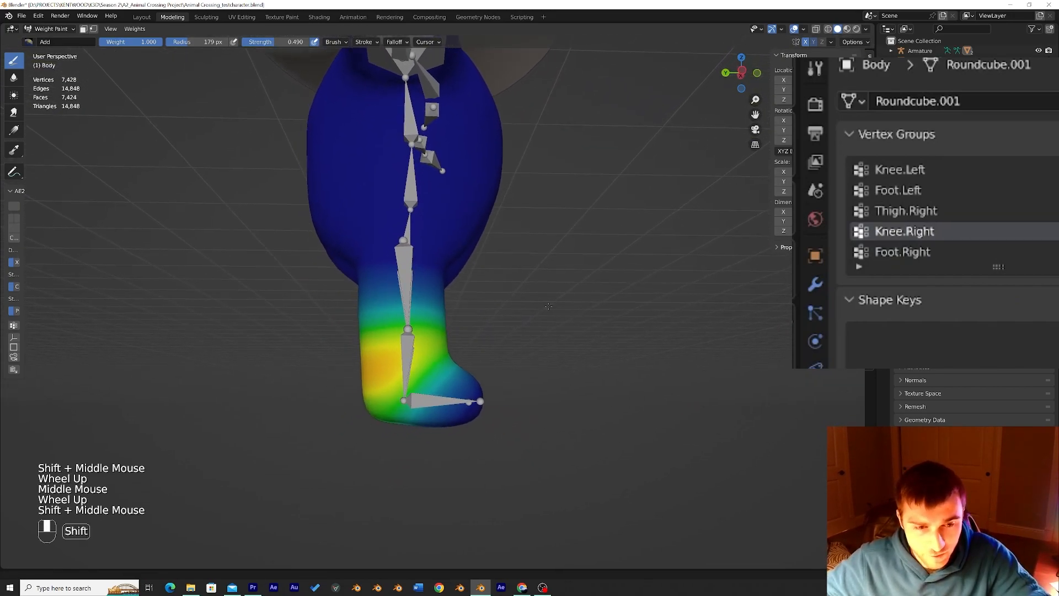
scroll(516, 320, "up", 2)
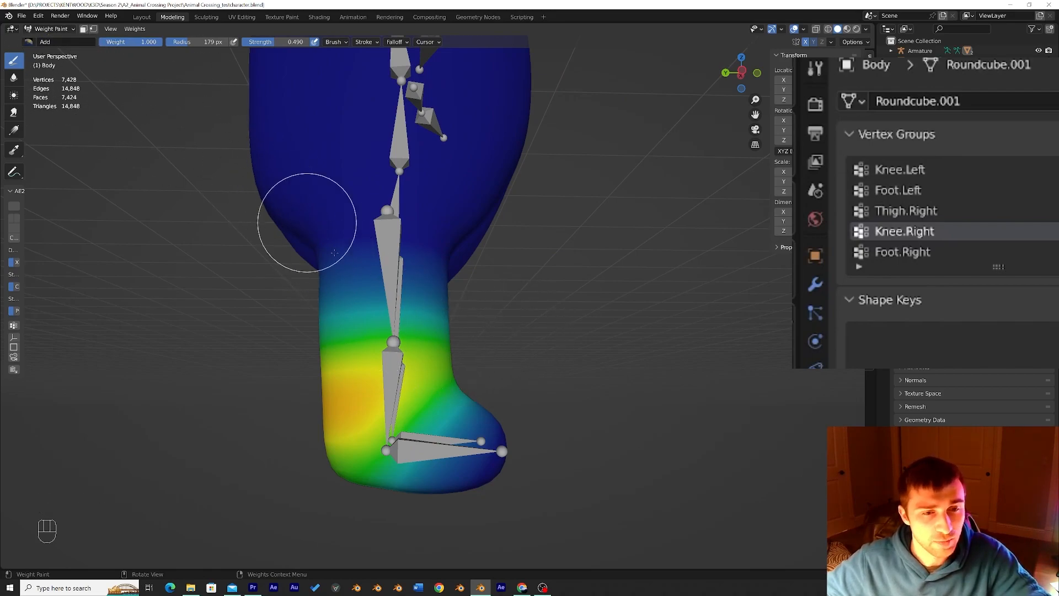
Switch to the Subtract brush with a weight of 0.299, trying one stroke on the right leg and undoing it
left_click(47, 42)
left_click(29, 42)
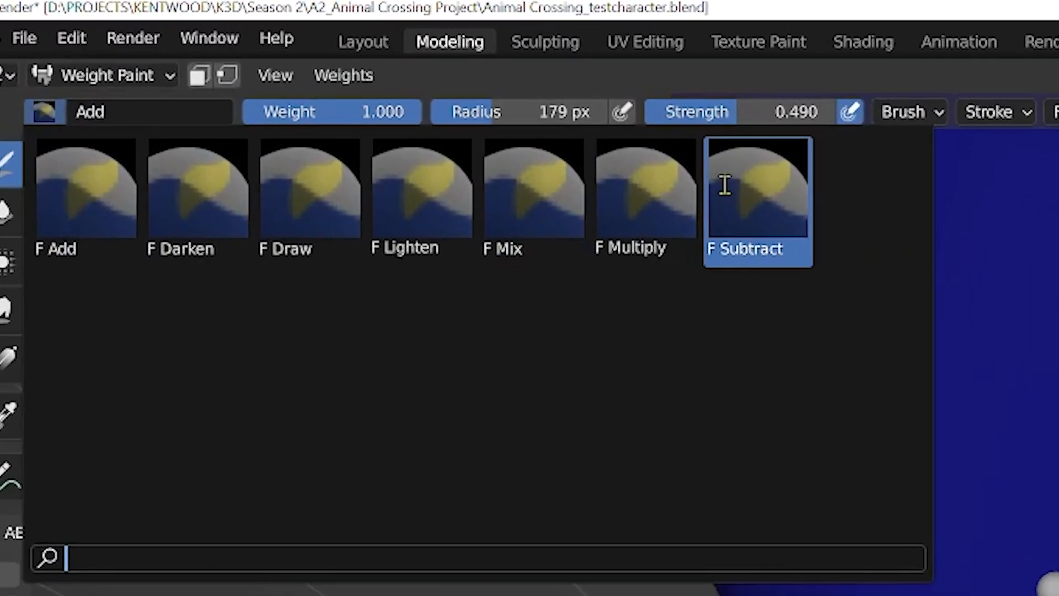
left_click(281, 67)
middle_click_drag(380, 309, 507, 449)
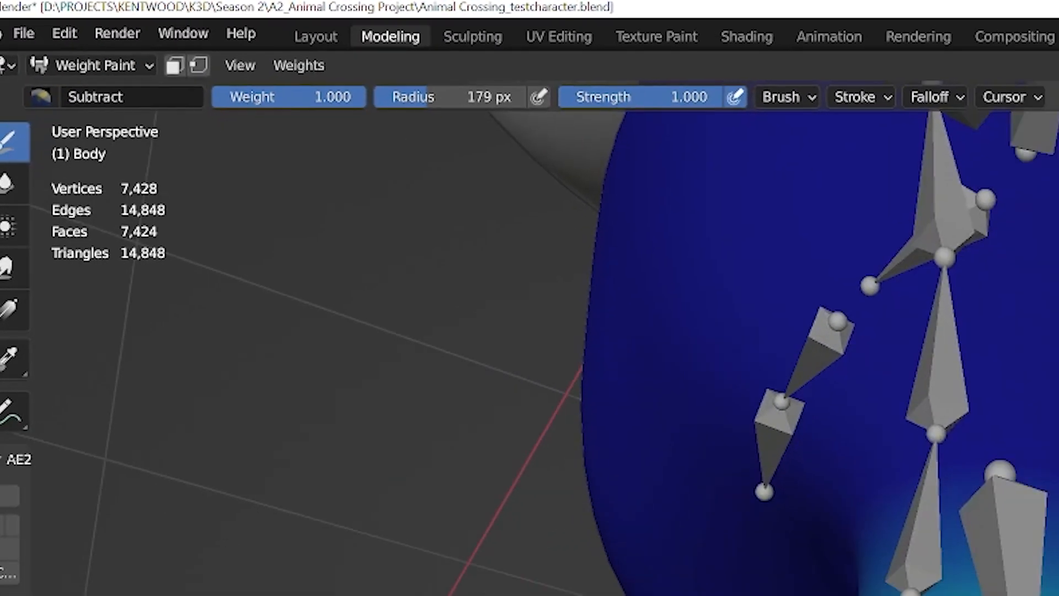
left_click(426, 405)
key("ctrl+z")
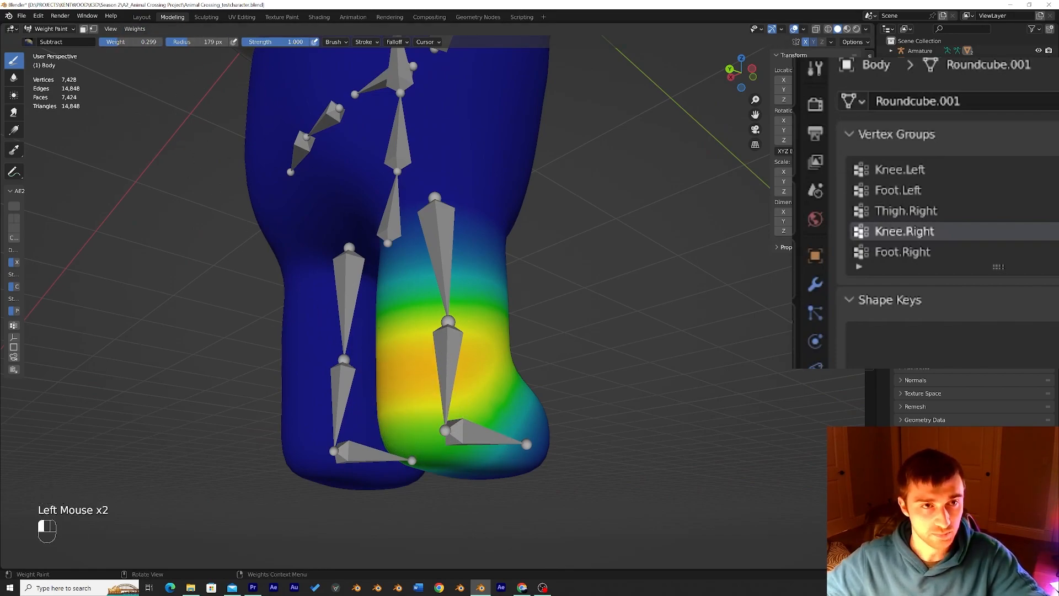
With the Subtract strength at 0.434, paint Knee.Right weight away from the right foot, and undo the last stroke
left_click(473, 437)
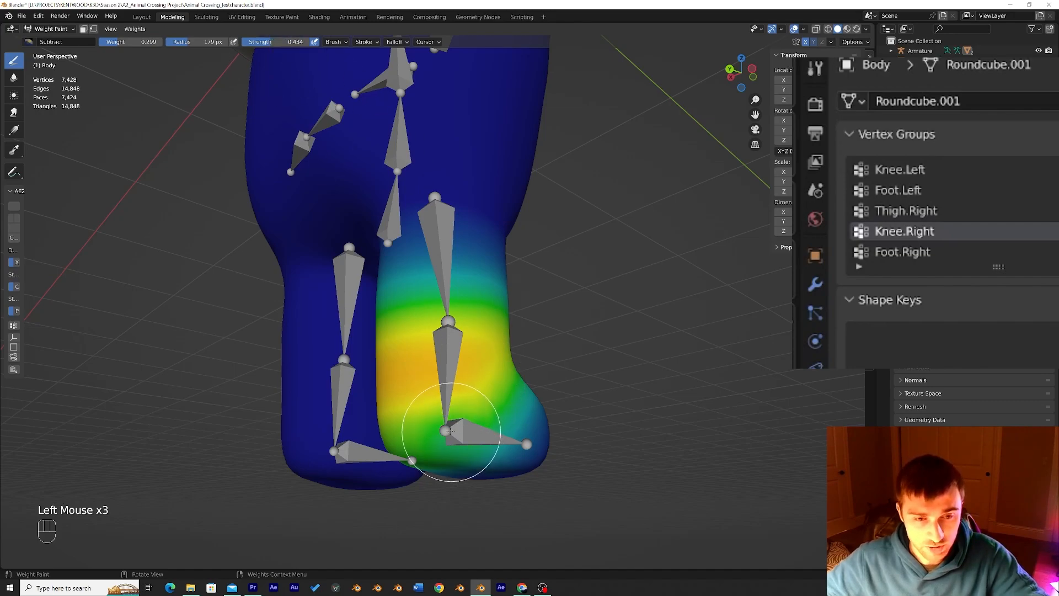
left_click(390, 426)
left_click(386, 426)
middle_click_drag(386, 425, 470, 424)
key("ctrl+z")
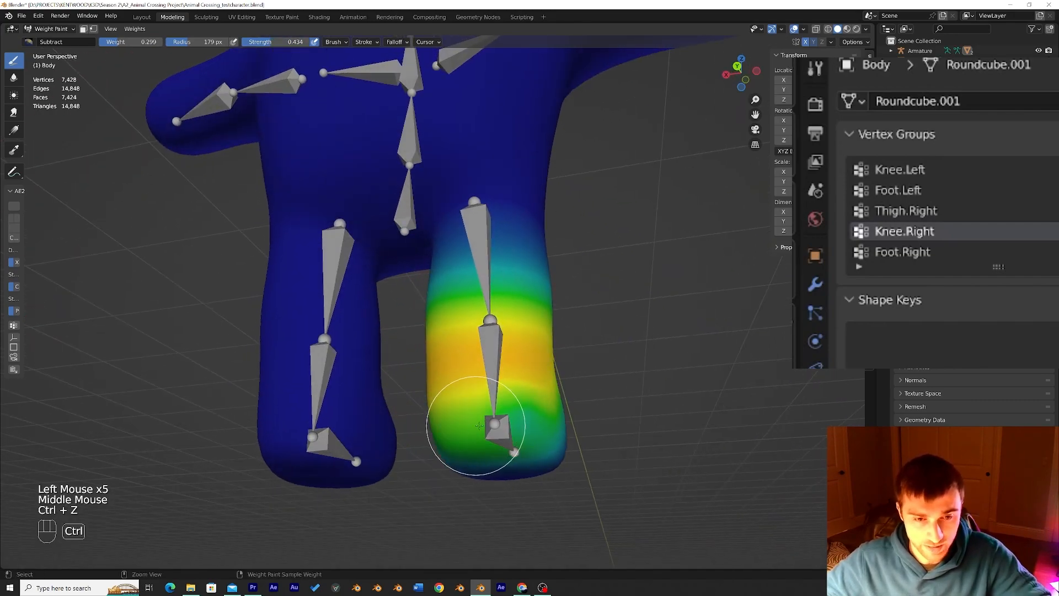
Try subtracting Knee.Right weight across the back and bottom of the right foot, and undo the strokes
middle_click_drag(603, 379, 614, 379)
left_click(496, 439)
left_click(449, 433)
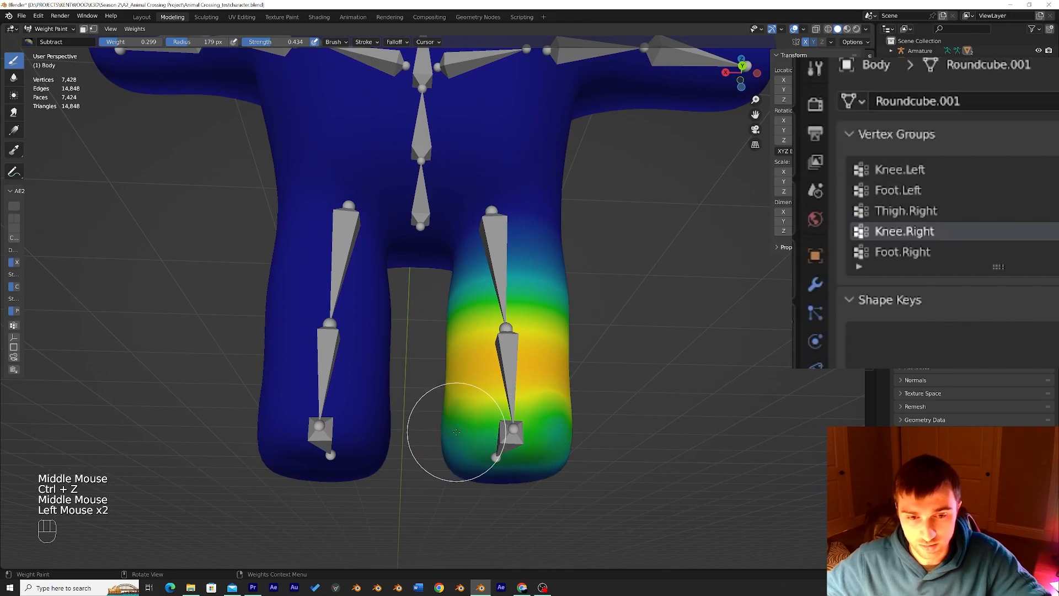
left_click(485, 432)
left_click(507, 438)
left_click(525, 445)
left_click(512, 450)
left_click(497, 454)
left_click(449, 460)
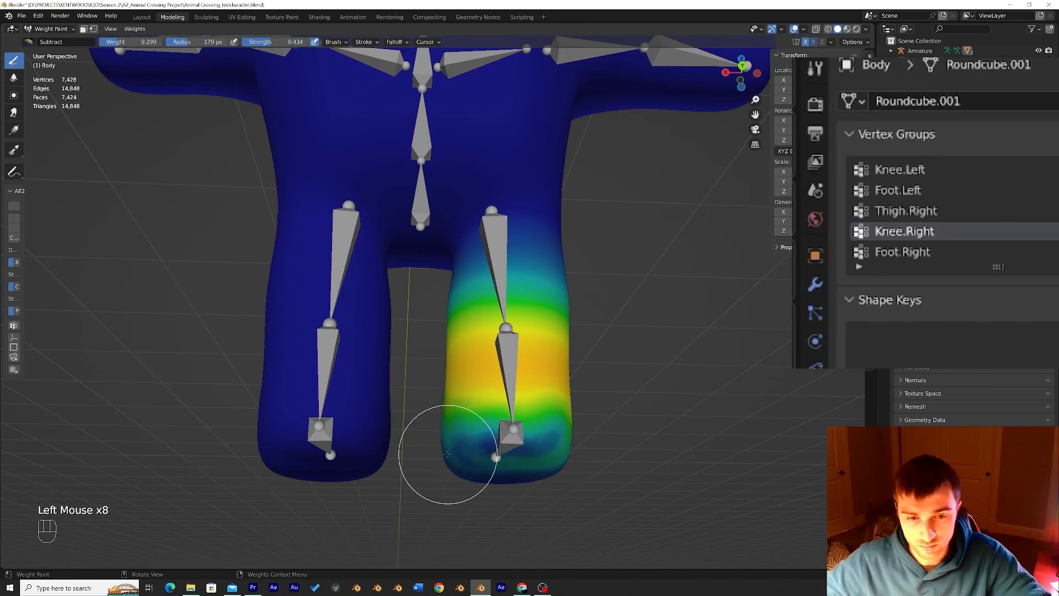
left_click(546, 464)
middle_click_drag(474, 454, 462, 455)
key("ctrl+z")
key("ctrl+z")
key("ctrl+z")
key("ctrl+z")
key("ctrl+z")
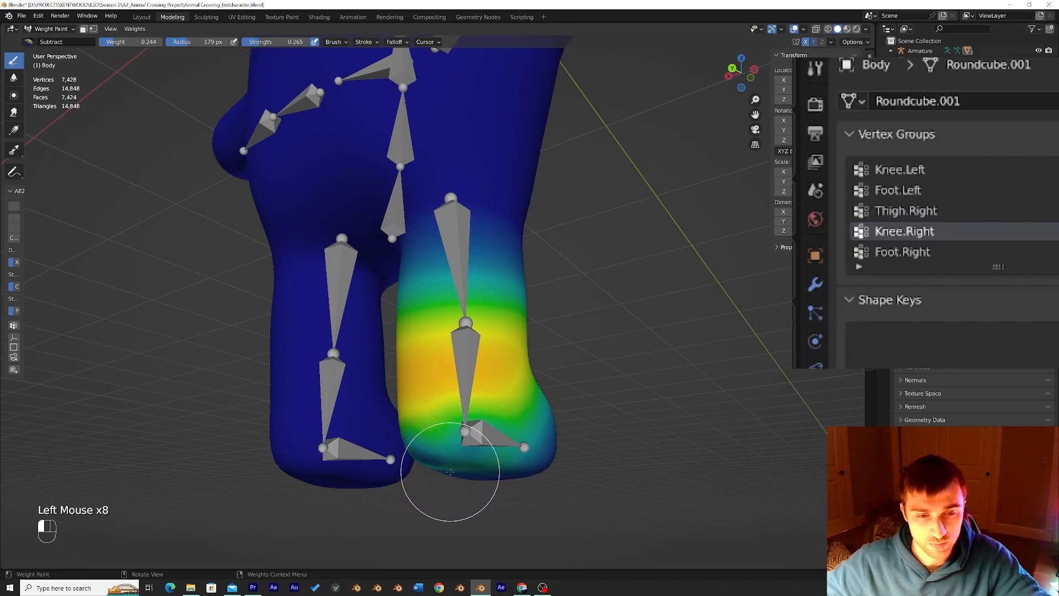
Using the Subtract brush at weight 0.244 and strength 0.265, remove Knee.Right weight all around the right foot
left_click(479, 467)
left_click(496, 461)
middle_click_drag(496, 461, 449, 444)
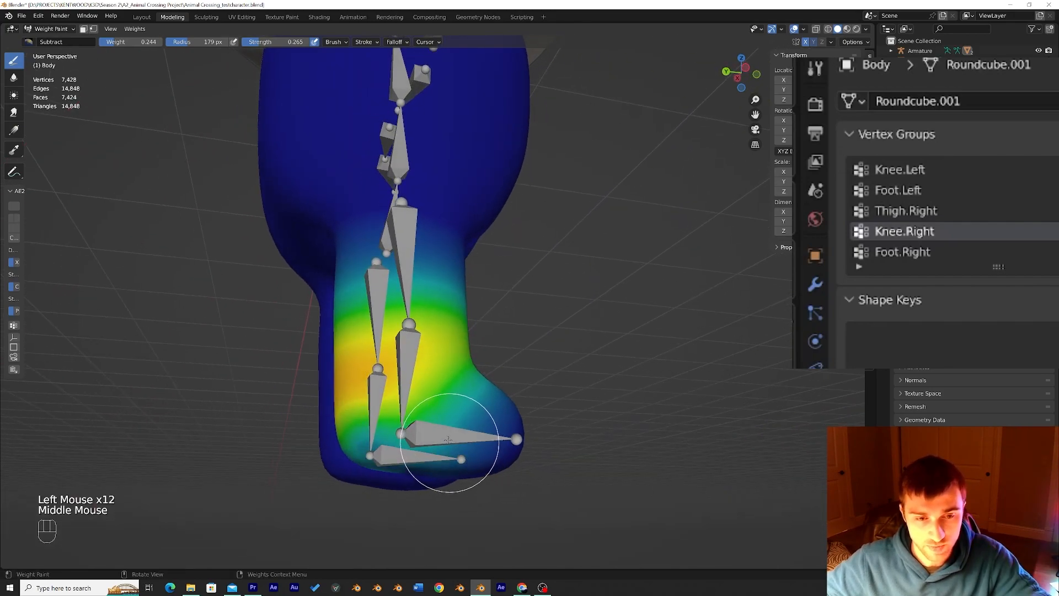
left_click(444, 431)
left_click(437, 415)
left_click(455, 408)
left_click(362, 461)
left_click(406, 449)
middle_click_drag(406, 449, 486, 425)
mouse_move(486, 425)
left_mouse_down()
mouse_move(447, 425)
mouse_move(567, 420)
mouse_move(461, 420)
mouse_move(508, 413)
left_mouse_up()
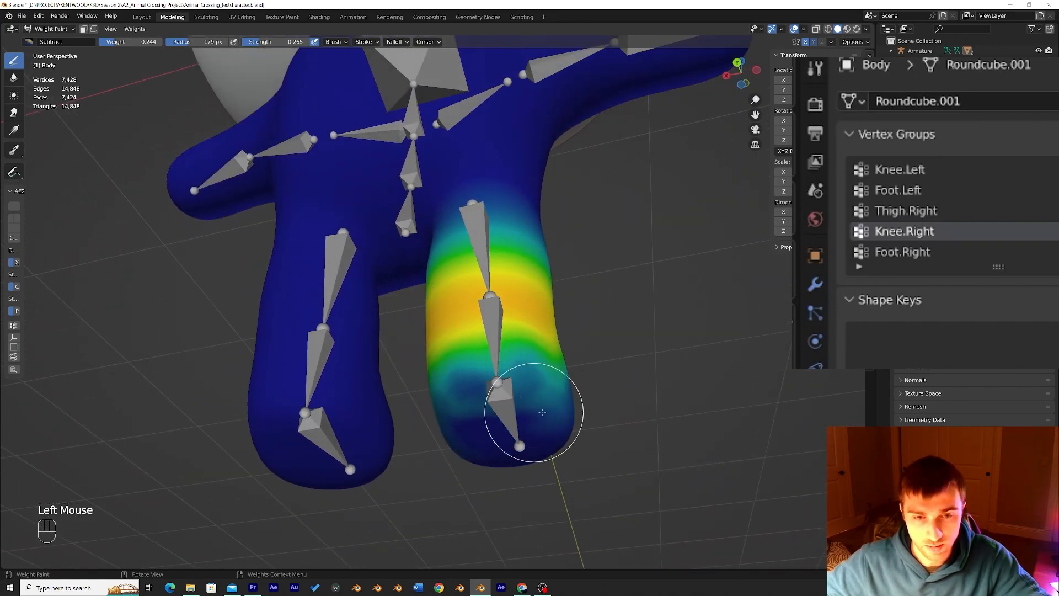
middle_click_drag(508, 414, 485, 425)
mouse_move(485, 426)
left_mouse_down()
mouse_move(461, 390)
mouse_move(408, 424)
left_mouse_up()
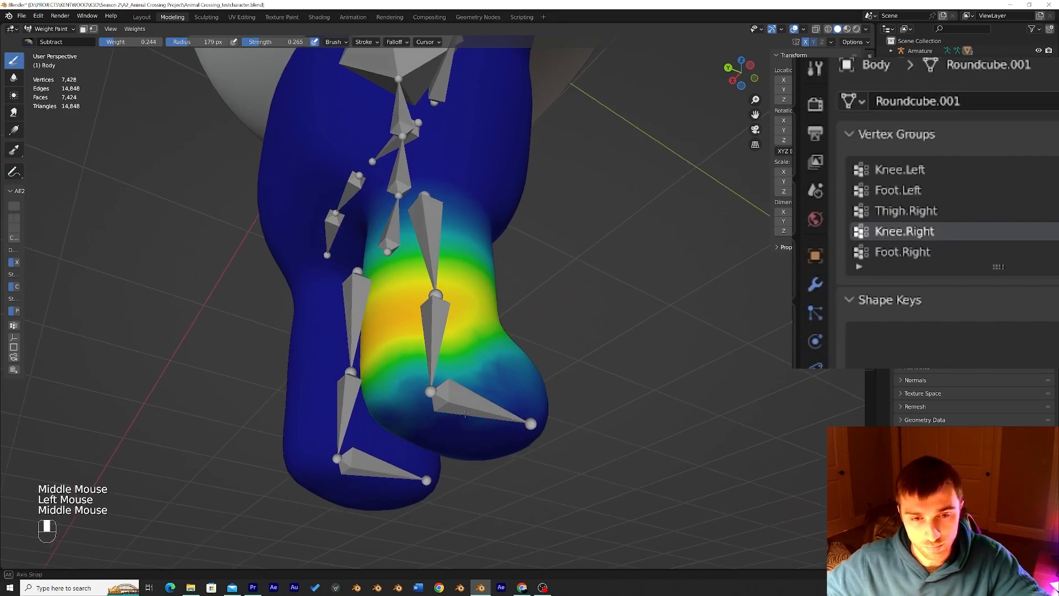
middle_click_drag(466, 414, 458, 435)
left_click_drag(458, 435, 442, 438)
middle_click_drag(441, 439, 422, 425)
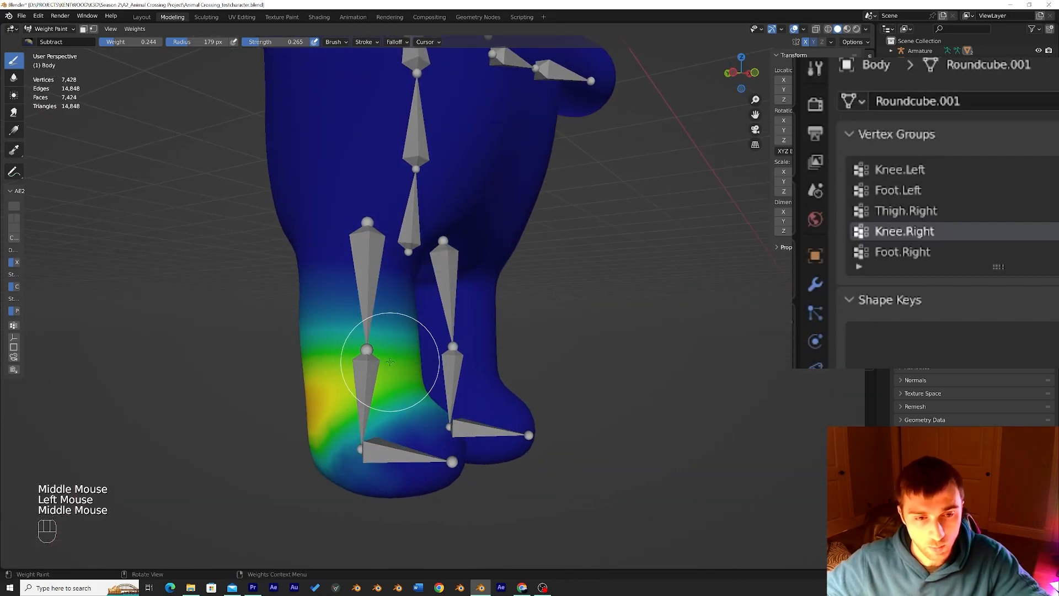
Switch to the Add brush with a 131 px radius, trying a stroke over the right knee and undoing it
left_click(30, 42)
left_click(52, 70)
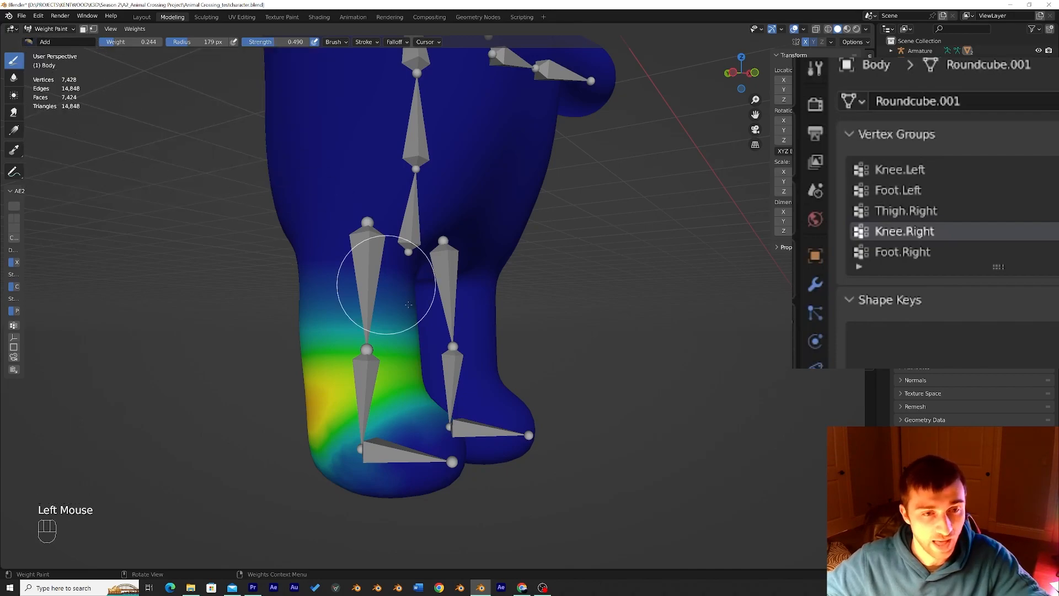
scroll(400, 365, "up", 1)
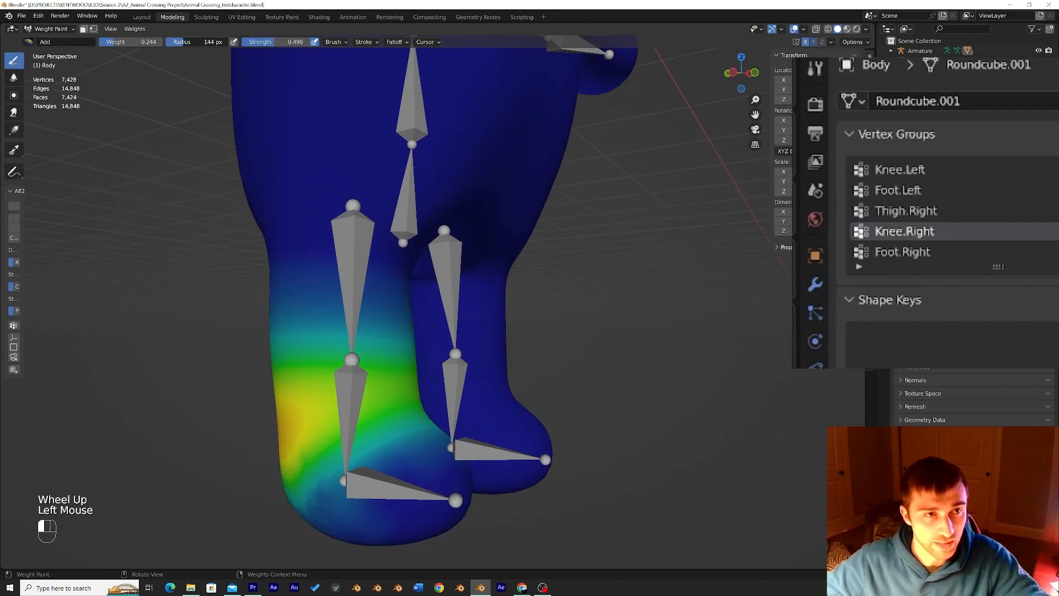
left_click(315, 395)
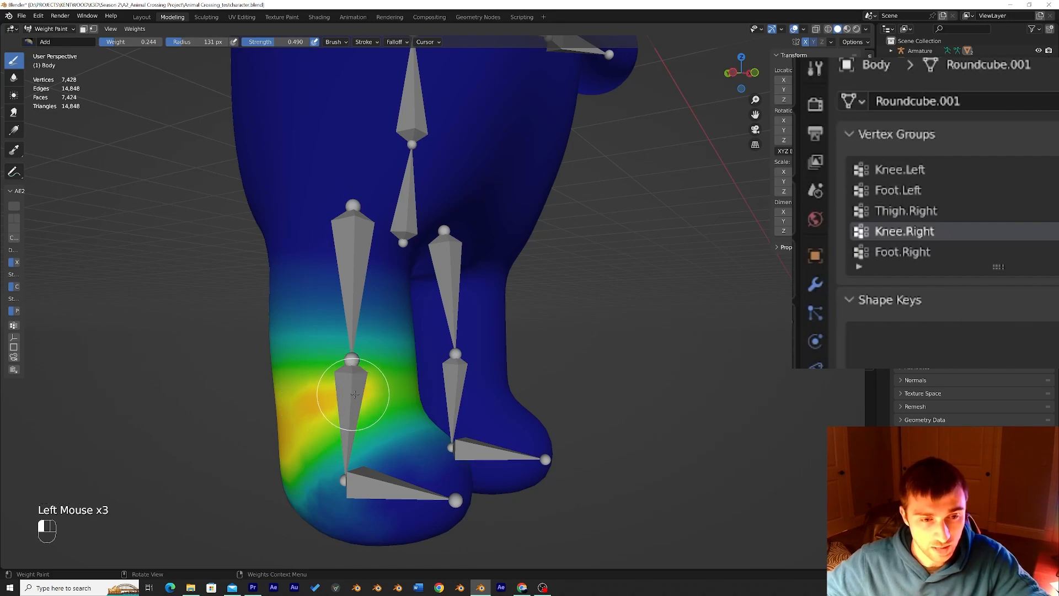
middle_click_drag(325, 397, 312, 381)
key("ctrl+z")
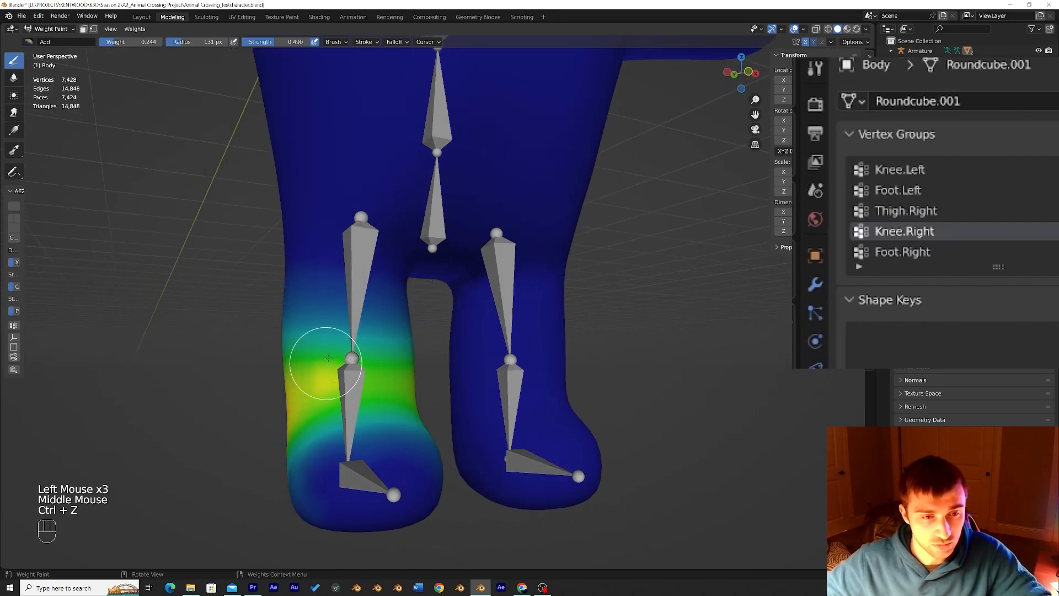
Set the Add brush to weight 0.158 and strength 0.365, and paint more Knee.Right weight across the knee's front
left_click(144, 42)
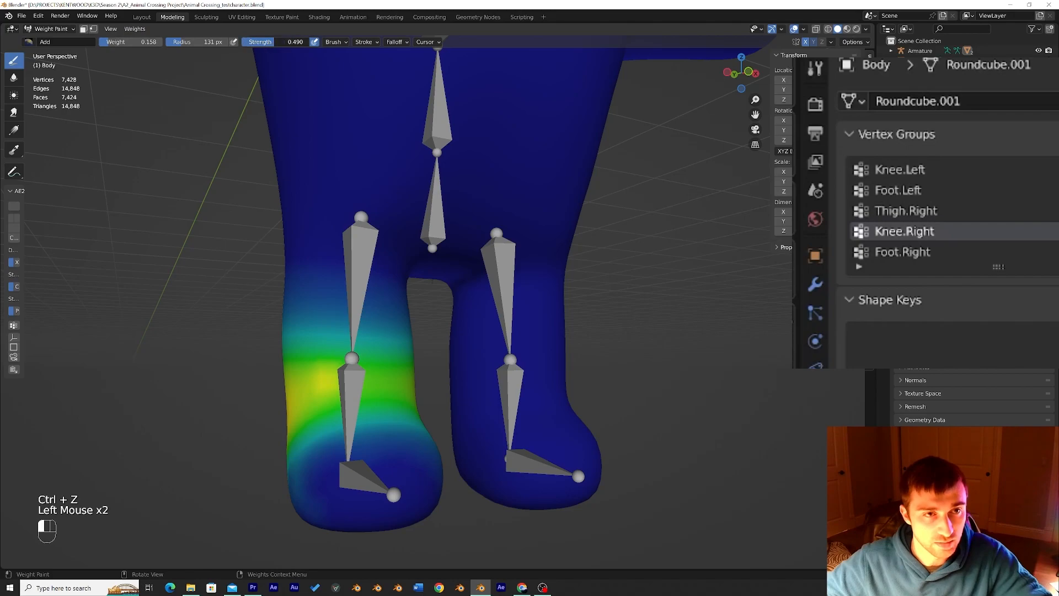
mouse_move(294, 391)
left_mouse_down()
mouse_move(426, 382)
mouse_move(301, 374)
left_mouse_up()
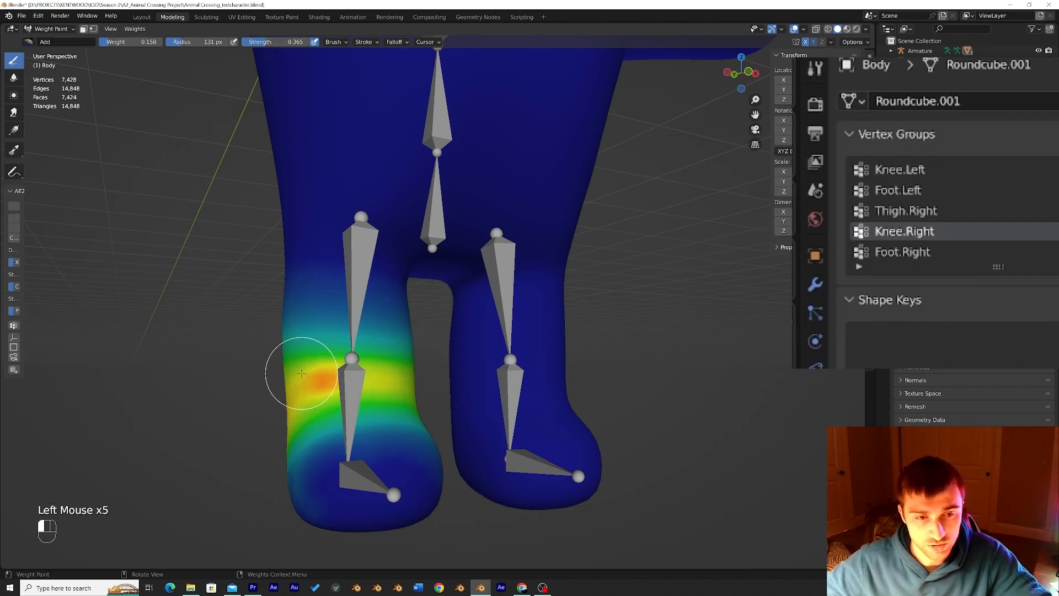
middle_click_drag(370, 352, 395, 357)
left_click(395, 357)
left_click_drag(285, 350, 398, 349)
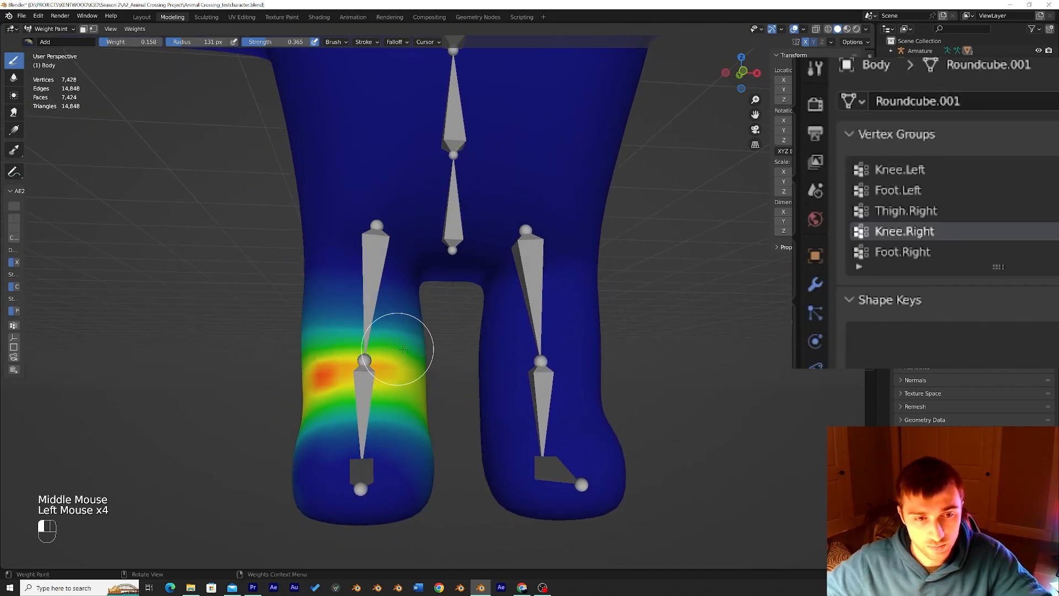
Build up Knee.Right weight around the sides and back of the right knee with the Add brush
mouse_move(390, 386)
middle_mouse_down()
mouse_move(497, 386)
mouse_move(436, 390)
middle_mouse_up()
left_click(435, 390)
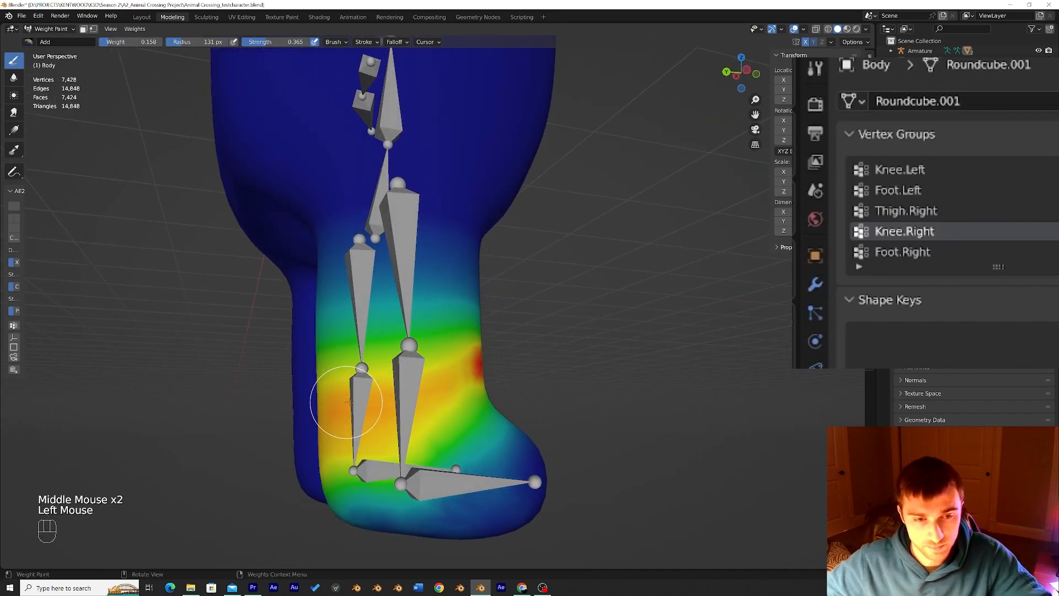
middle_click_drag(338, 402, 473, 390)
left_click(467, 376)
left_click_drag(548, 368, 432, 371)
middle_click_drag(556, 329, 501, 337)
left_click_drag(396, 336, 546, 326)
middle_click_drag(546, 326, 422, 332)
left_click_drag(356, 349, 340, 357)
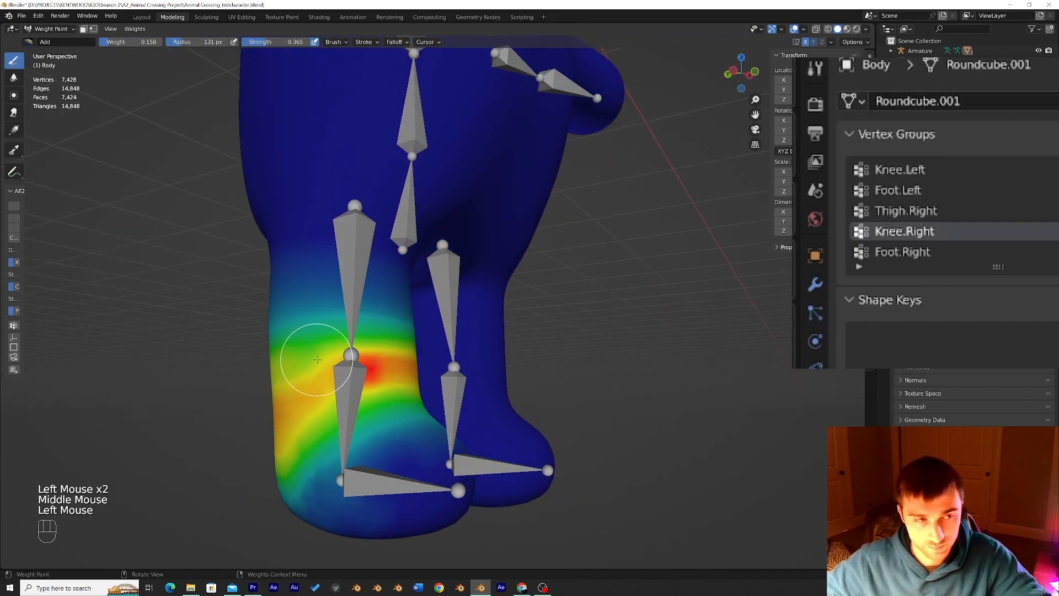
Even out the Knee.Right weights across the front of the right knee with the Average brush at 131 px radius and strength 1.000
middle_click_drag(316, 359, 280, 338)
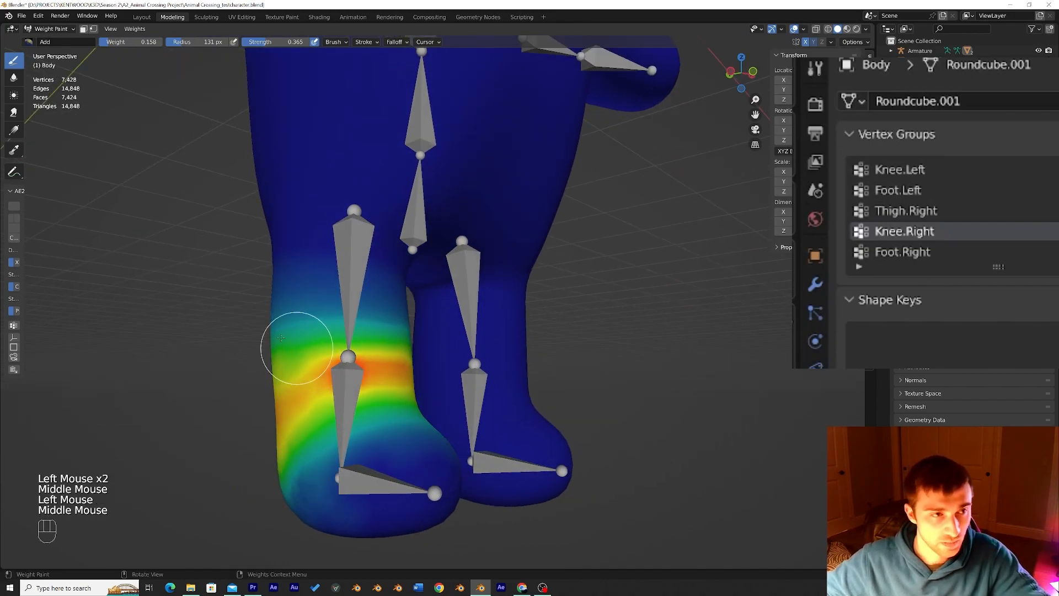
left_click(15, 95)
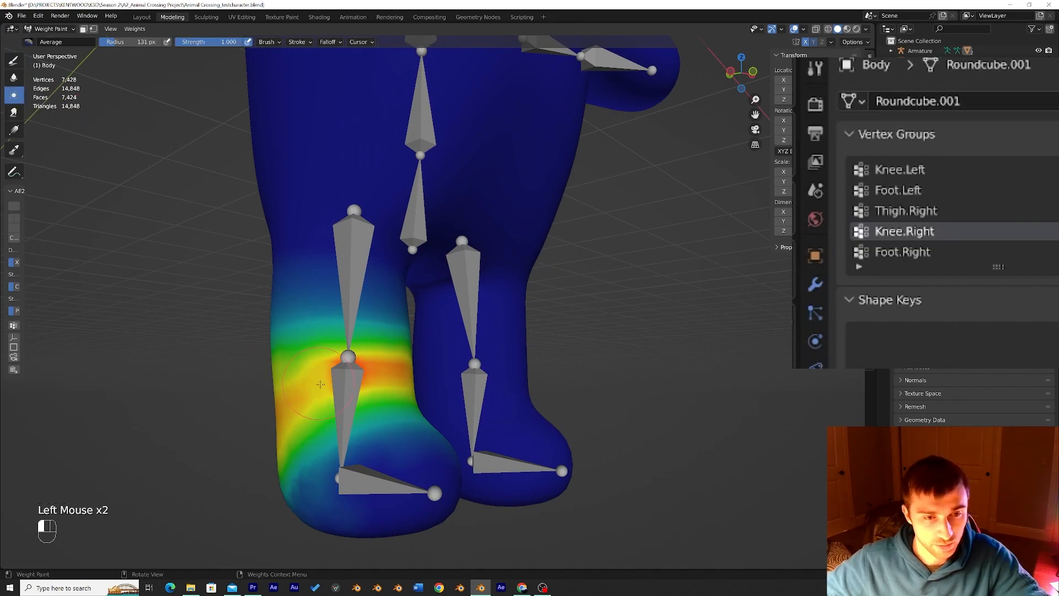
mouse_move(397, 376)
middle_mouse_down()
mouse_move(408, 370)
mouse_move(392, 379)
middle_mouse_up()
left_click(389, 378)
left_click_drag(392, 379, 342, 379)
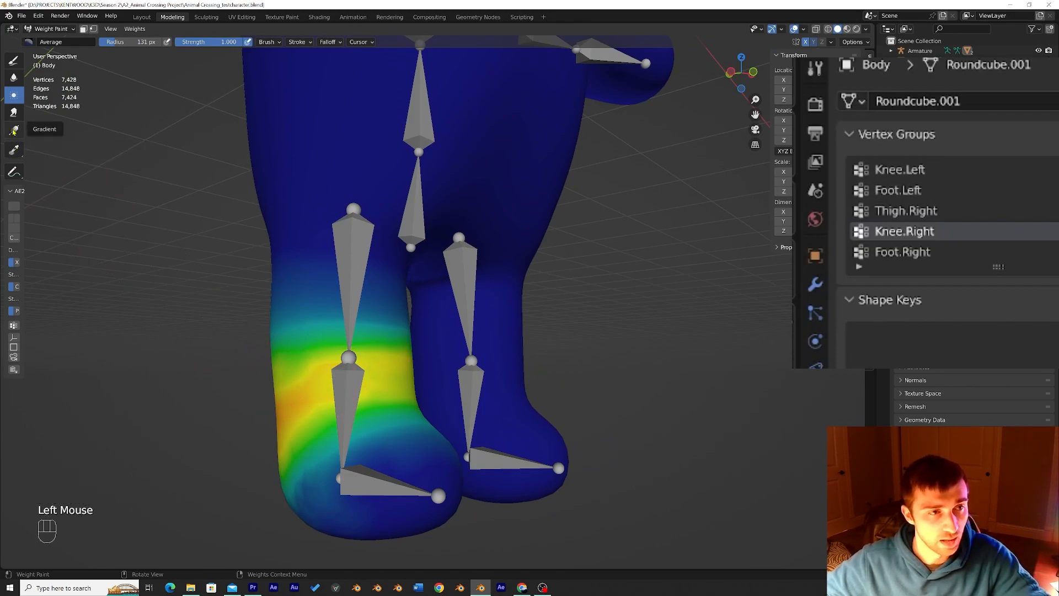
Smooth the Knee.Right weights around the right knee and down towards the foot with the Blur brush at strength 1.000
left_click(15, 78)
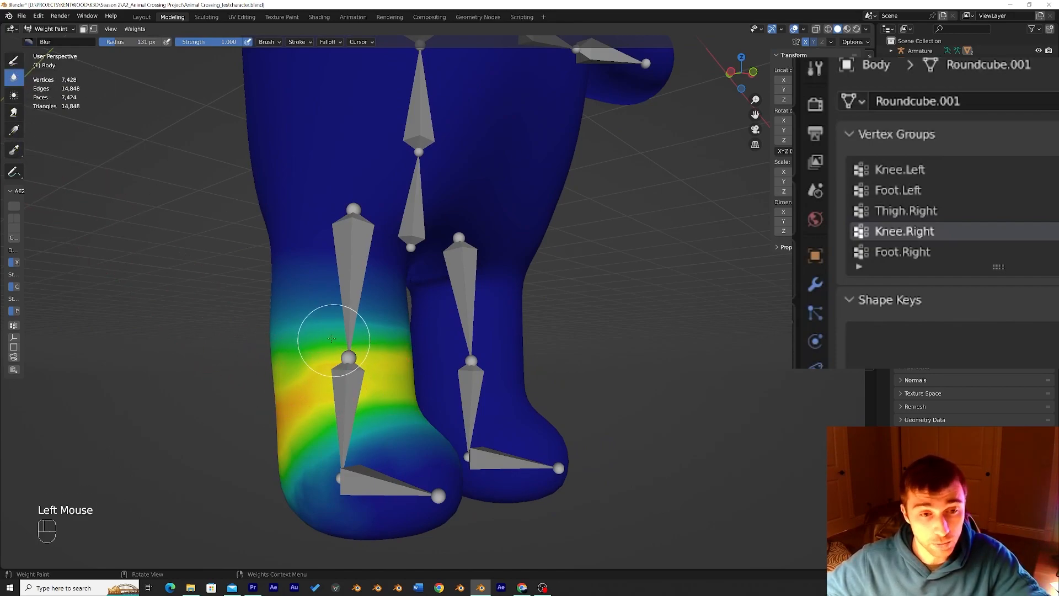
middle_click_drag(301, 394, 326, 418)
left_click(326, 418)
mouse_move(305, 473)
middle_mouse_down()
mouse_move(402, 442)
mouse_move(489, 331)
mouse_move(539, 237)
middle_mouse_up()
left_click(459, 442)
Display the Thigh.Right vertex group and inspect its weights over the right leg and hip
left_click(910, 212)
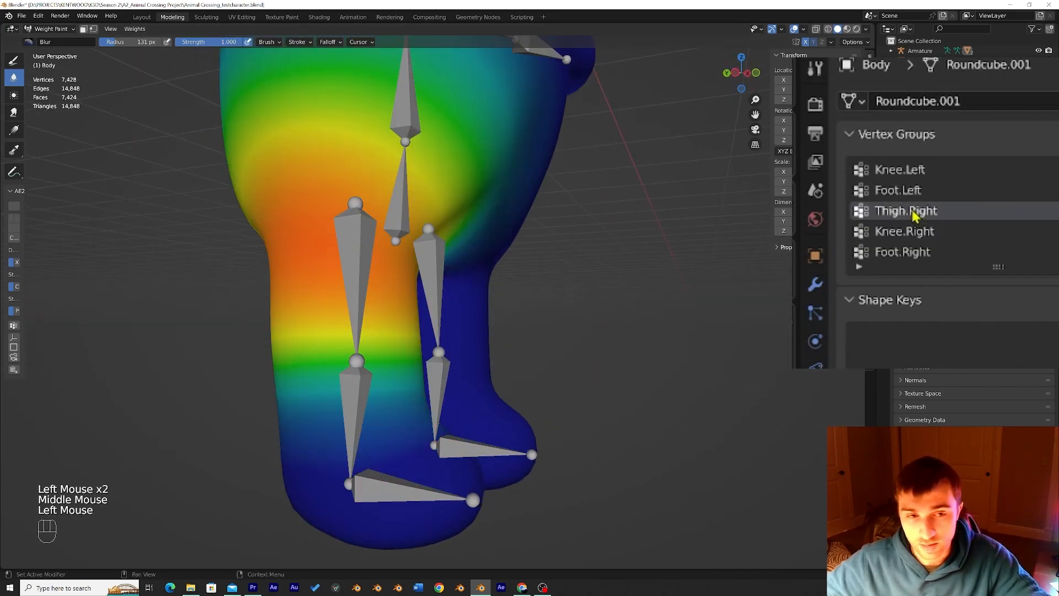
middle_click_drag(704, 264, 623, 276)
scroll(609, 279, "down", 2)
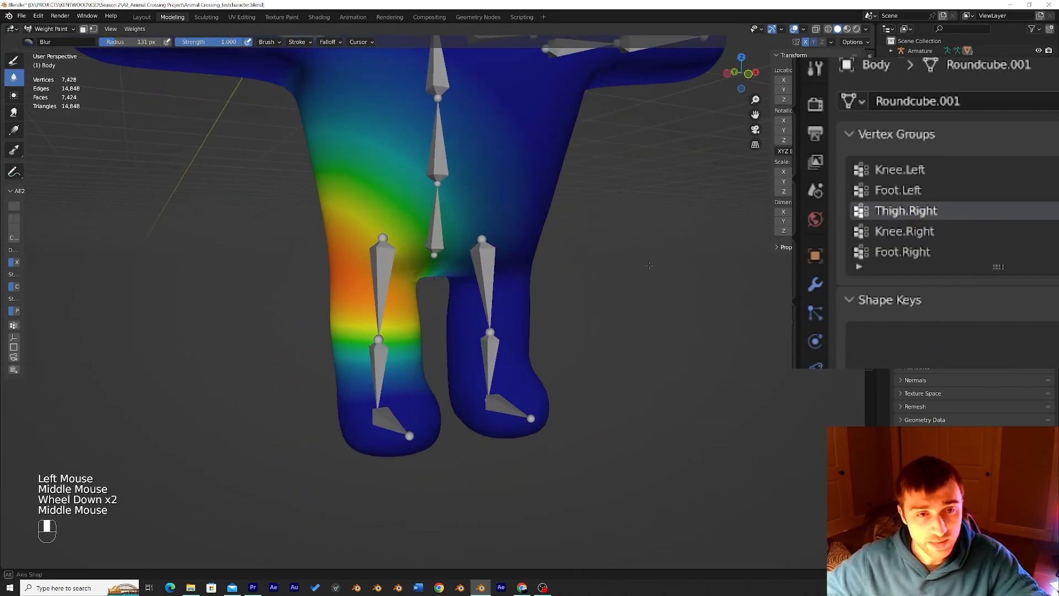
Select the Foot.Left vertex group and paint more weight around the left ankle and heel with the Add brush at weight 0.158 and strength 0.365
left_click(904, 190)
middle_click_drag(709, 312, 730, 277)
mouse_move(727, 331)
middle_mouse_down()
mouse_move(663, 332)
mouse_move(586, 374)
middle_mouse_up()
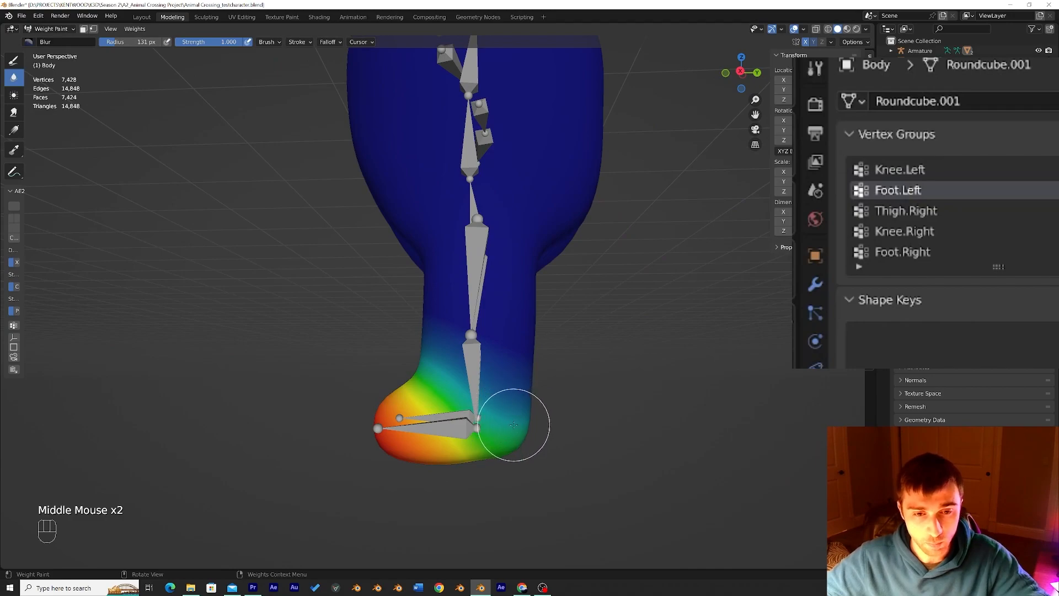
left_click(44, 42)
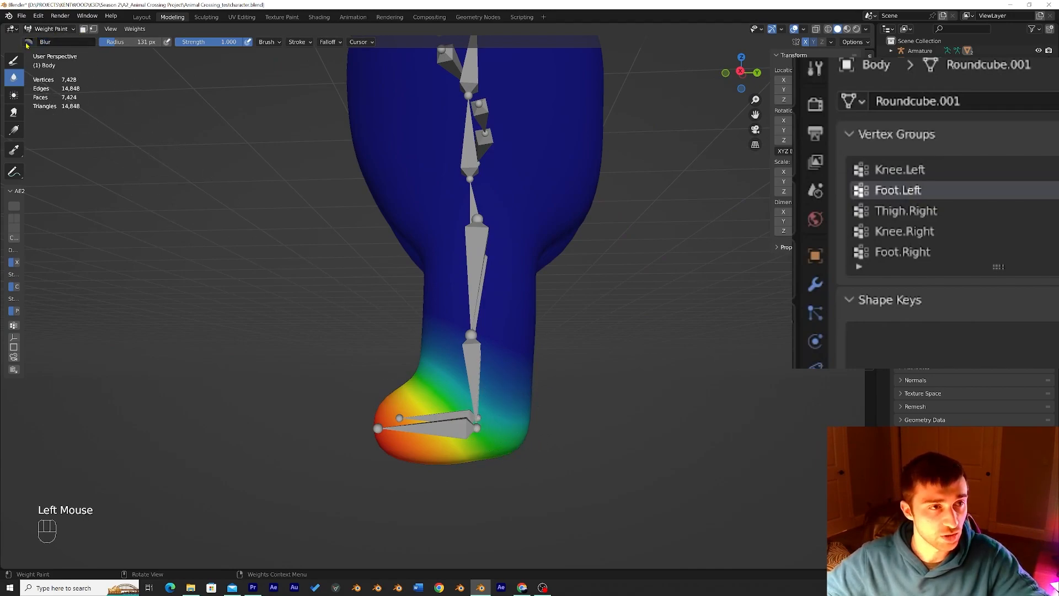
left_click(27, 44)
left_click(13, 61)
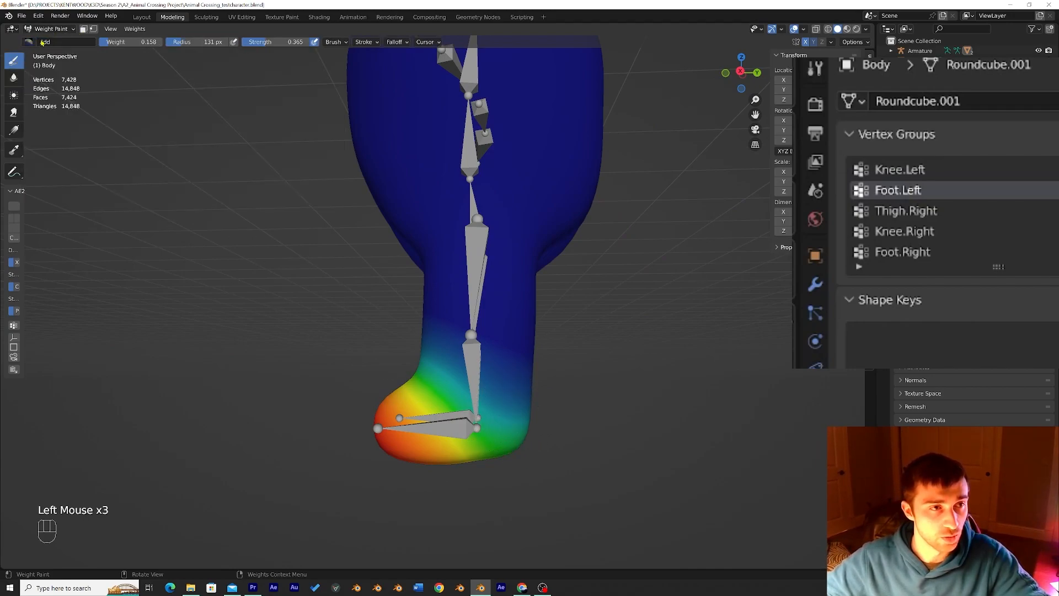
mouse_move(511, 379)
middle_mouse_down()
mouse_move(381, 418)
mouse_move(595, 436)
mouse_move(444, 444)
mouse_move(493, 420)
mouse_move(433, 459)
middle_mouse_up()
left_click(433, 442)
left_click(448, 429)
left_click(465, 425)
left_click(467, 421)
left_click(473, 414)
left_click(475, 411)
Build up Foot.Left weight around the left foot's toe, sides and back with the Add brush
left_click(347, 428)
left_click(351, 432)
left_click(359, 430)
left_click(370, 427)
scroll(444, 445, "up", 1)
middle_click_drag(527, 485, 364, 446)
left_click(461, 450)
left_click(368, 450)
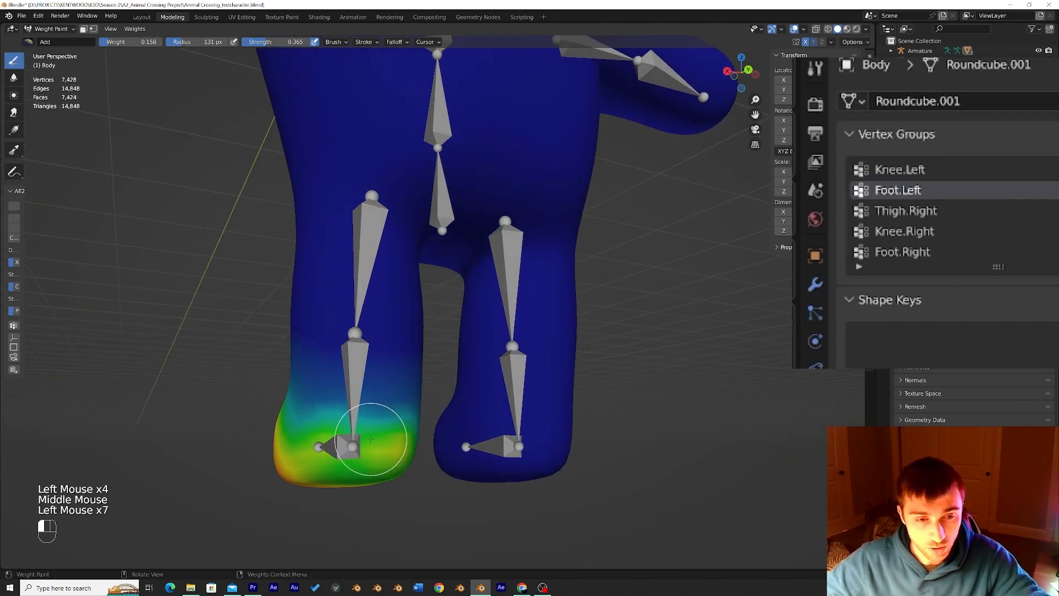
left_click(325, 444)
left_click(328, 441)
middle_click_drag(331, 438, 338, 437)
left_click(342, 436)
left_click(345, 435)
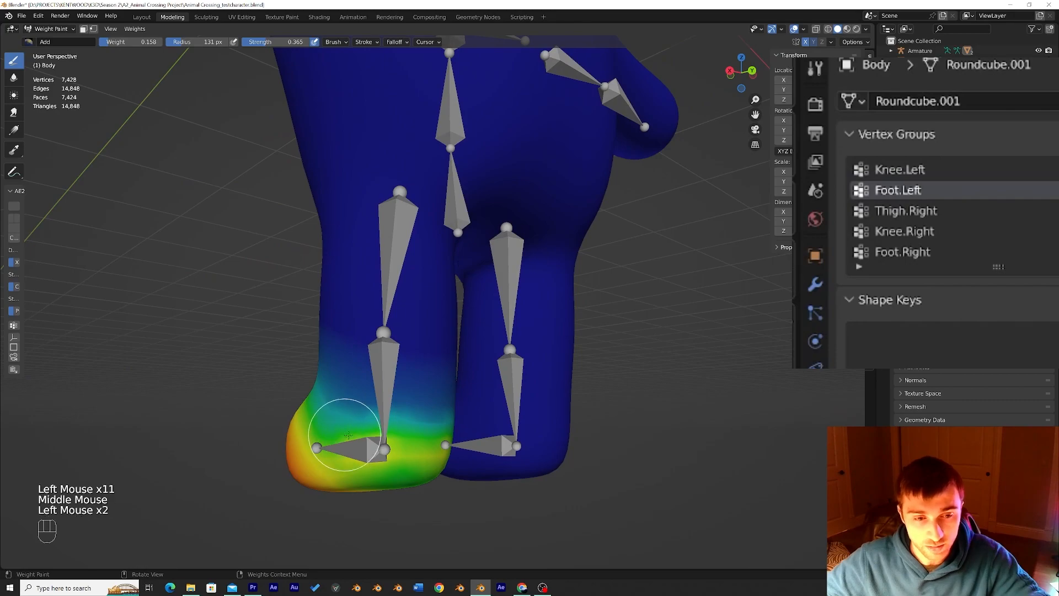
left_click(375, 476)
left_click(389, 474)
left_click(397, 473)
mouse_move(398, 473)
middle_mouse_down()
mouse_move(471, 474)
mouse_move(485, 453)
mouse_move(589, 463)
middle_mouse_up()
left_click(503, 451)
Select the Knee.Left vertex group and add weight around the left knee with the Add brush
left_click(932, 169)
mouse_move(607, 308)
middle_mouse_down()
mouse_move(534, 361)
mouse_move(430, 366)
middle_mouse_up()
left_click(427, 366)
mouse_move(514, 375)
middle_mouse_down()
mouse_move(466, 374)
mouse_move(508, 358)
mouse_move(561, 360)
mouse_move(485, 355)
middle_mouse_up()
left_click(401, 376)
left_click(504, 355)
left_click(456, 361)
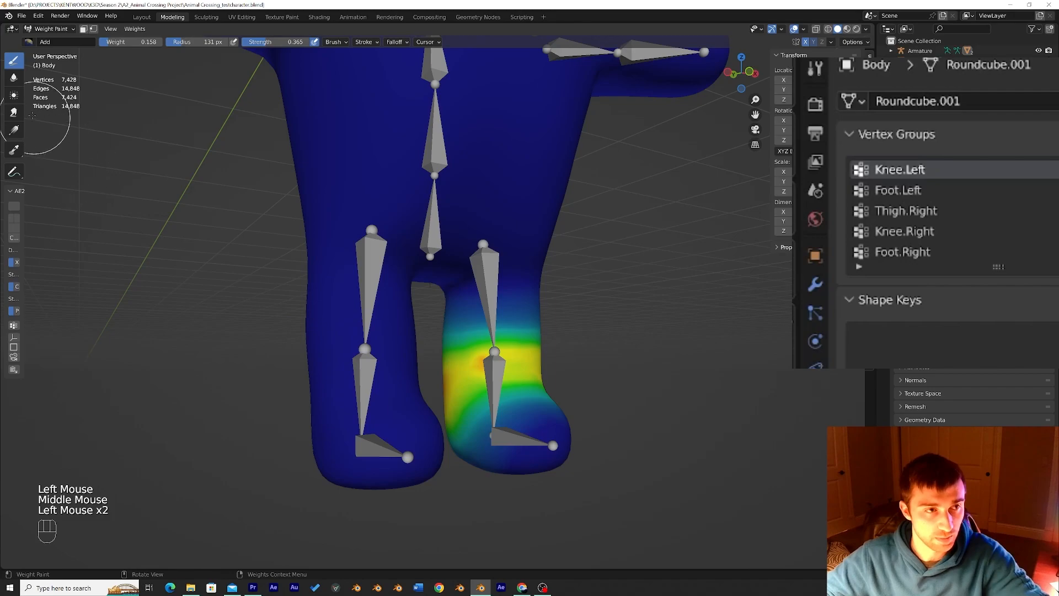
Smooth the Knee.Left weights around the left knee with the Blur brush at strength 1.000
left_click(14, 77)
mouse_move(515, 375)
middle_mouse_down()
mouse_move(484, 378)
mouse_move(762, 302)
middle_mouse_up()
left_click(483, 377)
Select the Thigh.Left vertex group and smooth its weights over the lower torso and hip with the Blur brush
scroll(937, 212, "up", 1)
left_click(947, 192)
middle_click_drag(568, 319, 460, 327)
scroll(629, 324, "down", 3)
left_click_drag(447, 205, 463, 214)
mouse_move(427, 189)
left_mouse_down()
mouse_move(469, 213)
mouse_move(473, 248)
mouse_move(461, 232)
left_mouse_up()
middle_click_drag(461, 231, 430, 232)
left_click_drag(430, 232, 432, 235)
left_click_drag(432, 235, 425, 224)
mouse_move(425, 225)
middle_mouse_down()
mouse_move(608, 243)
mouse_move(466, 245)
mouse_move(529, 237)
middle_mouse_up()
Select the shoulder.right vertex group and paint more weight around the right upper arm and shoulder with the Add brush
left_click(880, 170)
scroll(969, 214, "up", 1)
left_click(927, 172)
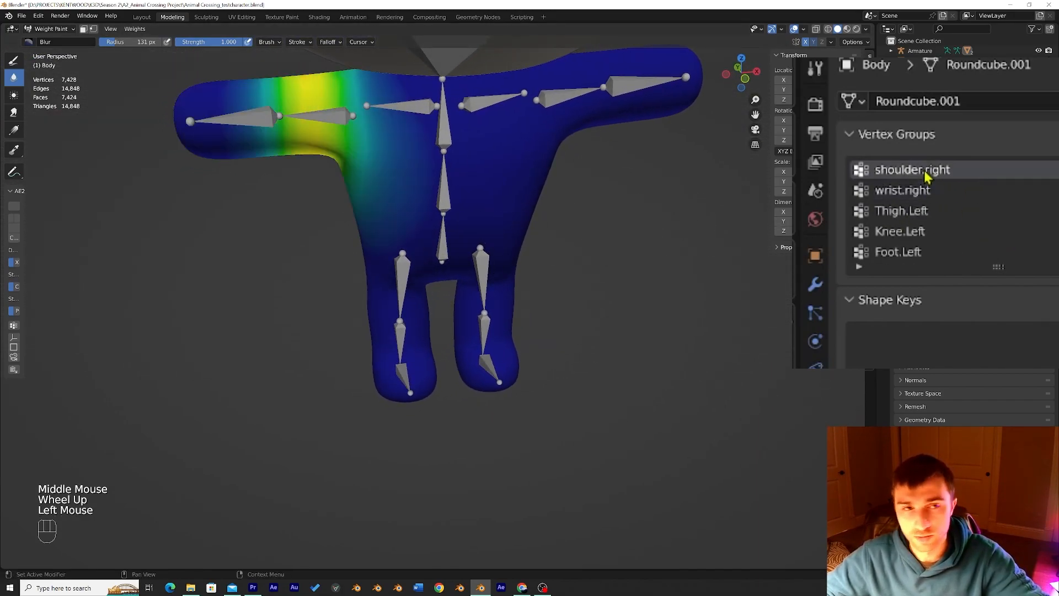
middle_click_drag(398, 201, 326, 122)
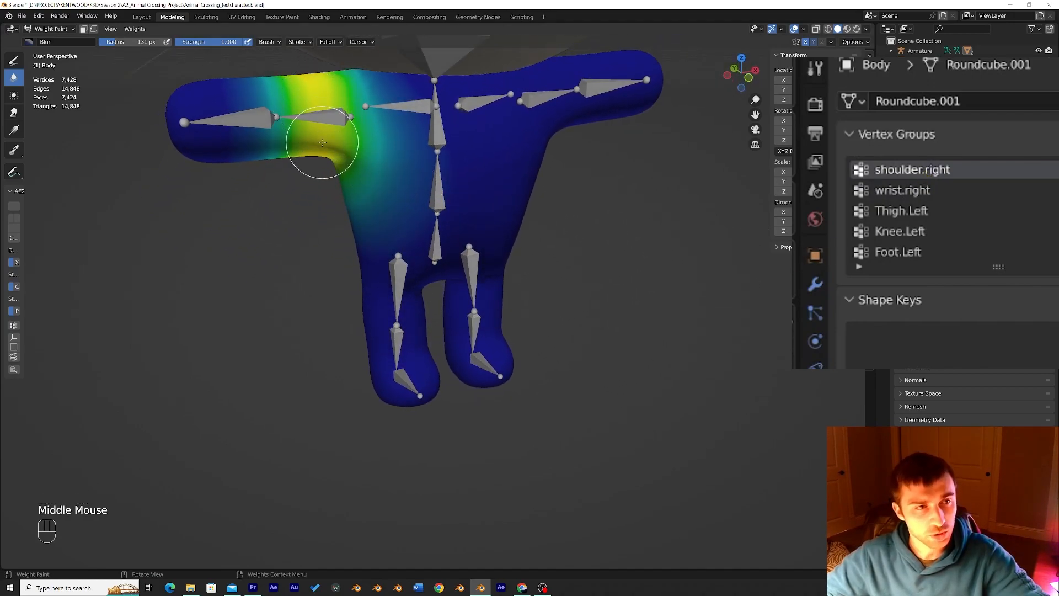
left_click(28, 43)
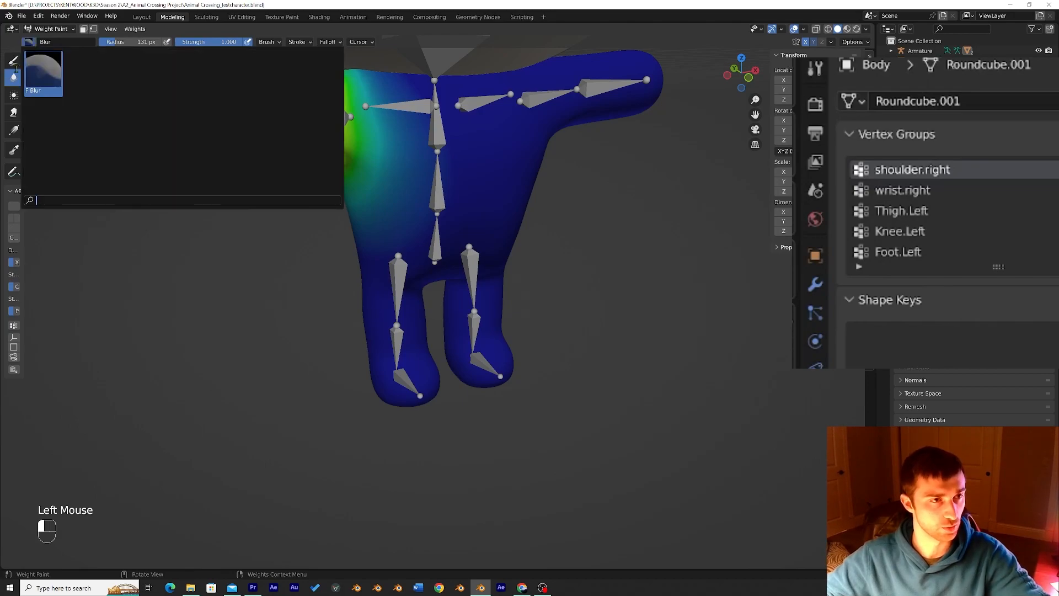
left_click(13, 60)
left_click(324, 106)
left_click(324, 106)
mouse_move(324, 106)
middle_mouse_down()
mouse_move(538, 166)
mouse_move(468, 134)
mouse_move(397, 135)
middle_mouse_up()
left_click(385, 110)
left_click(542, 132)
left_click(542, 132)
Select the collarbone.right vertex group and build up weight across the upper back around its bone with the Add brush
scroll(973, 189, "up", 1)
left_click(924, 178)
mouse_move(468, 190)
middle_mouse_down()
mouse_move(458, 173)
mouse_move(541, 164)
mouse_move(644, 176)
middle_mouse_up()
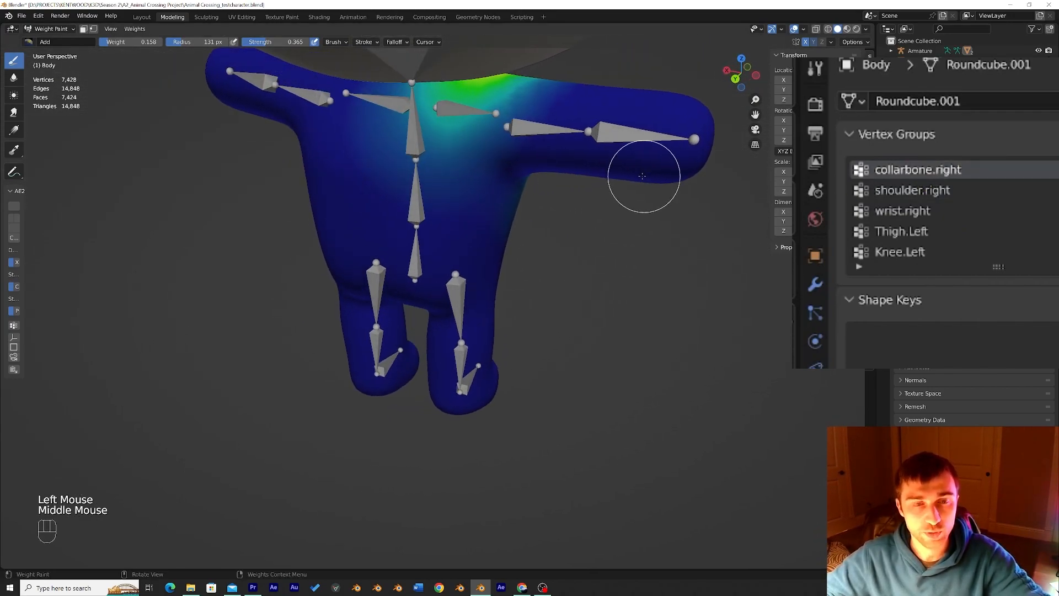
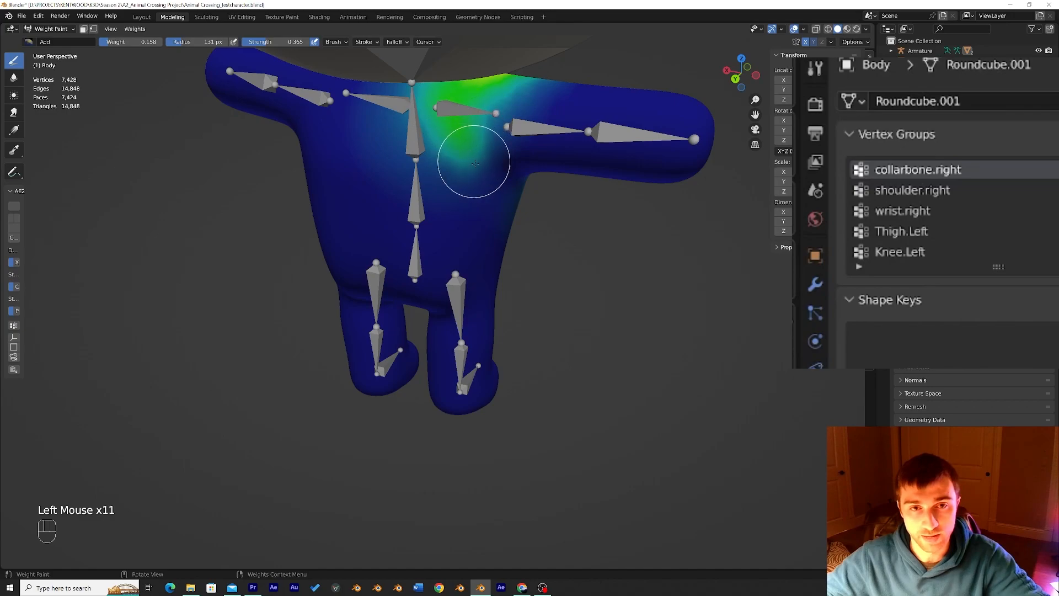
mouse_move(439, 158)
middle_mouse_down()
mouse_move(485, 155)
mouse_move(424, 149)
middle_mouse_up()
left_click(412, 106)
middle_click_drag(414, 107, 464, 103)
left_click(461, 105)
left_click(450, 116)
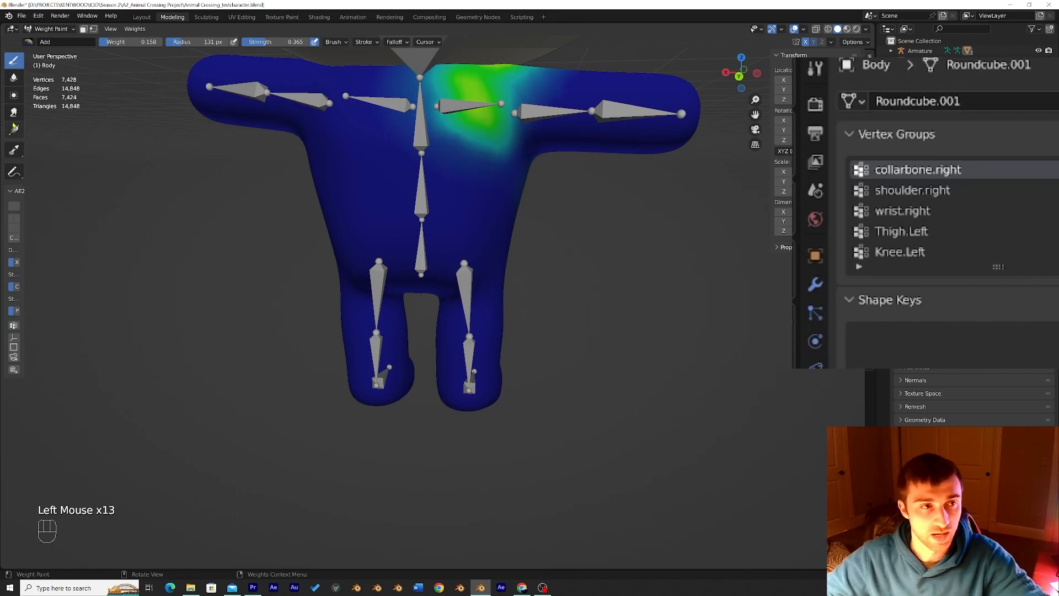
Even out the collarbone.right weights with the Average brush at 131 px radius and strength 1.000
left_click(15, 96)
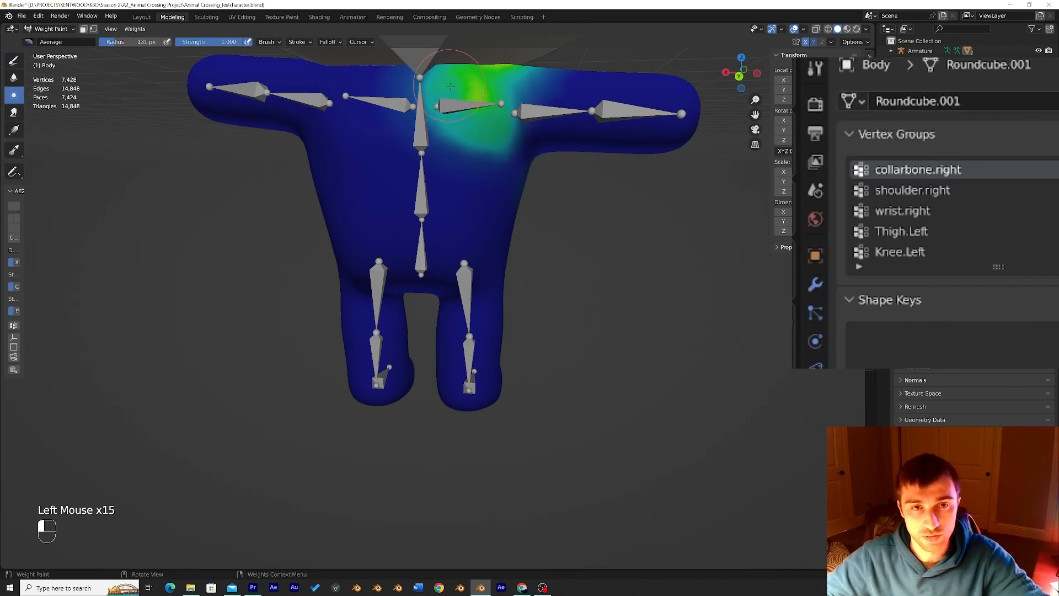
mouse_move(507, 116)
middle_mouse_down()
mouse_move(442, 160)
mouse_move(295, 173)
middle_mouse_up()
left_click(490, 132)
Display the wrist.left vertex group and inspect its weights on the left arm
scroll(862, 212, "up", 1)
left_click(888, 169)
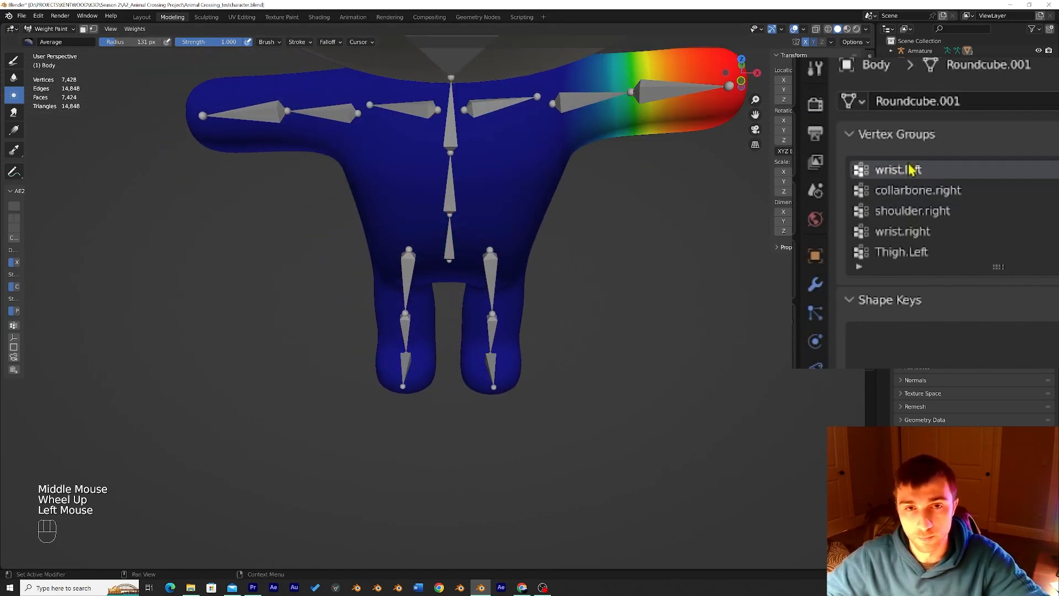
middle_click_drag(681, 182, 666, 189)
scroll(700, 198, "down", 2)
scroll(899, 170, "up", 1)
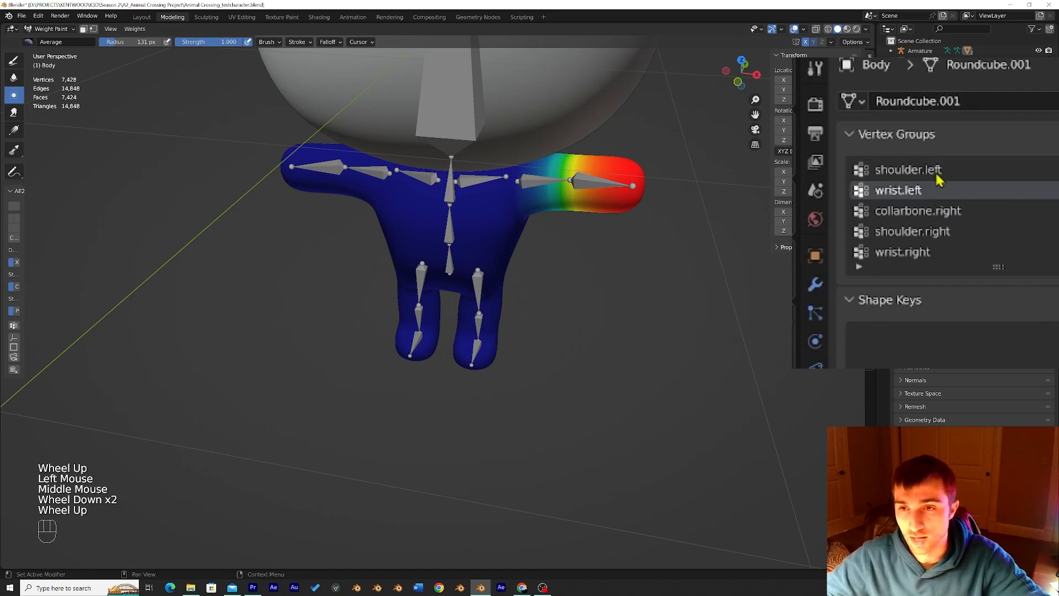
Try an Average brush stroke on the shoulder.left weights from the back and undo it
left_click(904, 169)
mouse_move(596, 223)
middle_mouse_down()
mouse_move(575, 232)
mouse_move(393, 222)
middle_mouse_up()
left_click(393, 222)
key("ctrl+z")
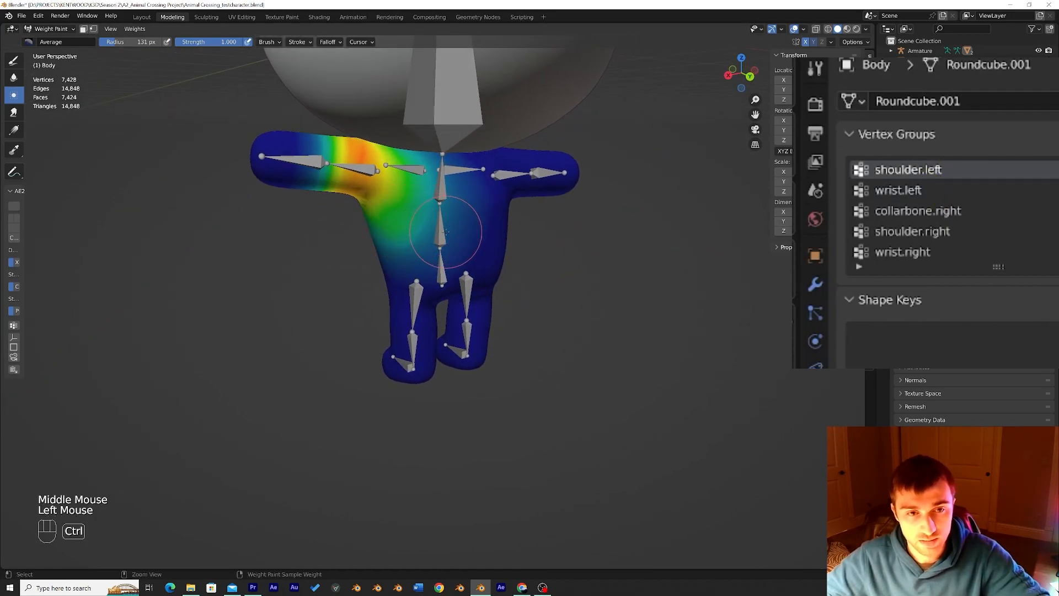
left_click(918, 211)
left_click(939, 189)
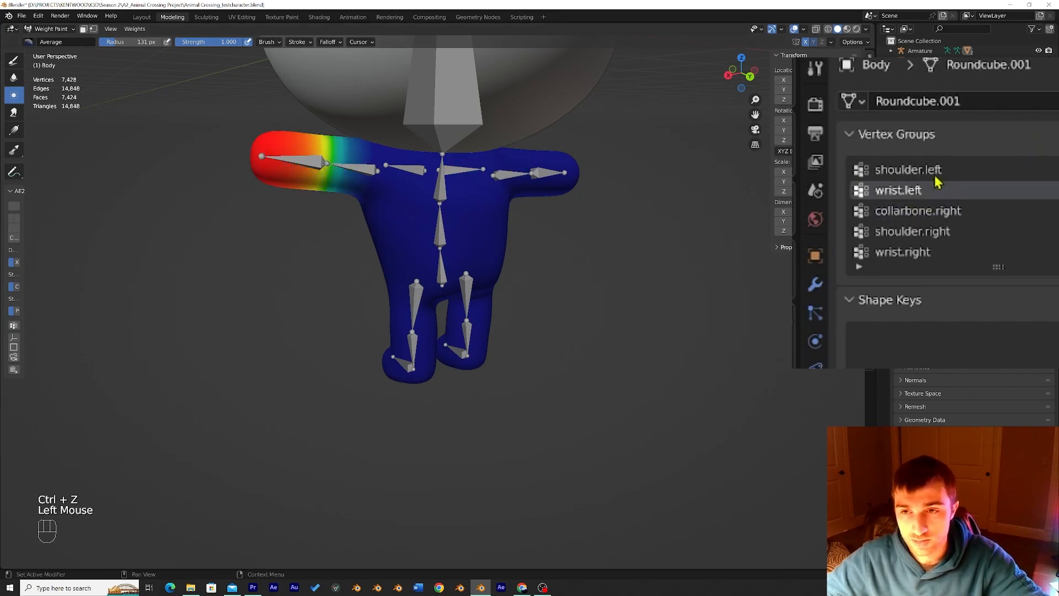
Select the shoulder.left vertex group and even out its weights around the left shoulder and armpit with the Average brush
left_click(935, 177)
scroll(936, 194, "up", 2)
middle_click_drag(460, 210, 379, 212)
scroll(366, 221, "up", 1)
left_click(380, 214)
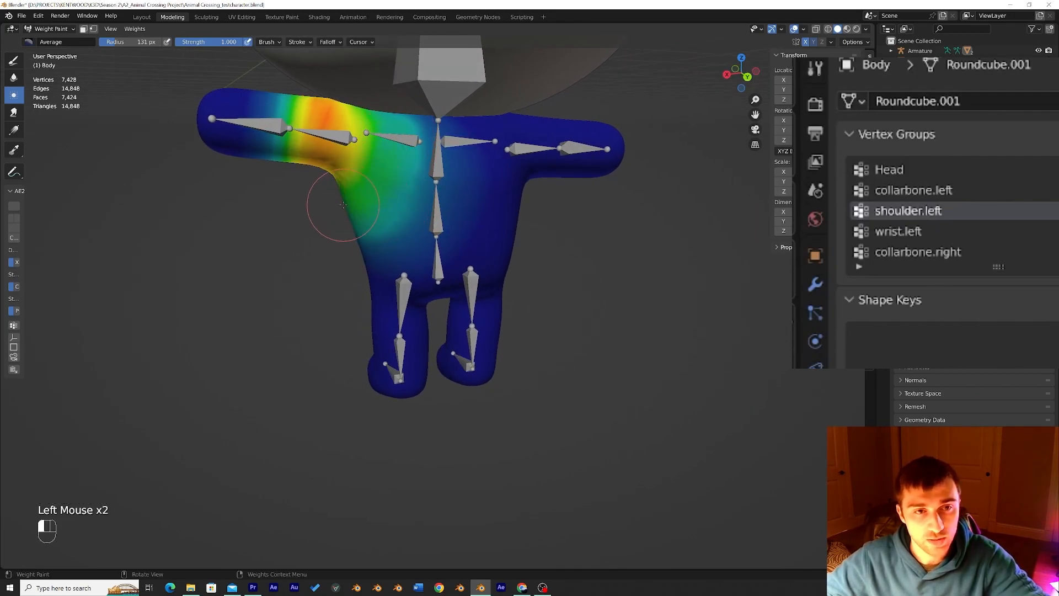
middle_click_drag(387, 133, 499, 234)
scroll(529, 200, "up", 2)
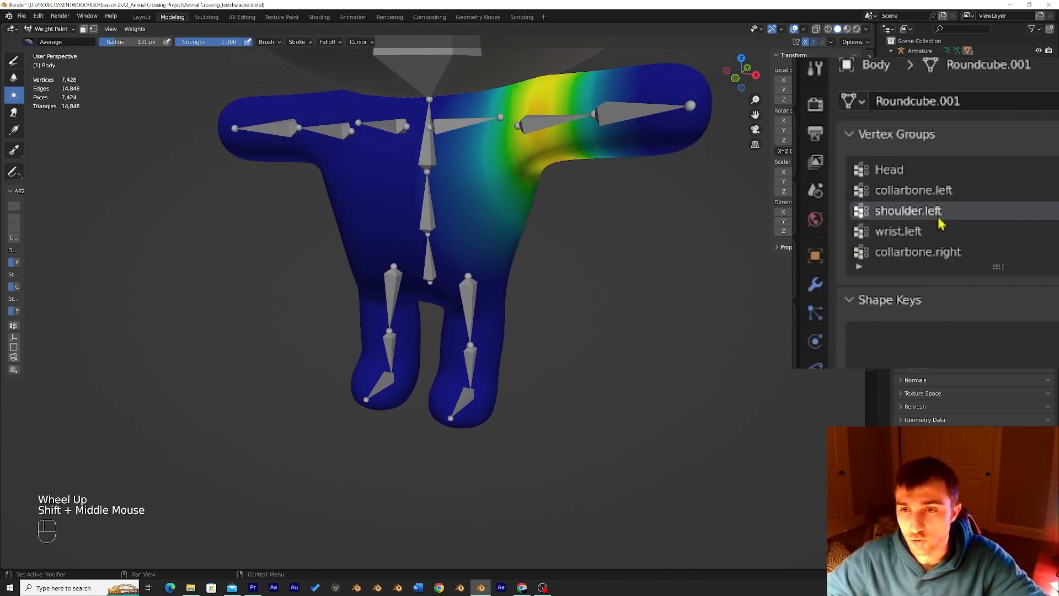
Select the collarbone.left vertex group and add weight to the left side of the upper back with the Add brush
left_click(944, 190)
middle_click_drag(595, 220, 325, 217)
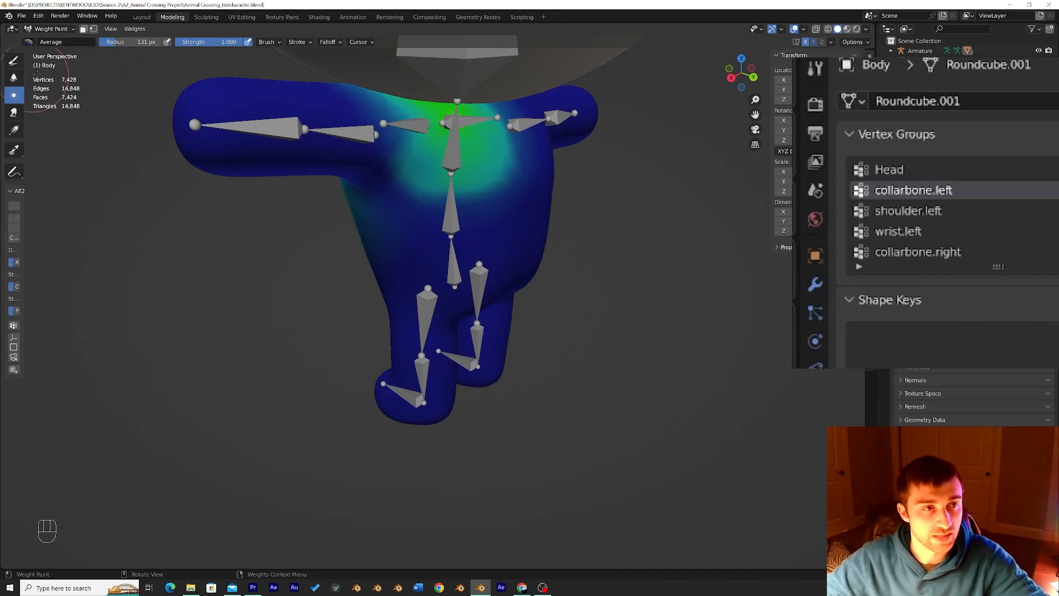
left_click(13, 60)
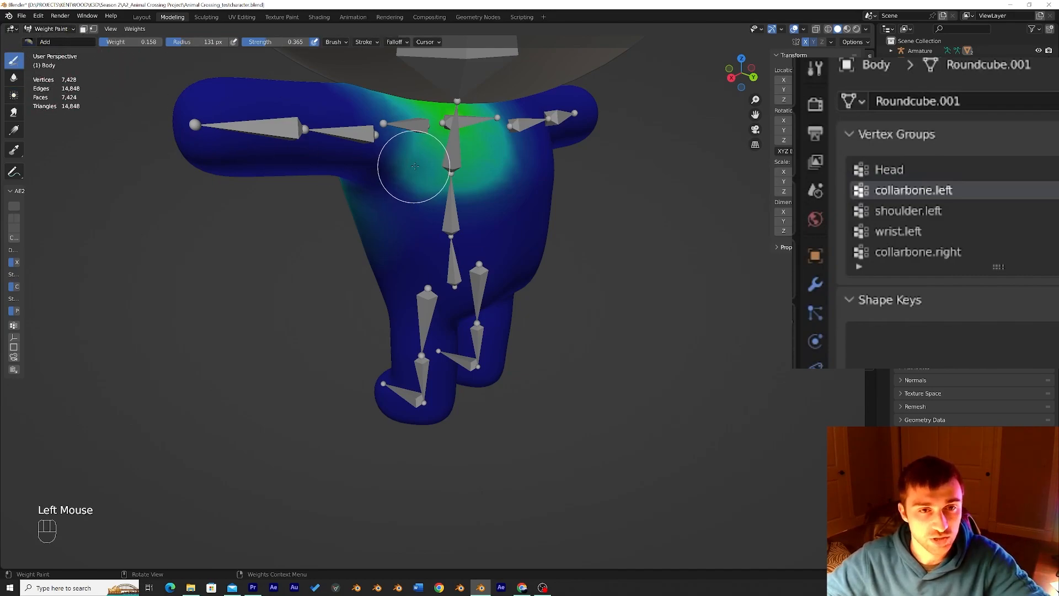
left_click(408, 194)
left_click(393, 205)
middle_click_drag(391, 206, 389, 166)
left_click(380, 175)
left_click(372, 185)
left_click(366, 193)
left_click(385, 170)
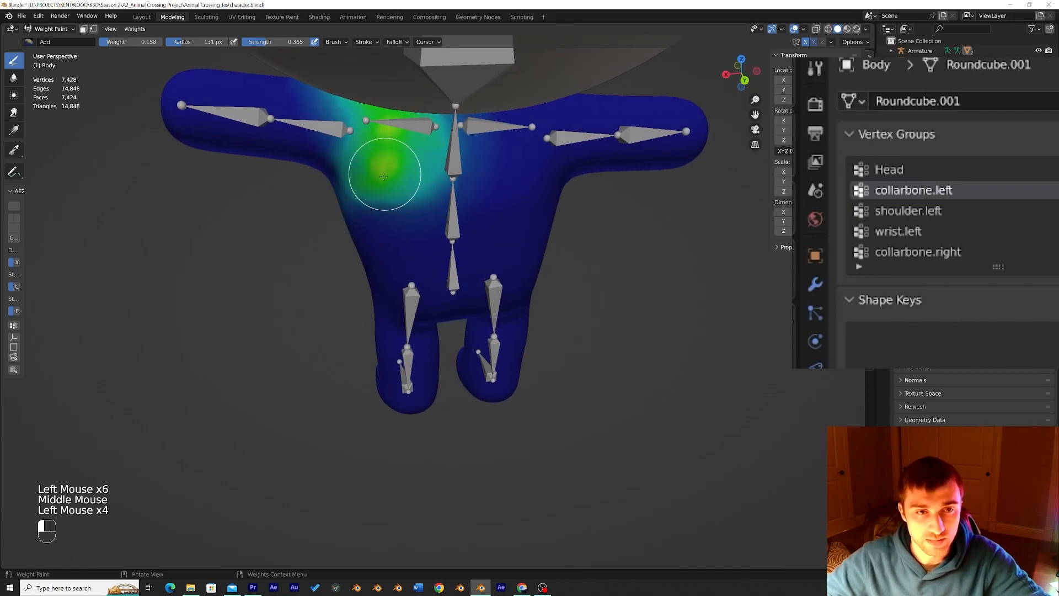
Build up collarbone.left weight on the left side of the front of the chest with the Add brush
middle_click_drag(347, 196, 539, 170)
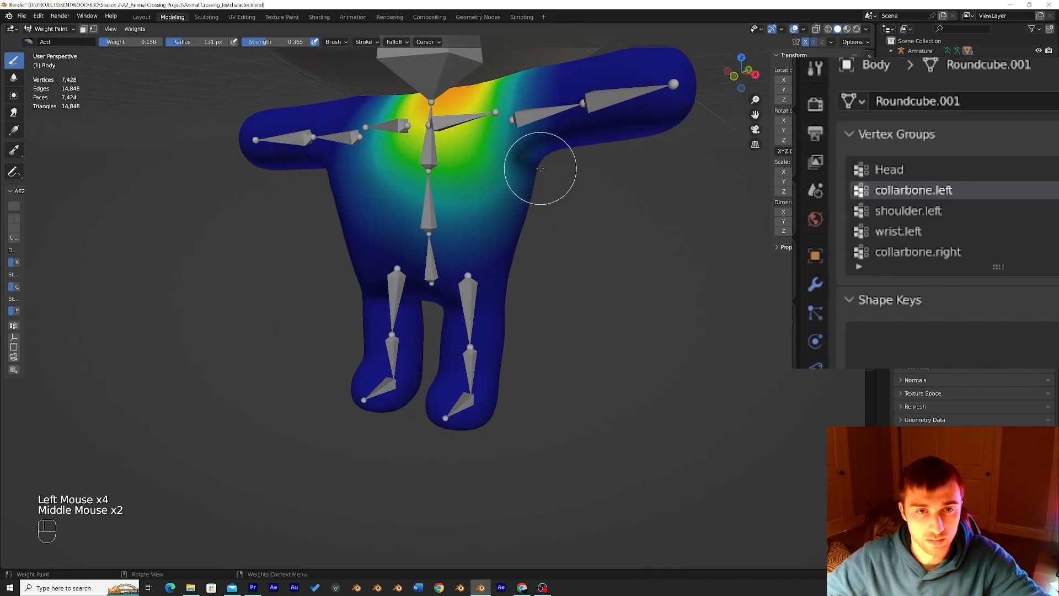
left_click(466, 146)
middle_click_drag(449, 166, 488, 170)
left_click(485, 175)
left_click(492, 183)
left_click(498, 181)
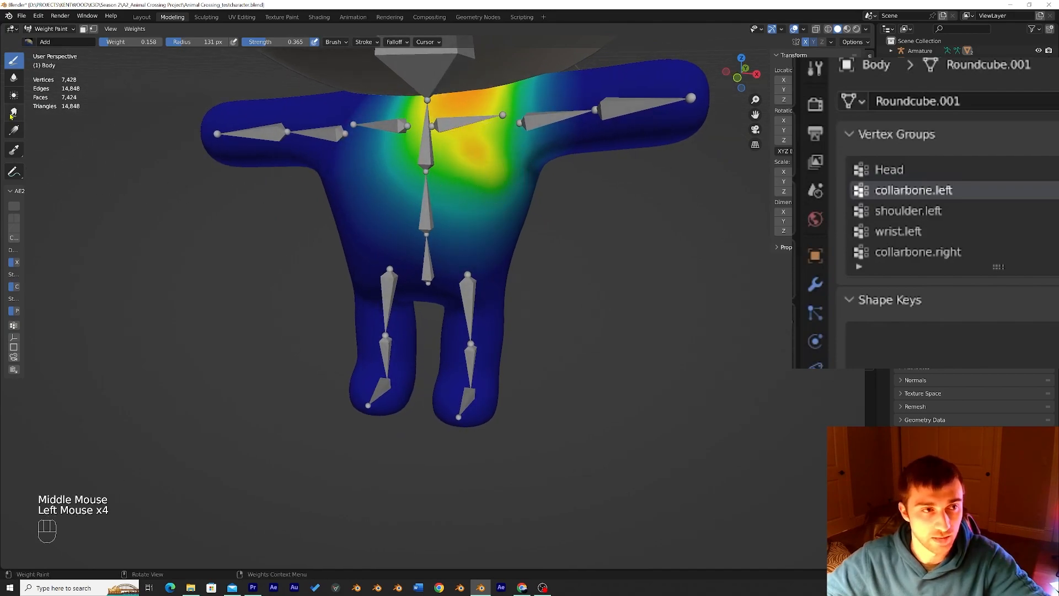
Even out the collarbone.left weights on the front of the chest with the Average brush
left_click(14, 98)
left_click(489, 175)
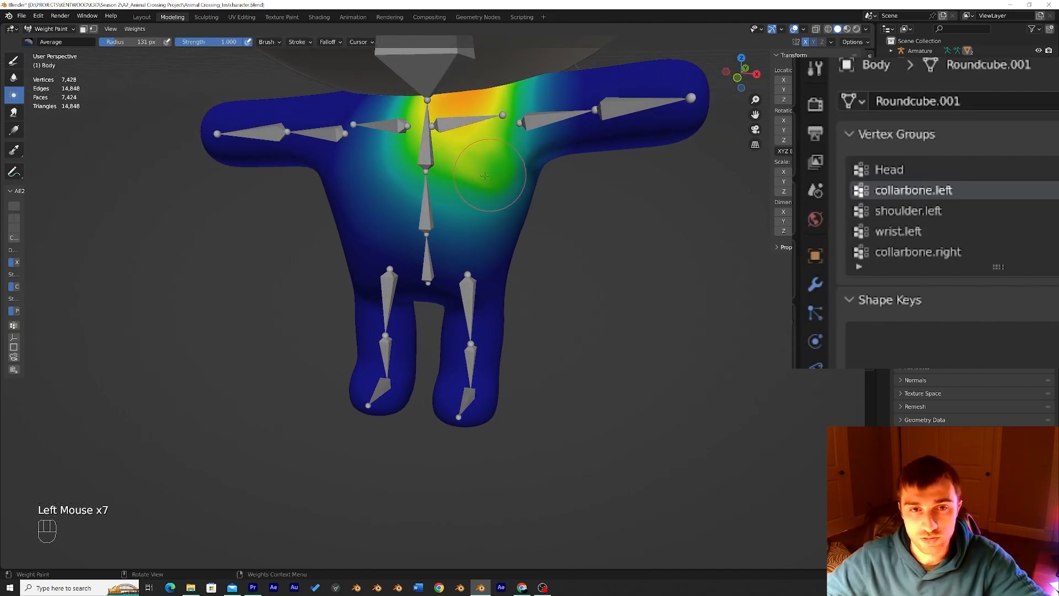
mouse_move(384, 158)
middle_mouse_down()
mouse_move(408, 154)
mouse_move(364, 165)
mouse_move(417, 171)
middle_mouse_up()
left_click(49, 29)
Select the Chest vertex group and add weight across the top of the front of the chest with the Add brush
scroll(938, 191, "up", 1)
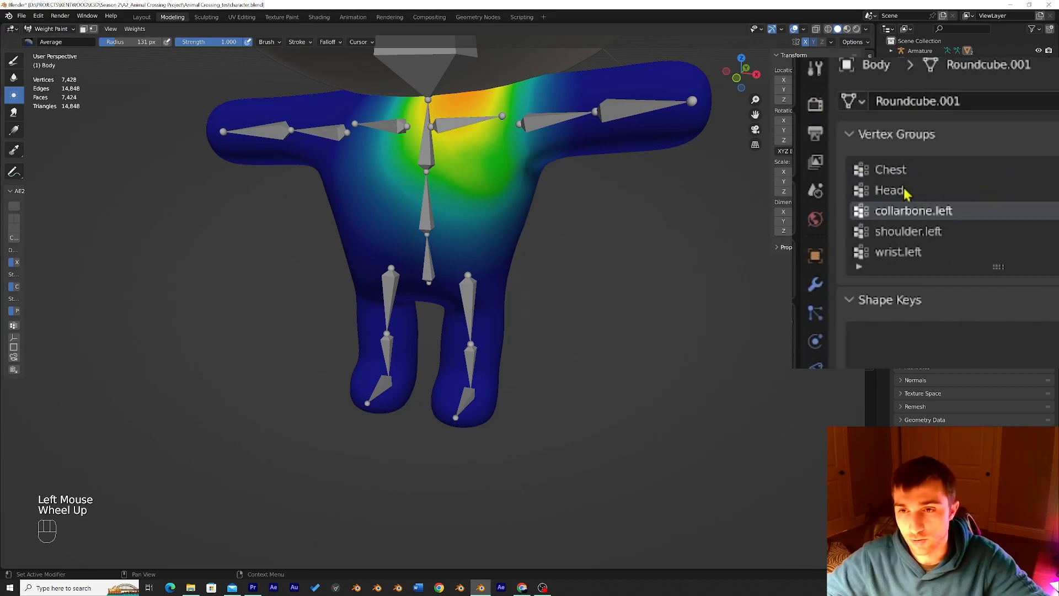
left_click(894, 190)
scroll(654, 197, "down", 2)
left_click(929, 171)
middle_click_drag(605, 236, 634, 229)
scroll(635, 229, "up", 2)
scroll(644, 222, "up", 2)
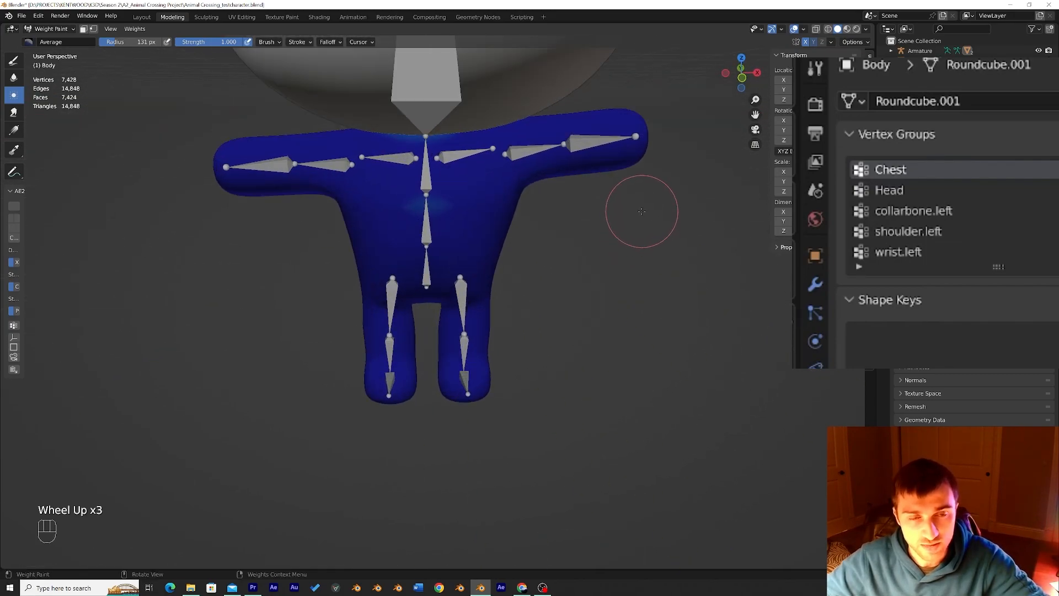
middle_click_drag(650, 189, 675, 293, "shift")
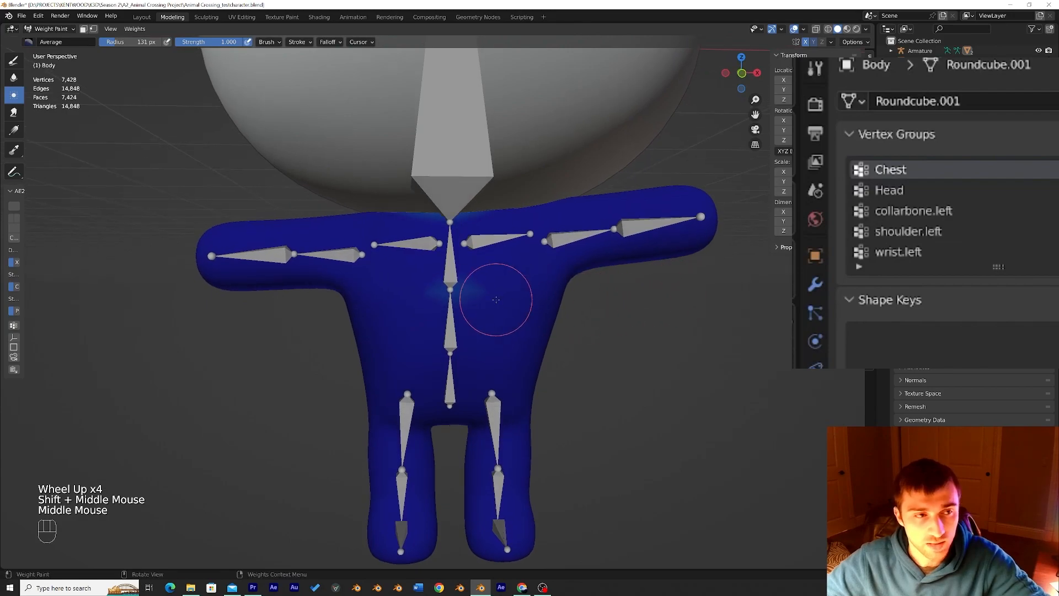
double_click(14, 61)
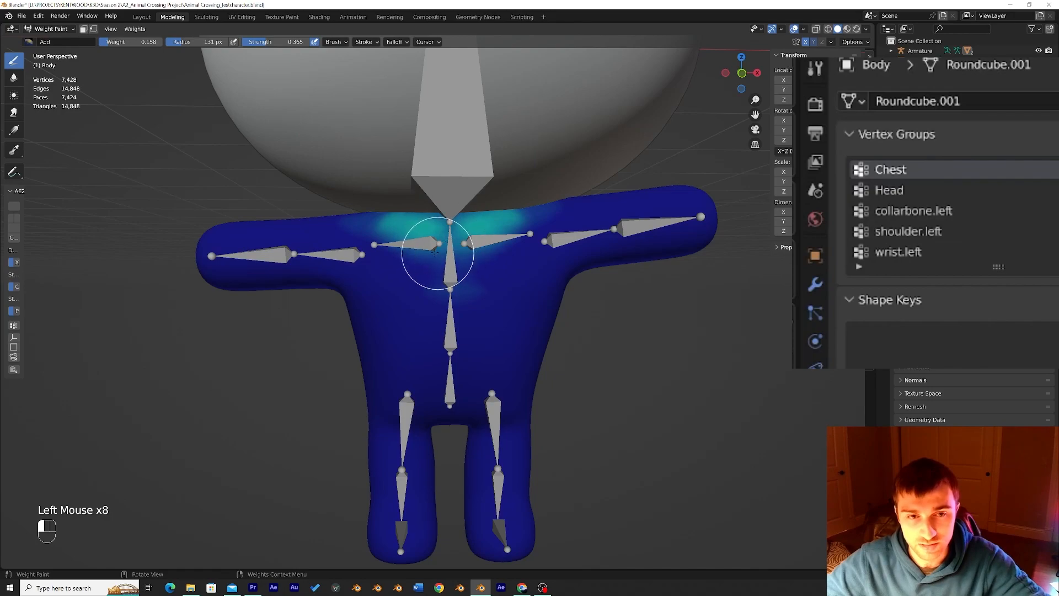
middle_click_drag(437, 220, 495, 221)
left_click(495, 221)
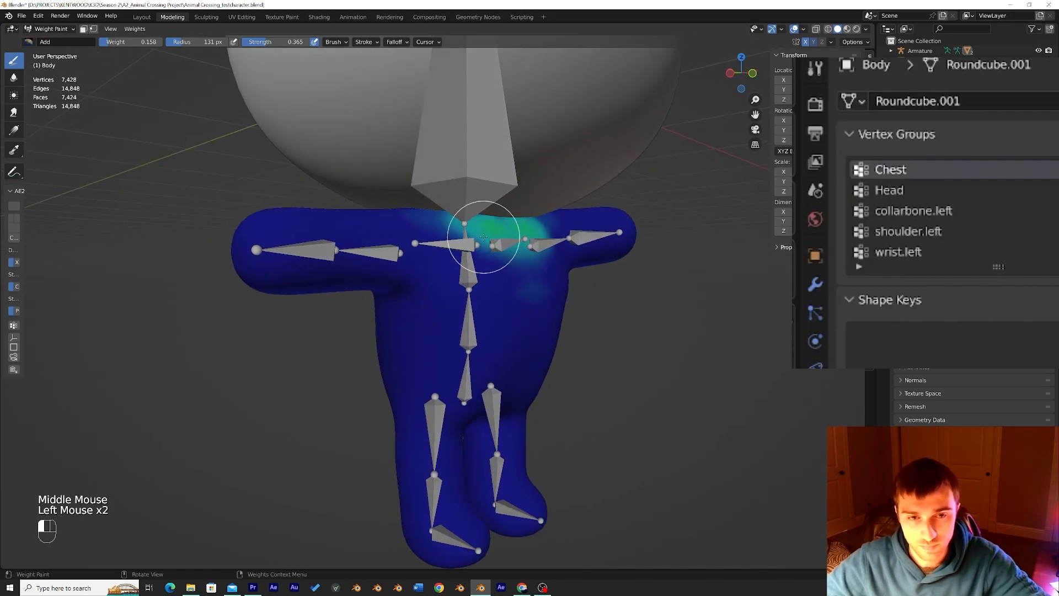
middle_click_drag(487, 245, 425, 245)
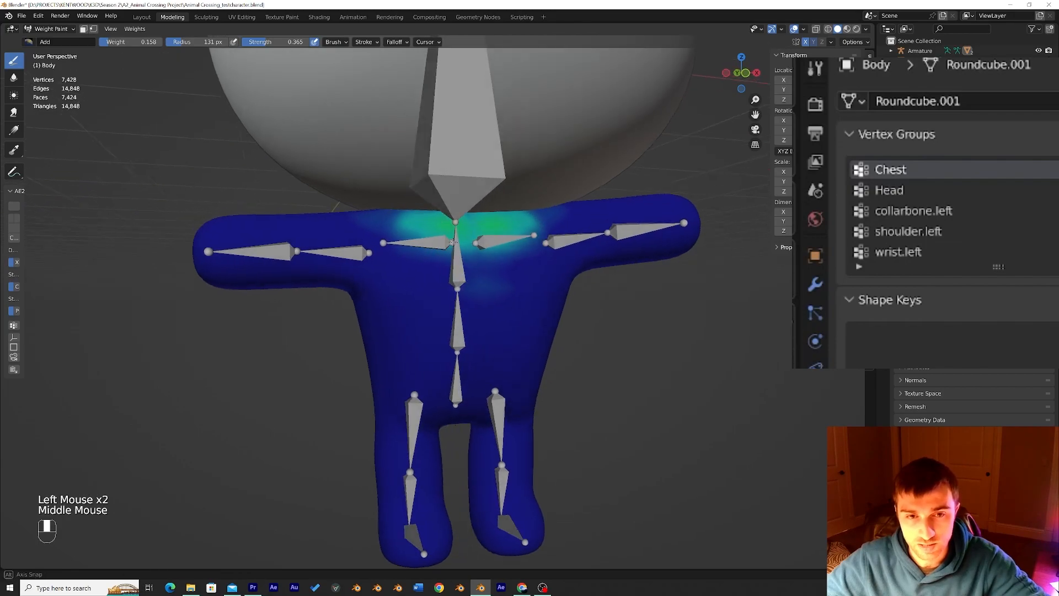
left_click(424, 245)
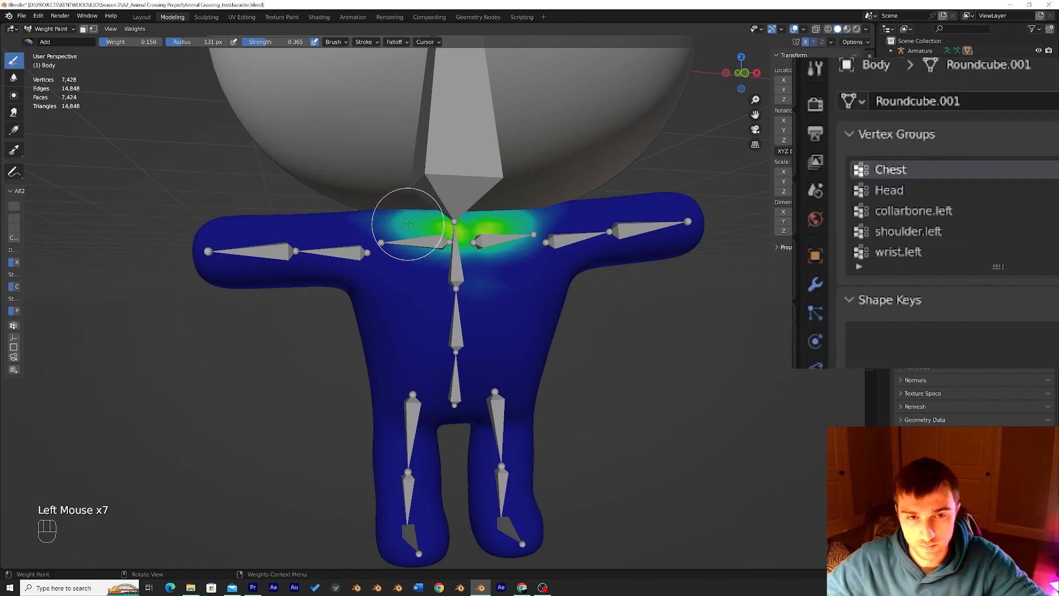
Even out the Chest weights at the top of the chest with the Average brush at strength 0.486
left_click(14, 95)
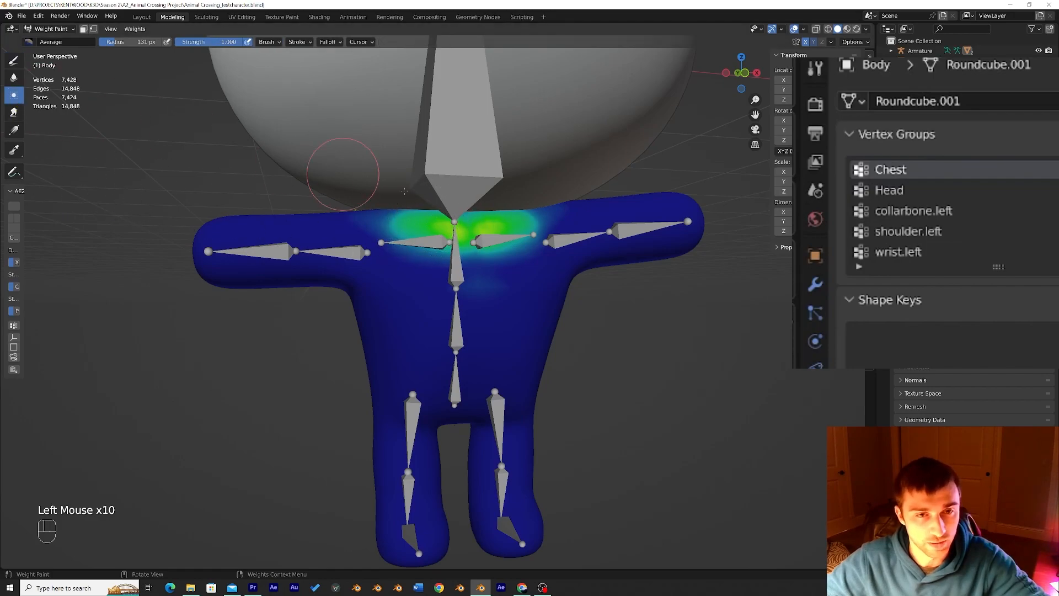
left_click(428, 237)
key("ctrl+z")
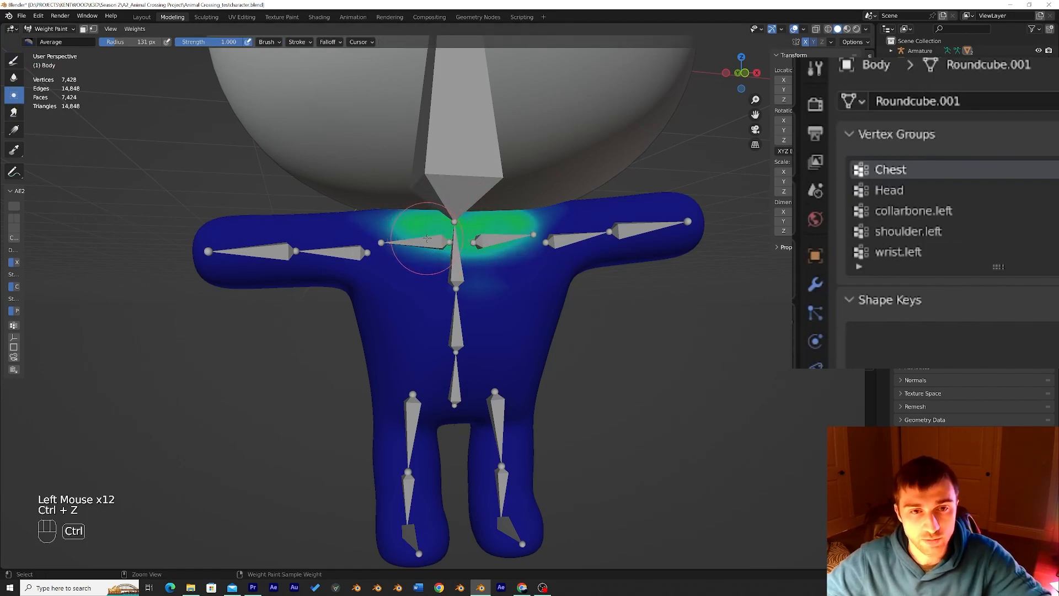
left_click_drag(226, 41, 210, 42)
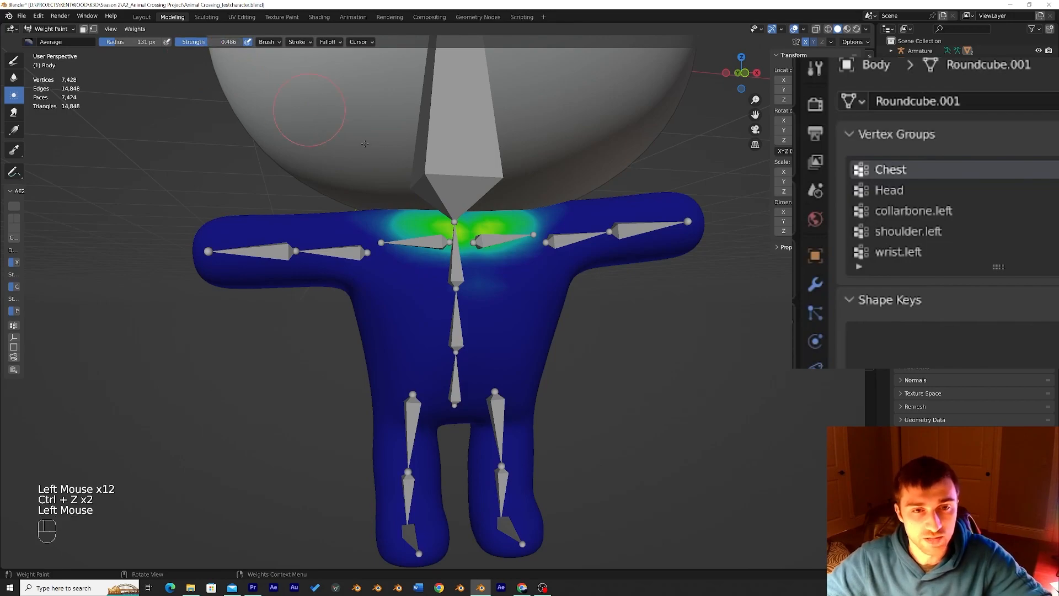
middle_click_drag(487, 232, 315, 168)
middle_click_drag(424, 222, 125, 77)
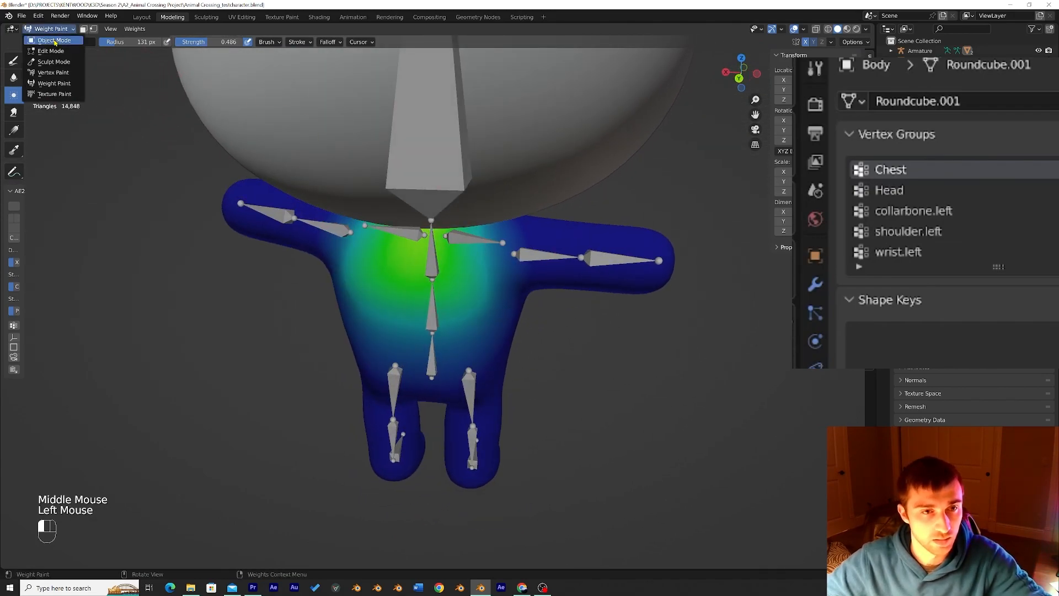
Leave Weight Paint mode, select the armature and put it in Pose Mode
left_click(54, 42)
mouse_move(386, 248)
middle_mouse_down()
mouse_move(256, 221)
mouse_move(417, 252)
mouse_move(374, 223)
middle_mouse_up()
scroll(256, 221, "down", 2)
left_click(50, 29)
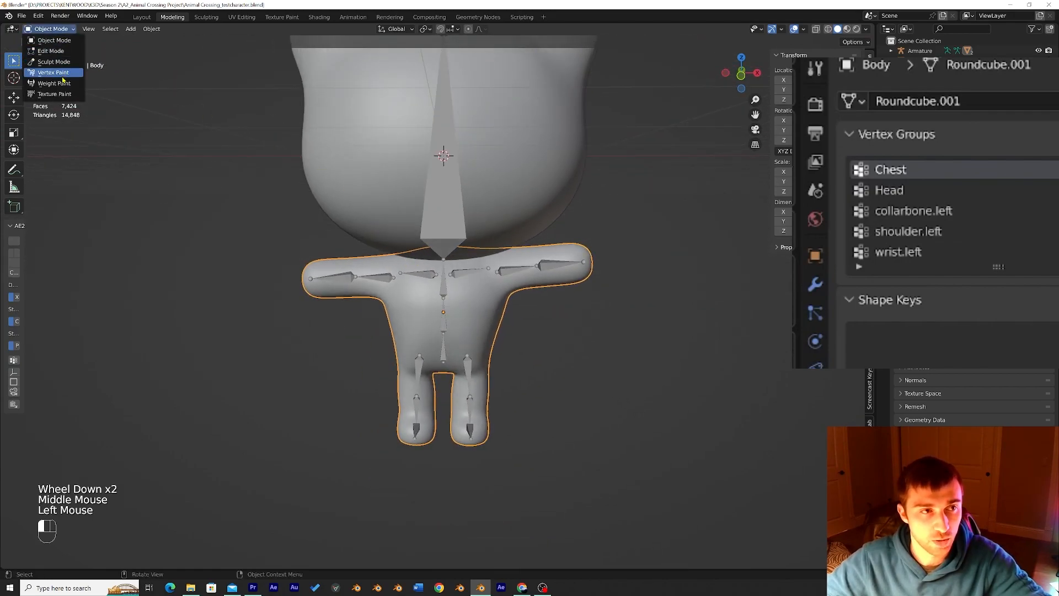
left_click(509, 275)
left_click_drag(51, 28, 49, 59)
Rotate the shoulder.left bone slightly and swing the wrist.left bone upward to pose the left arm
key("r")
key("r")
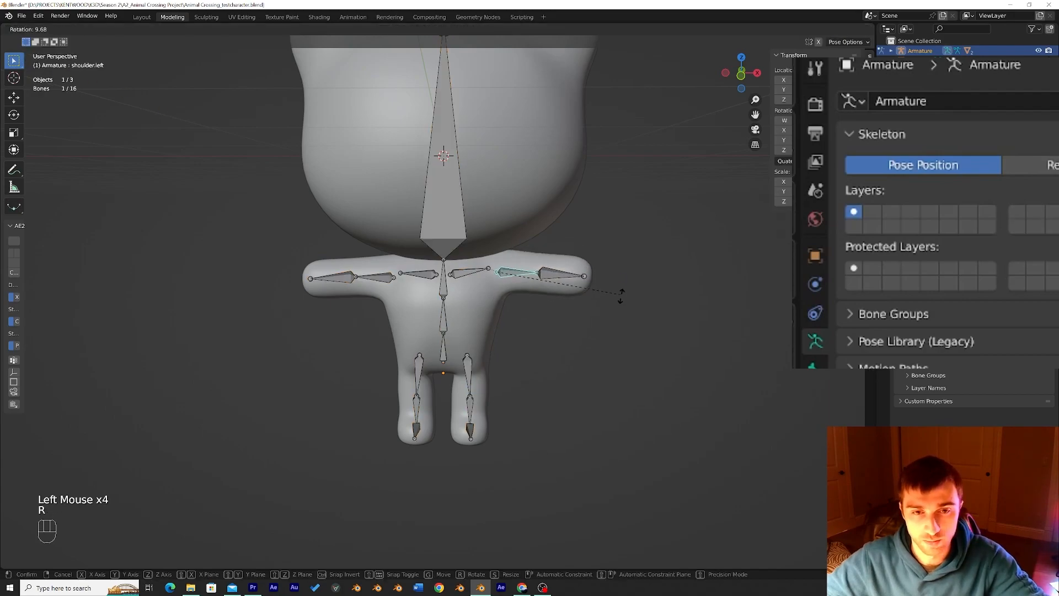
left_click(583, 296)
left_click(562, 277)
key("r")
left_click(662, 227)
Rotate the shoulder.right and wrist.right bones to raise the right arm
left_click(386, 278)
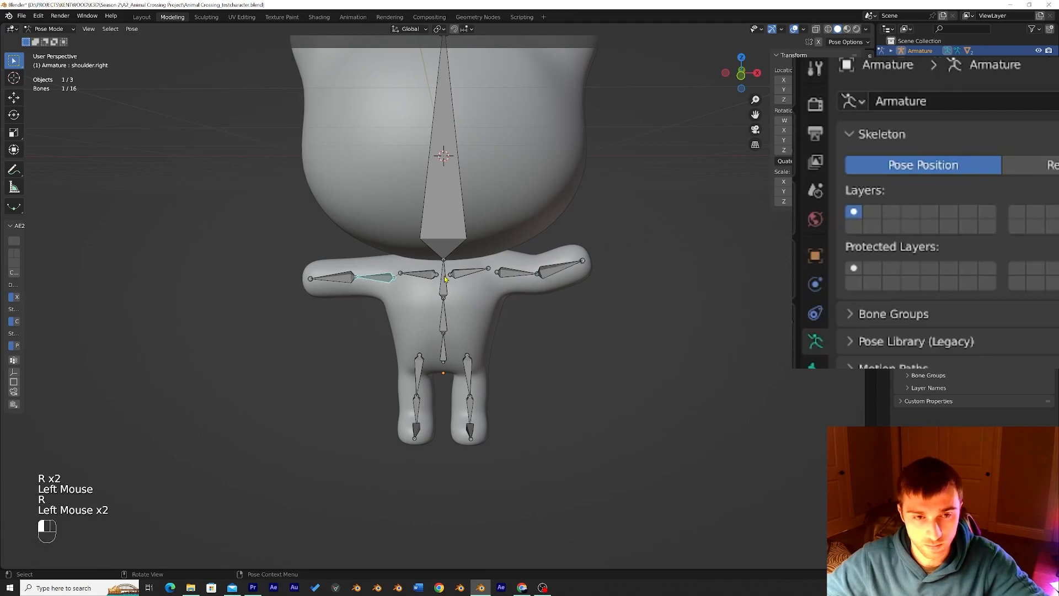
key("r")
key("ctrl+z")
left_click(443, 281)
key("r")
left_click(522, 302)
left_click(331, 276)
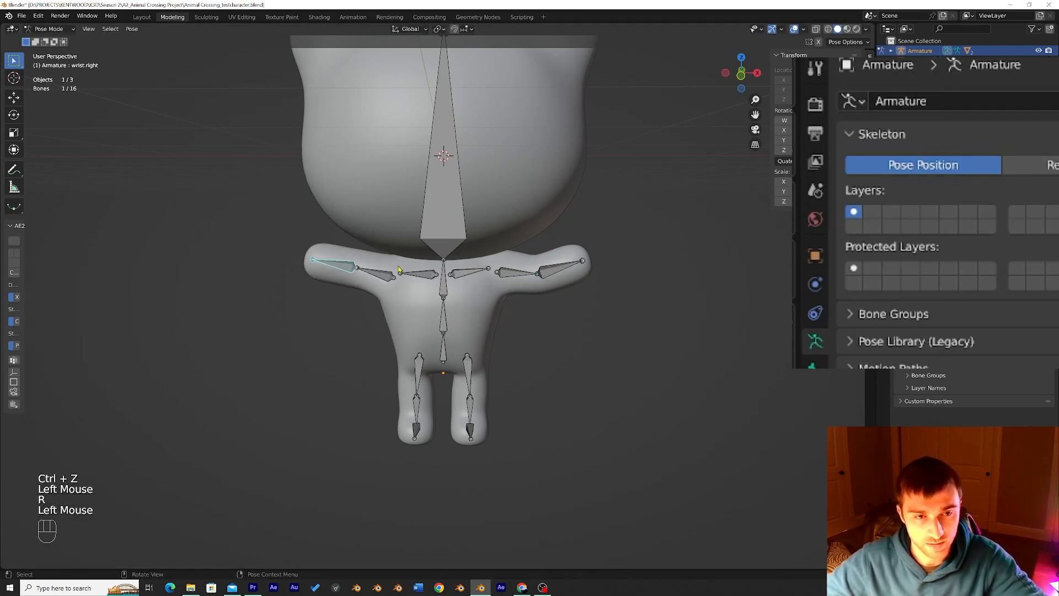
key("r")
left_click(499, 320)
Try tilting the Head bone sideways and undo the rotation
left_click(475, 237)
key("r")
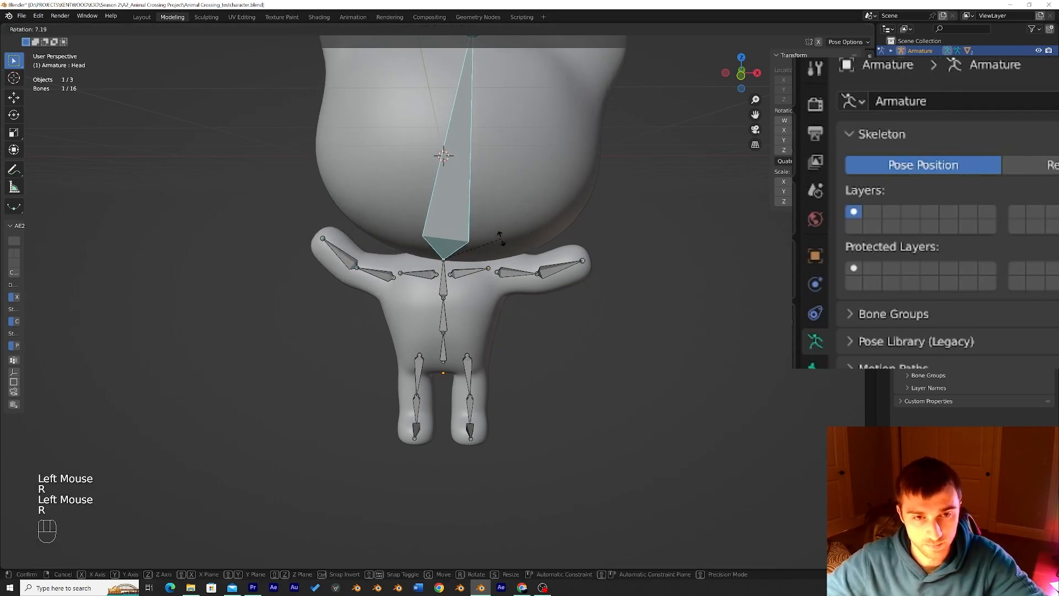
left_click(487, 232)
key("ctrl+z")
Rotate the Thigh.Left bone in side view to swing the left leg backward
left_click(523, 369)
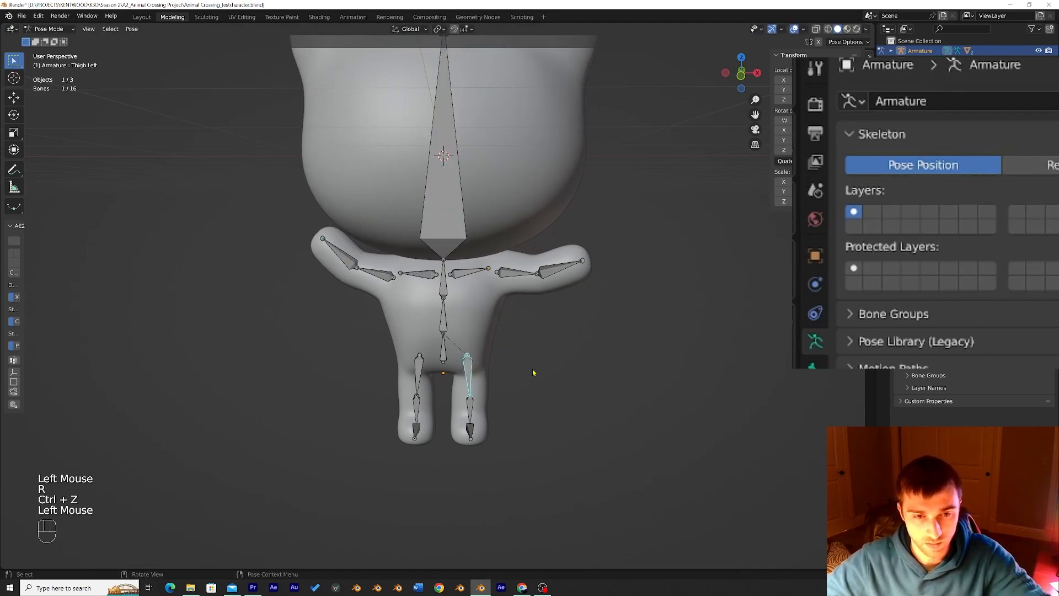
middle_click_drag(522, 370, 461, 367)
key("r")
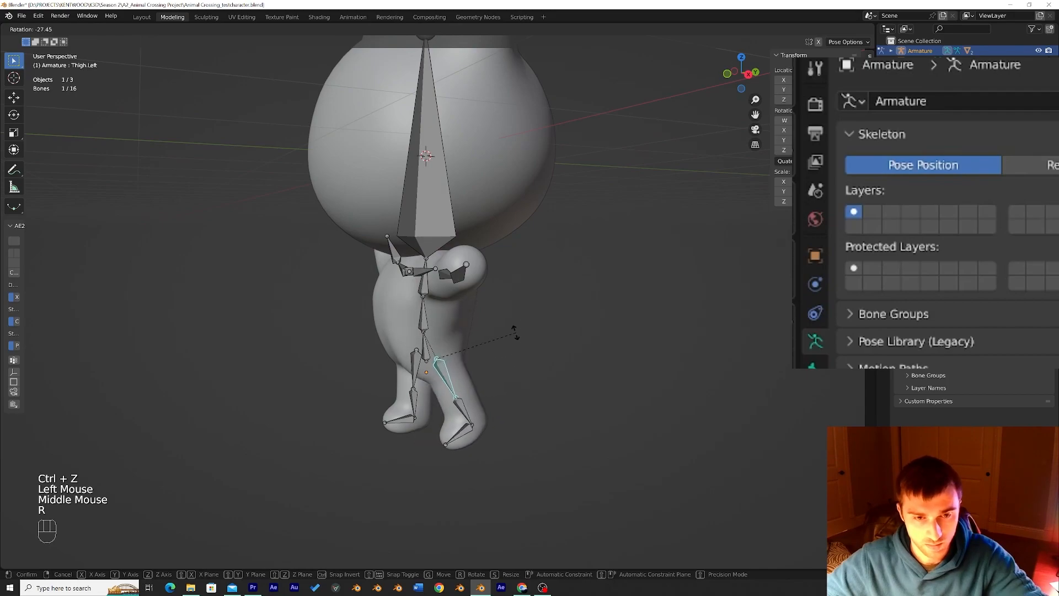
left_click(510, 326)
middle_click_drag(510, 326, 480, 333)
key("ctrl+z")
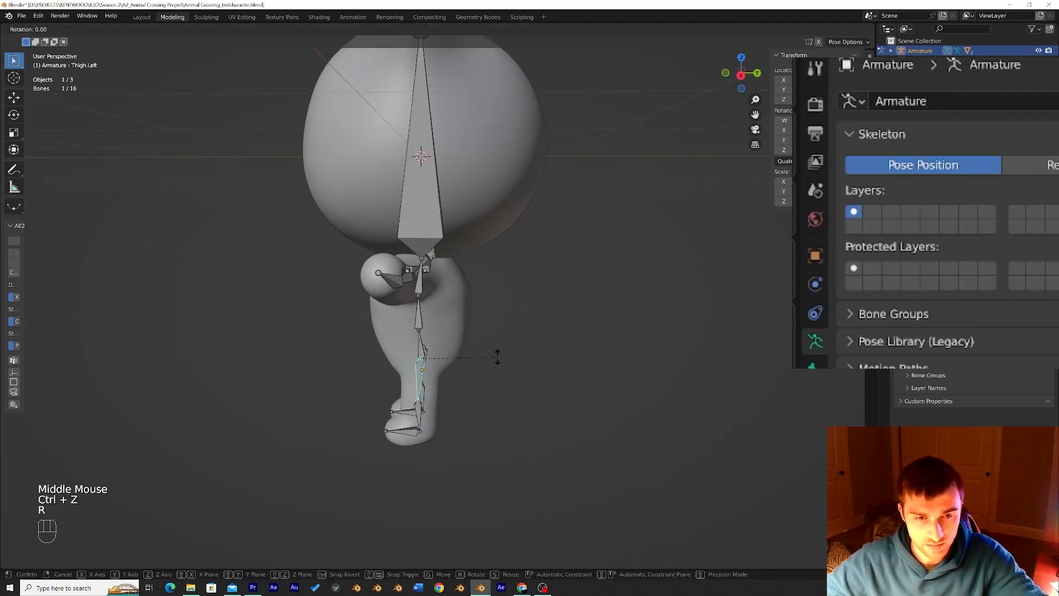
key("r")
left_click(518, 322)
Rotate the Knee.Left bone to bend the lower leg back, and swing the Thigh.Left bone further backward
left_click(440, 412)
key("r")
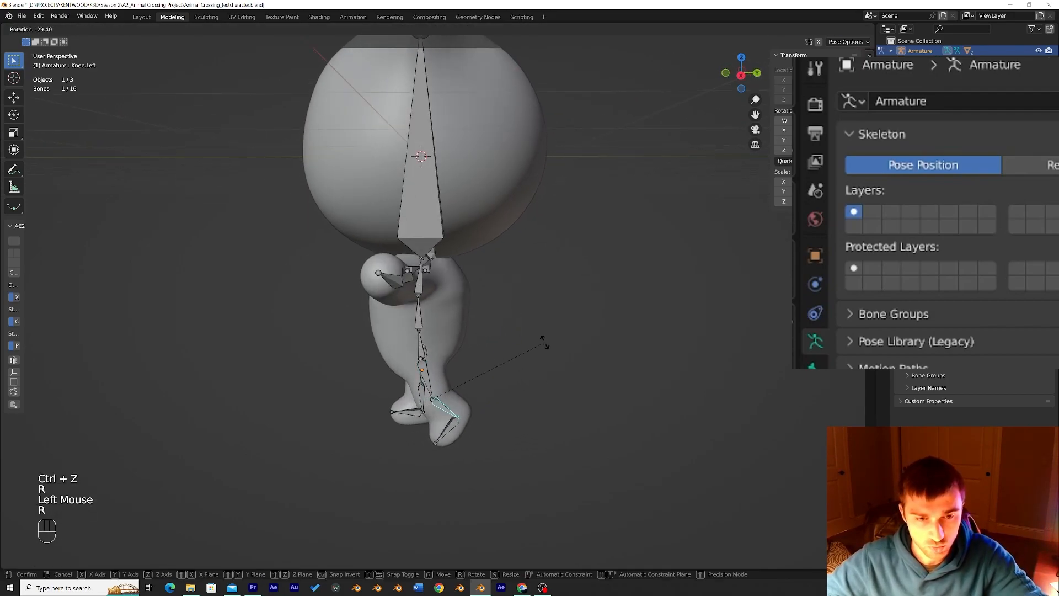
left_click(471, 359)
left_click(426, 379)
key("r")
left_click(544, 363)
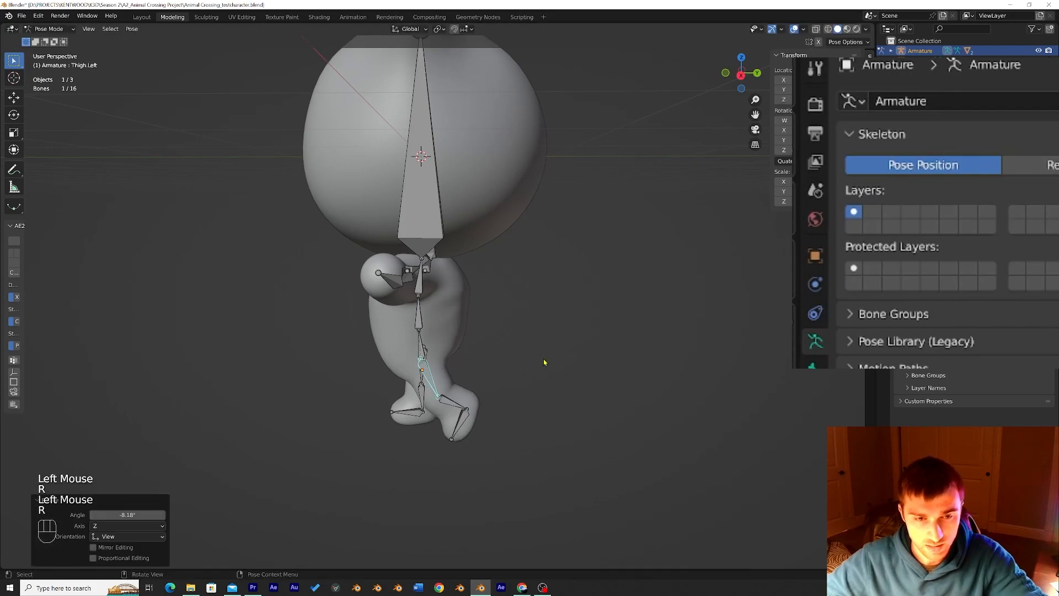
key("r")
left_click(553, 347)
Rotate the Thigh.Left bone 13.5° as seen from behind and check the leg from the side and front
middle_click_drag(553, 347, 429, 334)
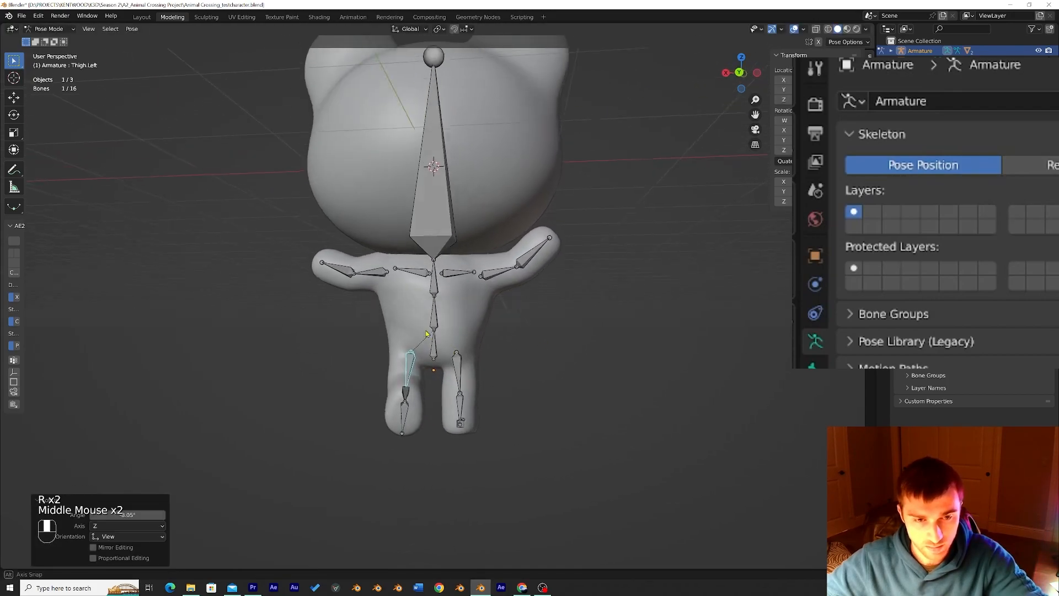
key("r")
left_click(525, 383)
middle_click_drag(525, 383, 548, 372)
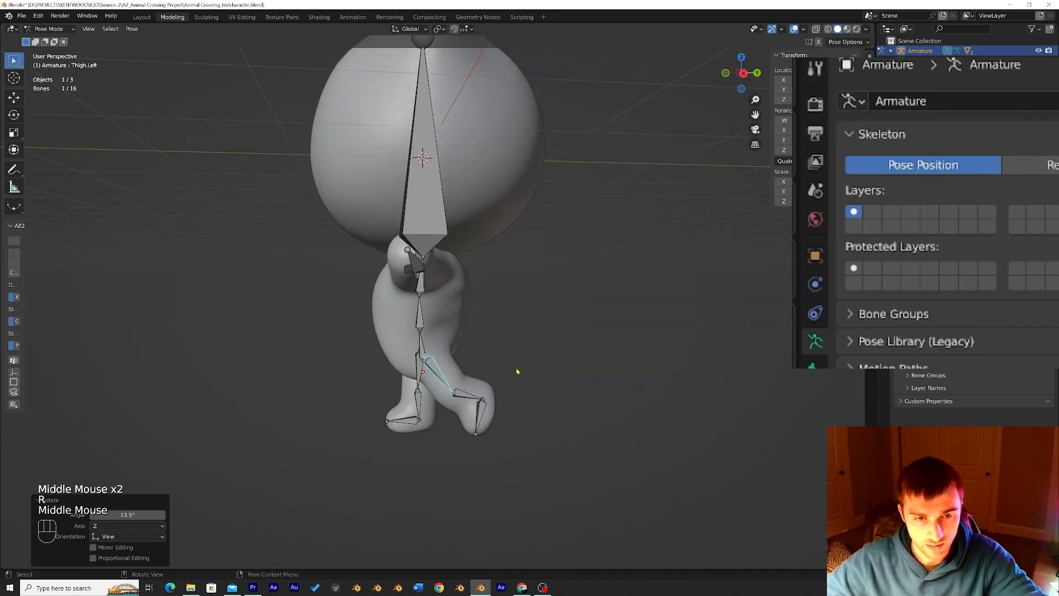
middle_click_drag(447, 336, 566, 375)
scroll(556, 338, "down", 2)
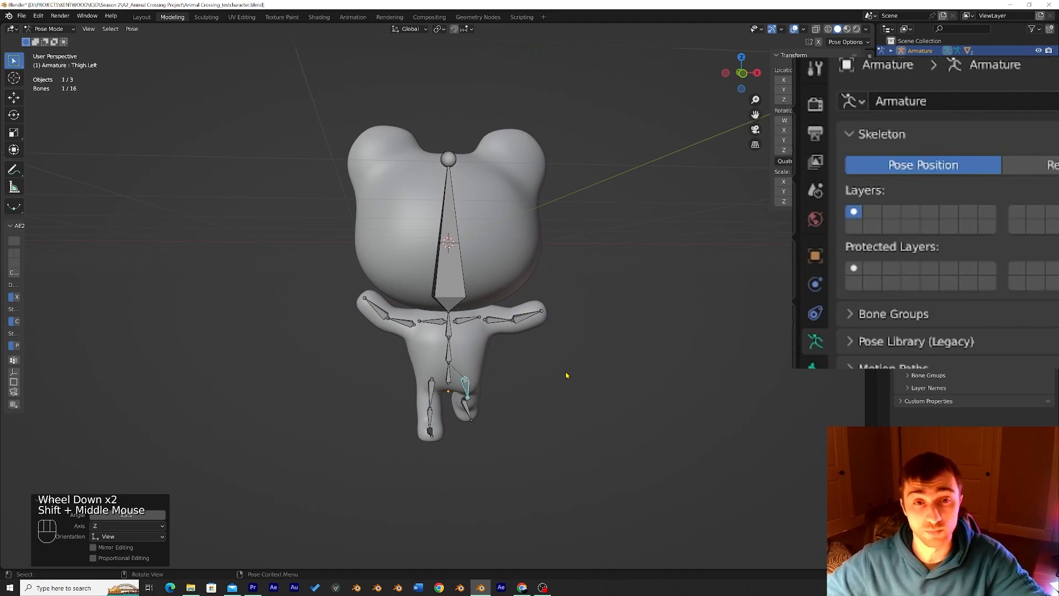
Rotate the Thigh.Right bone in side view to swing the right leg forward, and tilt the right foot upward
left_click(434, 389)
middle_click_drag(508, 397, 610, 402)
key("r")
left_click(443, 415)
left_click(468, 417)
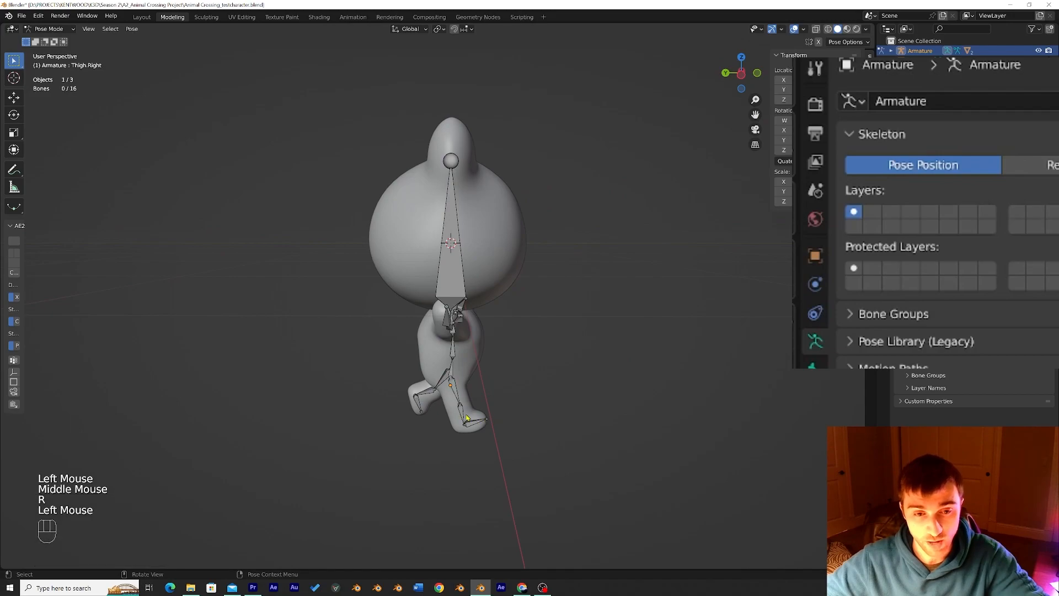
key("r")
left_click(564, 389)
Swing the Thigh.Right bone a further 15.4° forward
left_click(468, 391)
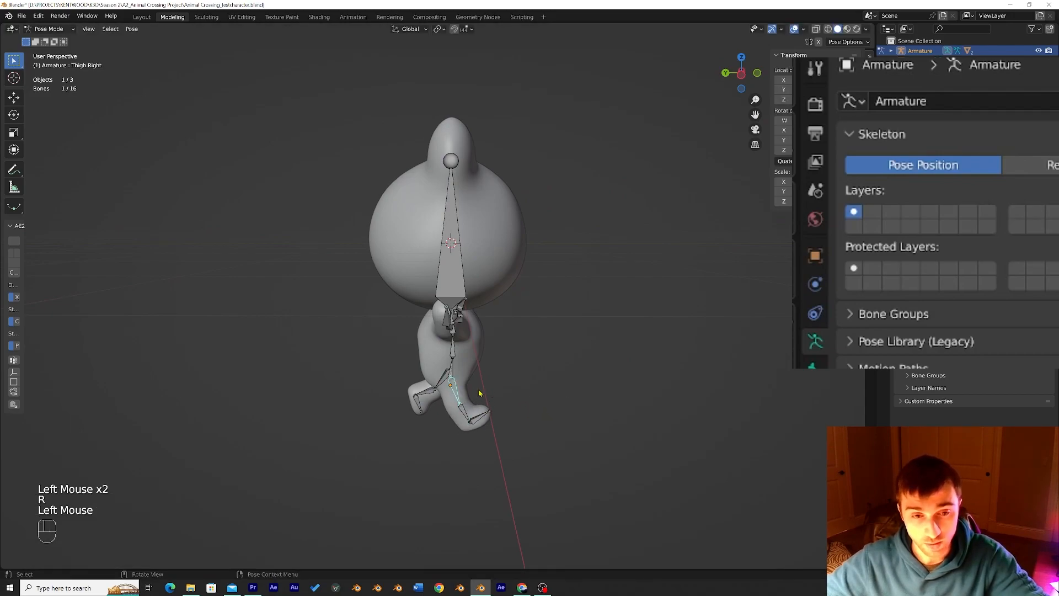
key("r")
left_click(529, 374)
middle_click_drag(531, 371, 426, 421)
scroll(513, 363, "up", 2)
key("r")
left_click(550, 477)
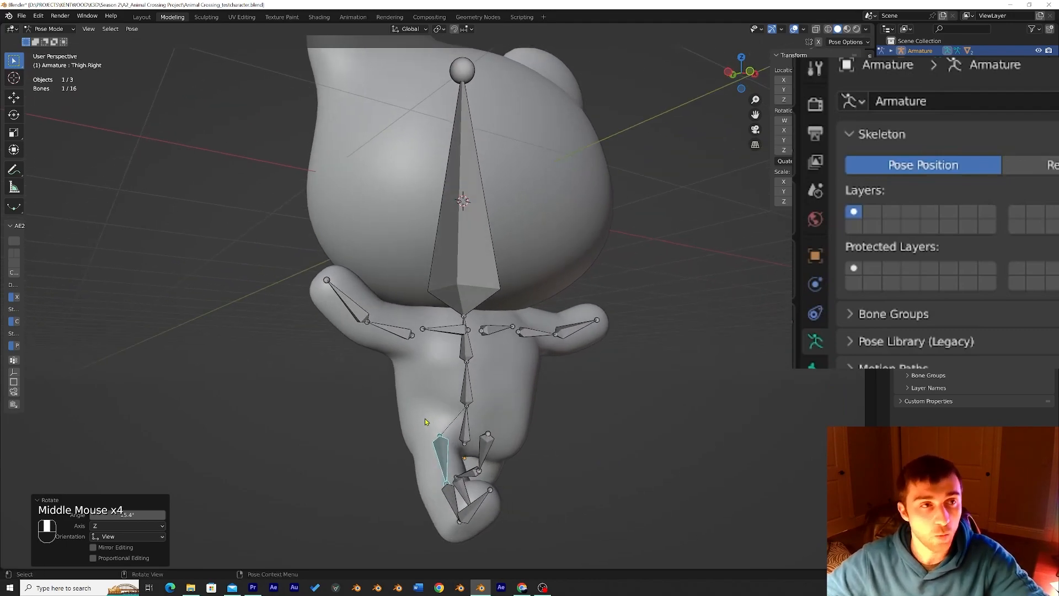
Put the body mesh back in Weight Paint mode and select the Thigh.Right vertex group
left_click(49, 28)
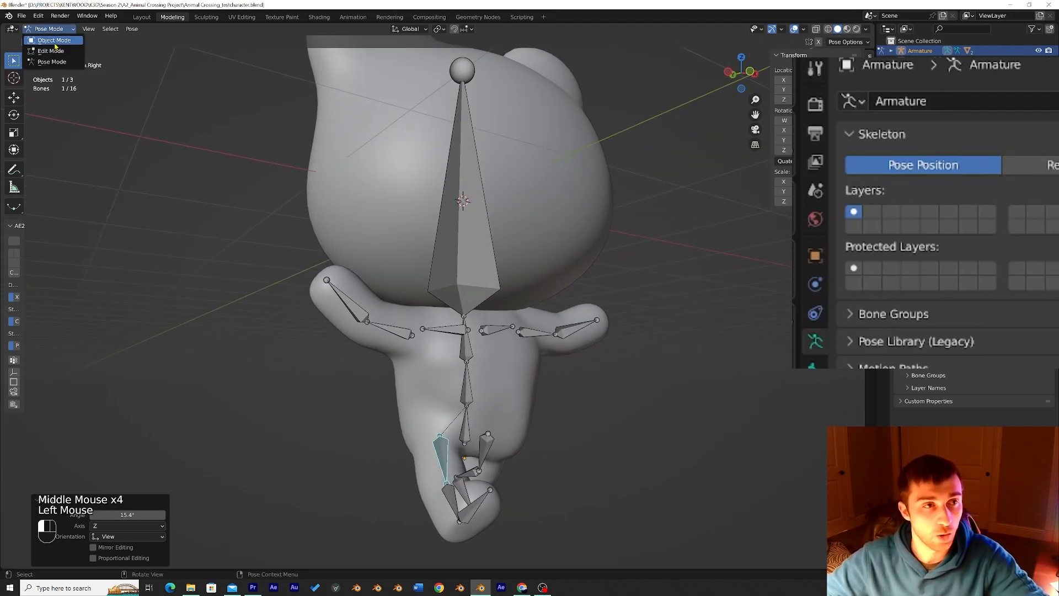
left_click(55, 43)
left_click(442, 398)
left_click(52, 29)
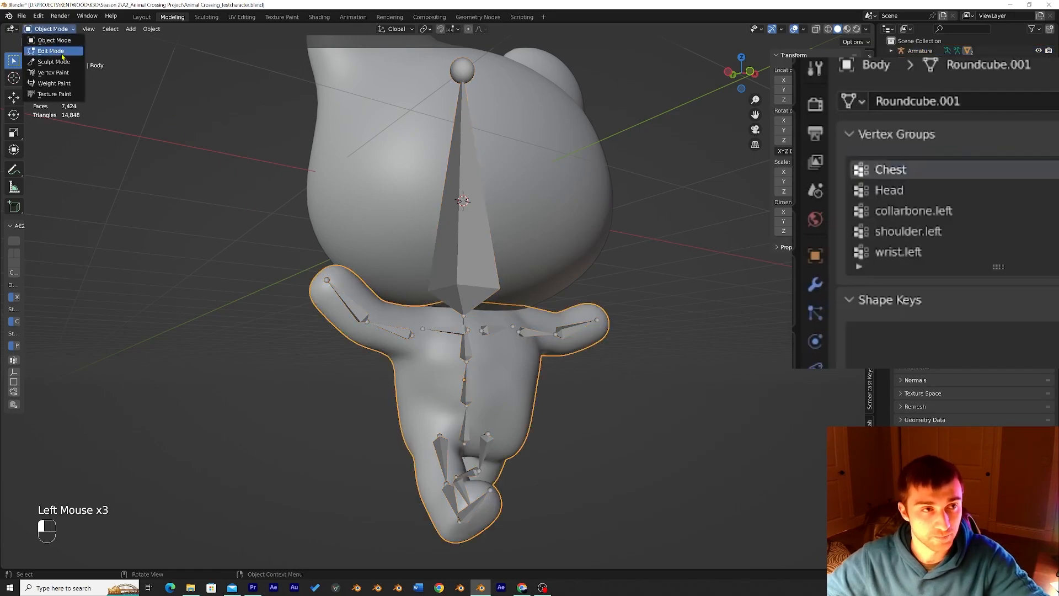
left_click(67, 84)
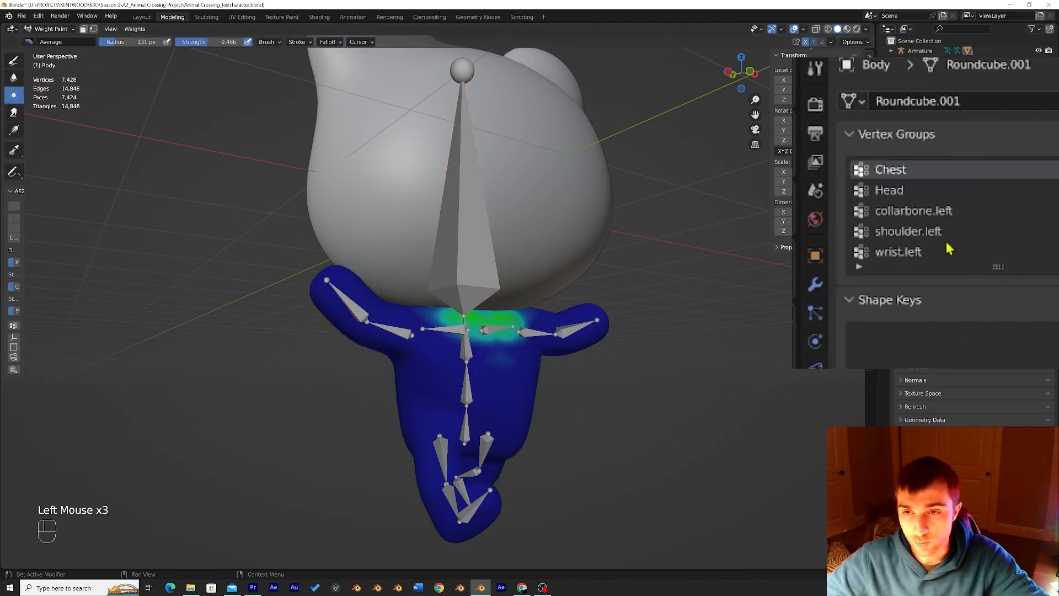
left_click(914, 213)
scroll(916, 245, "down", 4)
left_click(914, 252)
left_click(913, 230)
scroll(915, 228, "down", 2)
left_click(915, 231)
left_click(924, 251)
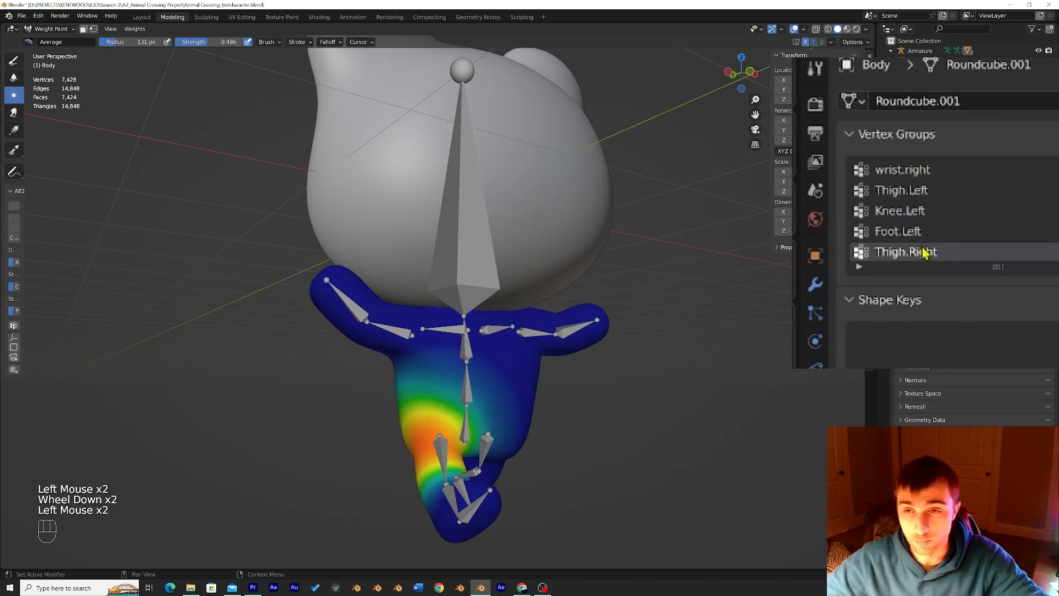
middle_click_drag(481, 396, 418, 397)
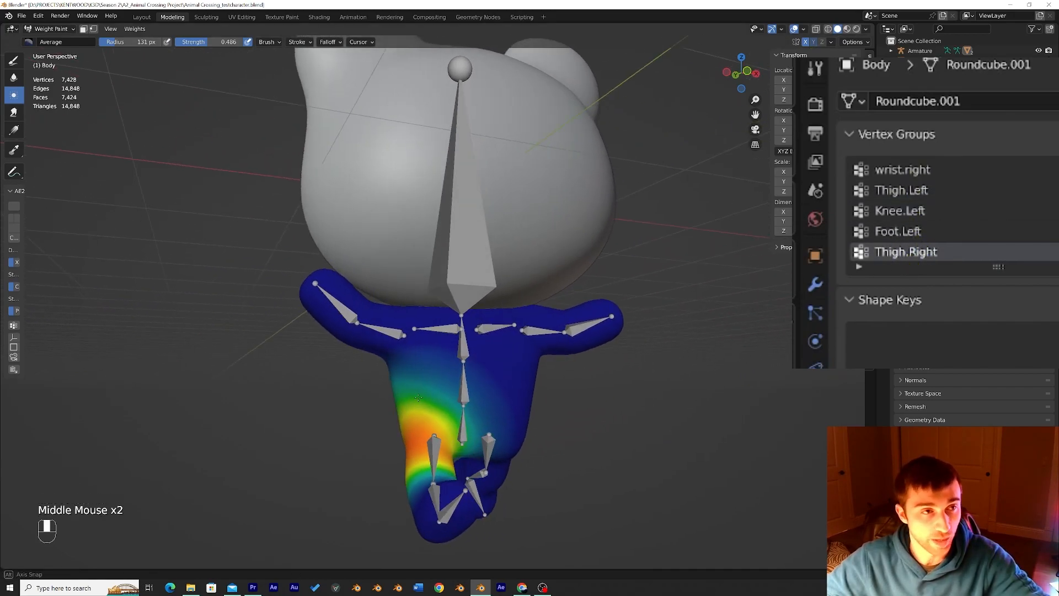
Paint down the Thigh.Right weights across the torso above the right thigh, using the Draw brush with Subtract
left_click(30, 42)
left_click(13, 59)
left_click(14, 60)
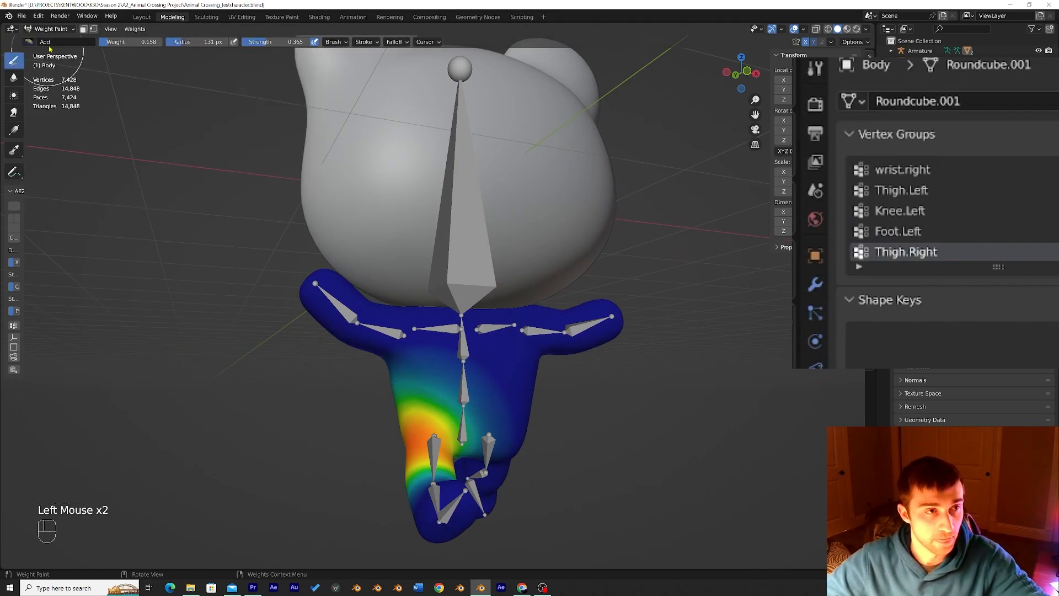
left_click(30, 41)
left_click(282, 72)
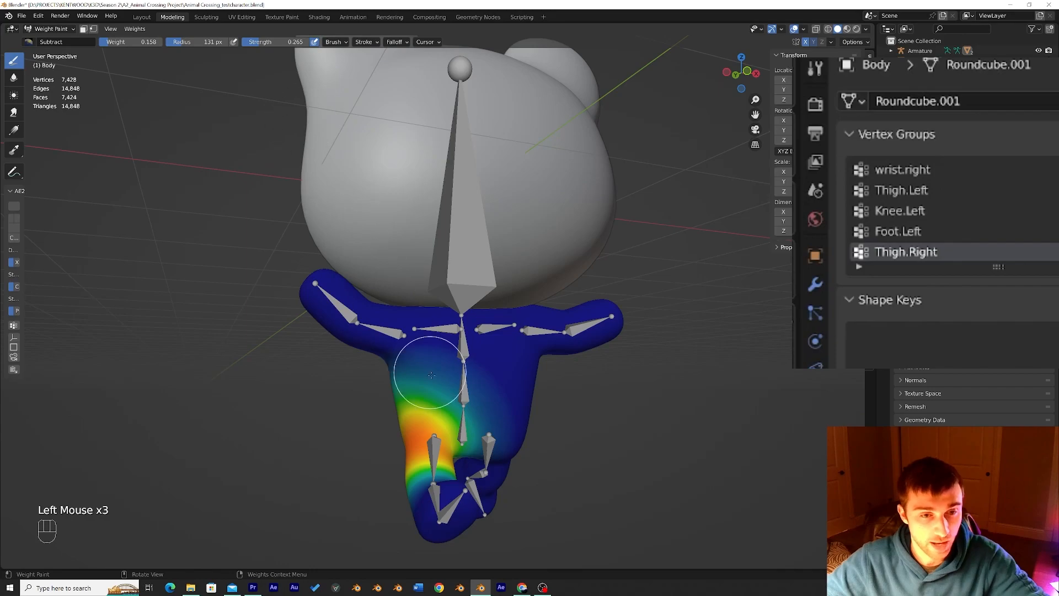
left_click_drag(435, 380, 411, 380)
mouse_move(395, 384)
middle_mouse_down()
mouse_move(451, 390)
mouse_move(431, 401)
middle_mouse_up()
left_click(424, 391)
left_click(426, 366)
left_click(407, 390)
left_click(425, 393)
left_click(426, 391)
left_click(431, 401)
left_click(439, 387)
left_click(490, 385)
middle_click_drag(490, 384, 456, 385)
left_click(481, 375)
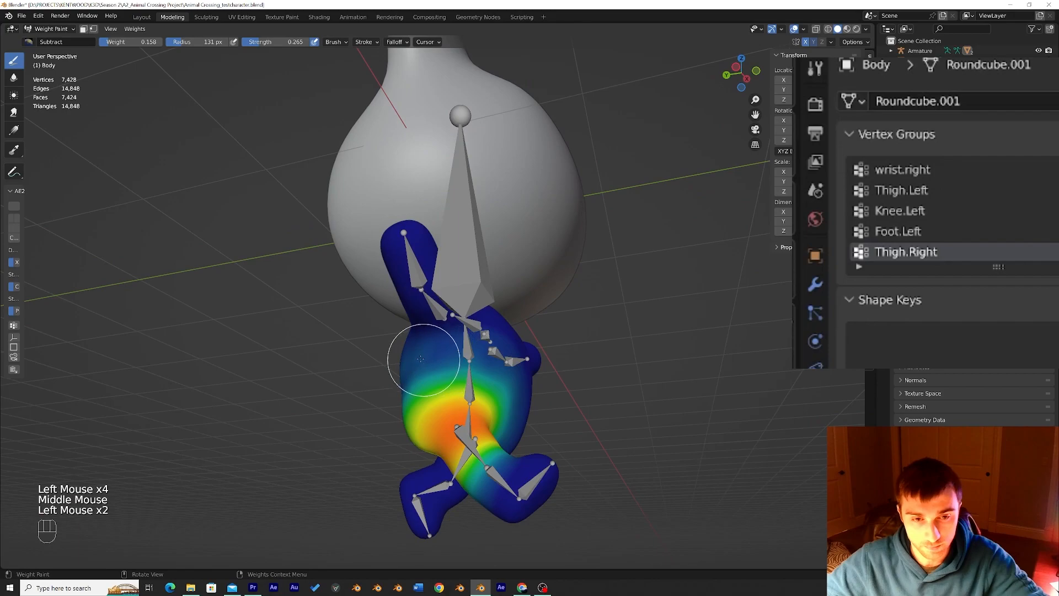
left_click(14, 95)
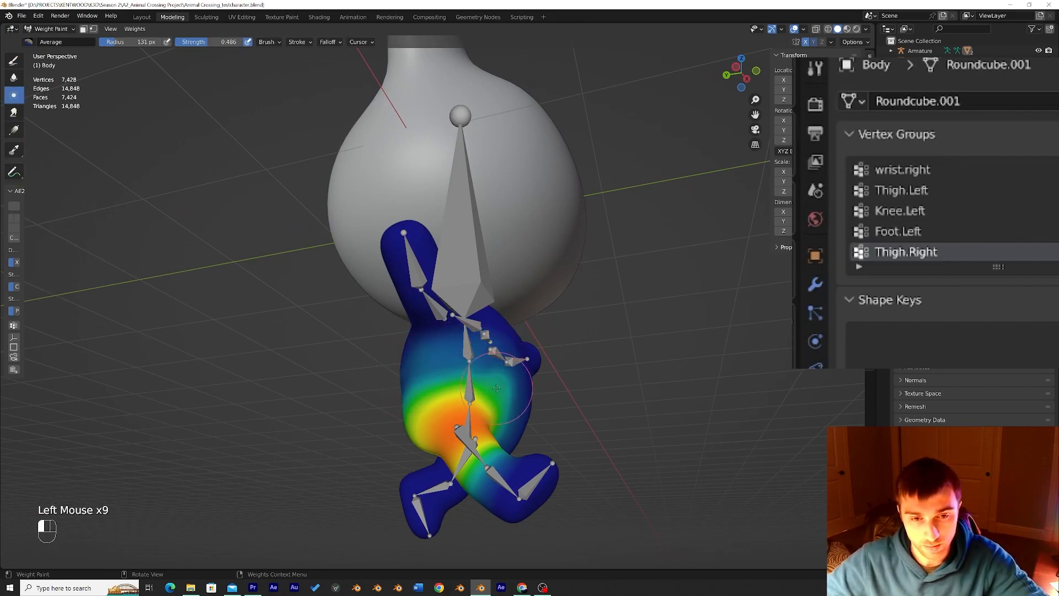
key("ctrl+z")
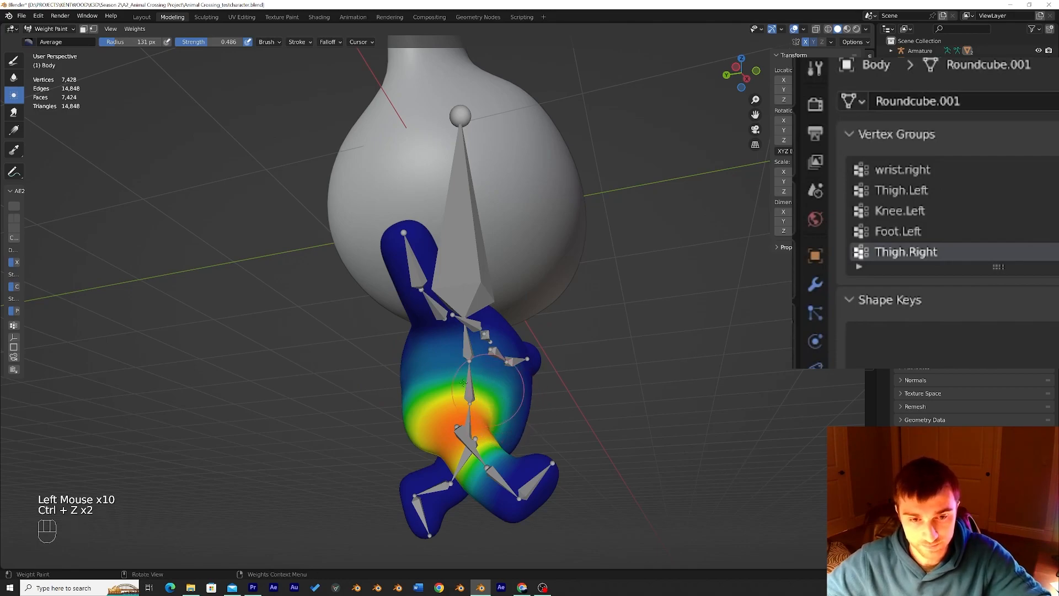
left_click(41, 32)
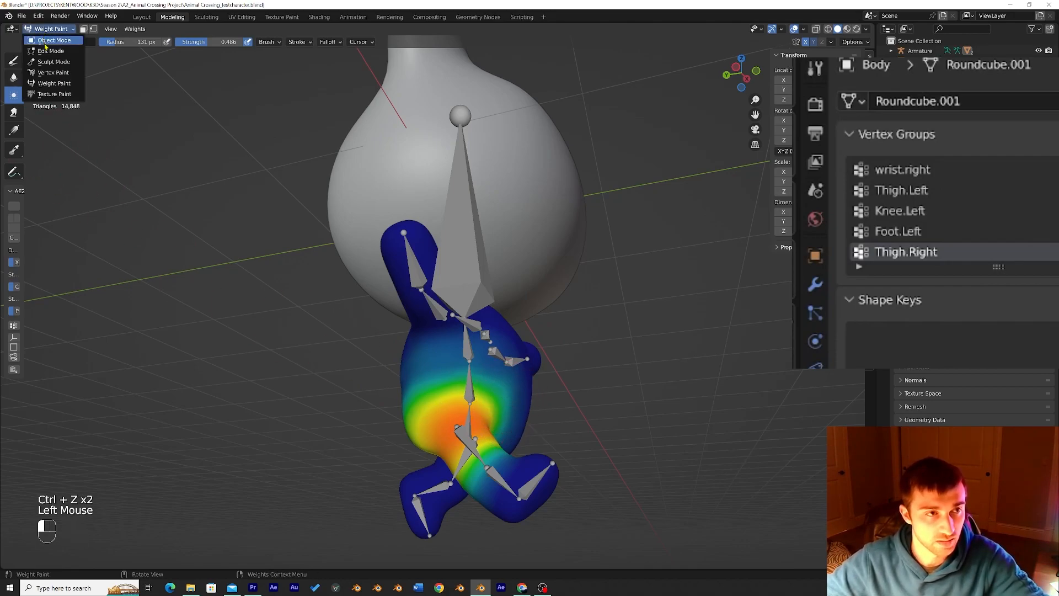
Return to the subtracting Draw brush and reduce the remaining Thigh.Right weights on the belly and upper torso
left_click(15, 59)
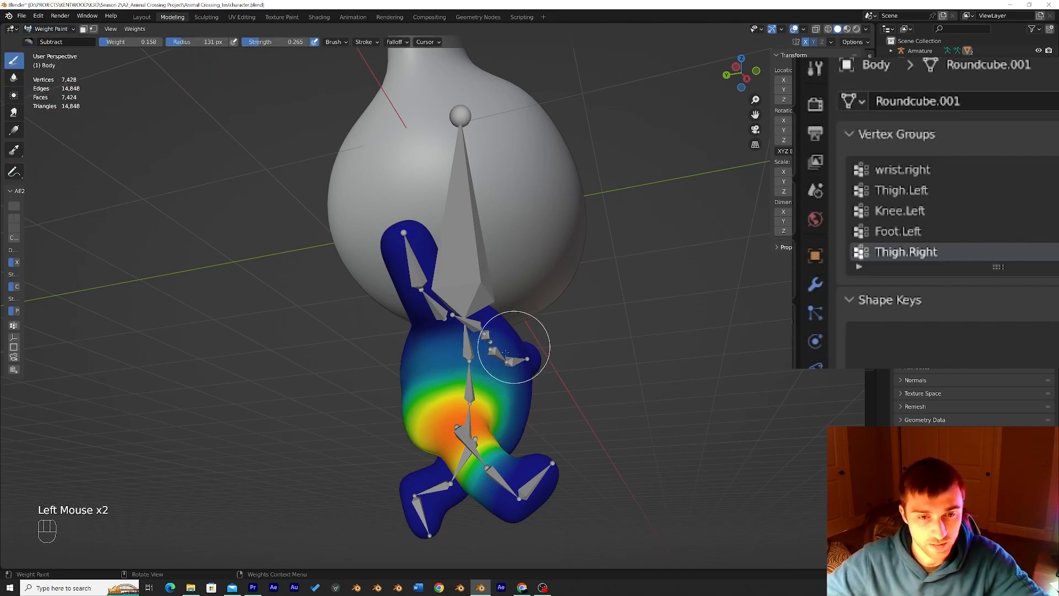
middle_click_drag(511, 388, 485, 387)
left_click(486, 387)
left_click(481, 389)
left_click(469, 386)
left_click(455, 383)
left_click(425, 367)
left_click(402, 371)
left_click(421, 359)
left_click(434, 346)
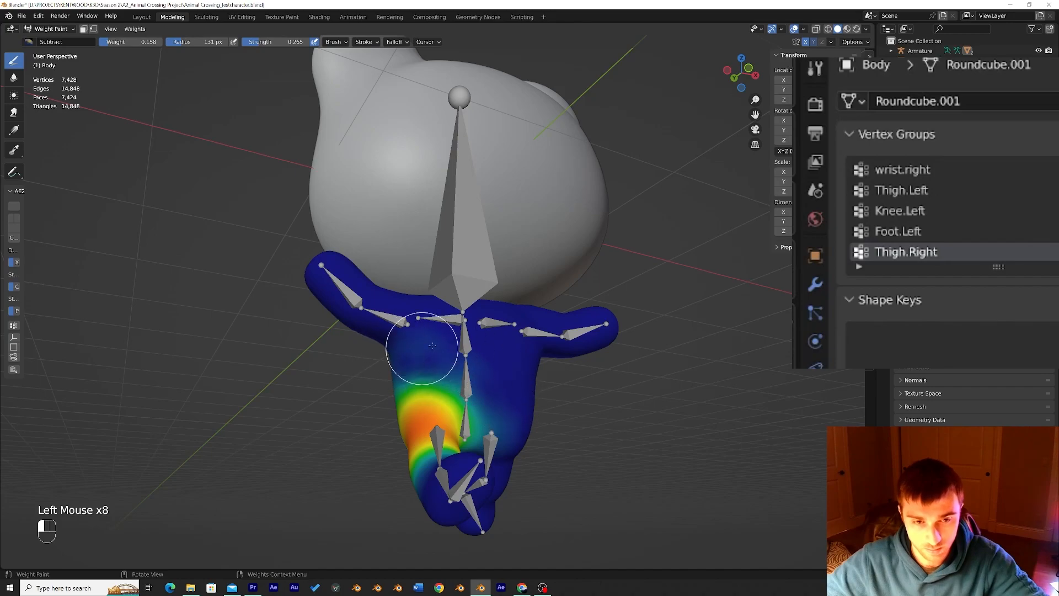
Subtract Thigh.Right weight from the other side of the torso above the hips
middle_click_drag(494, 376, 484, 343)
left_click(412, 366)
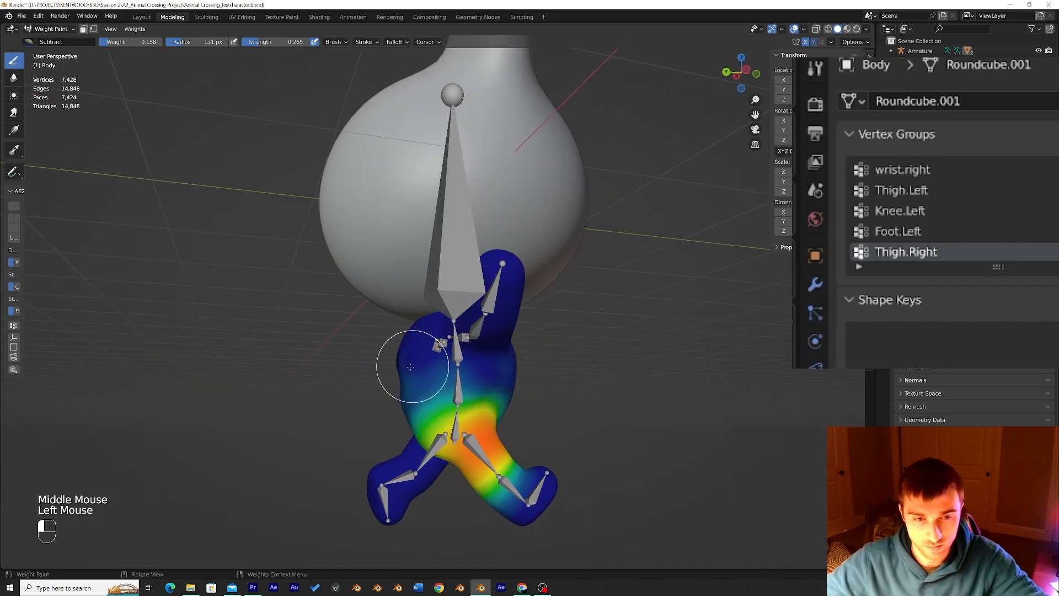
middle_click_drag(408, 384, 484, 368)
left_click_drag(417, 389, 492, 355)
mouse_move(506, 361)
middle_mouse_down()
mouse_move(463, 396)
mouse_move(309, 364)
mouse_move(176, 297)
middle_mouse_up()
Set the Draw brush to Add and put the body in Object Mode to check how the right hip deforms
left_click(28, 42)
left_click(47, 54)
left_click(50, 28)
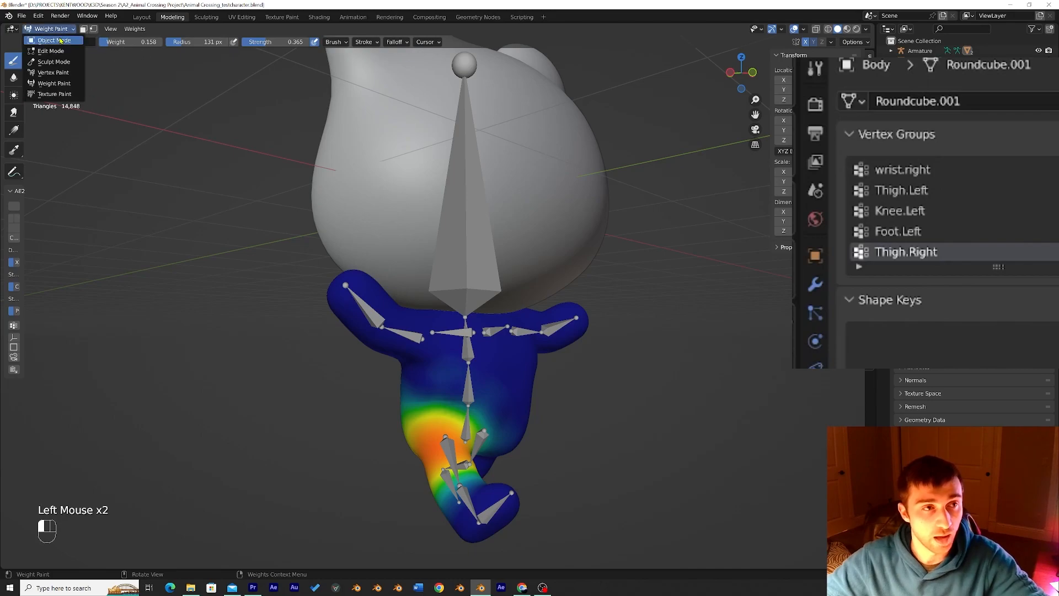
left_click(50, 34)
middle_click_drag(486, 419, 482, 482)
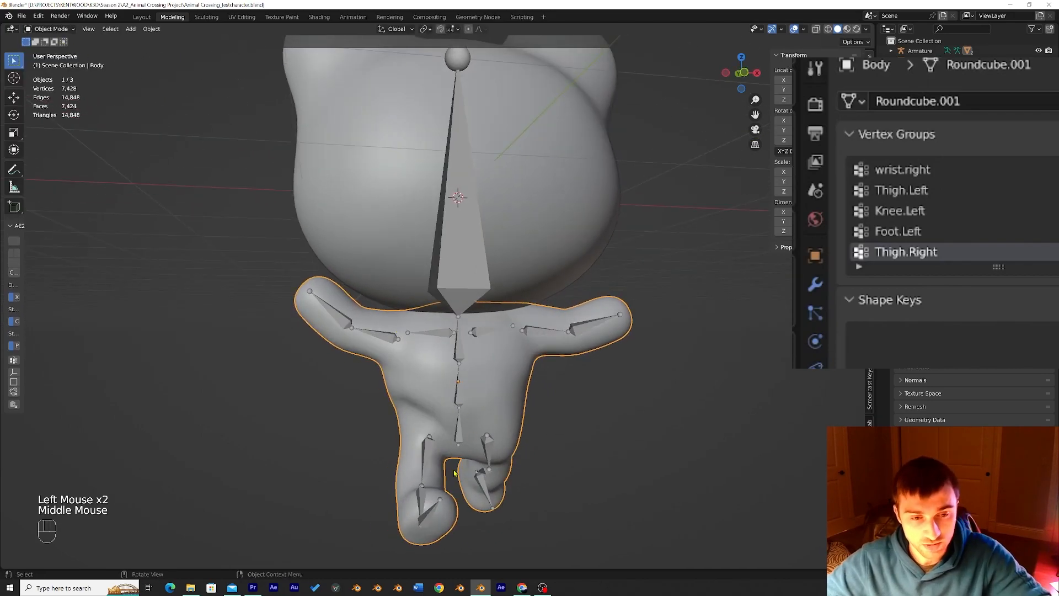
Undo the switch to Object Mode and the recent subtract strokes on the Thigh.Right weights
key("ctrl+z")
key("ctrl+z")
key("ctrl+z")
key("ctrl+z")
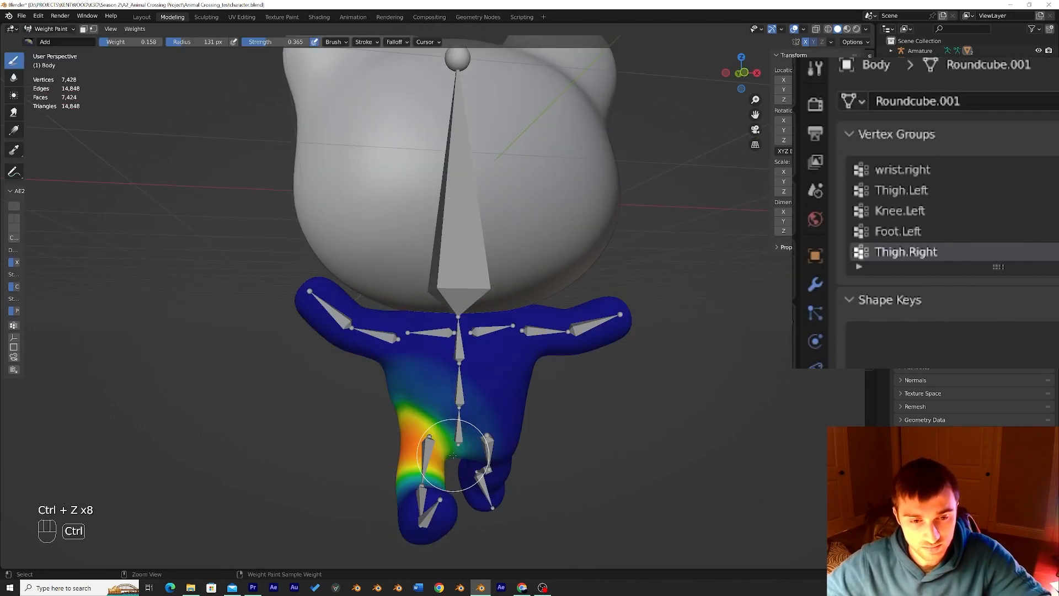
key("ctrl+z")
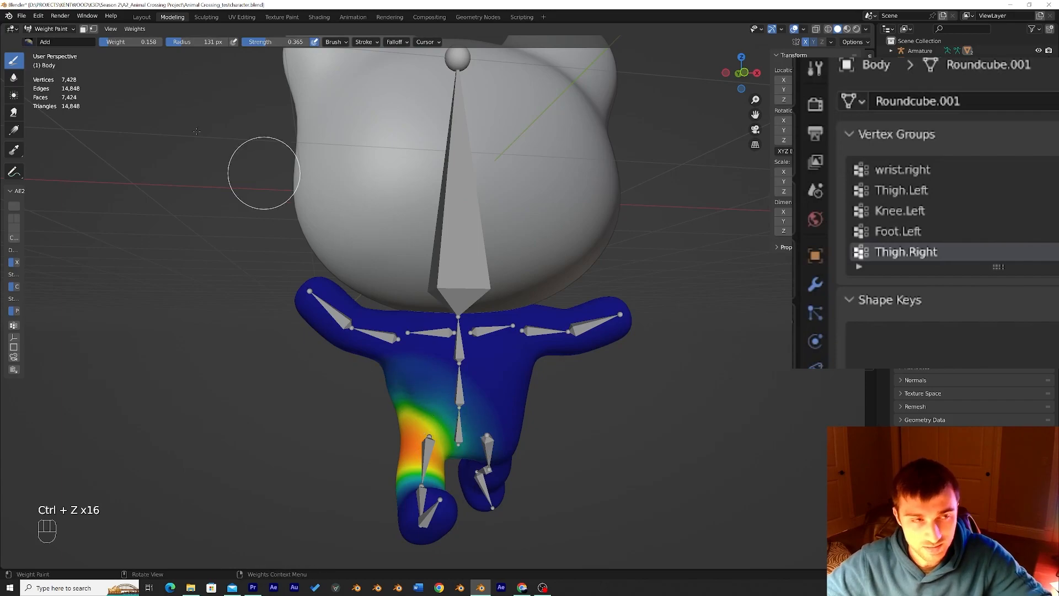
Switch the body to Vertex Paint mode and examine the shading and deformation around the right hip and leg
left_click(49, 29)
left_click(51, 72)
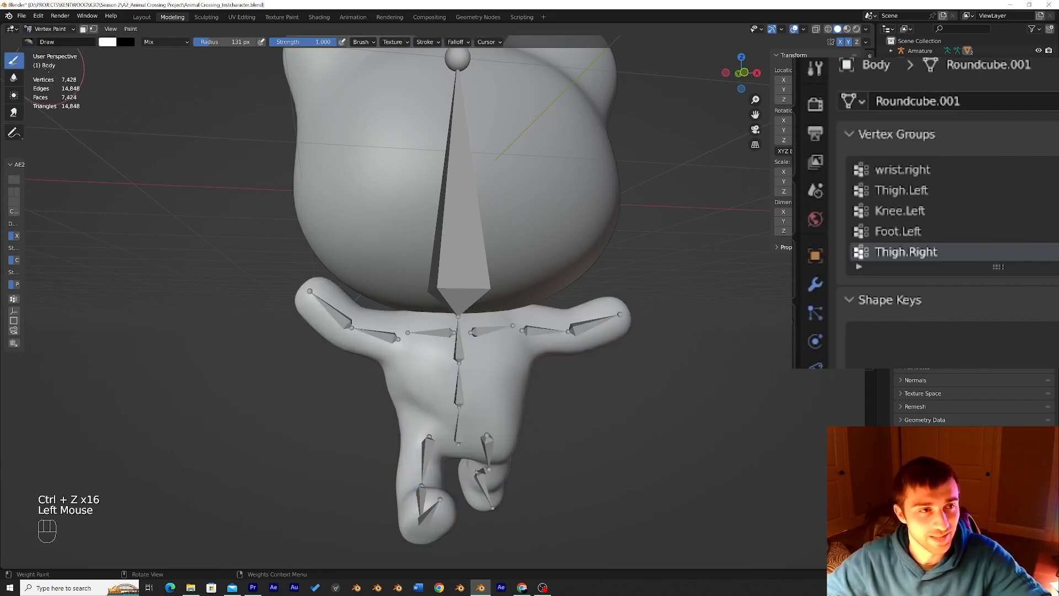
mouse_move(441, 419)
middle_mouse_down()
mouse_move(468, 424)
mouse_move(412, 417)
mouse_move(424, 416)
middle_mouse_up()
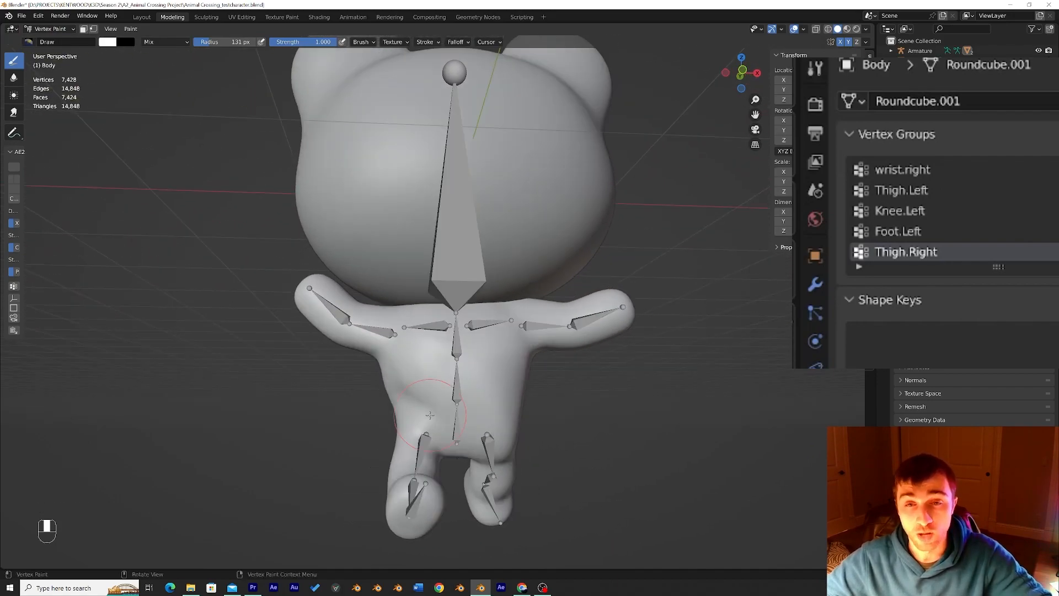
scroll(428, 415, "down", 2)
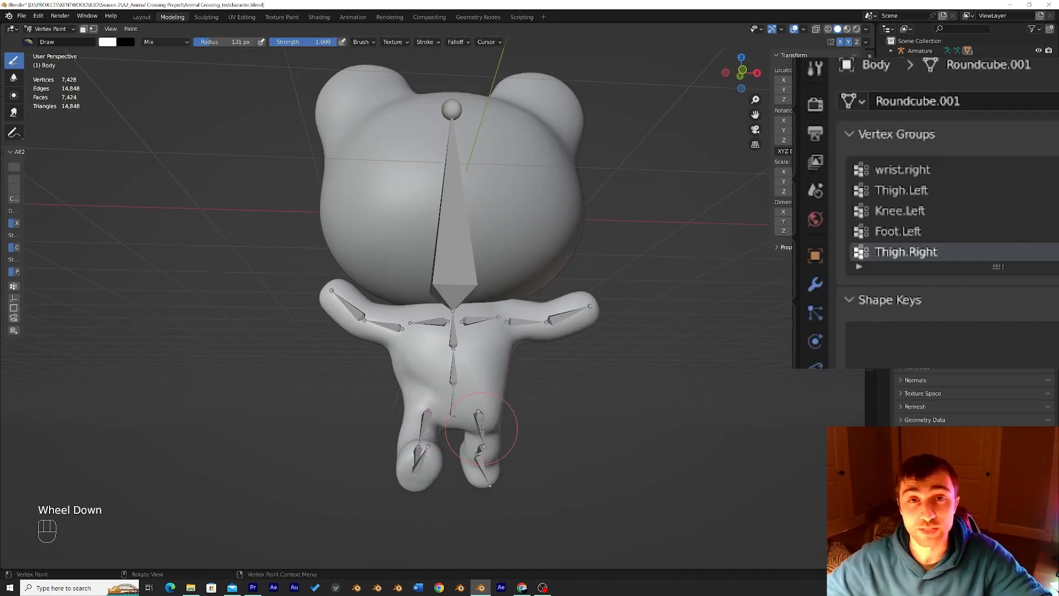
middle_click_drag(481, 428, 476, 441)
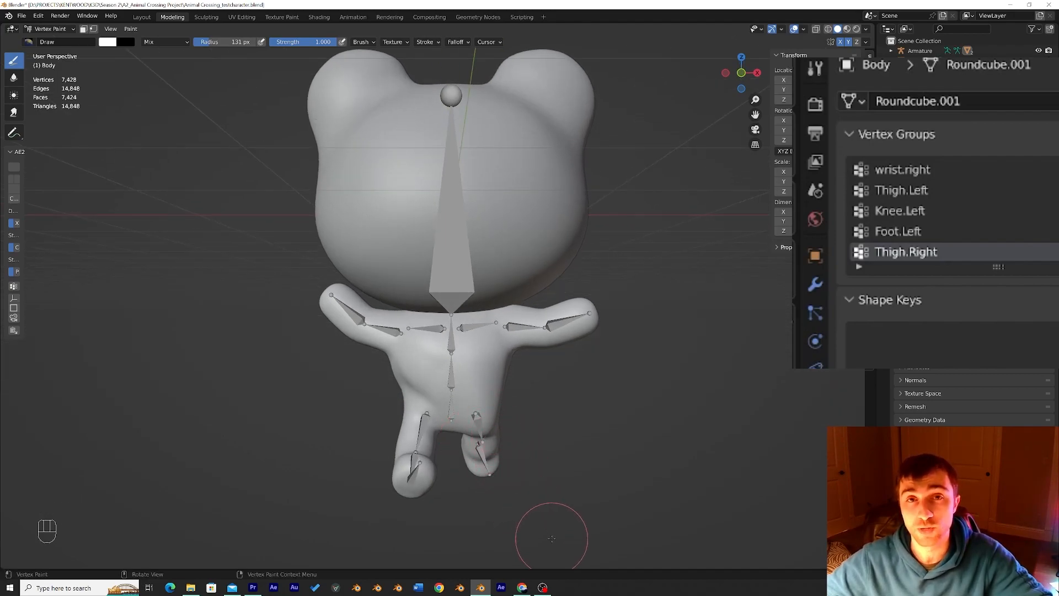
scroll(458, 494, "up", 2)
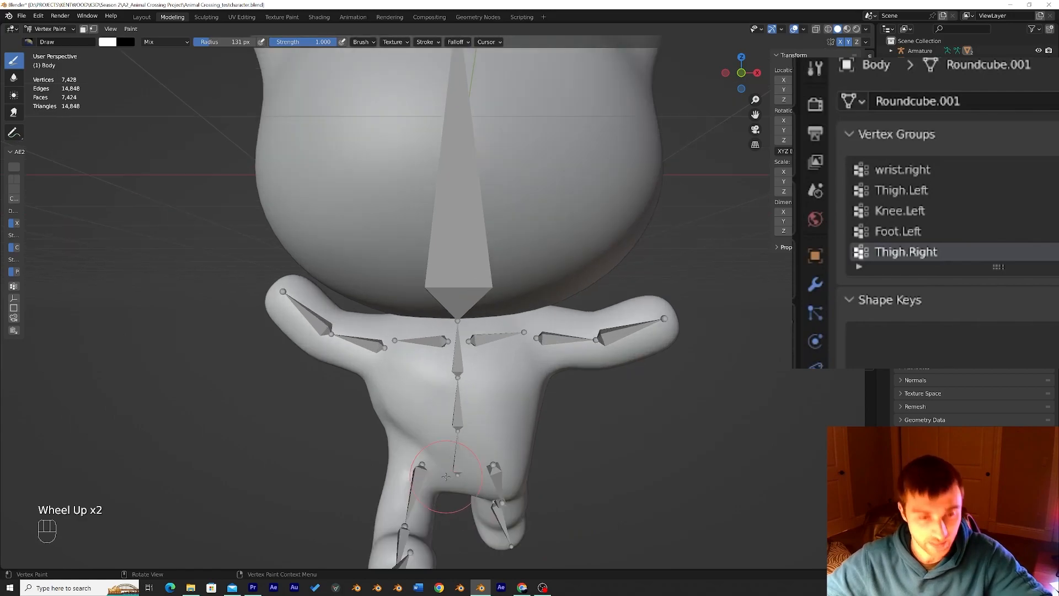
middle_click_drag(436, 468, 496, 380, "shift")
scroll(496, 381, "up", 1)
scroll(489, 403, "down", 1)
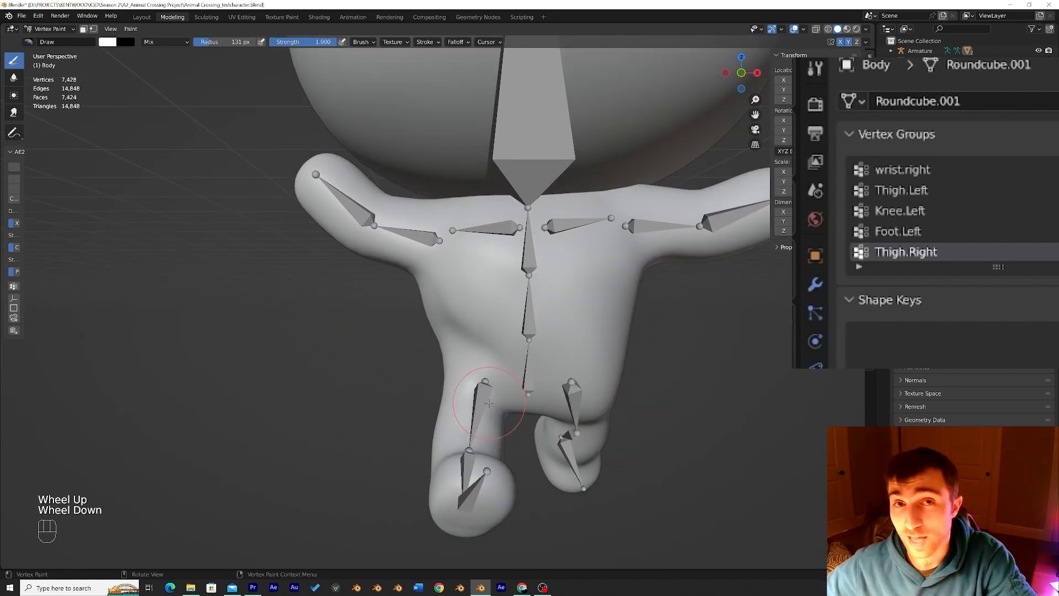
left_click(542, 587)
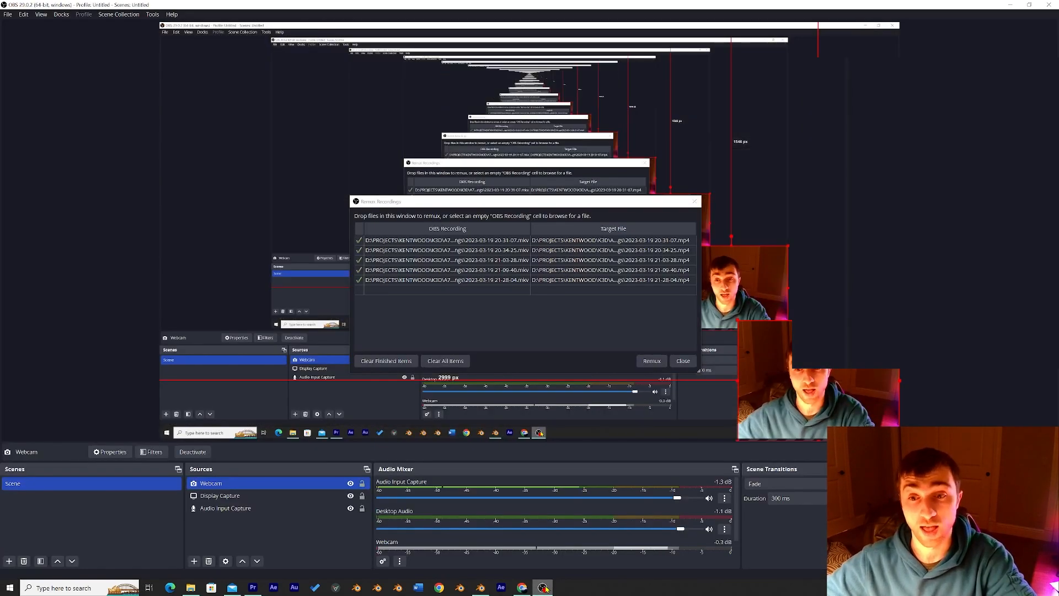